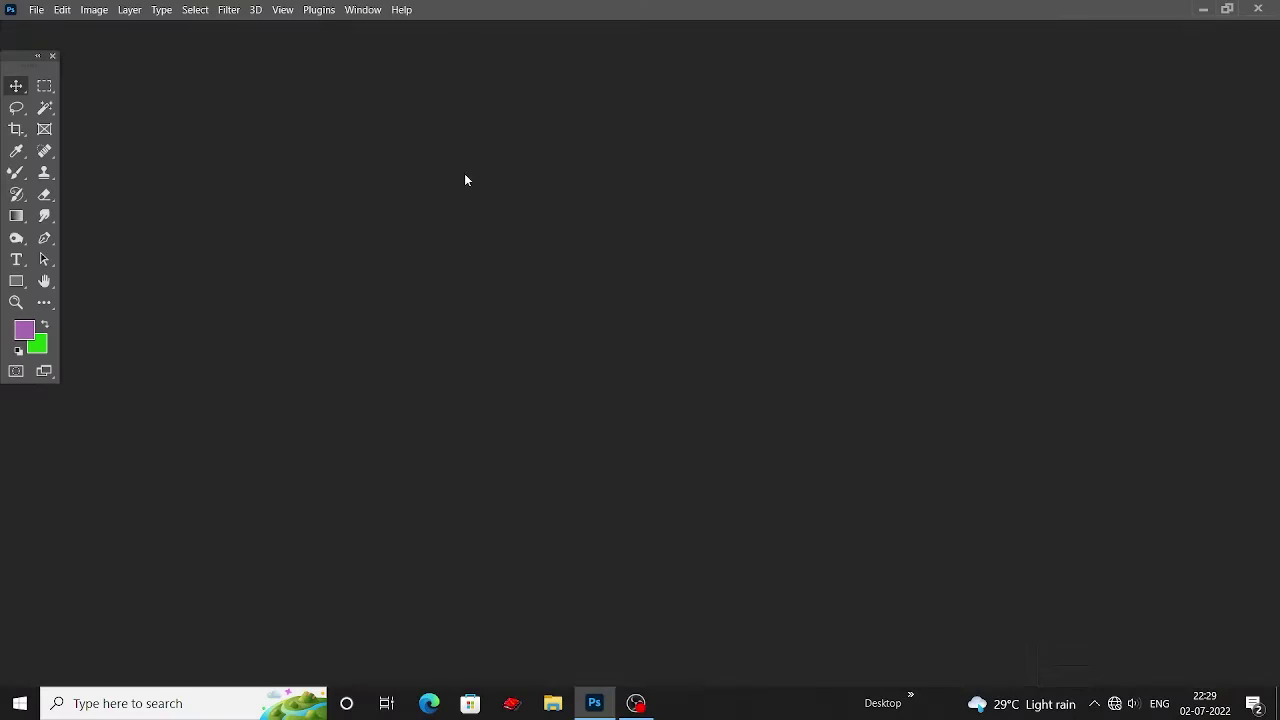
Choose File > Open to browse the Desktop folder's images.
click(35, 10)
Open the bearded man's portrait from the Desktop.
click(52, 41)
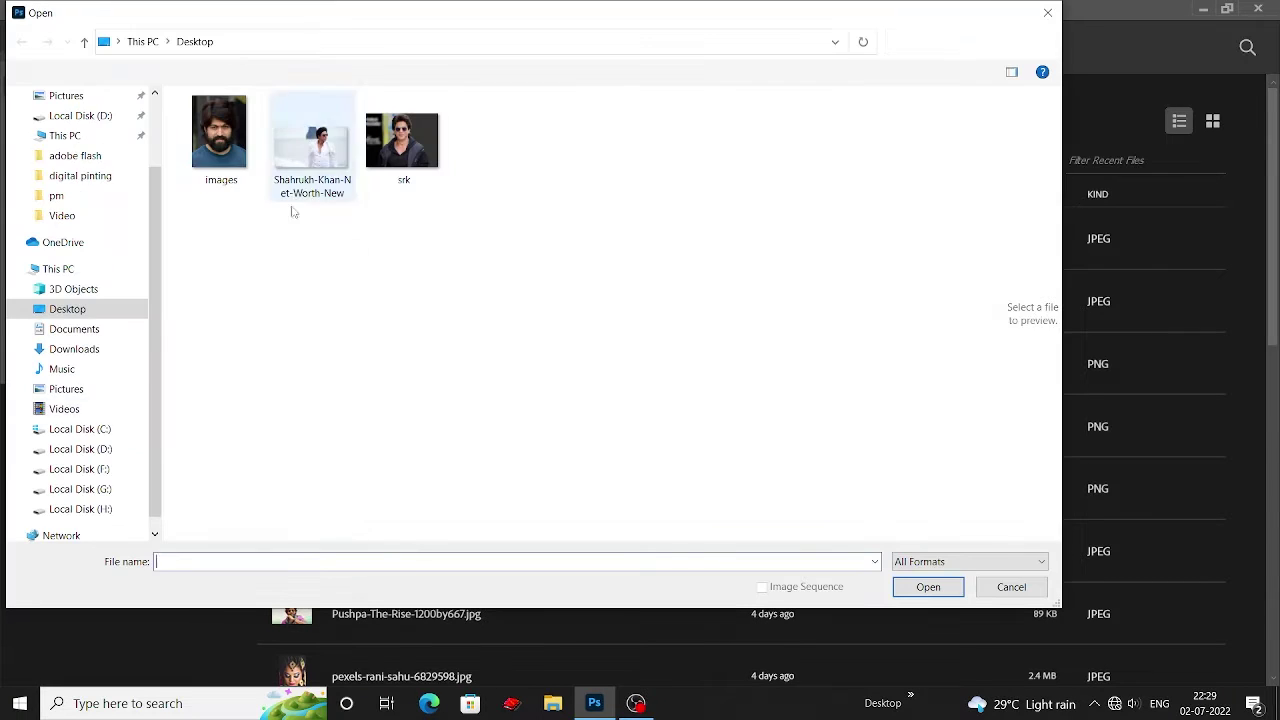
drag(220, 129, 1037, 309)
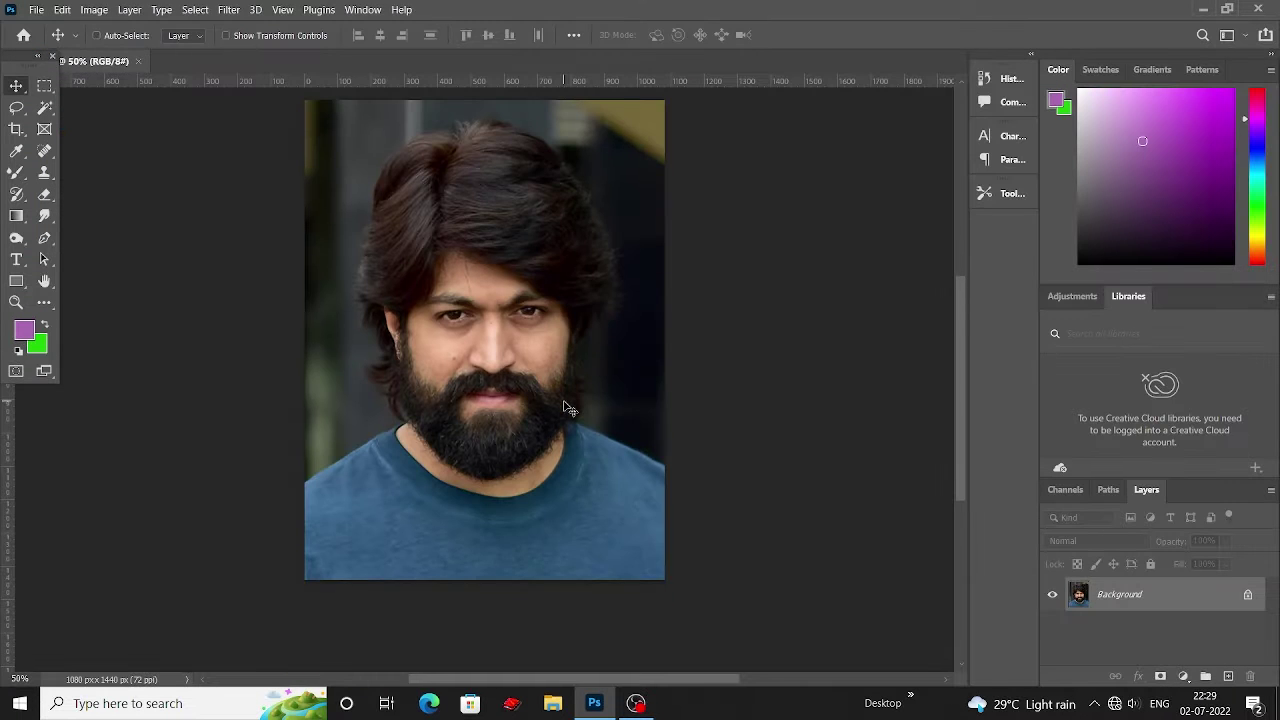
scroll(409, 380, up, 2)
Unlock the Background layer and duplicate it as Layer 0 copy.
key(p)
click(1246, 595)
right_click(1236, 597)
click(1100, 130)
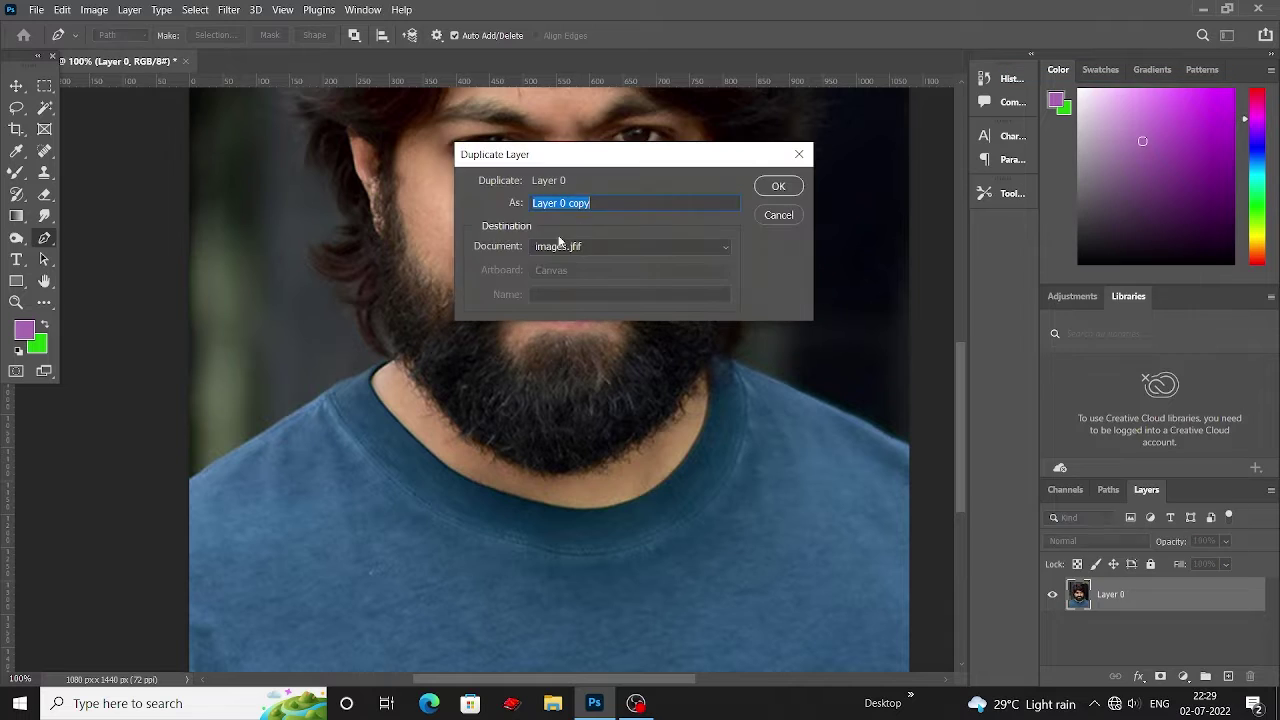
key(Return)
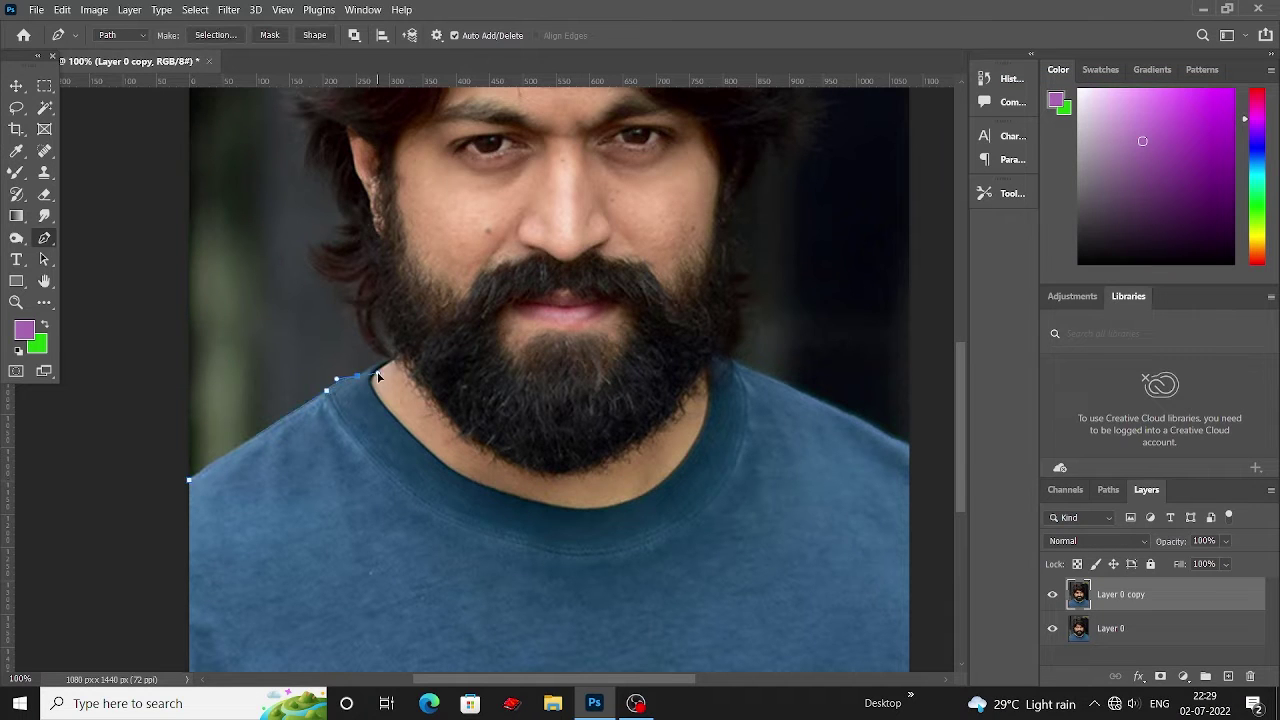
Trace a pen path from the left shoulder up the hair's left side and over the top.
scroll(365, 383, up, 1)
click(384, 393)
scroll(384, 393, up, 1)
drag(357, 360, 370, 315)
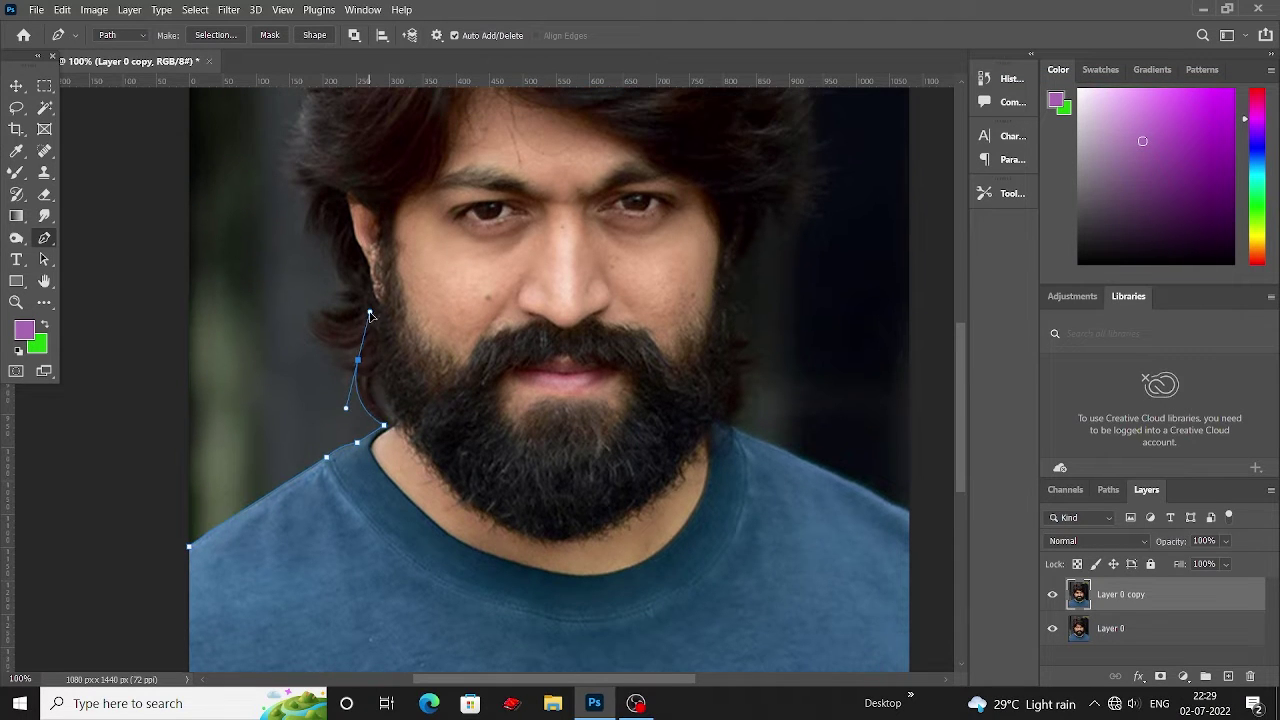
scroll(343, 291, up, 1)
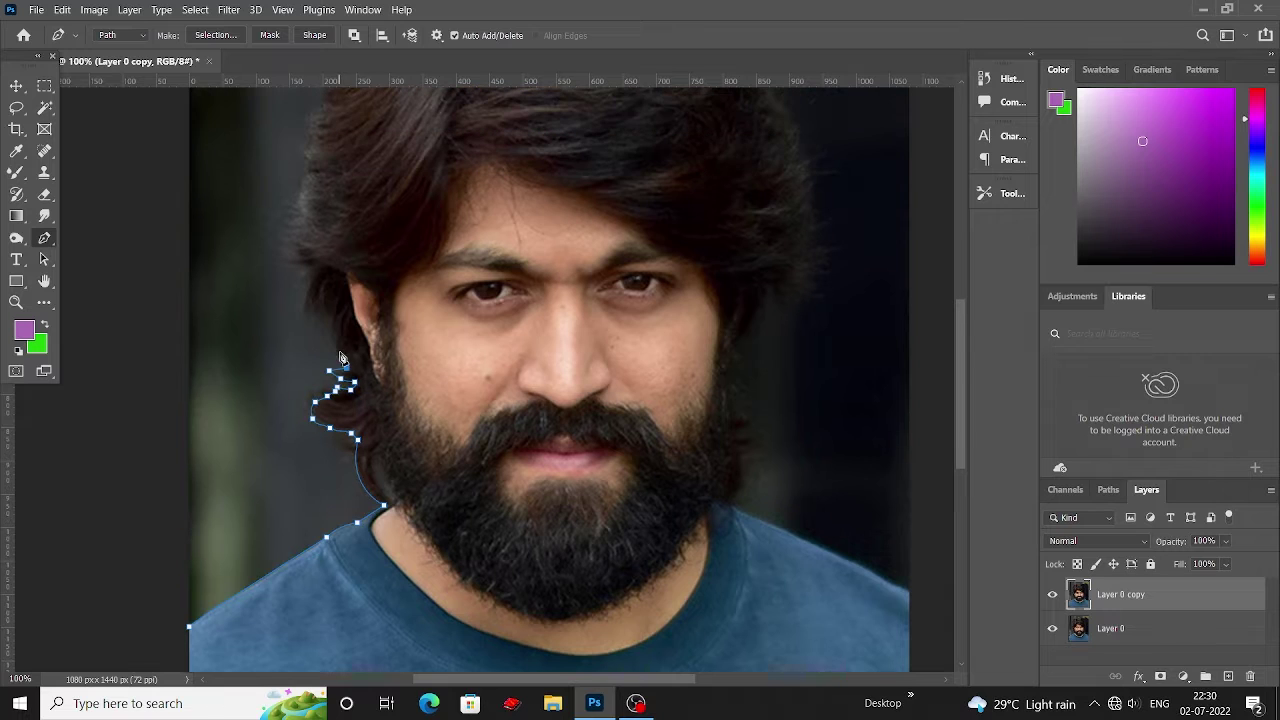
click(286, 254)
scroll(297, 237, up, 1)
click(313, 205)
scroll(318, 205, up, 1)
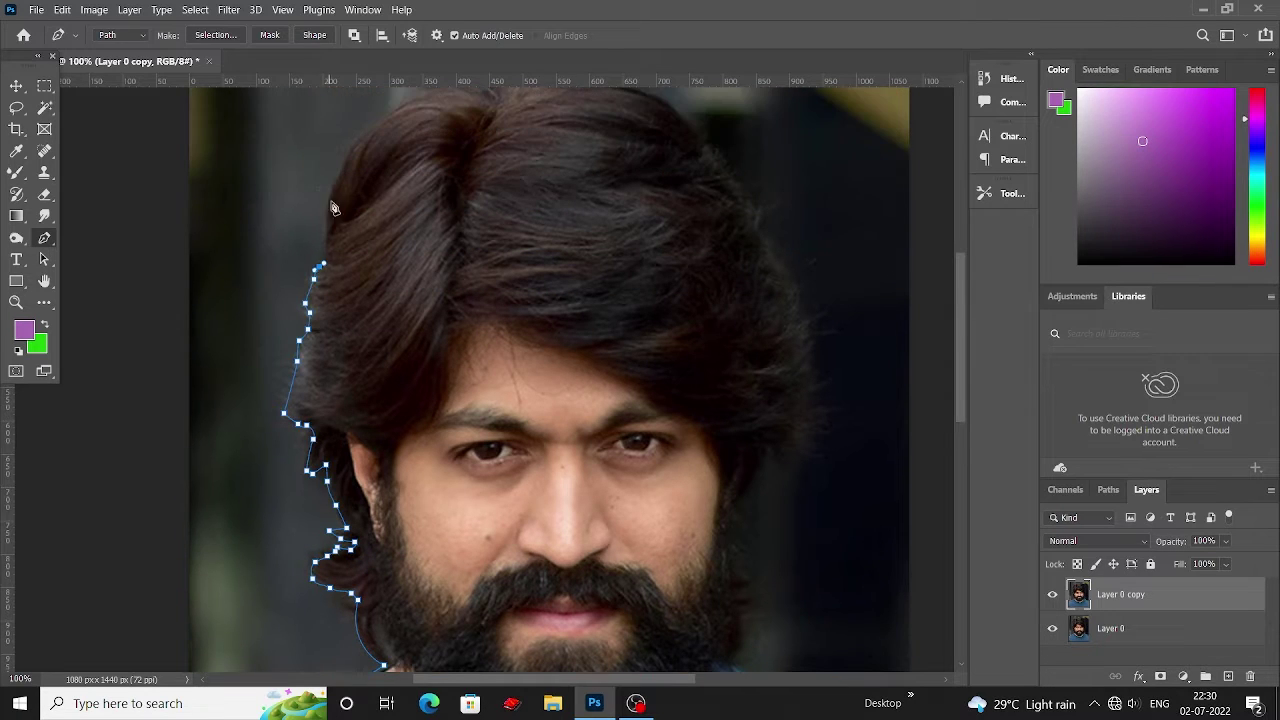
click(321, 250)
scroll(325, 230, up, 1)
click(325, 214)
scroll(388, 215, up, 1)
scroll(390, 215, up, 1)
drag(478, 225, 524, 258)
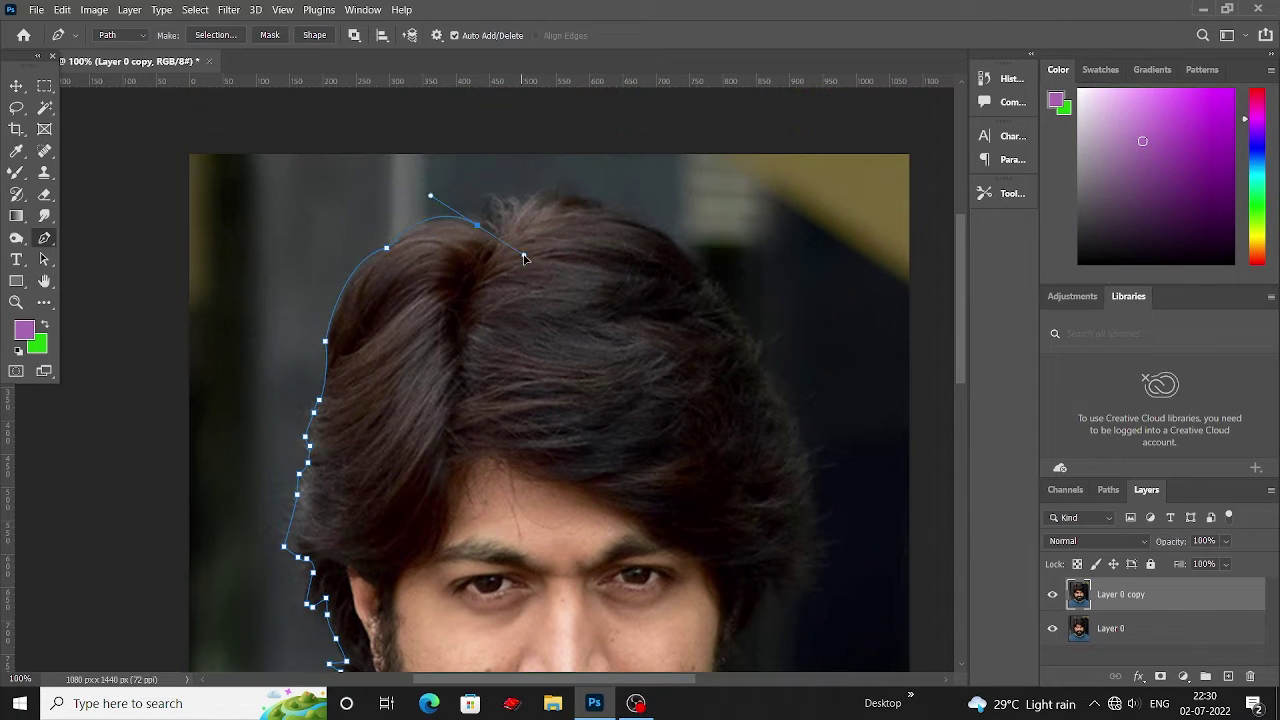
Continue the path down the hair's right side and the beard's right edge.
scroll(668, 240, down, 3)
click(741, 176)
drag(797, 288, 800, 305)
scroll(814, 338, down, 1)
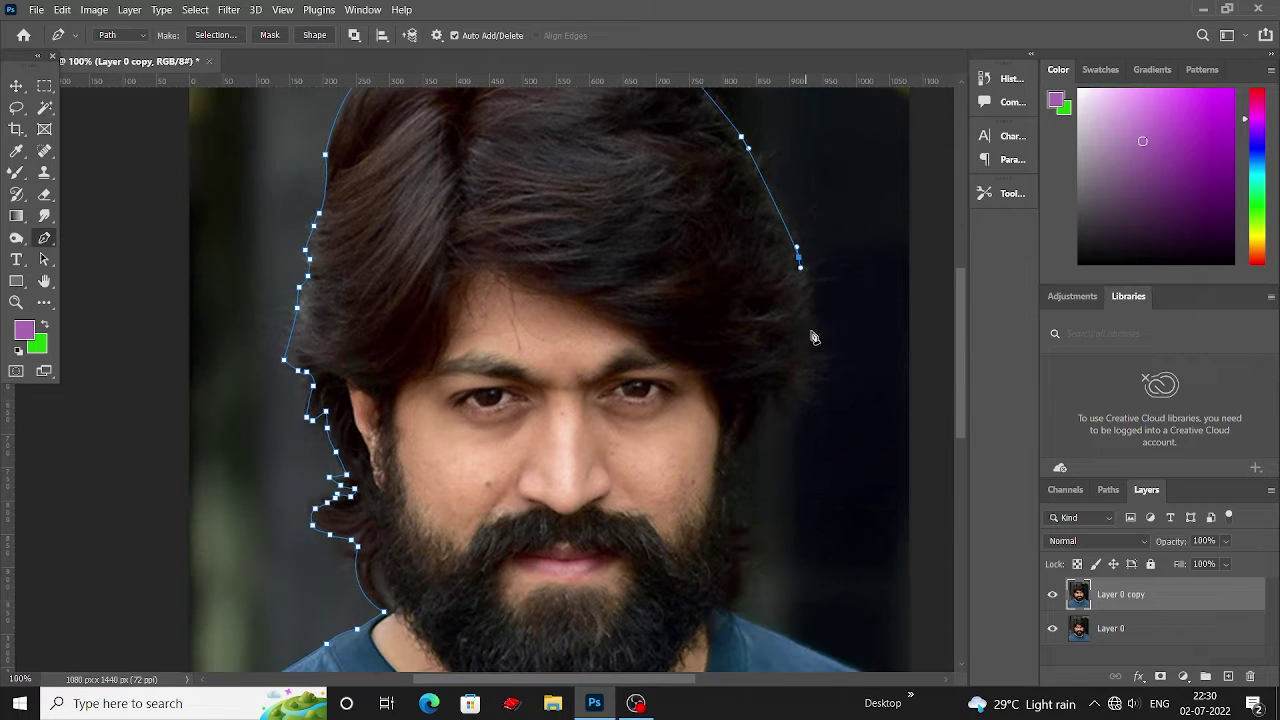
click(768, 400)
scroll(770, 400, down, 1)
click(740, 366)
scroll(740, 366, down, 1)
click(740, 429)
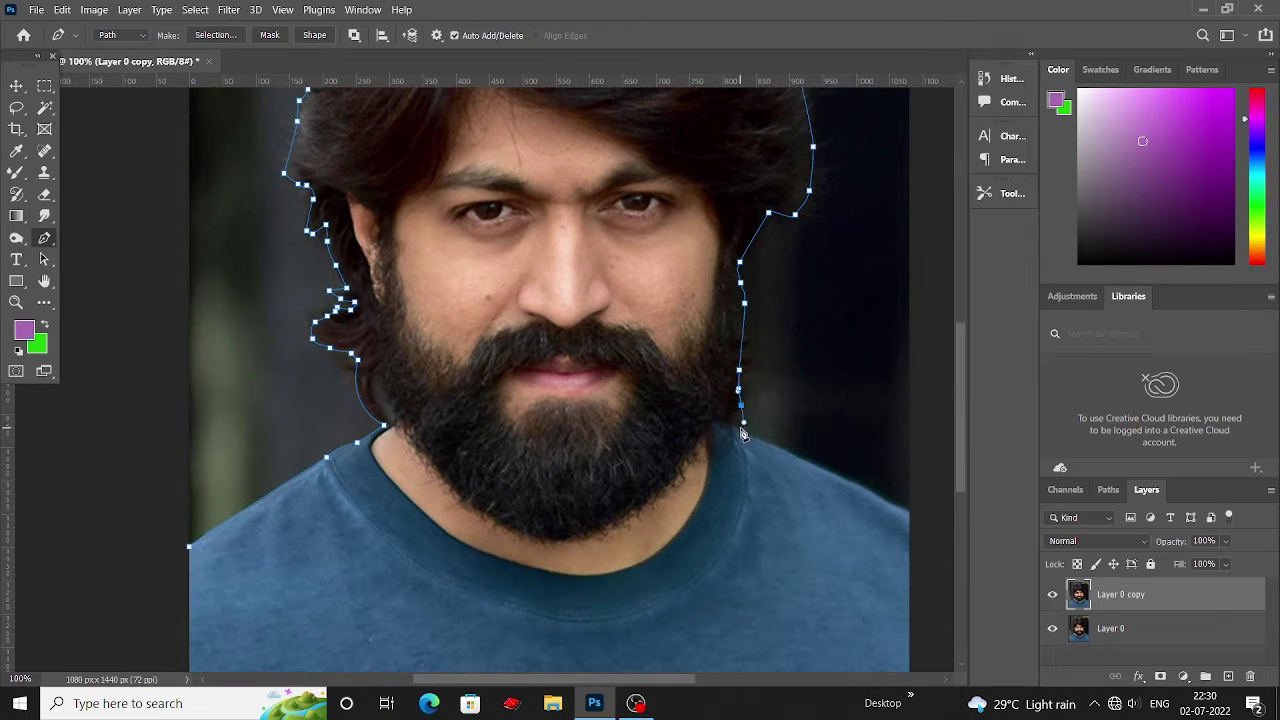
scroll(753, 401, down, 2)
Finish the path around the right shoulder and below the photo, closing it at the start.
drag(753, 401, 629, 374)
click(694, 383)
scroll(800, 441, down, 2)
click(800, 571)
click(700, 600)
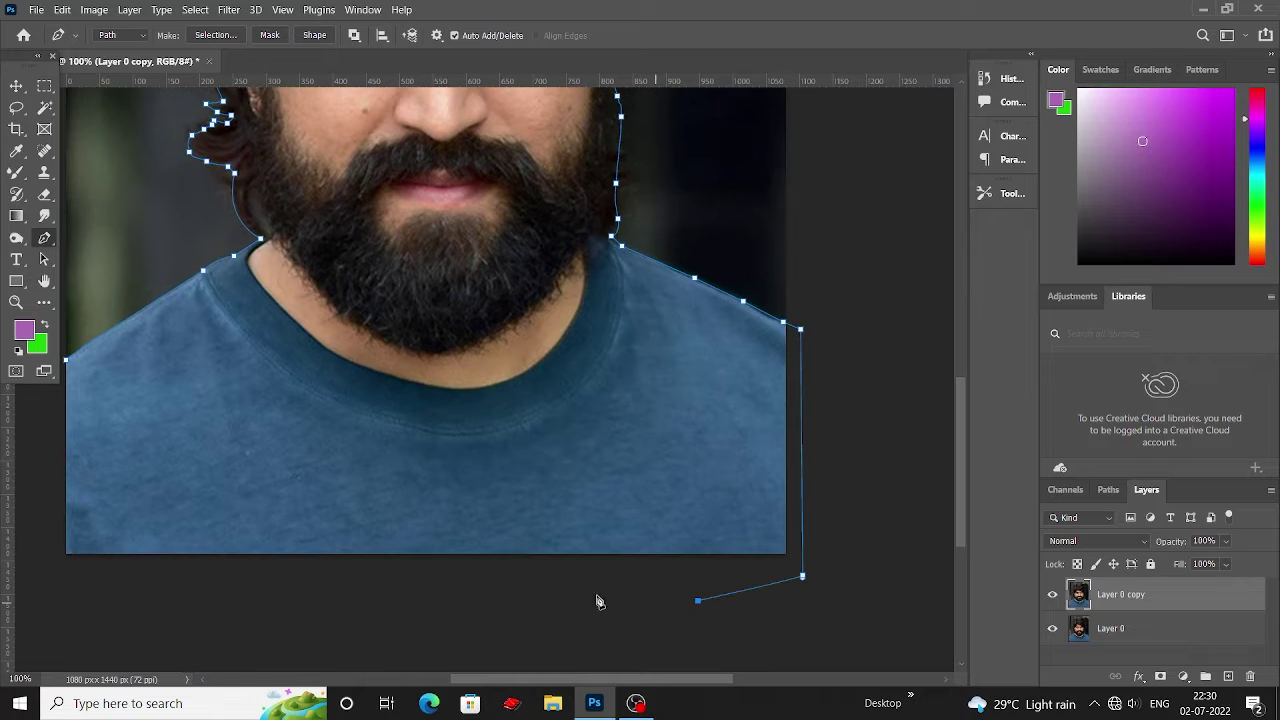
drag(597, 600, 792, 582)
click(765, 574)
drag(487, 591, 500, 591)
click(263, 344)
scroll(580, 380, up, 3)
Copy the selected man onto Layer 1 and hide both photo layers.
key(ctrl+Return)
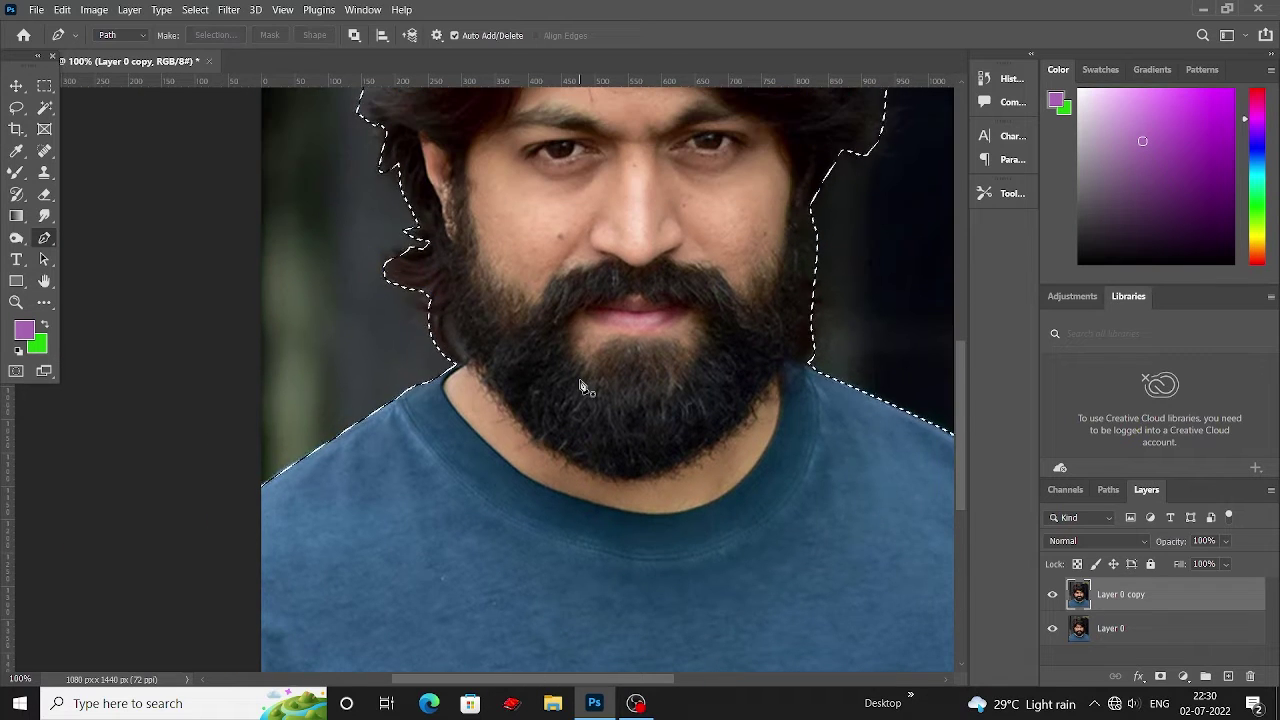
key(ctrl+j)
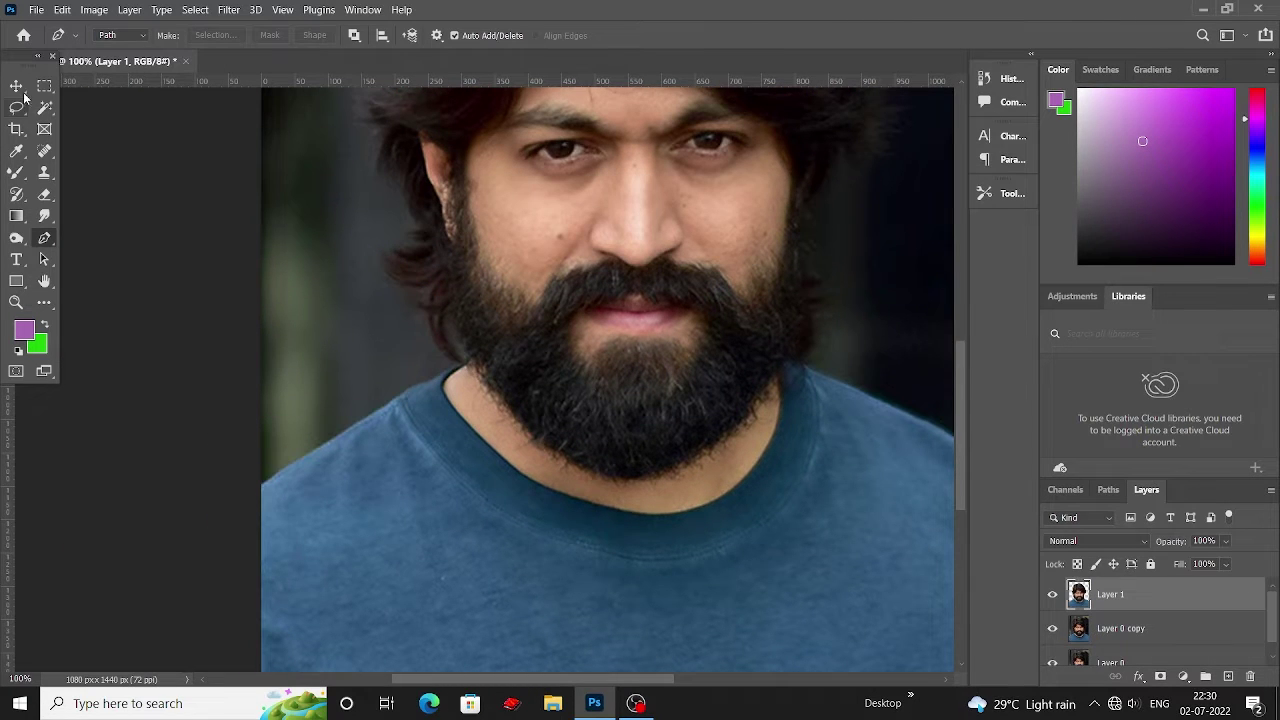
click(16, 86)
click(1052, 628)
click(1052, 662)
Widen the canvas on both sides with the Crop tool to 1444×1440.
key(ctrl+minus)
key(ctrl+minus)
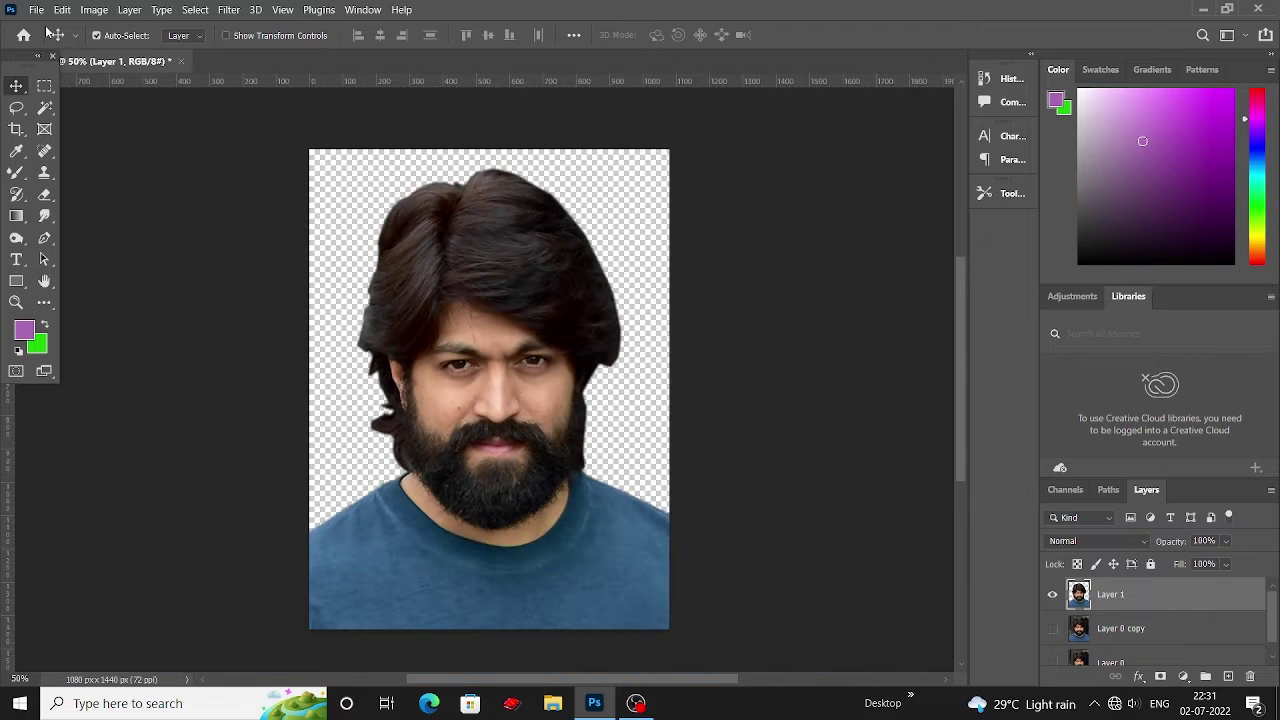
right_click(16, 128)
click(60, 127)
drag(309, 388, 272, 388)
drag(677, 388, 722, 388)
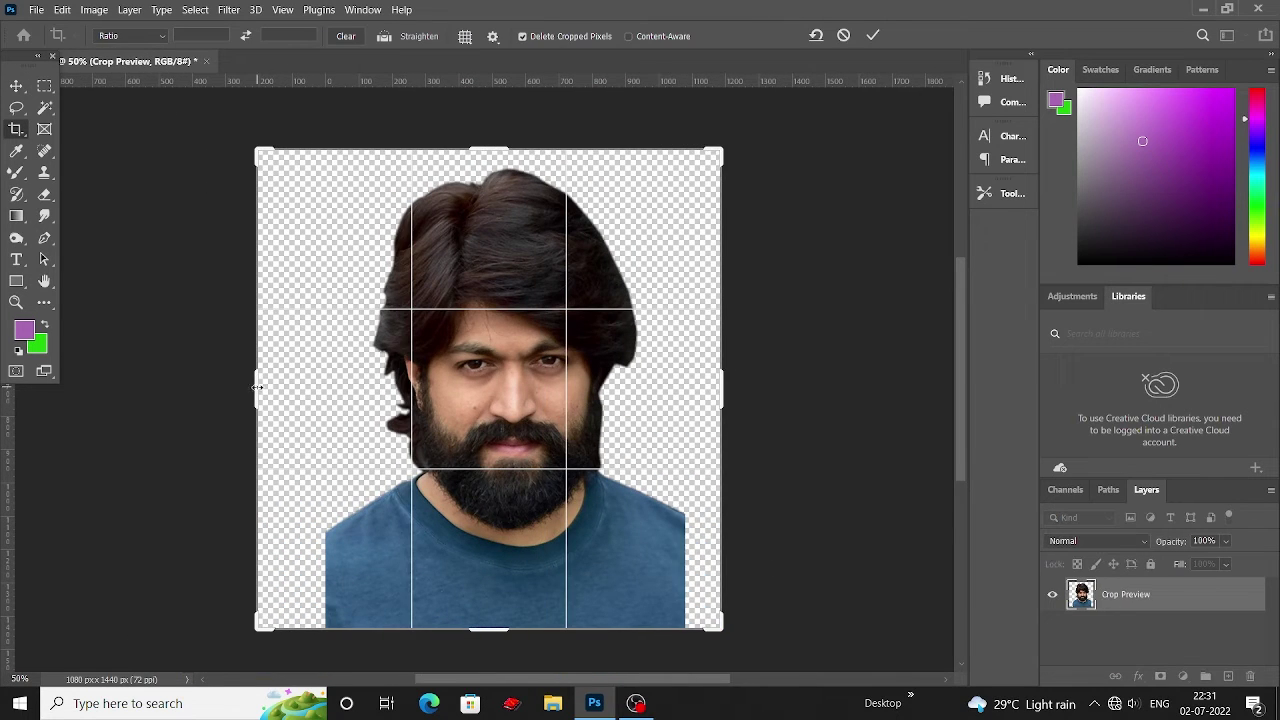
drag(257, 388, 249, 388)
click(16, 86)
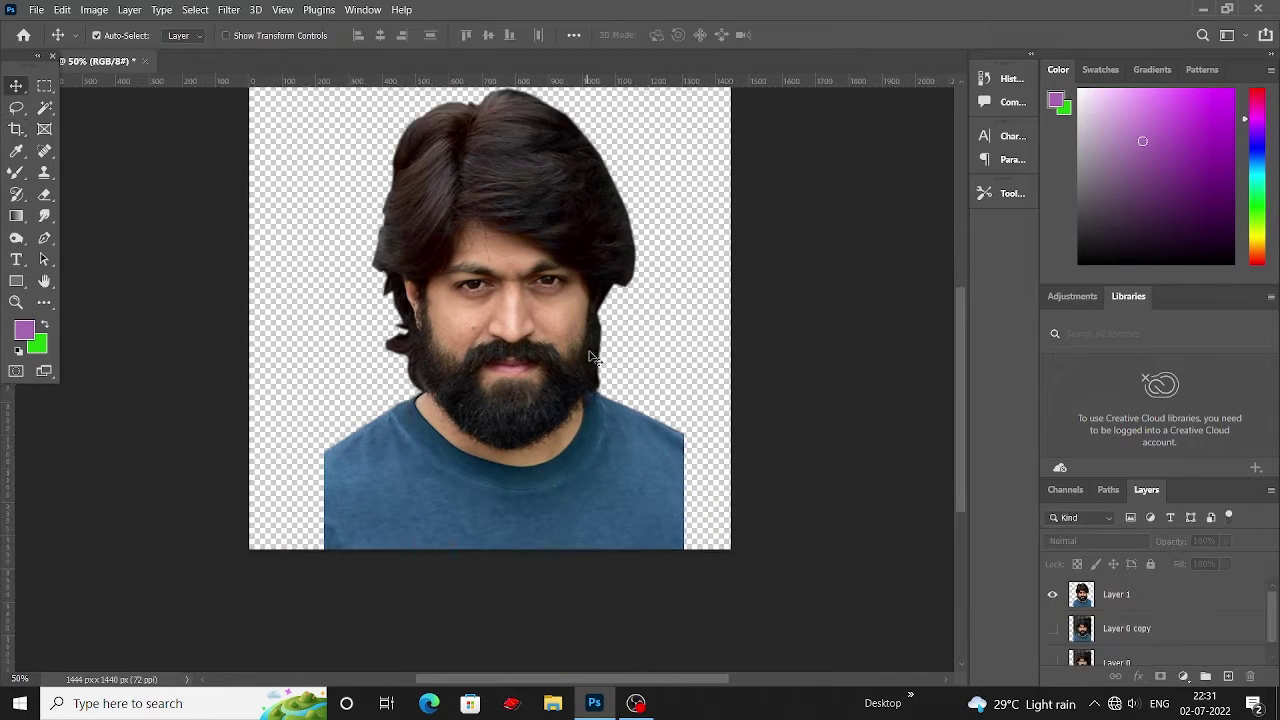
Sharpen the image with Unsharp Mask at Amount 122.
click(228, 9)
click(475, 377)
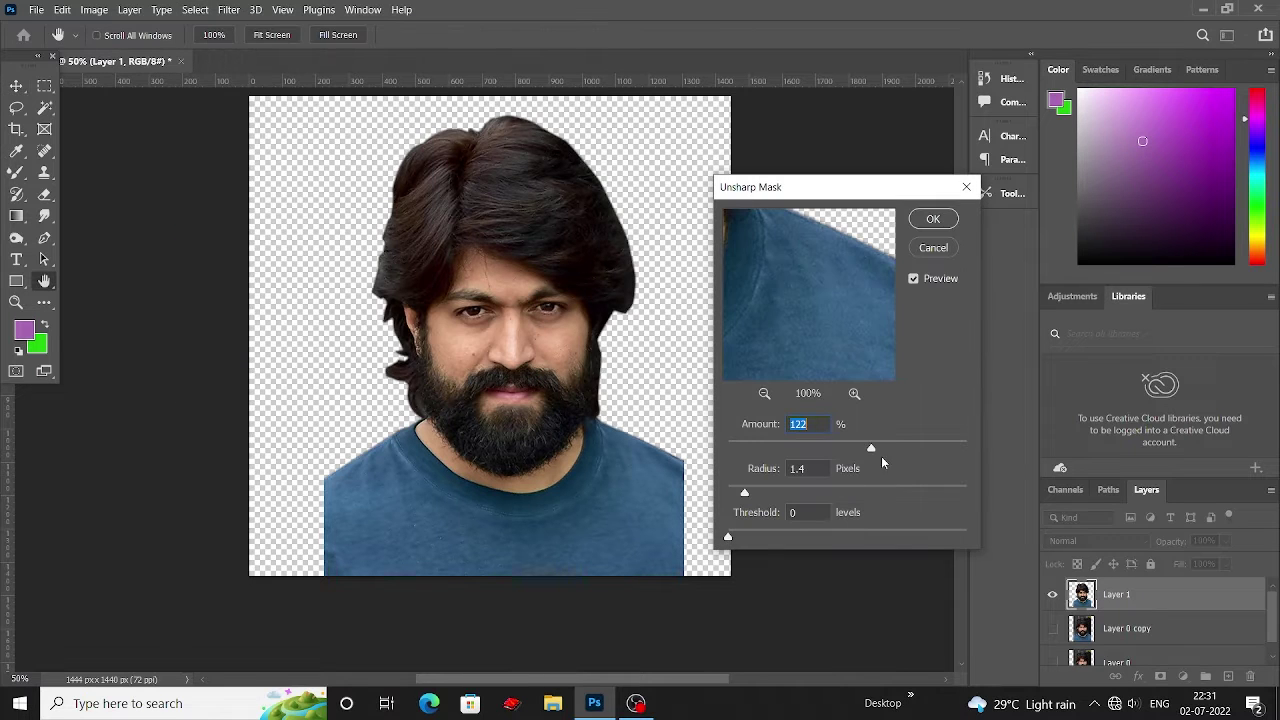
key(Return)
Apply Add Noise and zoom in closely on the face.
click(228, 9)
mouse_move(242, 255)
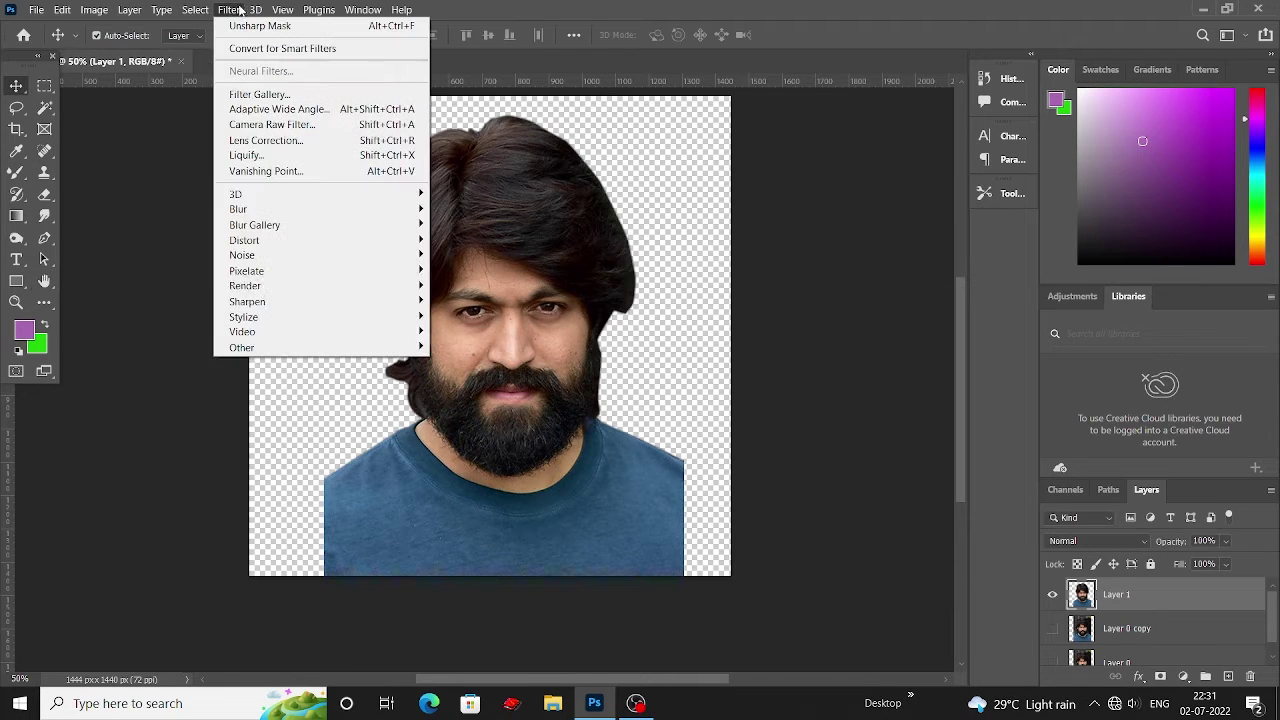
click(486, 254)
key(Return)
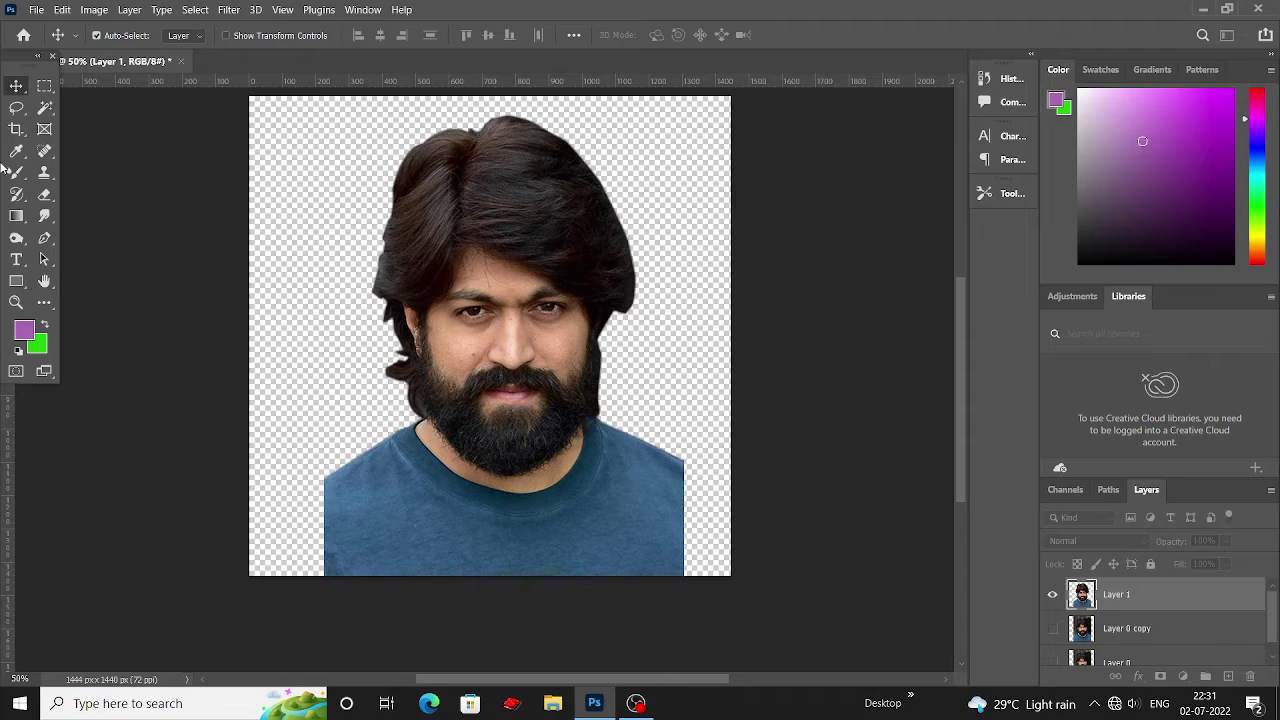
click(177, 194)
key(ctrl+plus)
key(ctrl+plus)
Smooth the forehead on Layer 1 with the Mixer Brush (Wet 51%, Load 100%, Mix 8%).
key(b)
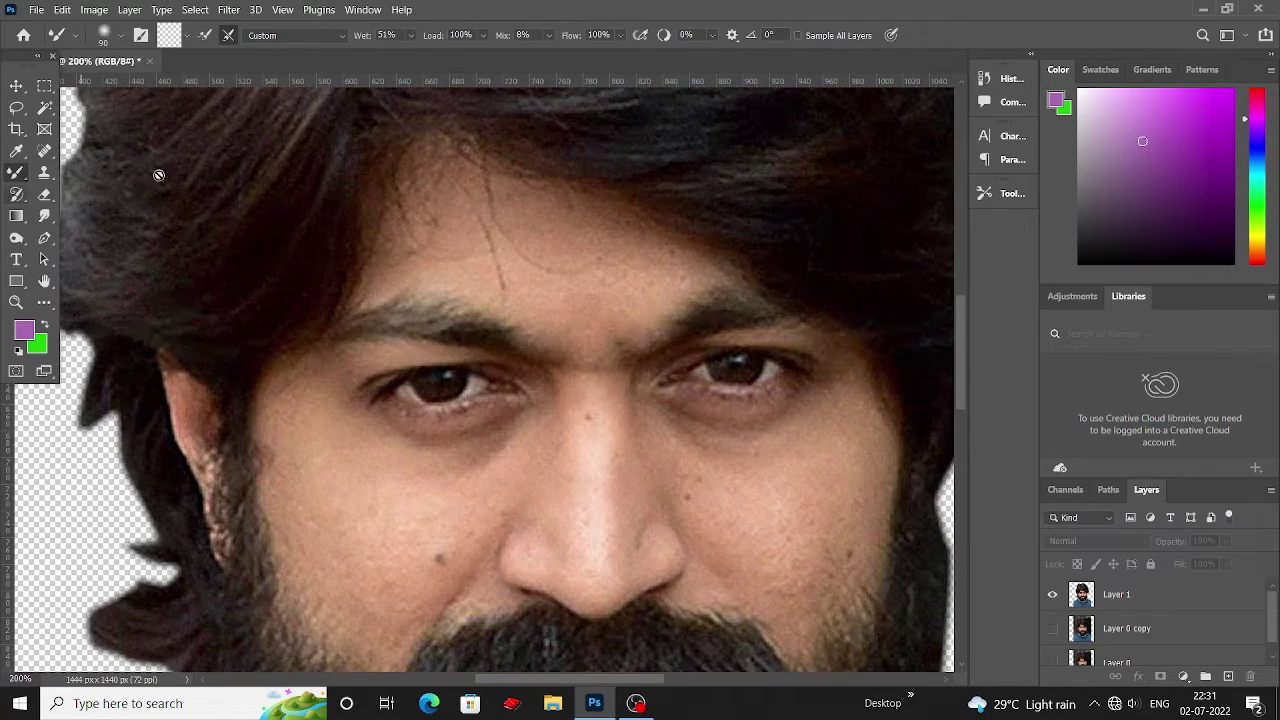
click(1116, 594)
scroll(577, 217, up, 1)
key(bracketleft)
scroll(580, 310, up, 1)
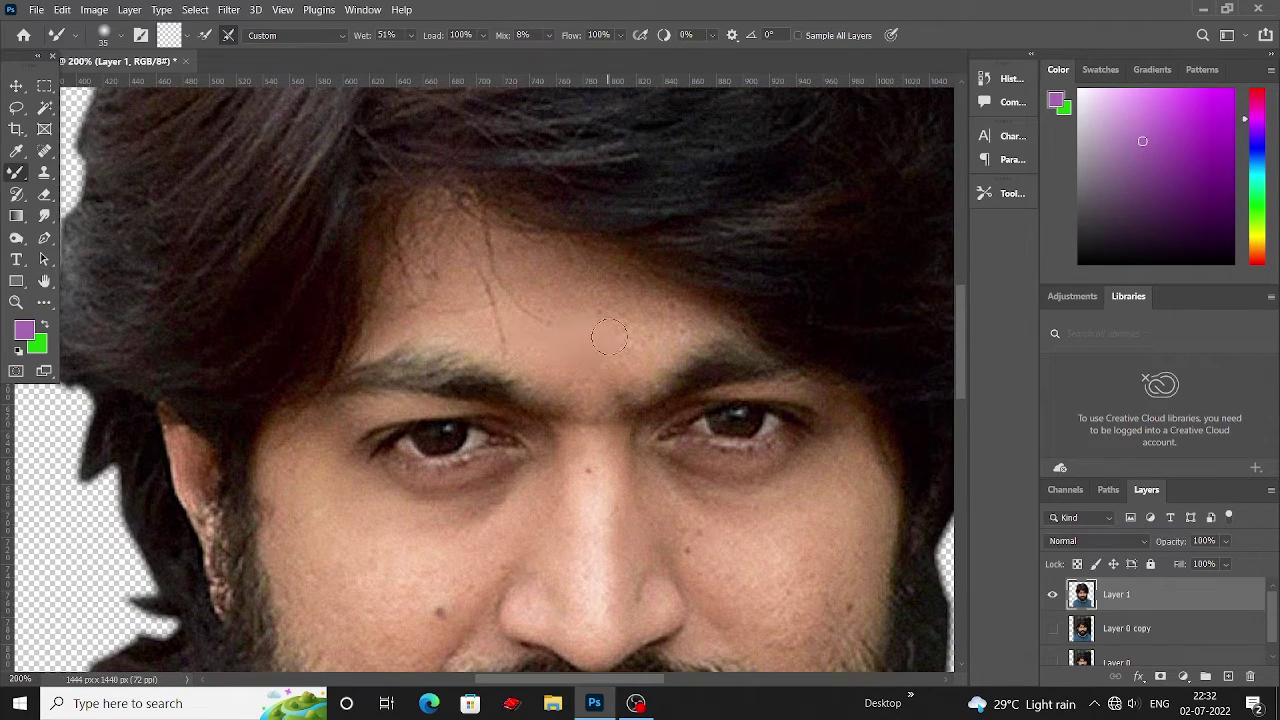
scroll(560, 320, up, 1)
scroll(530, 330, up, 1)
scroll(505, 355, up, 1)
scroll(505, 370, down, 1)
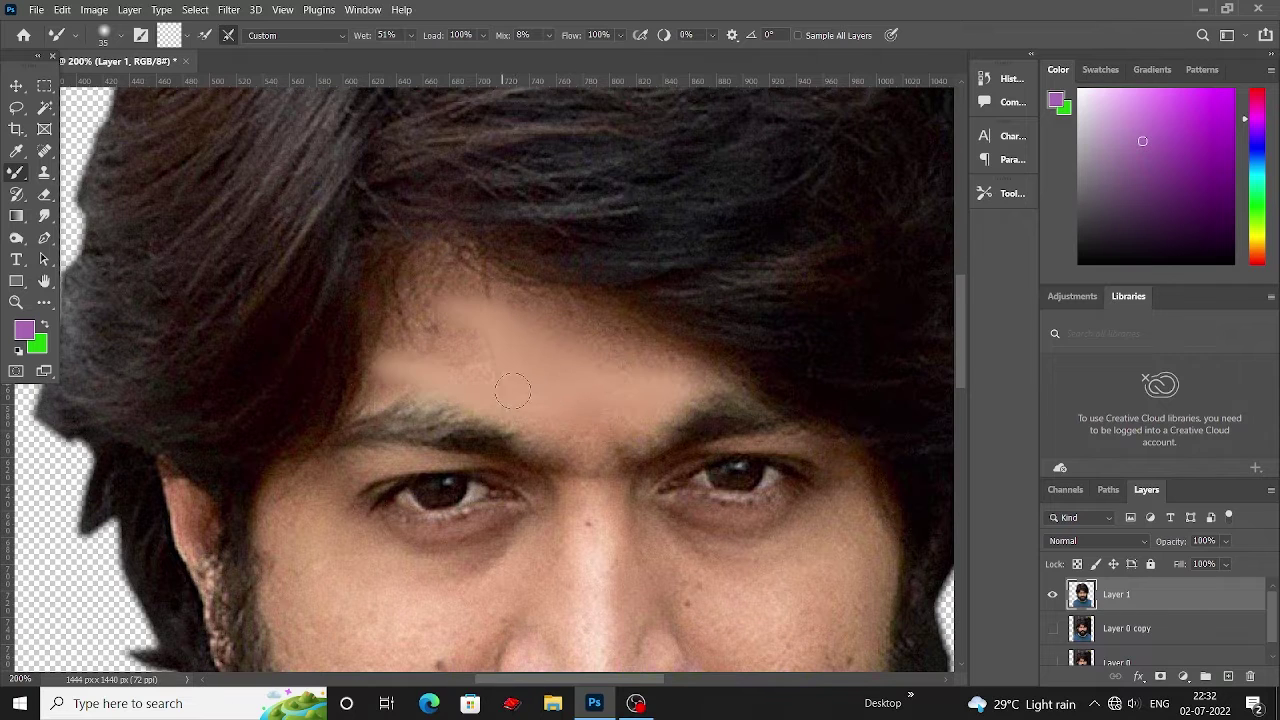
scroll(600, 425, up, 1)
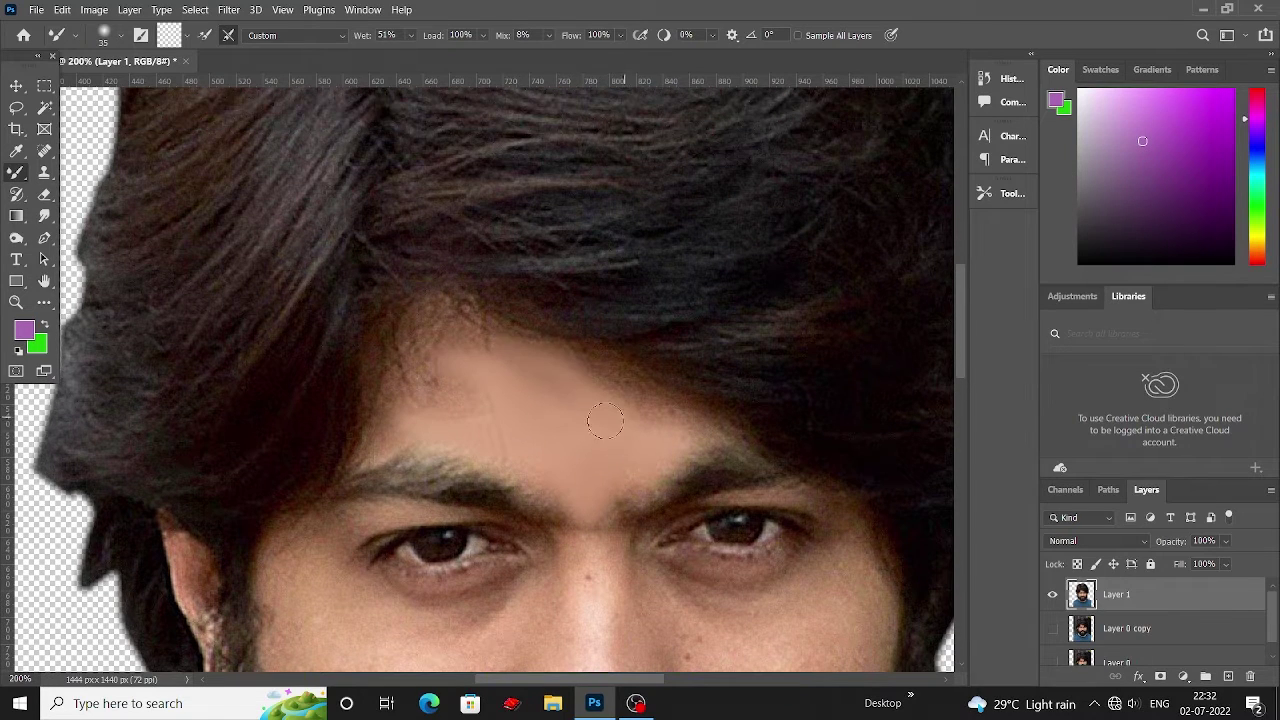
scroll(450, 400, down, 1)
scroll(550, 410, up, 1)
scroll(630, 410, down, 1)
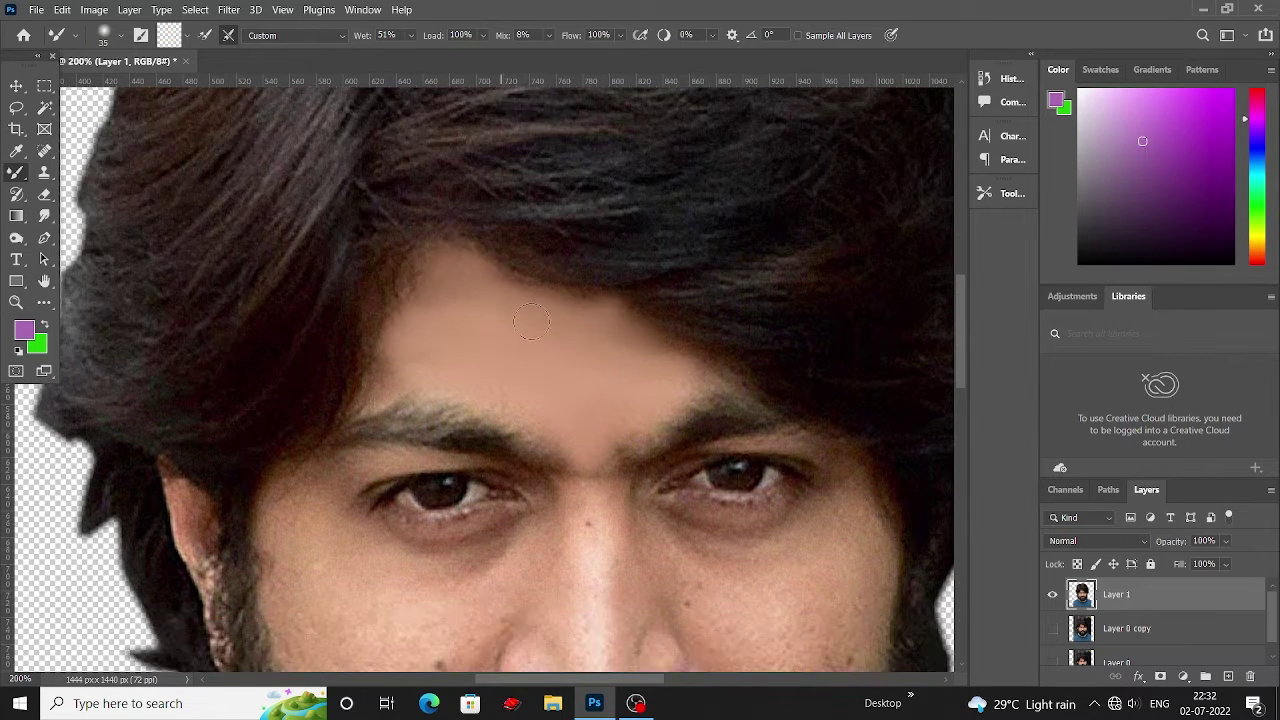
scroll(600, 380, down, 1)
scroll(570, 340, down, 1)
scroll(550, 300, down, 2)
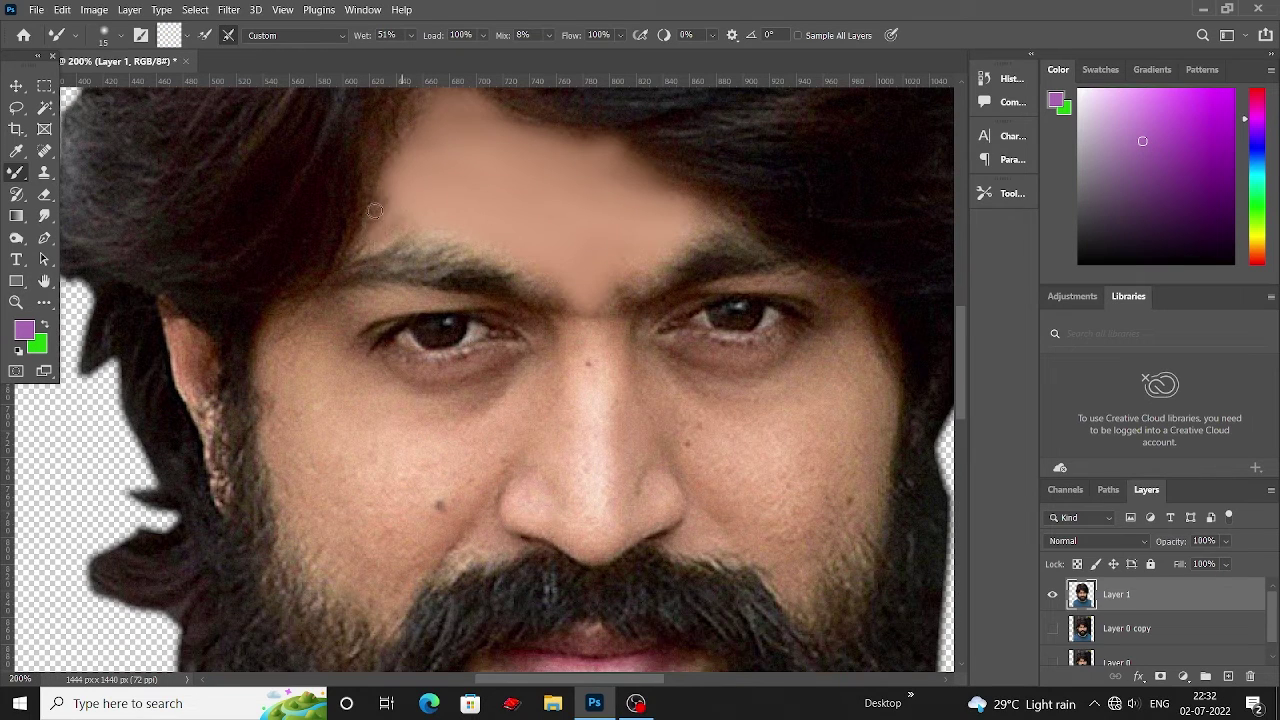
scroll(520, 258, up, 1)
scroll(640, 236, up, 2)
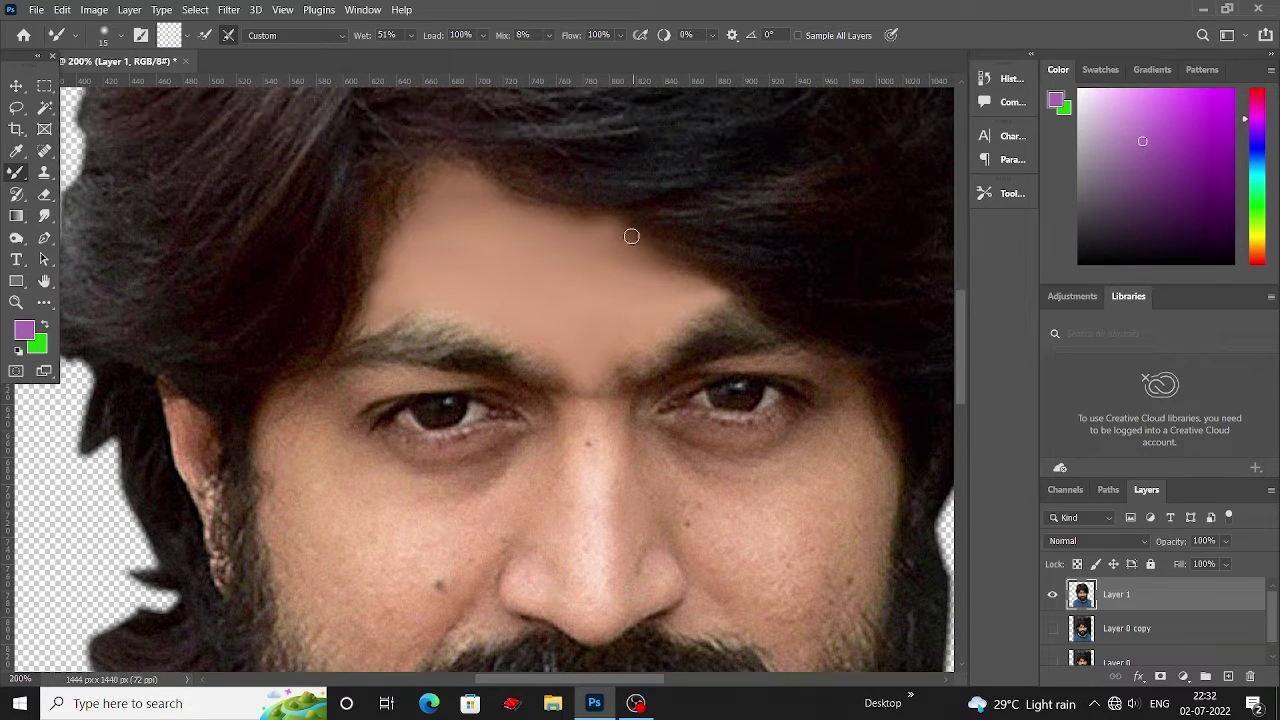
Resize the brush and blend the nose bridge skin with finer strokes.
key(bracketright)
scroll(665, 290, up, 1)
scroll(640, 310, down, 1)
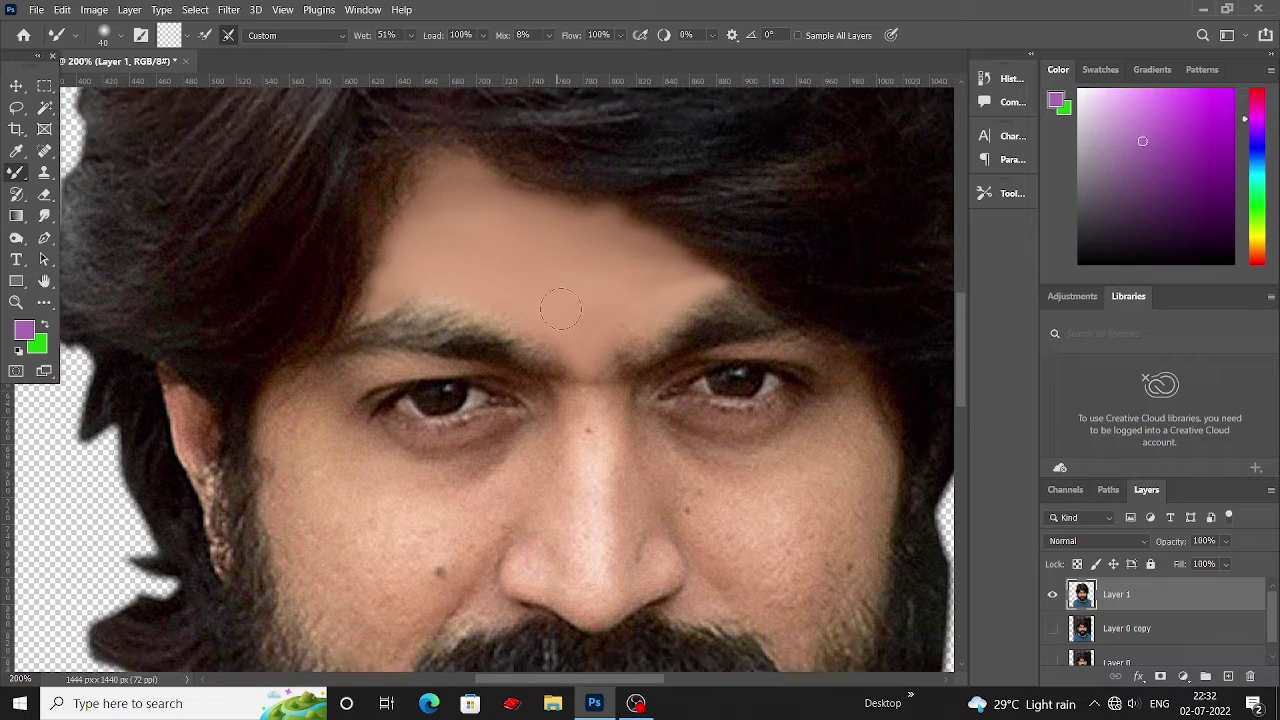
scroll(600, 335, down, 2)
key(bracketleft)
scroll(595, 415, down, 1)
scroll(555, 435, up, 1)
key(bracketleft)
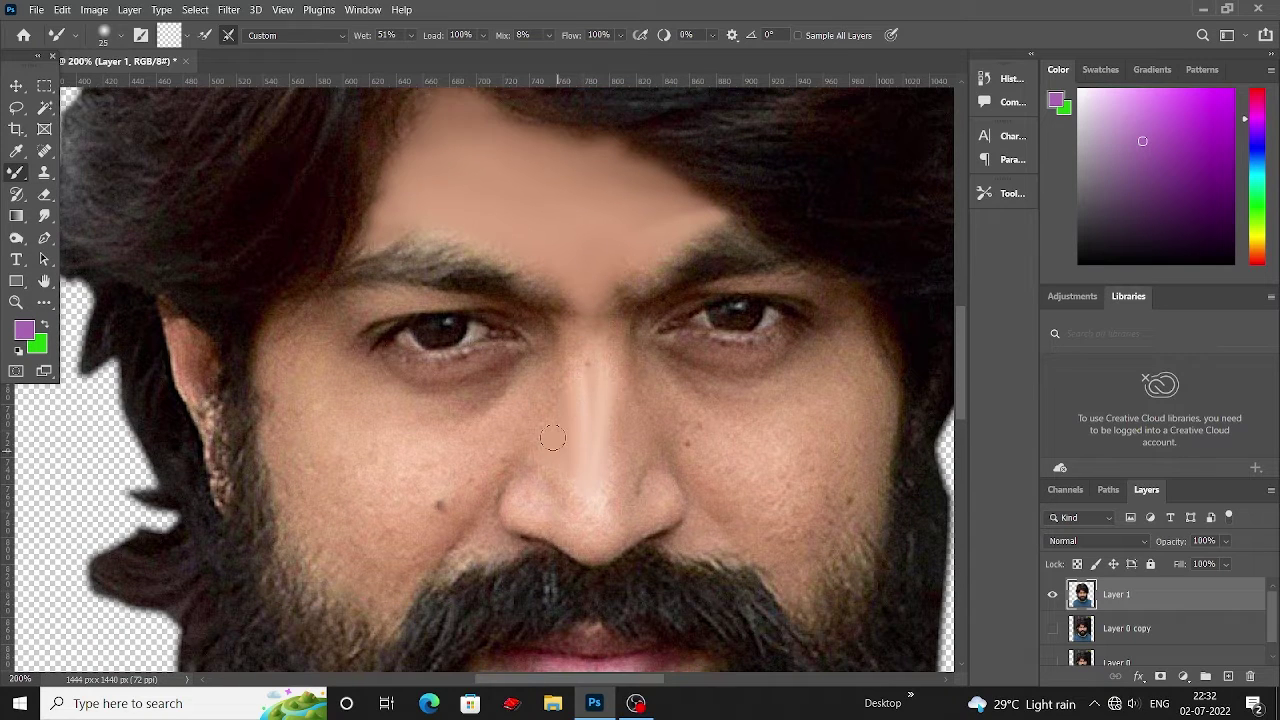
scroll(614, 520, down, 1)
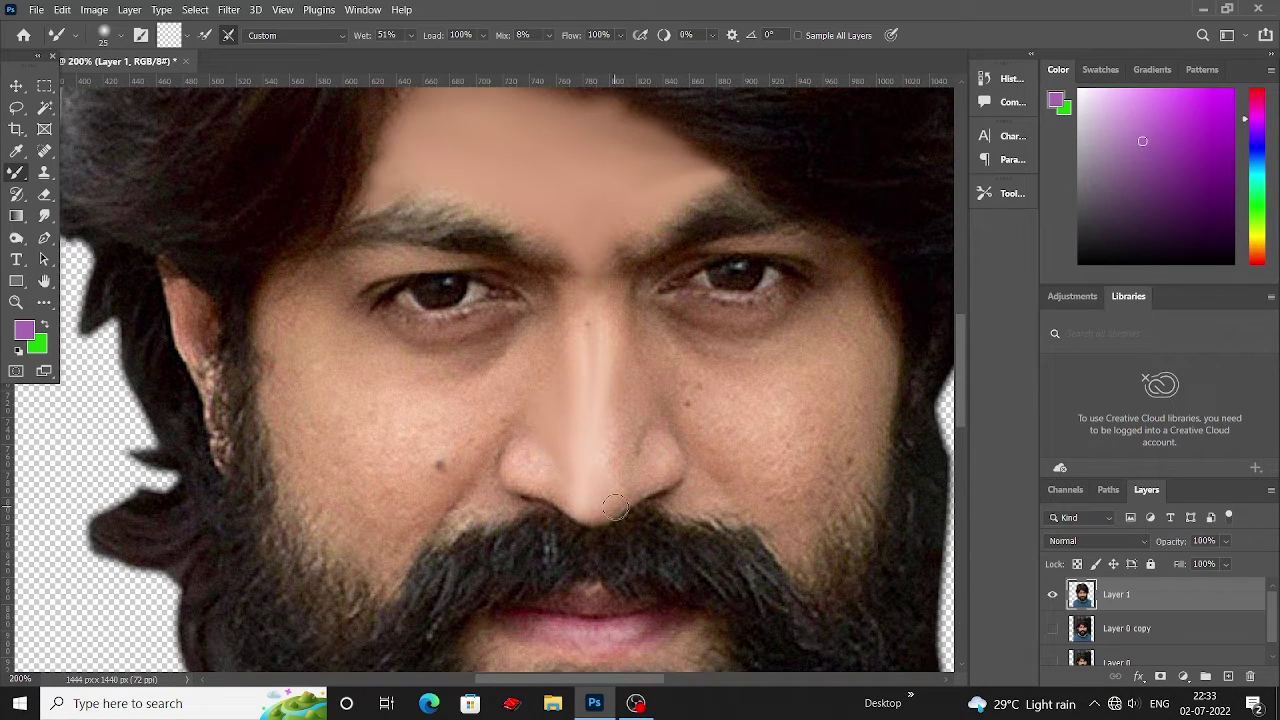
scroll(586, 514, up, 1)
scroll(594, 470, up, 1)
scroll(600, 420, up, 1)
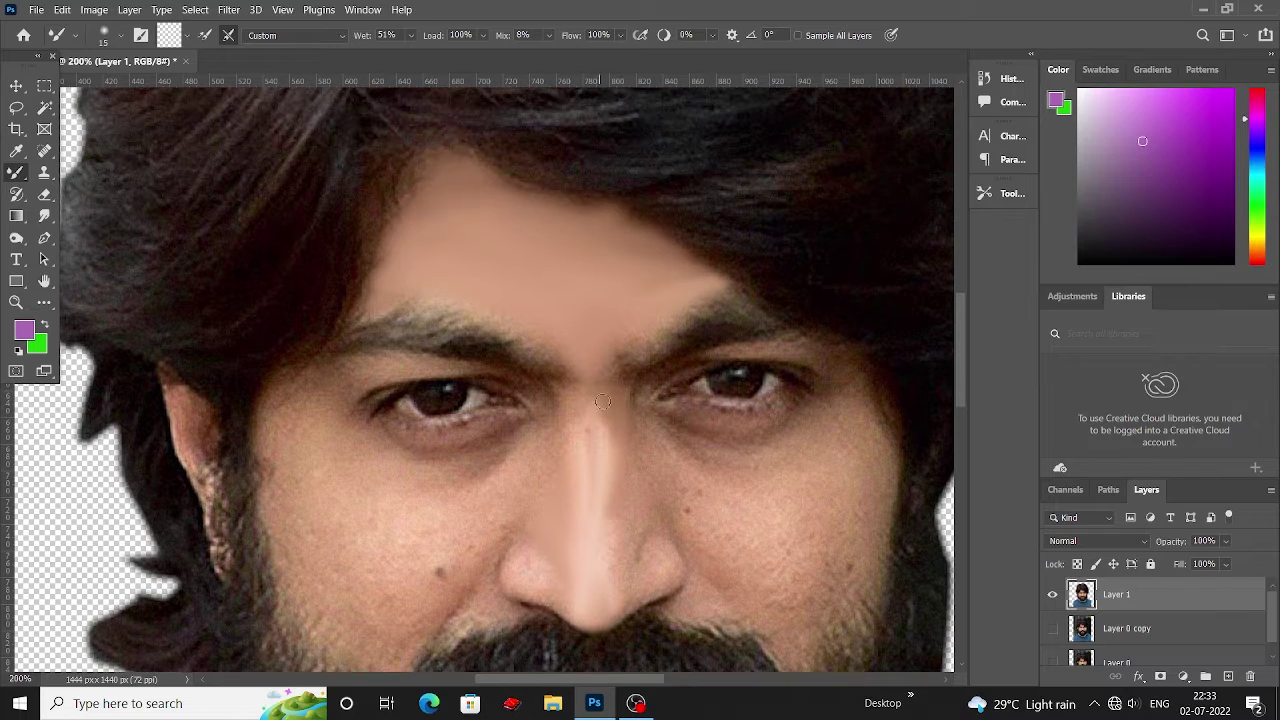
scroll(616, 481, up, 1)
Blend the skin along the full length of the nose bridge.
scroll(640, 510, up, 1)
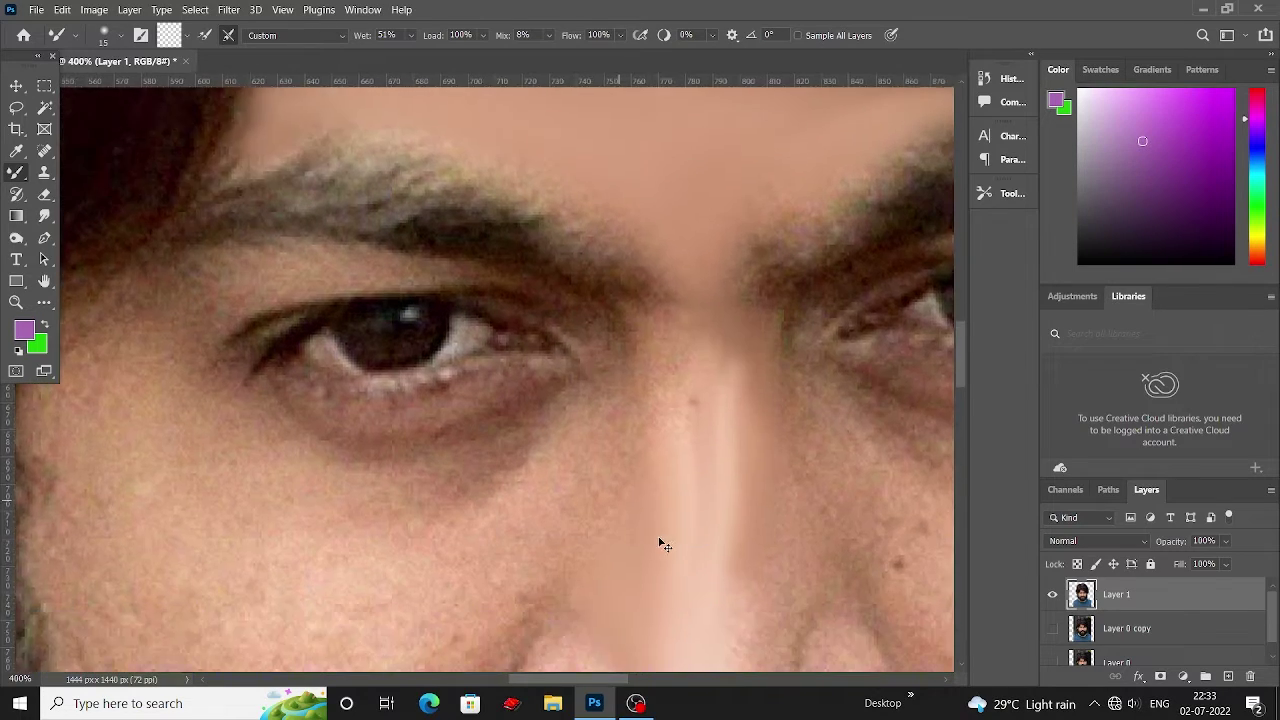
scroll(600, 460, up, 1)
drag(620, 335, 622, 569)
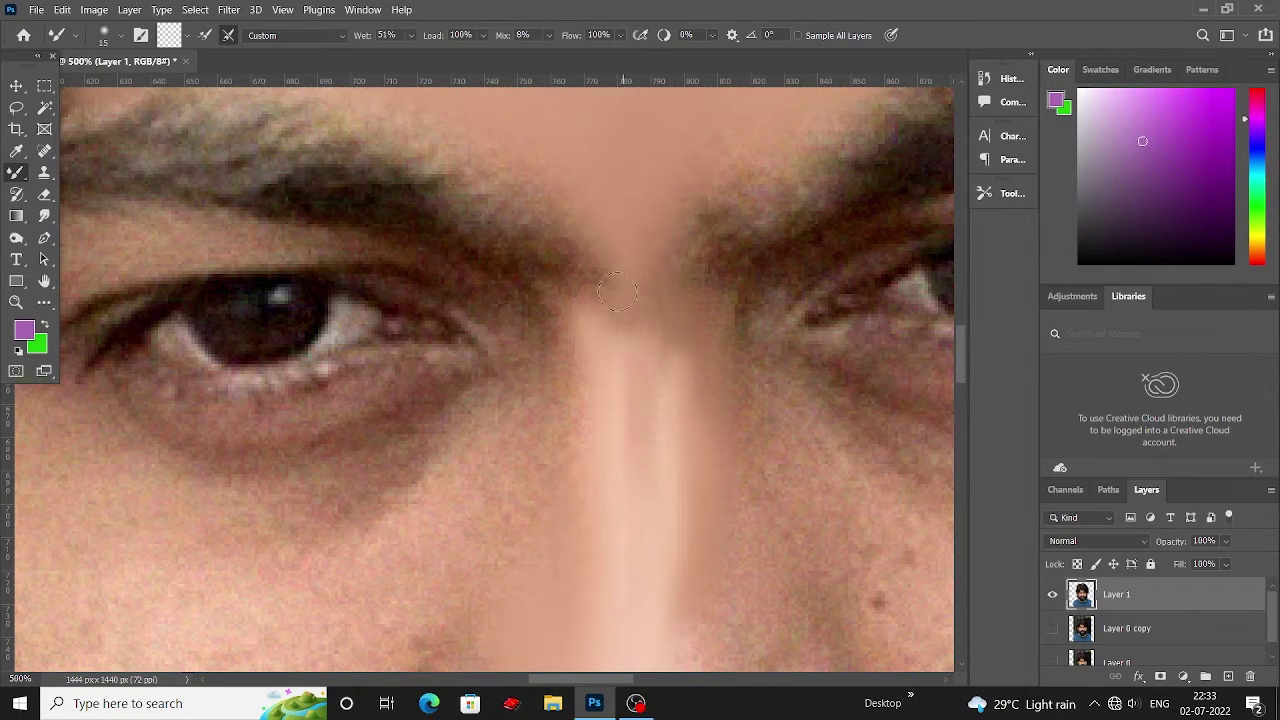
drag(617, 291, 595, 395)
scroll(563, 491, down, 2)
scroll(487, 482, down, 1)
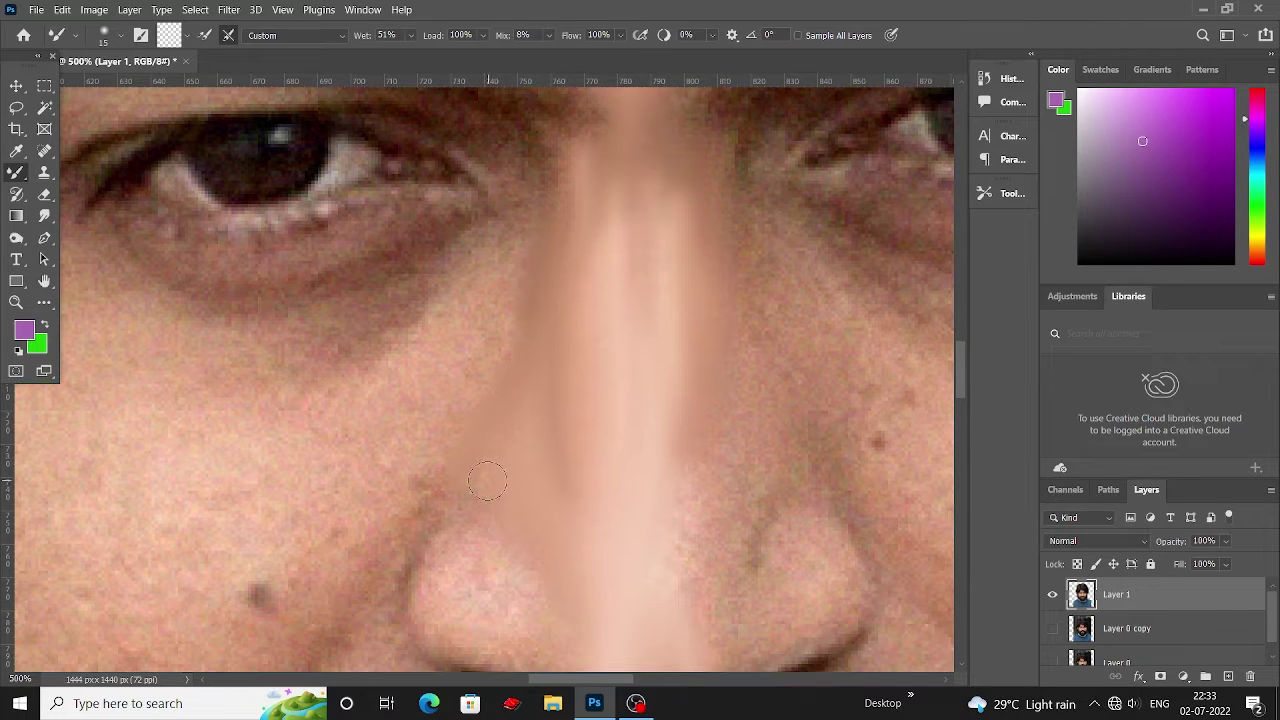
scroll(530, 500, up, 1)
scroll(515, 480, down, 3)
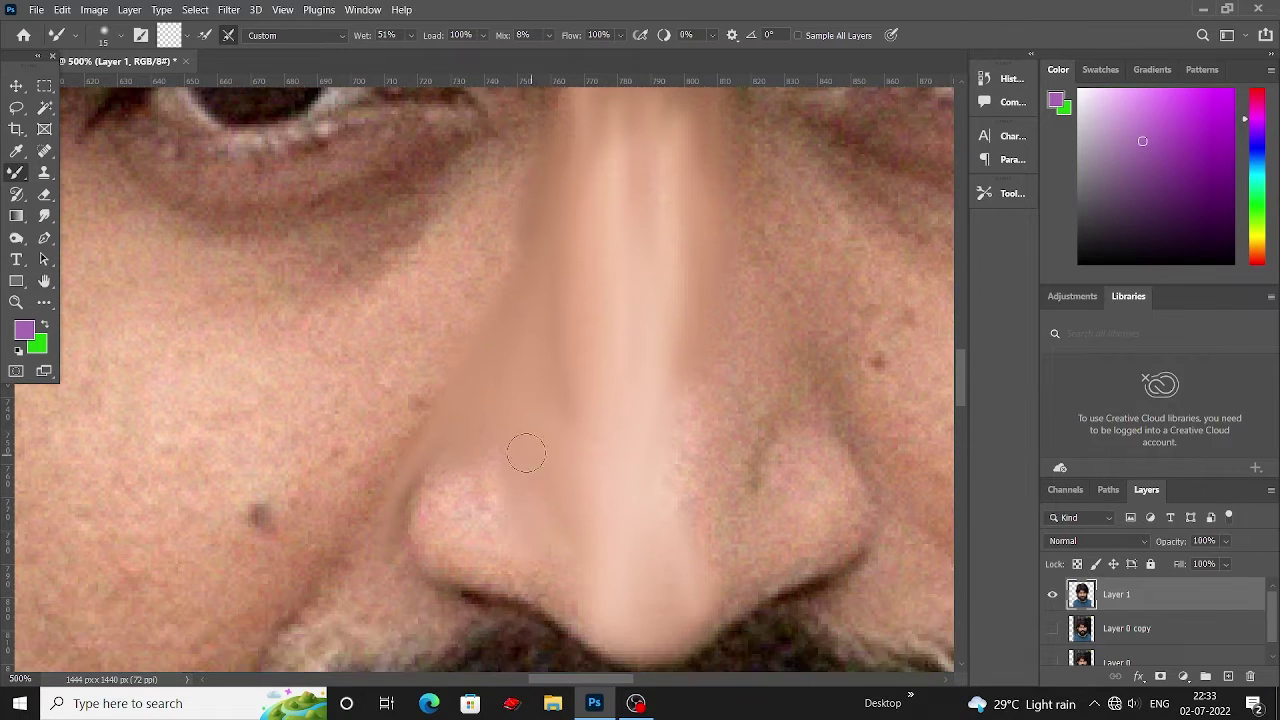
scroll(491, 515, up, 1)
scroll(470, 440, down, 2)
Smooth the nose's lower-left edge and the nostril wing, adjusting brush size.
drag(430, 440, 545, 500)
key(bracketleft)
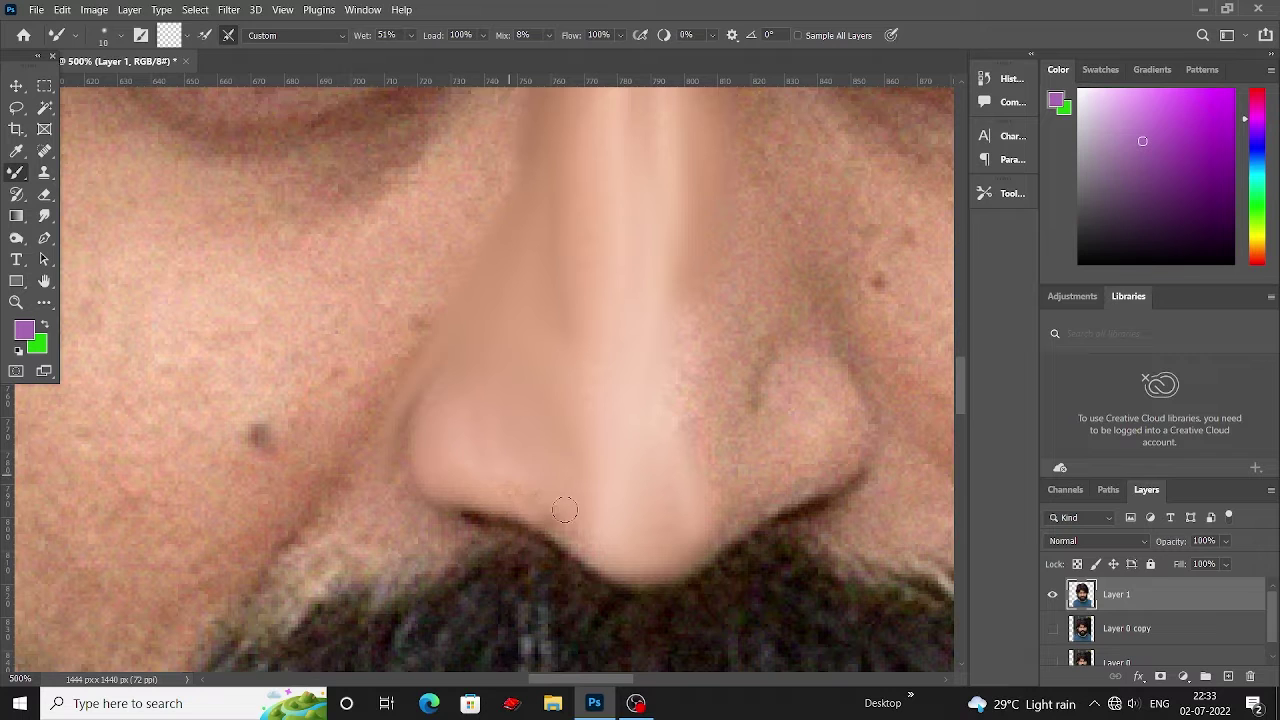
scroll(620, 578, up, 1)
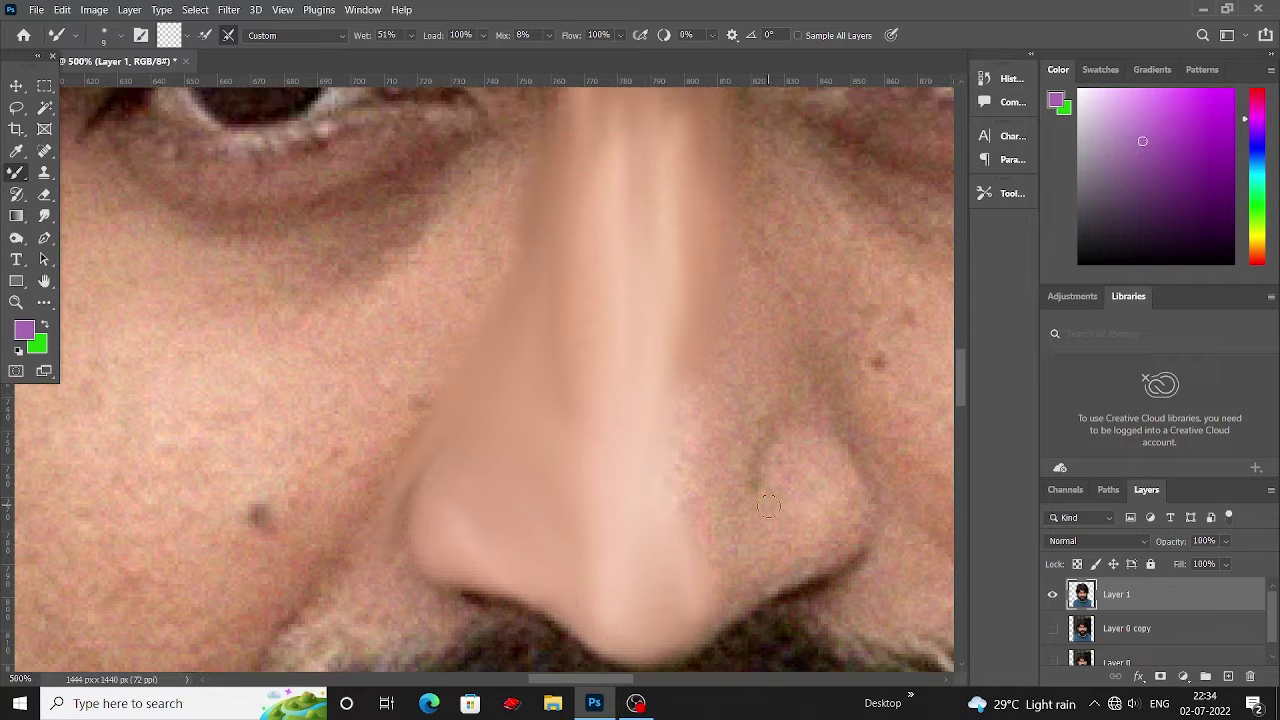
key(bracketright)
key(bracketright)
key(bracketright)
scroll(803, 463, up, 1)
drag(783, 468, 799, 474)
key(bracketright)
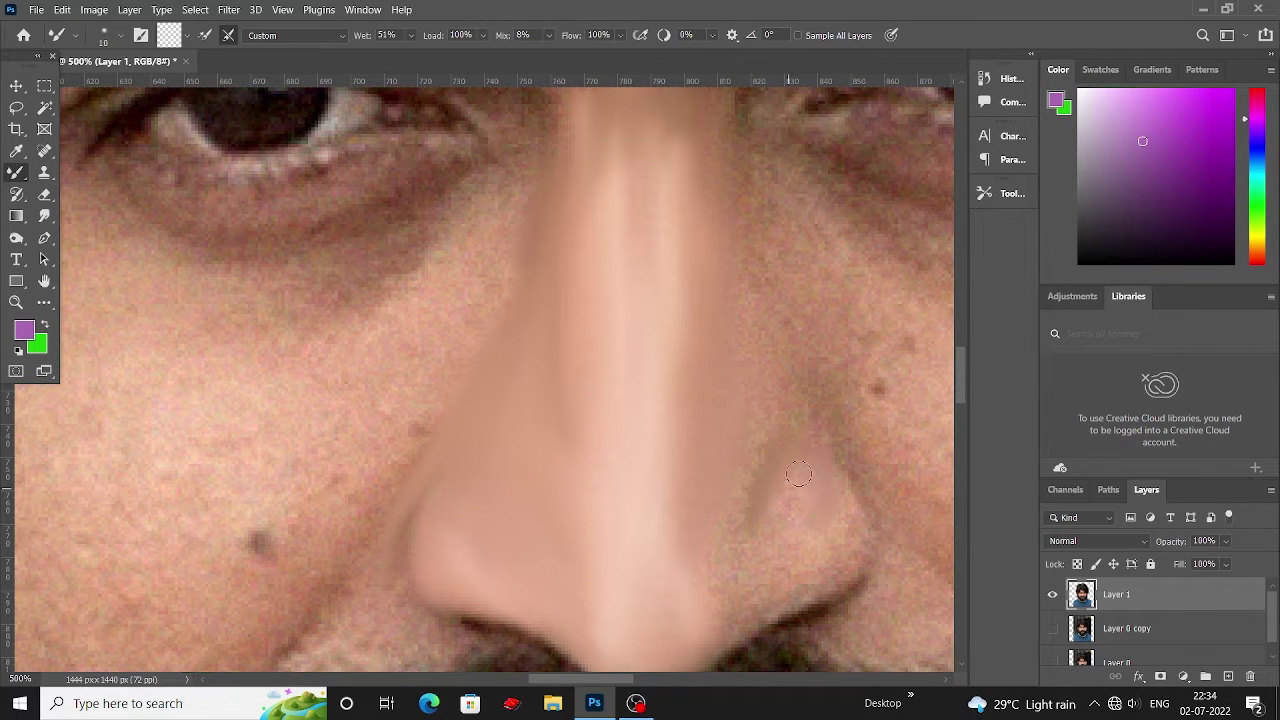
scroll(804, 588, down, 1)
scroll(730, 203, up, 3)
key(bracketright)
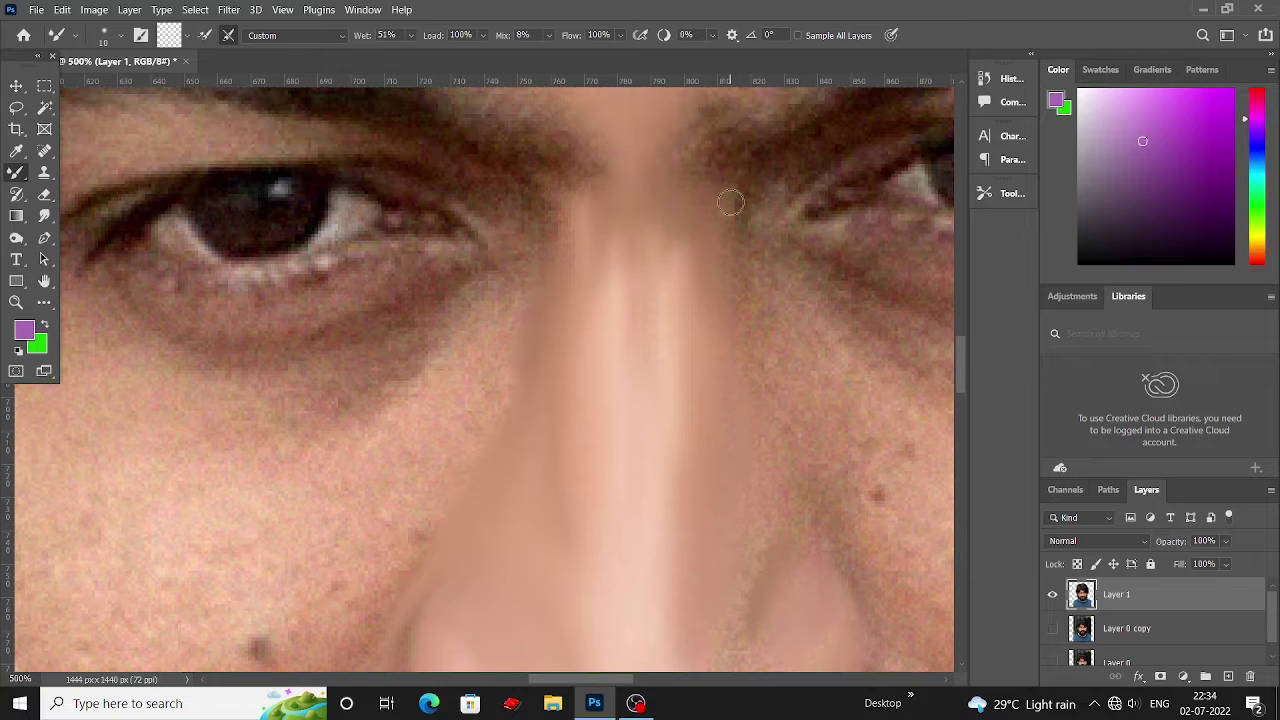
key(bracketright)
Blend the shadow from the eyebrow down the nose side with a shrinking brush.
drag(740, 189, 695, 330)
scroll(695, 330, up, 1)
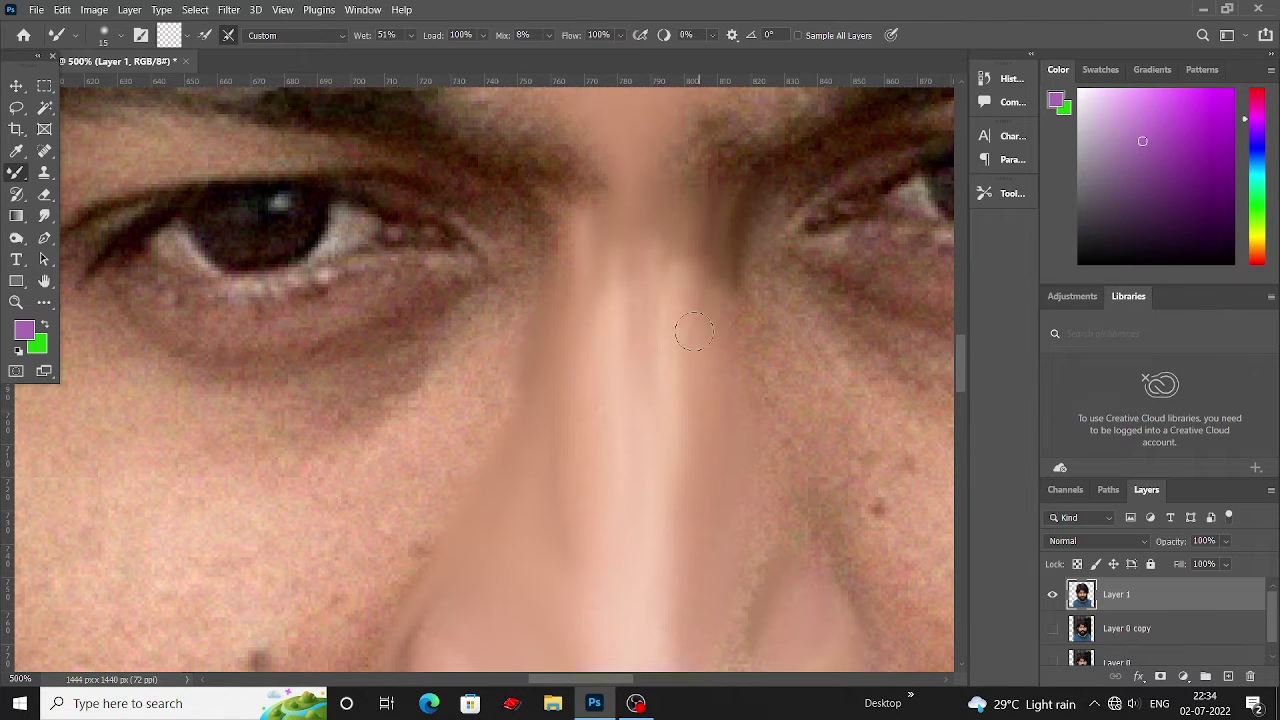
key(bracketleft)
key(bracketleft)
scroll(760, 380, down, 2)
scroll(815, 415, down, 1)
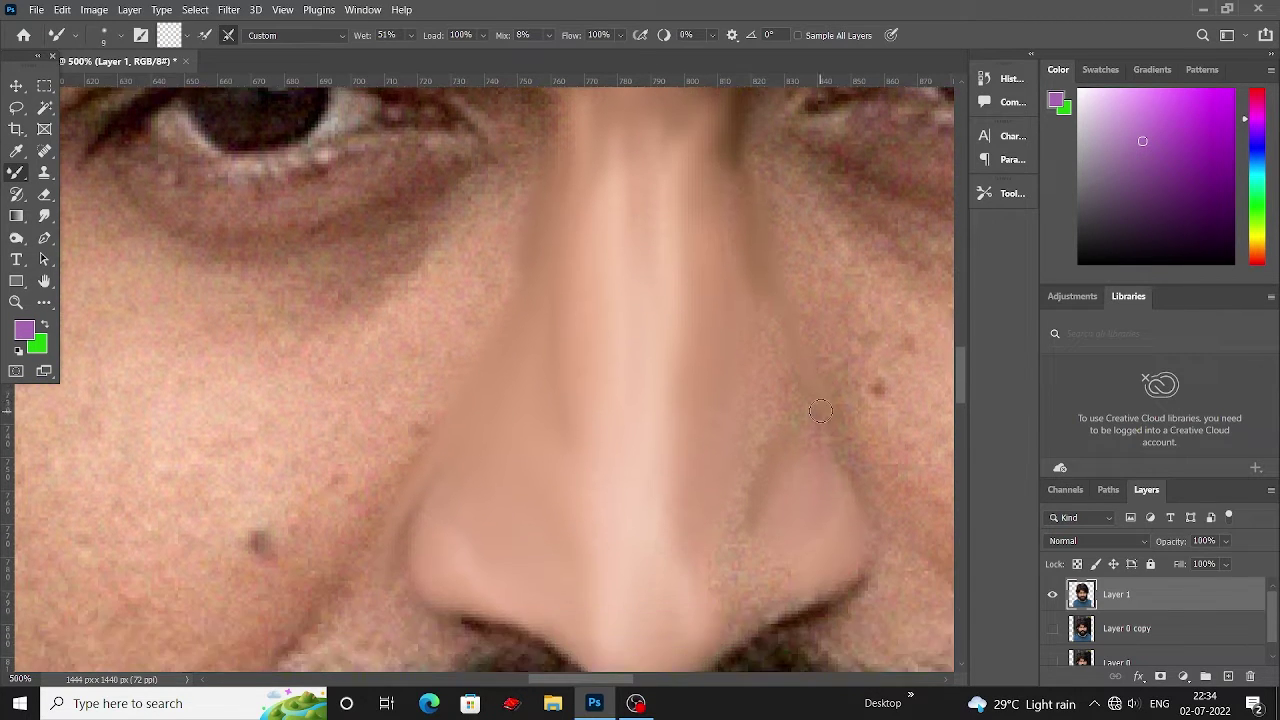
scroll(855, 517, up, 1)
scroll(771, 245, down, 3)
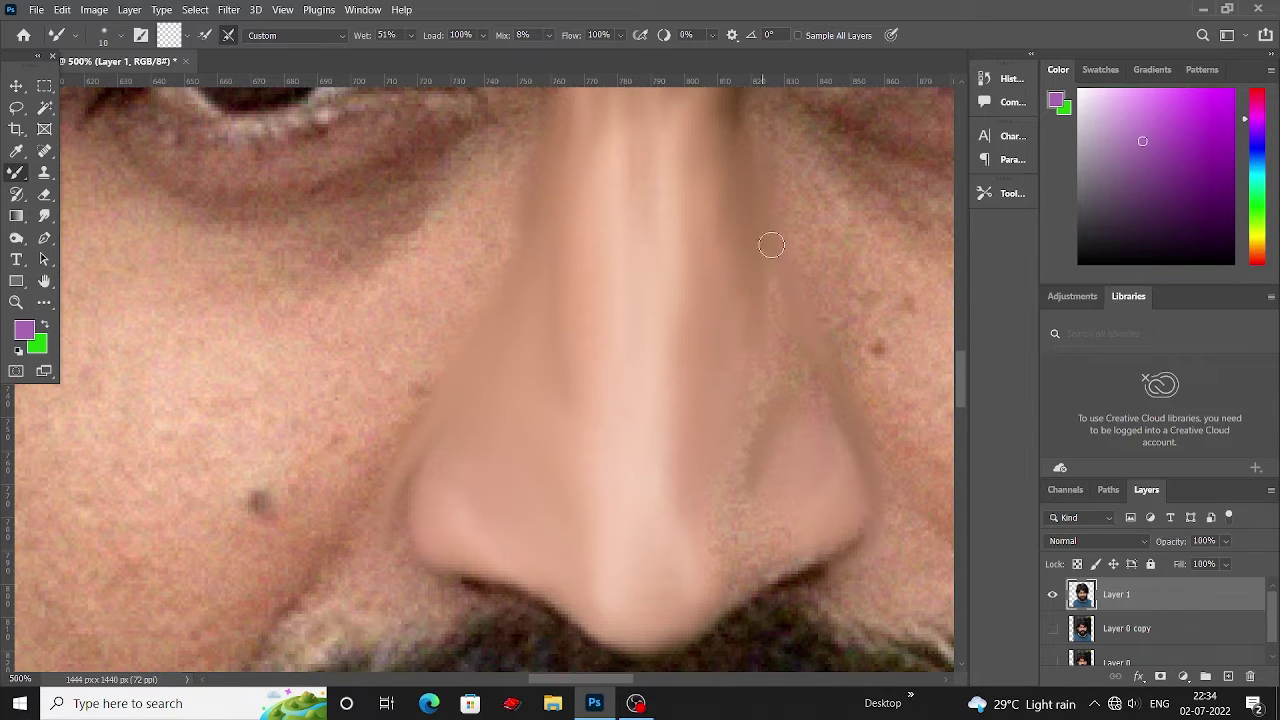
key(bracketleft)
key(bracketleft)
key(bracketleft)
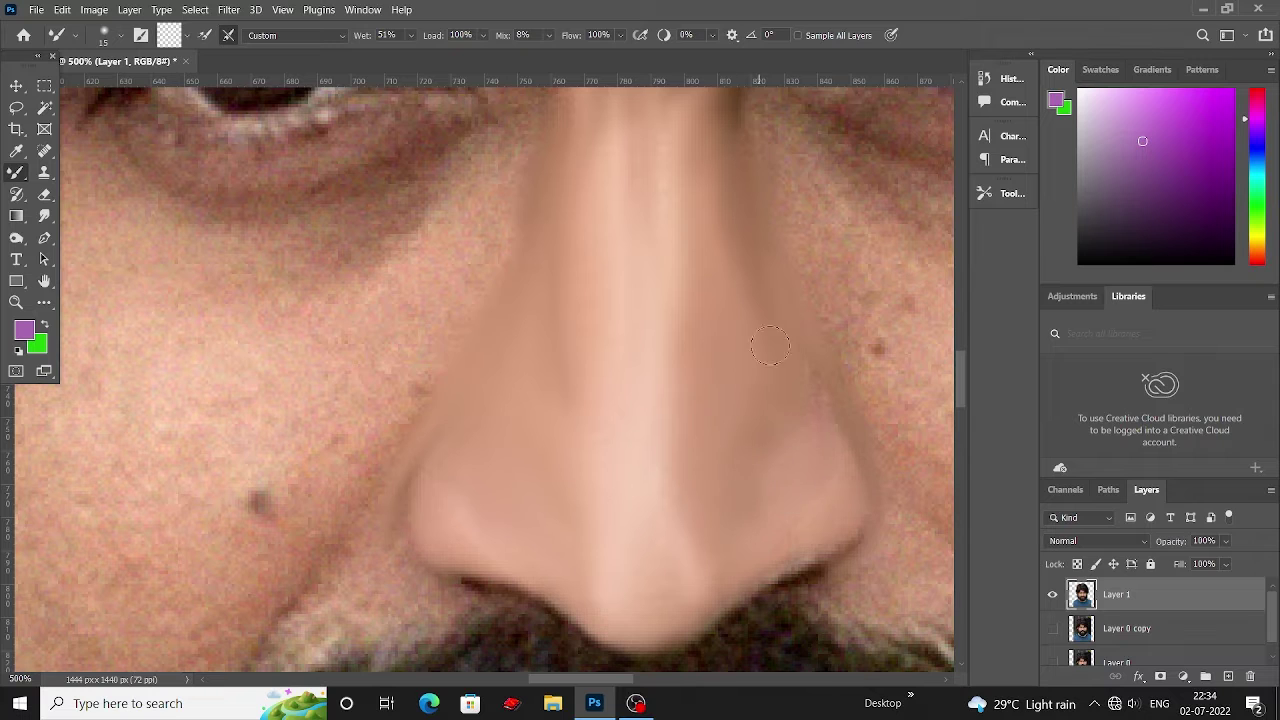
scroll(770, 346, up, 1)
key(bracketleft)
key(bracketleft)
key(bracketleft)
scroll(463, 363, up, 1)
scroll(621, 178, left, 2)
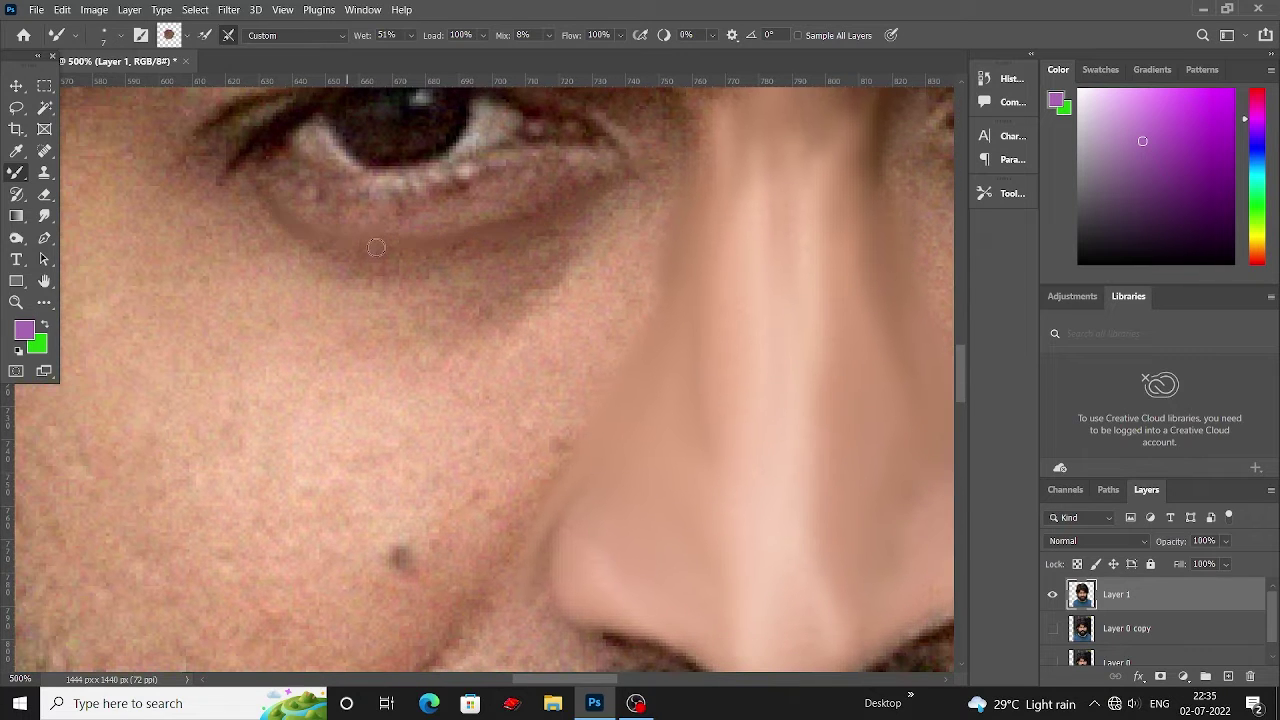
Blend a shadow stroke across the cheek below the eye and beside the nose.
drag(543, 258, 438, 353)
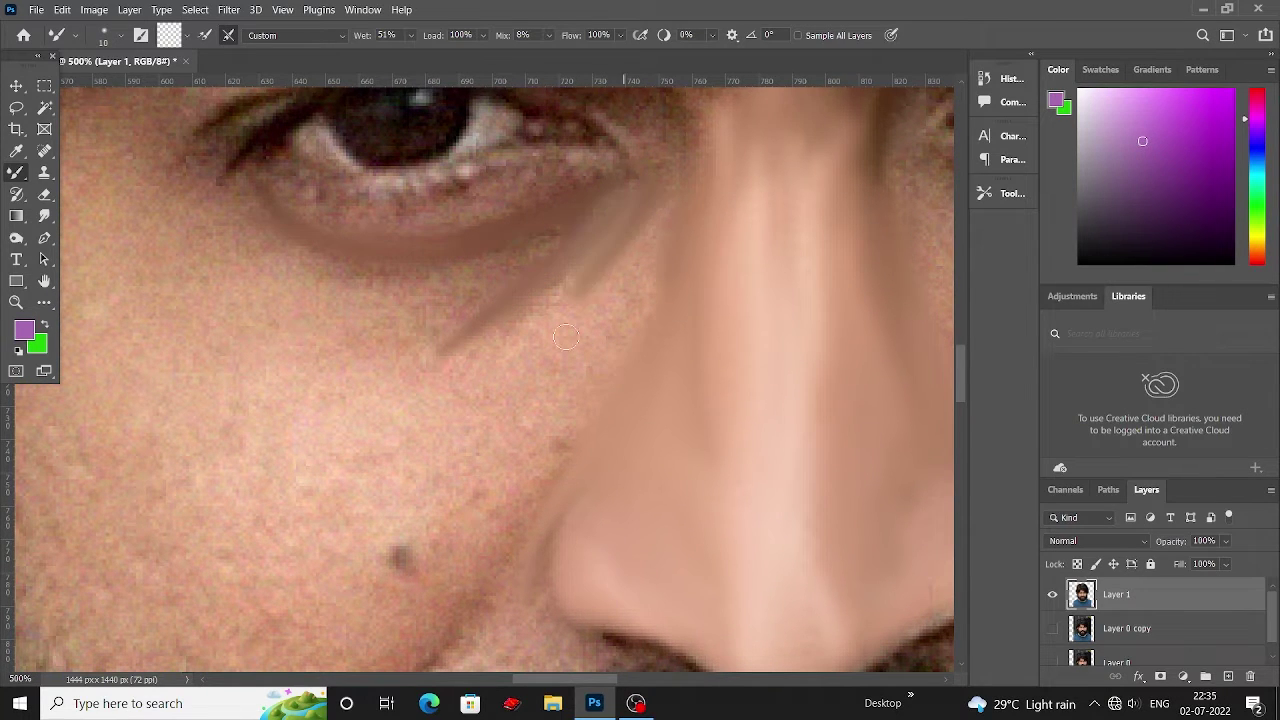
scroll(600, 250, down, 1)
scroll(540, 390, up, 1)
key(bracketright)
drag(557, 308, 525, 352)
scroll(320, 531, up, 1)
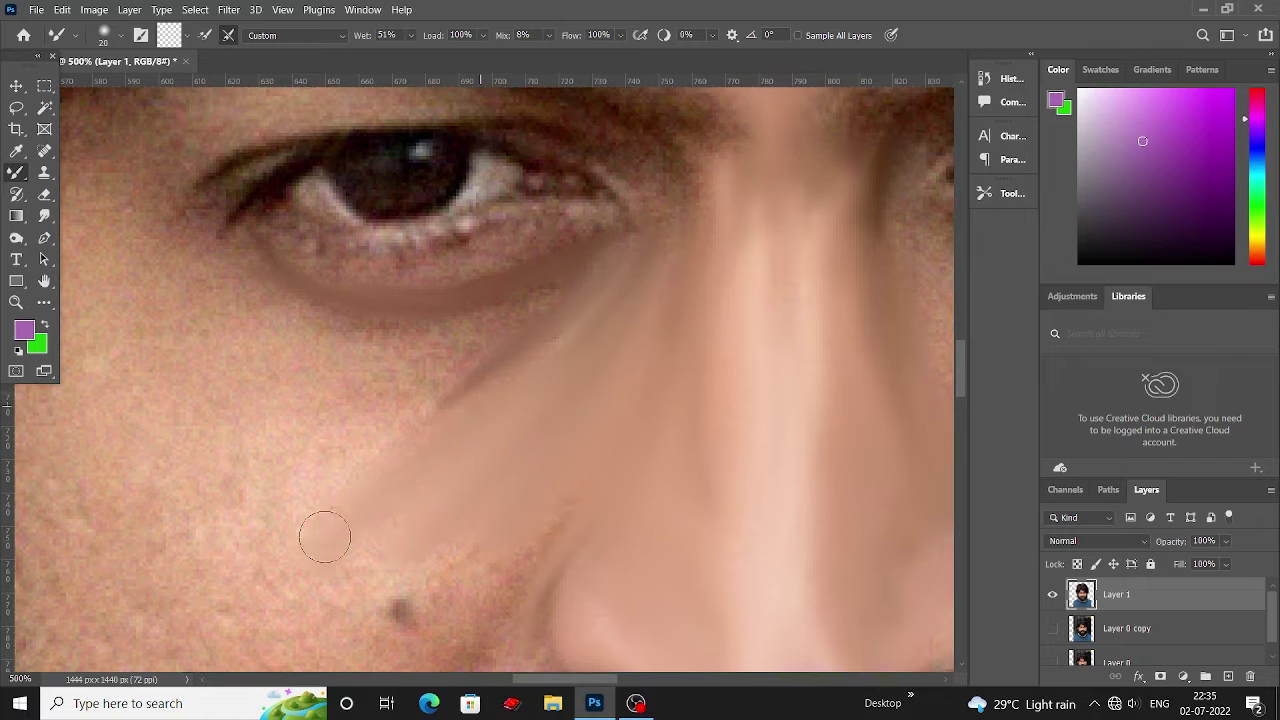
scroll(309, 589, down, 1)
scroll(309, 590, down, 1)
key(bracketleft)
Smooth the cheek skin directly under the eye with the Mixer Brush.
key(bracketleft)
scroll(306, 596, down, 1)
scroll(600, 400, up, 2)
scroll(855, 180, left, 2)
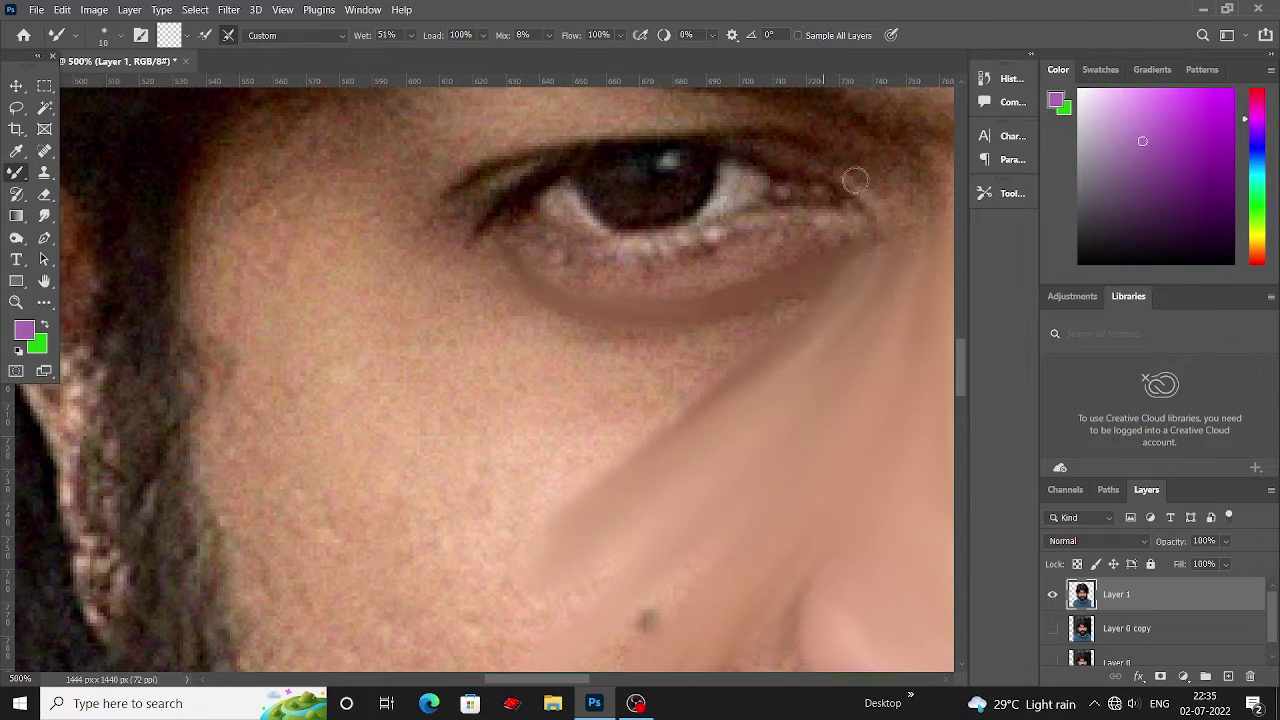
drag(617, 460, 780, 335)
key(bracketleft)
key(bracketleft)
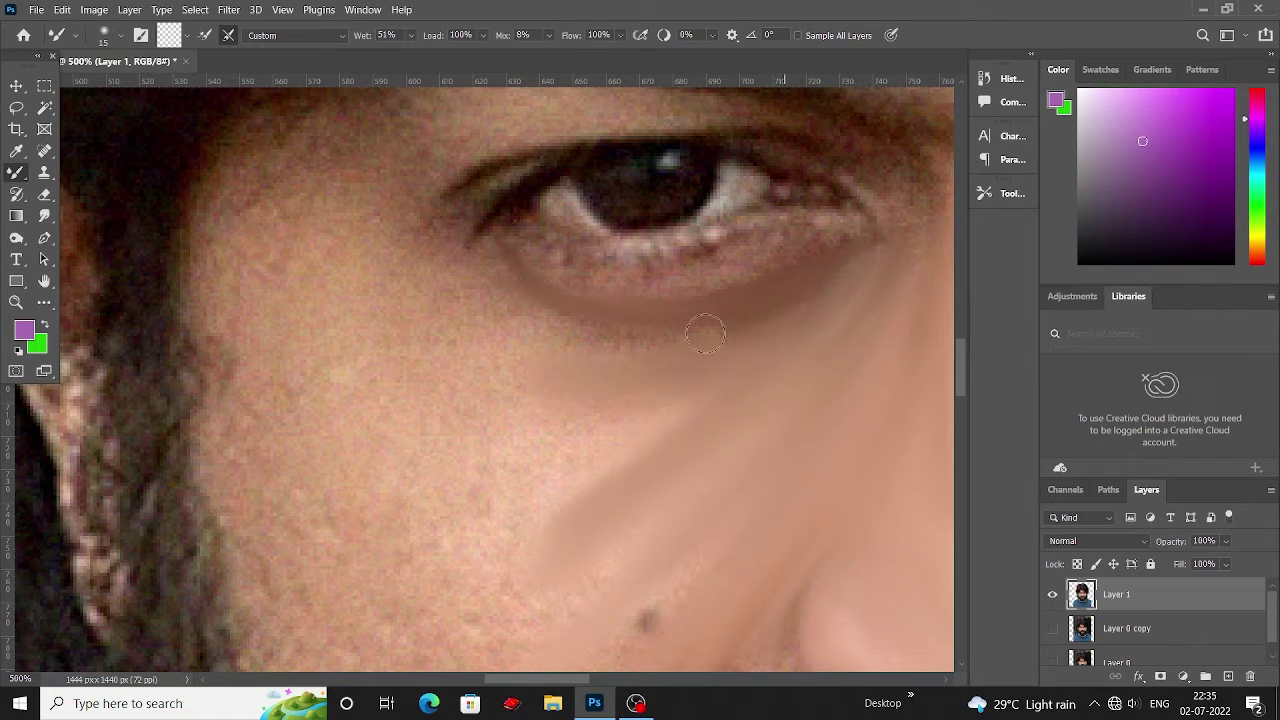
key(bracketright)
scroll(387, 316, up, 1)
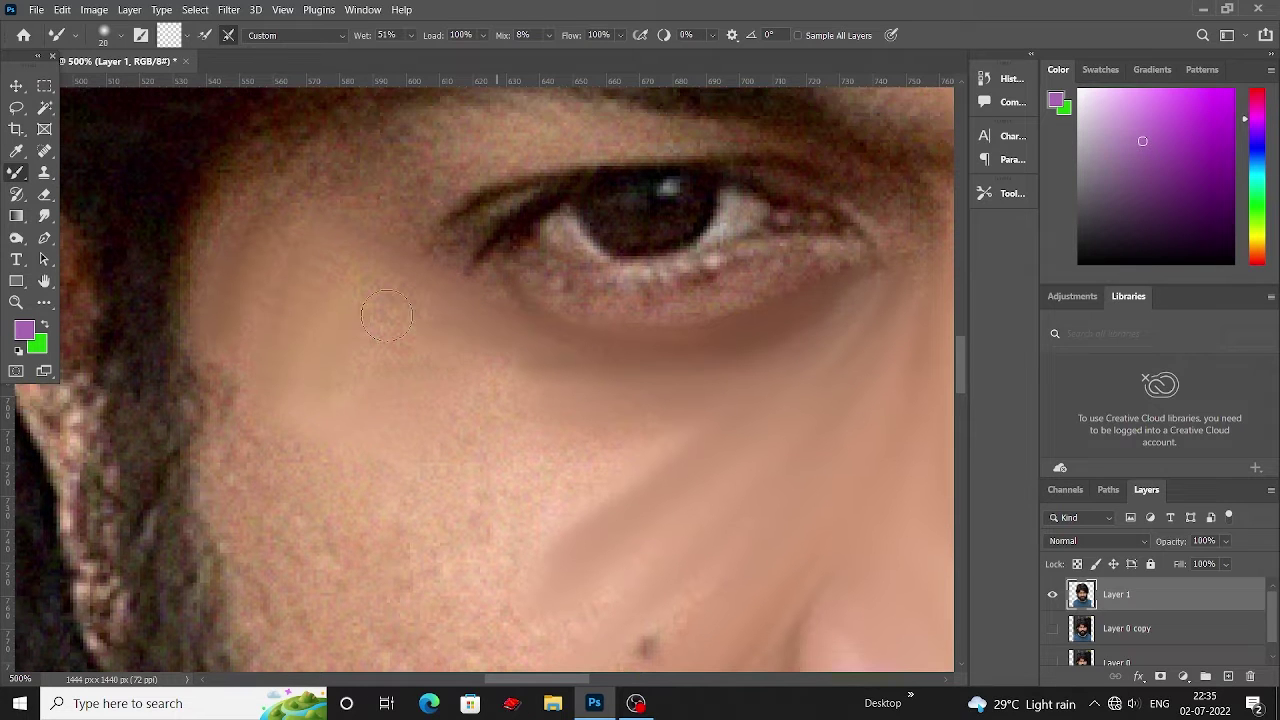
scroll(514, 414, down, 1)
mouse_move(514, 414)
mouse_down()
mouse_move(600, 430)
mouse_move(477, 520)
mouse_up()
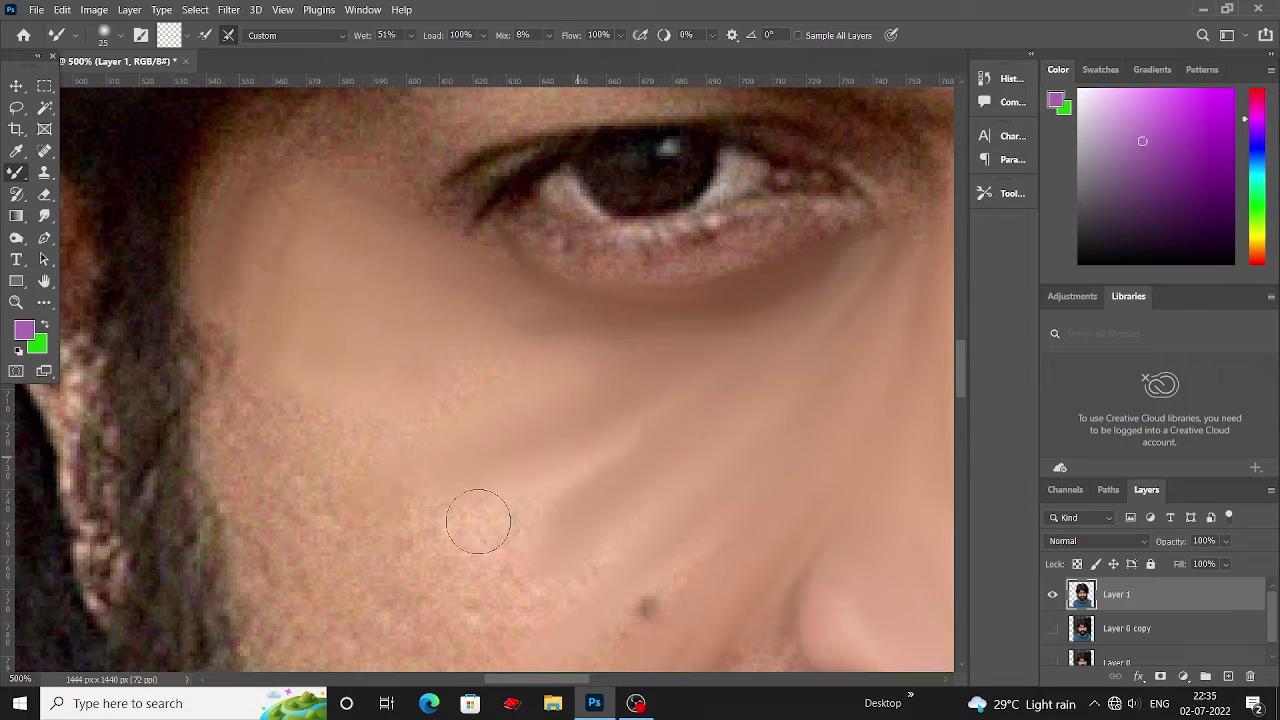
key(bracketright)
scroll(642, 524, up, 2)
scroll(642, 524, down, 10)
scroll(531, 363, up, 1)
Resize the Mixer Brush larger then smaller while zooming around the cheek.
key(bracketright)
key(bracketright)
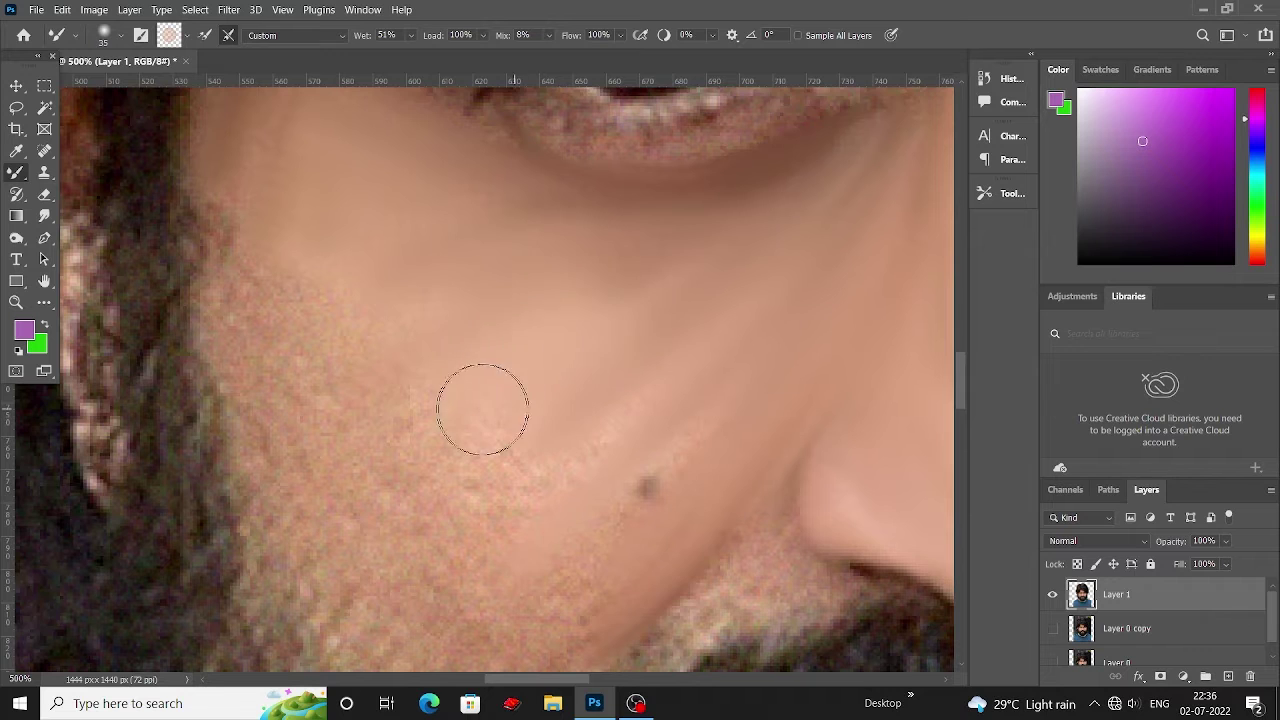
scroll(586, 443, up, 2)
scroll(450, 380, up, 2)
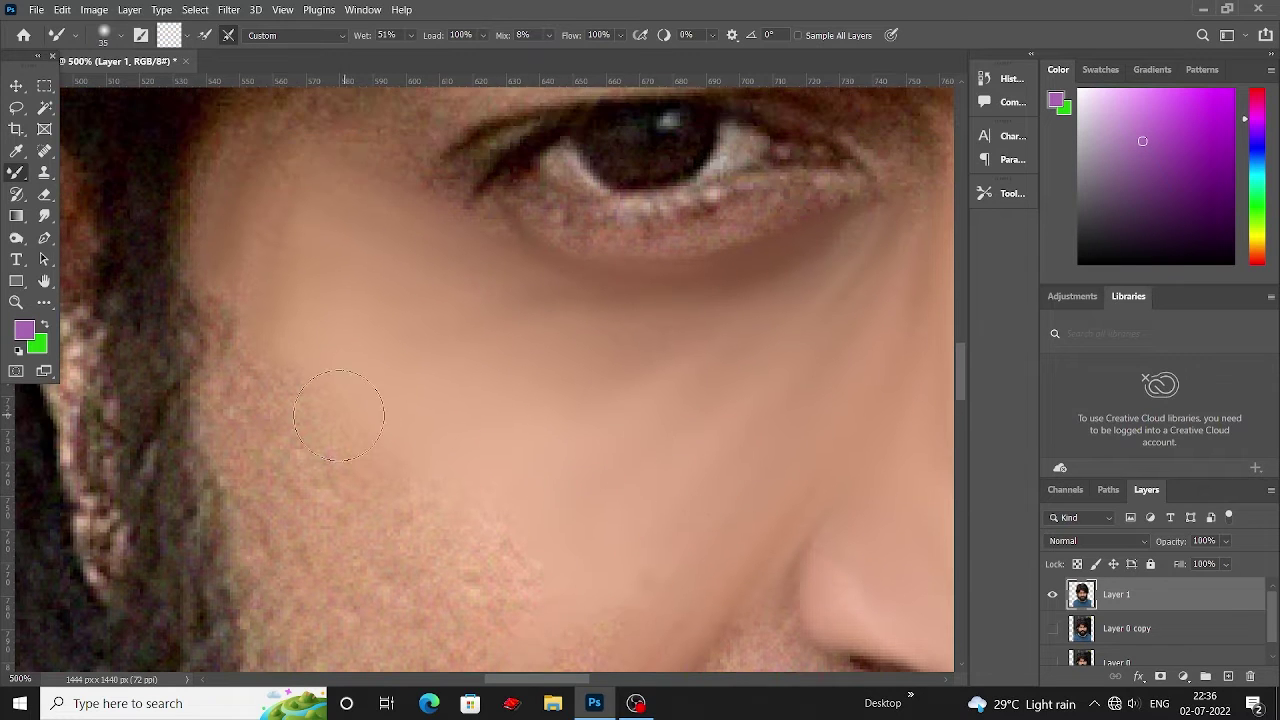
scroll(276, 318, up, 3)
scroll(276, 318, down, 2)
scroll(400, 380, down, 2)
scroll(520, 430, down, 3)
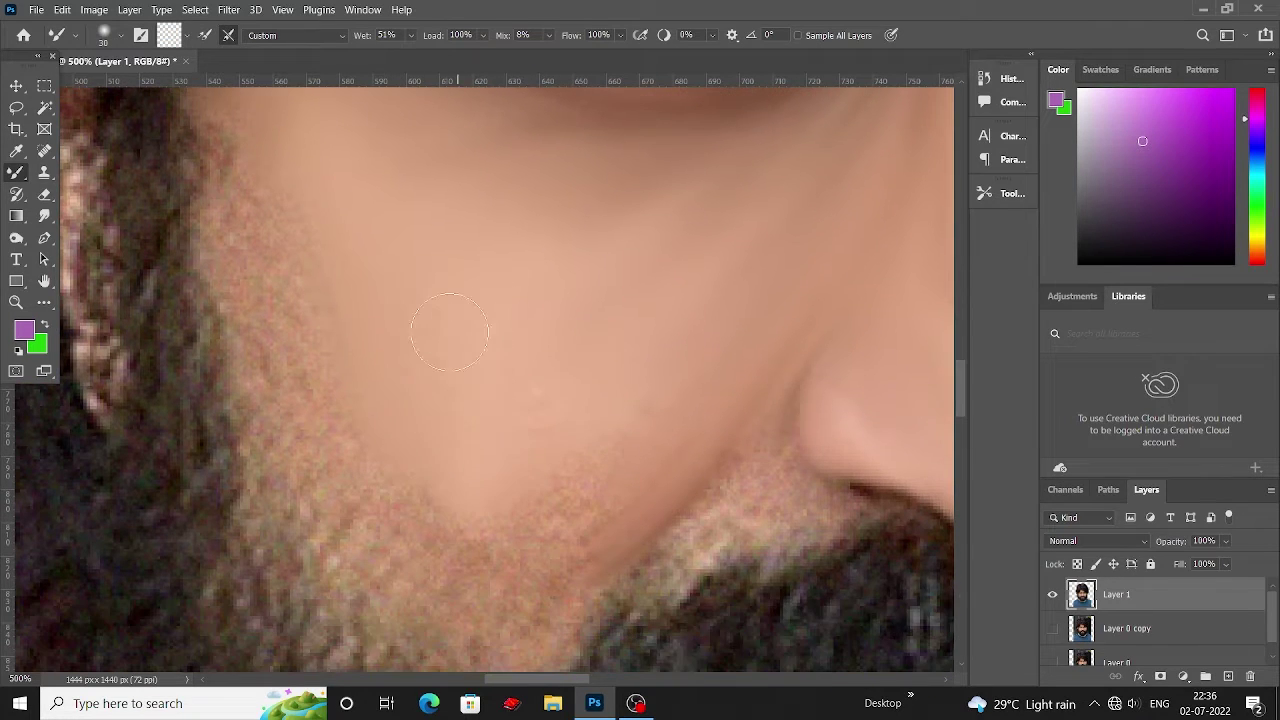
key(bracketleft)
scroll(583, 374, up, 4)
scroll(560, 400, down, 1)
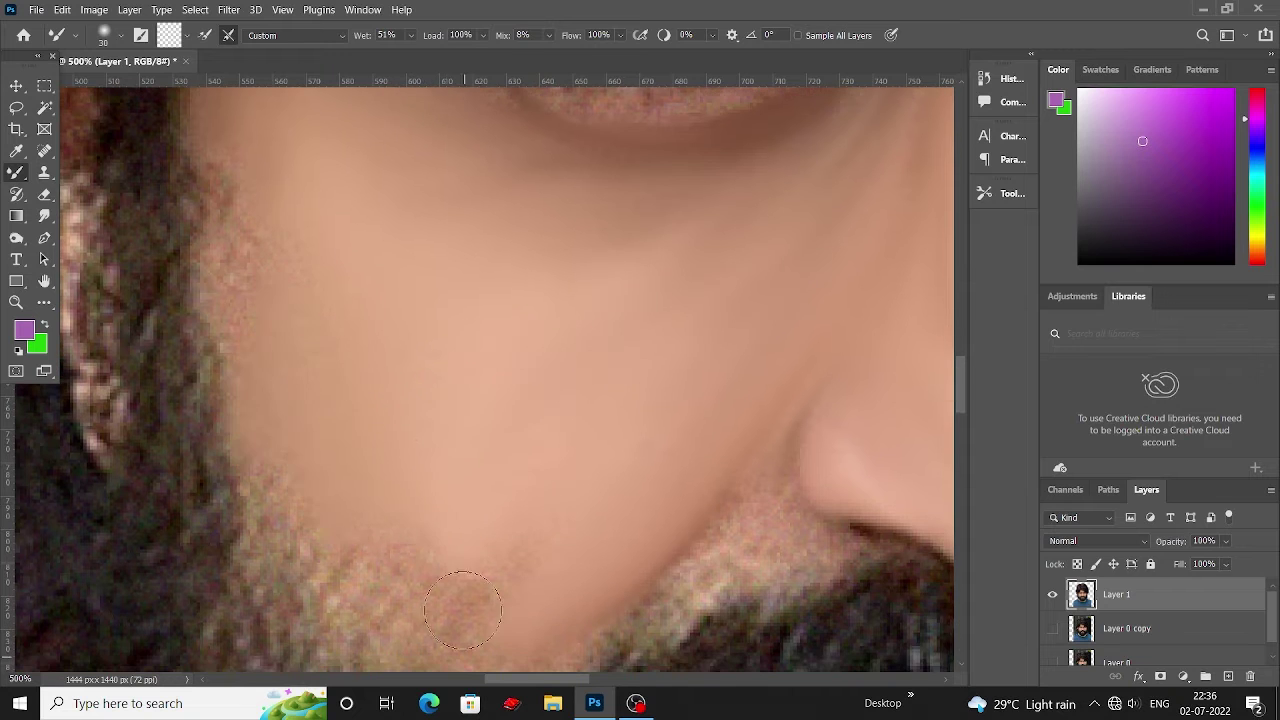
scroll(330, 460, down, 3)
scroll(540, 500, down, 2)
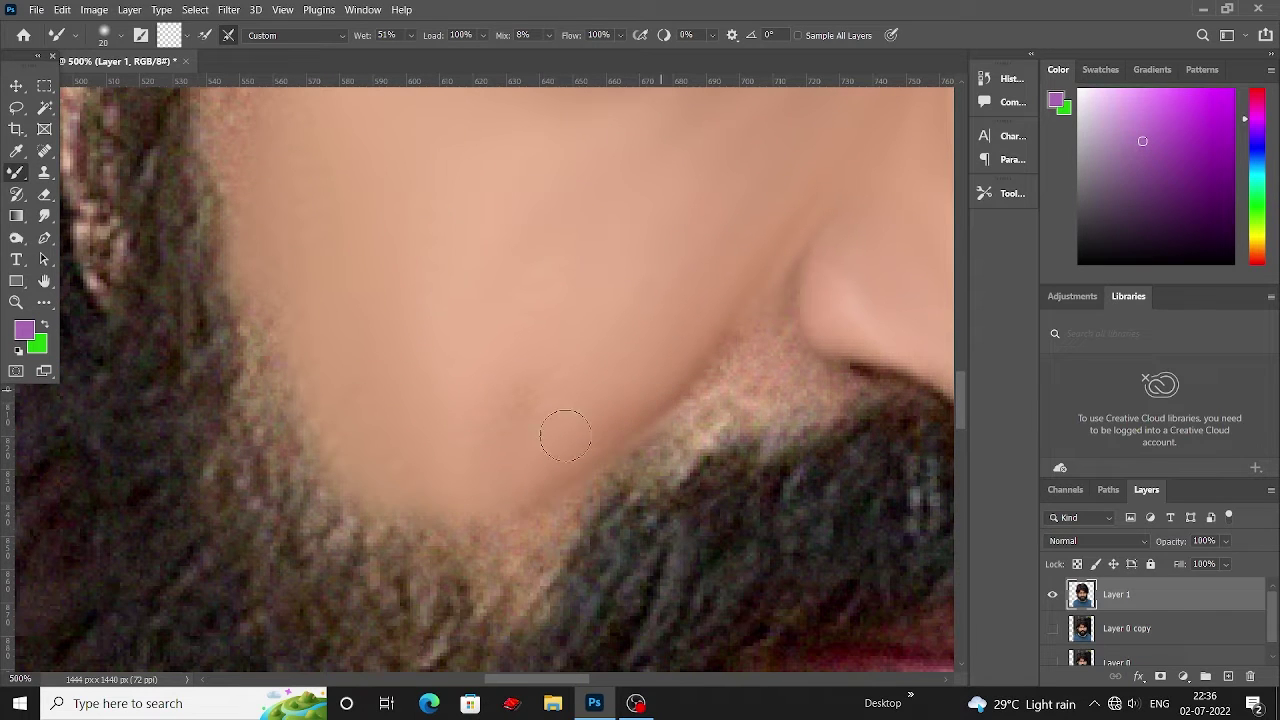
scroll(565, 435, down, 1)
scroll(290, 265, up, 3)
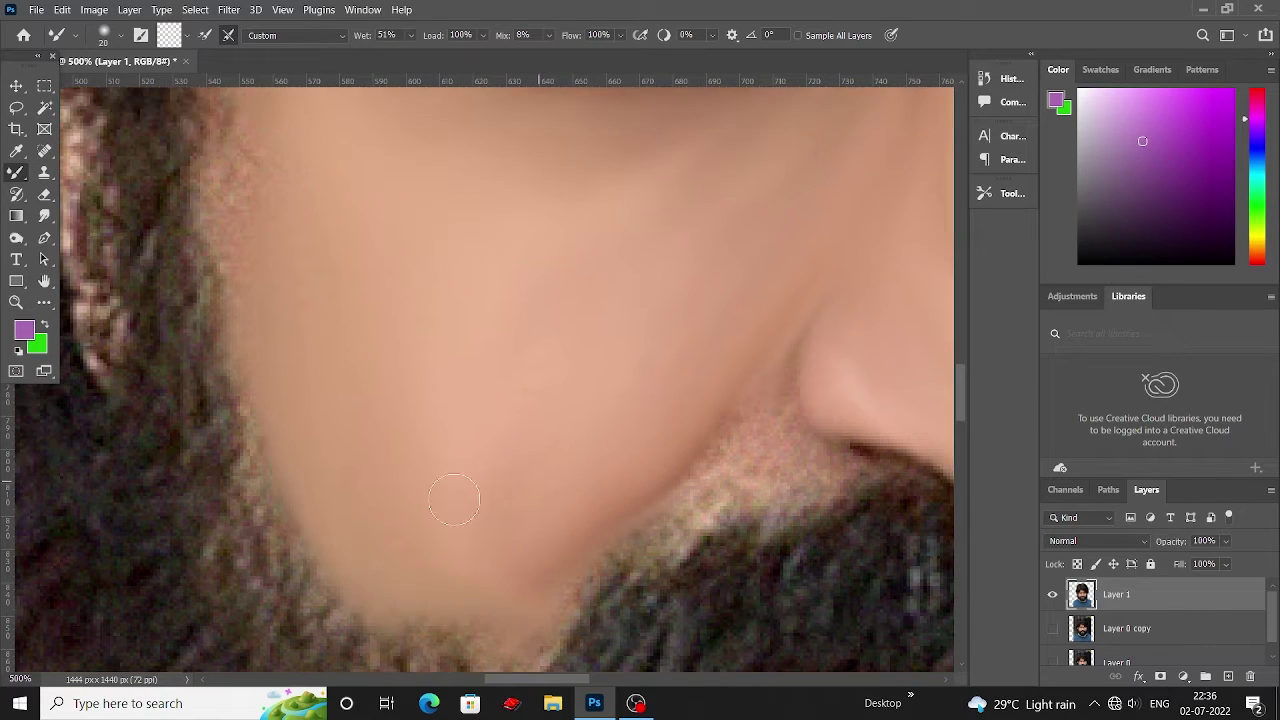
scroll(420, 510, down, 1)
scroll(330, 400, up, 3)
key(bracketleft)
Zoom in and smooth the skin band under the eyebrow.
scroll(330, 410, up, 2)
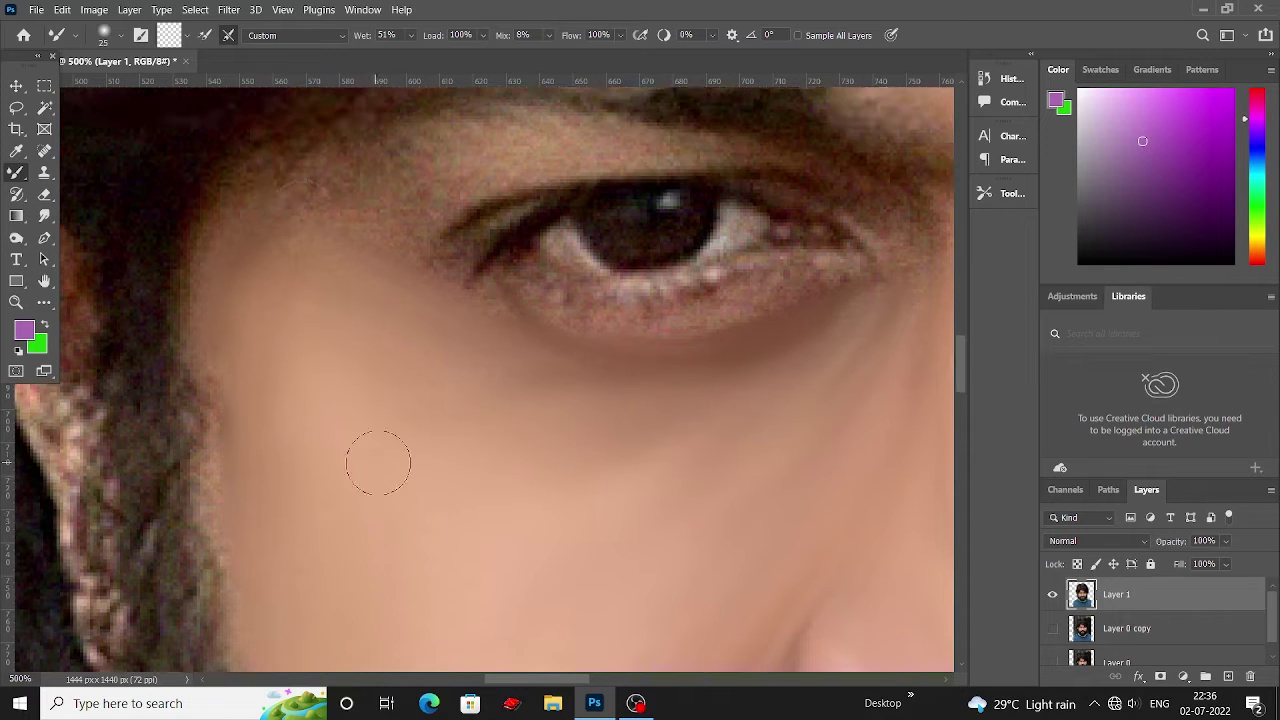
scroll(251, 366, up, 1)
scroll(350, 350, up, 1)
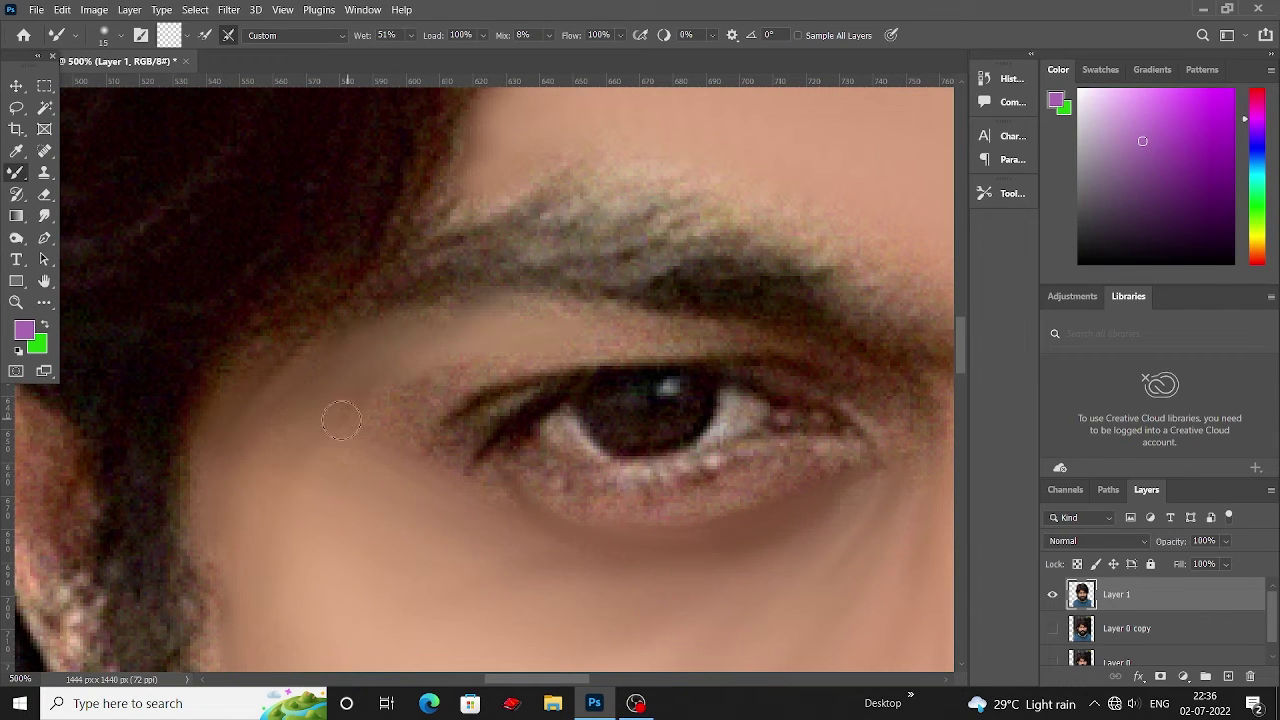
scroll(660, 400, up, 1)
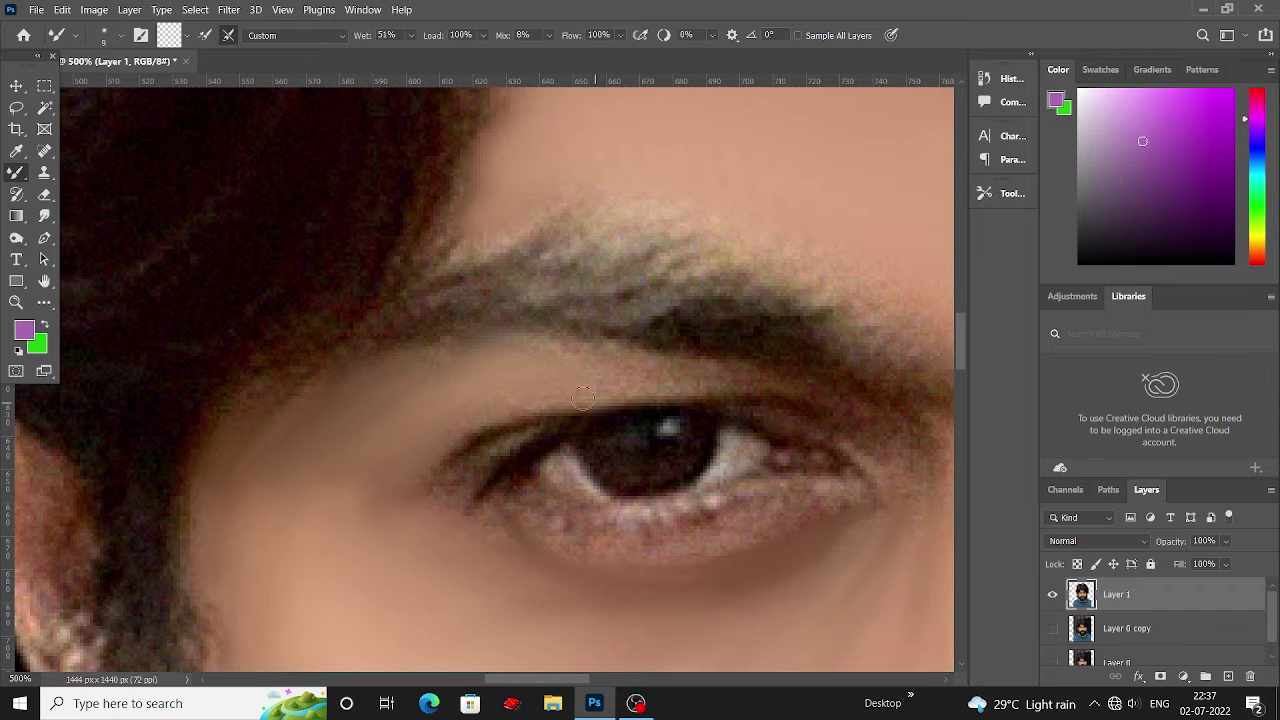
drag(667, 366, 553, 384)
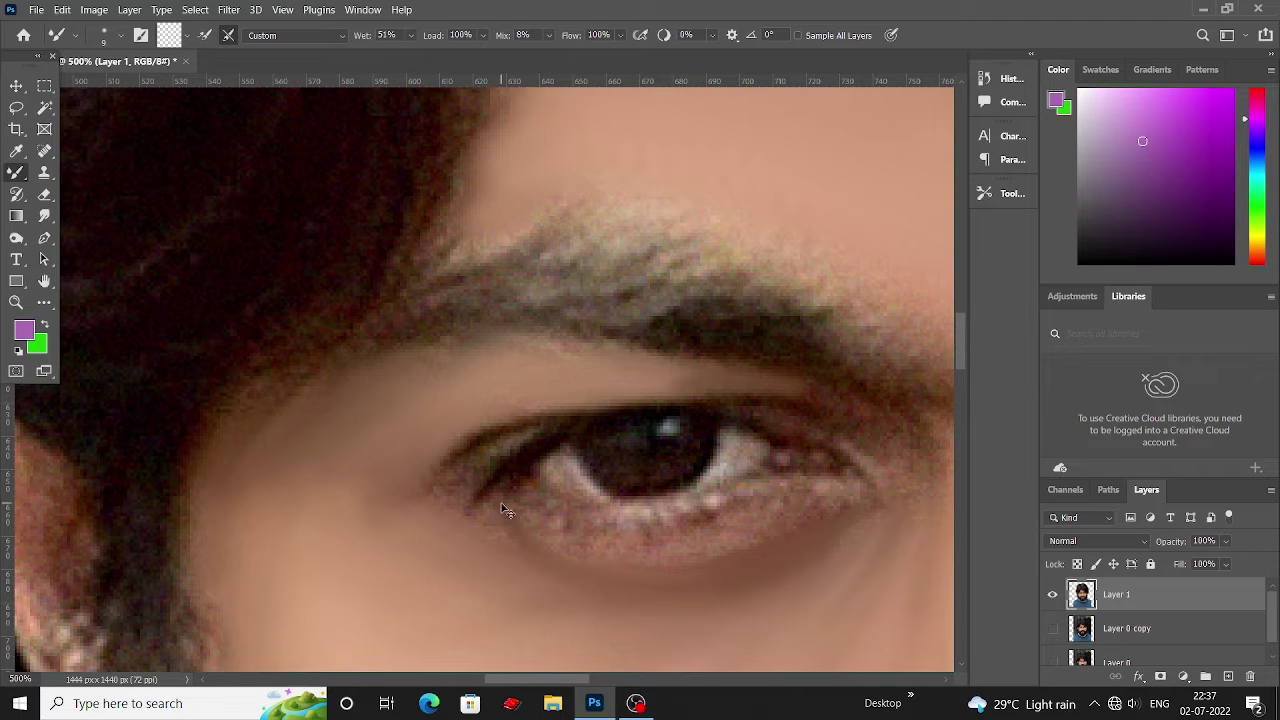
scroll(505, 510, up, 1)
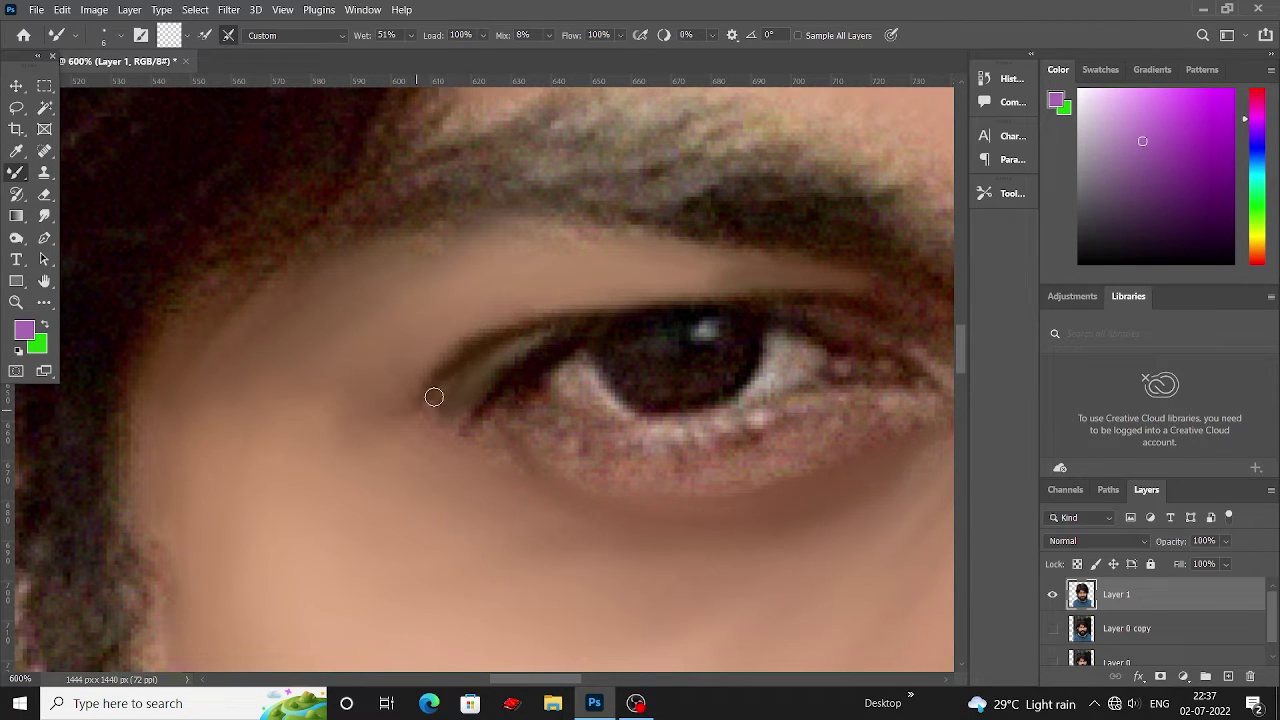
scroll(528, 328, down, 1)
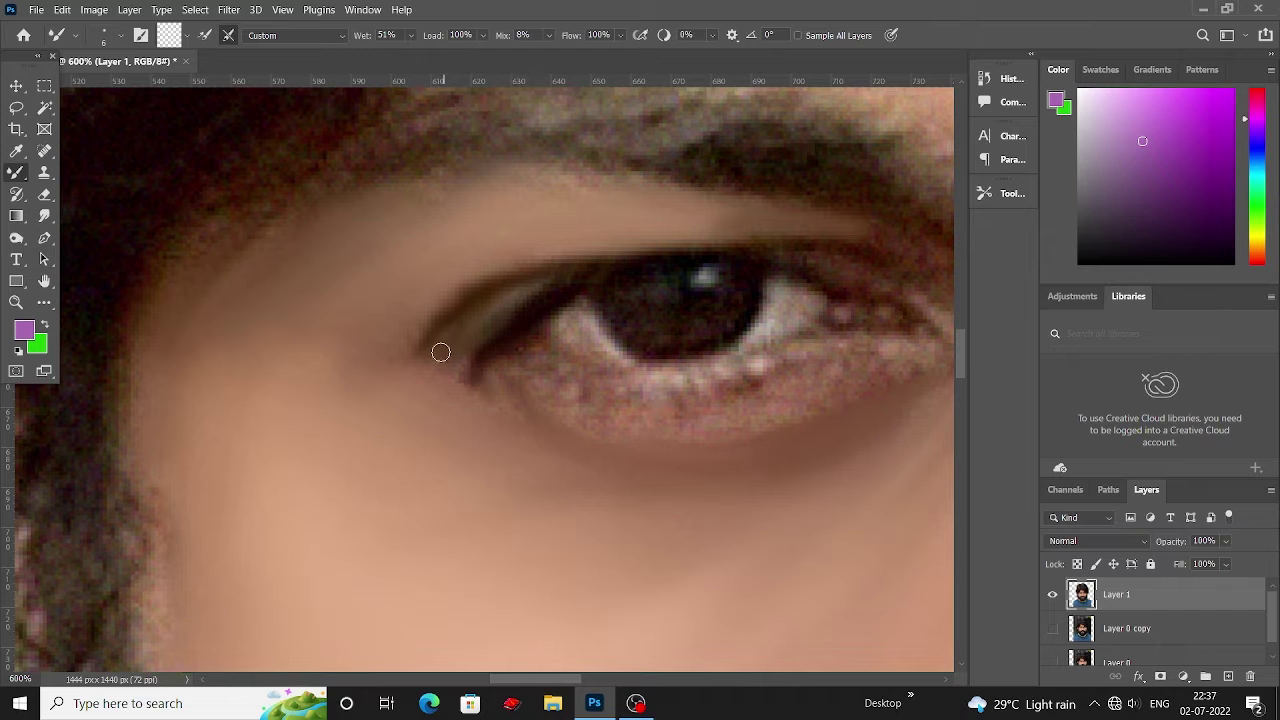
Blend the speckled lower lash line, outer eye corner and upper lid crease.
drag(472, 403, 298, 414)
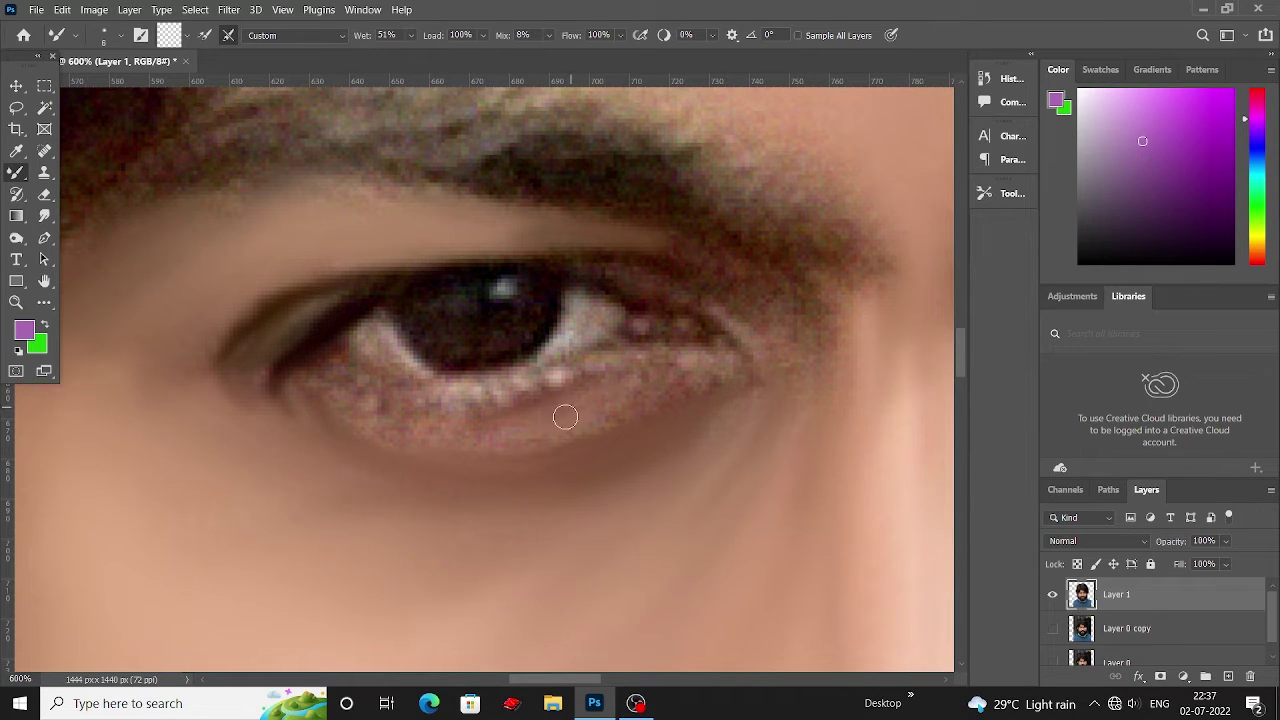
drag(455, 439, 314, 398)
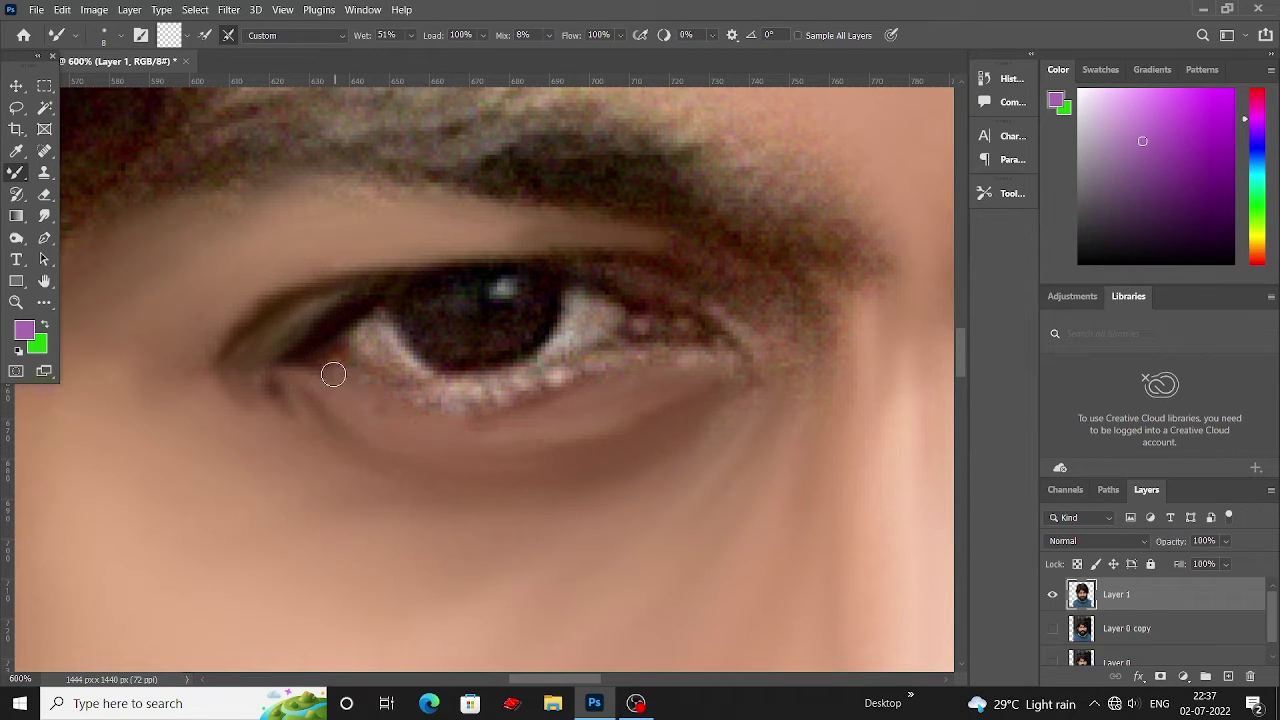
scroll(584, 297, up, 1)
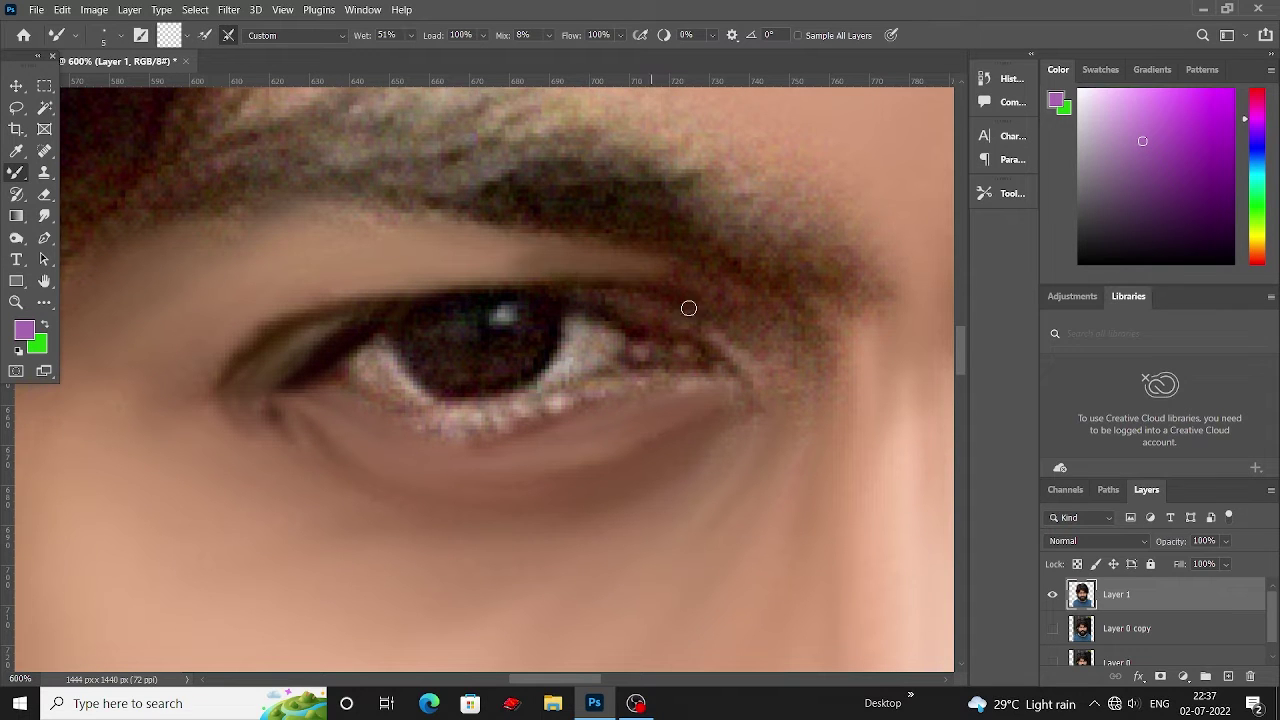
drag(713, 341, 593, 301)
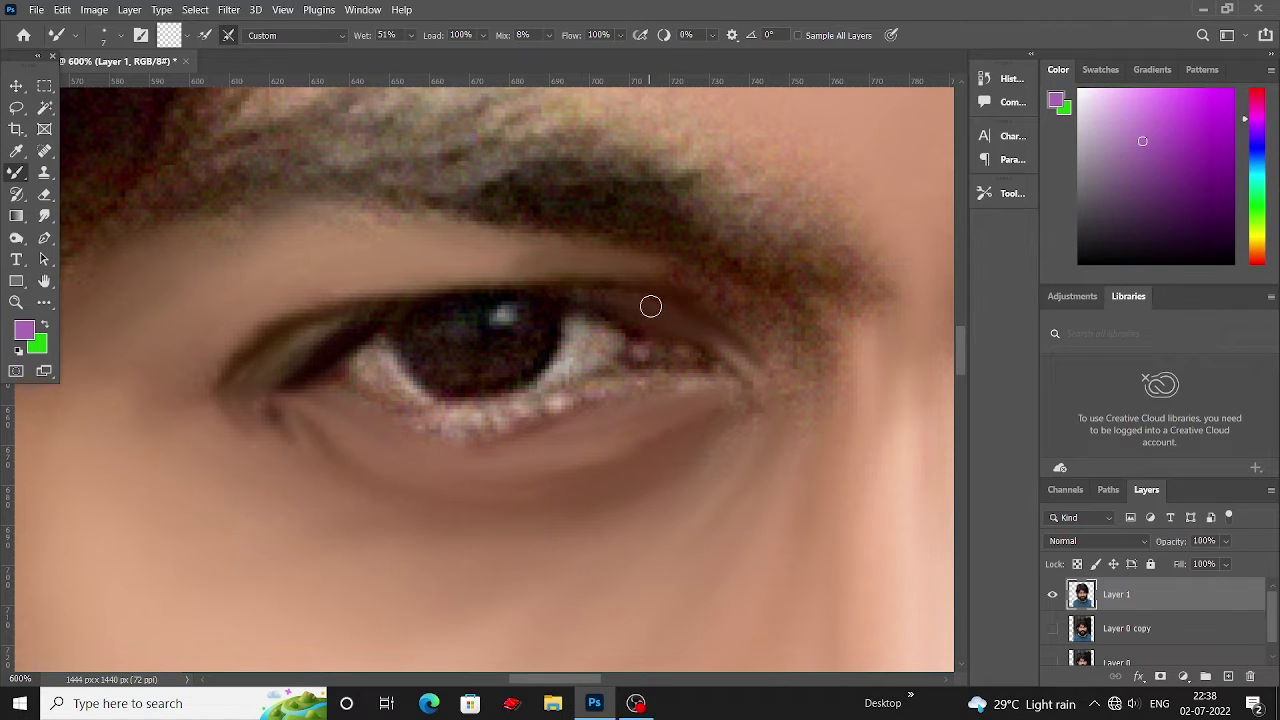
scroll(570, 301, down, 1)
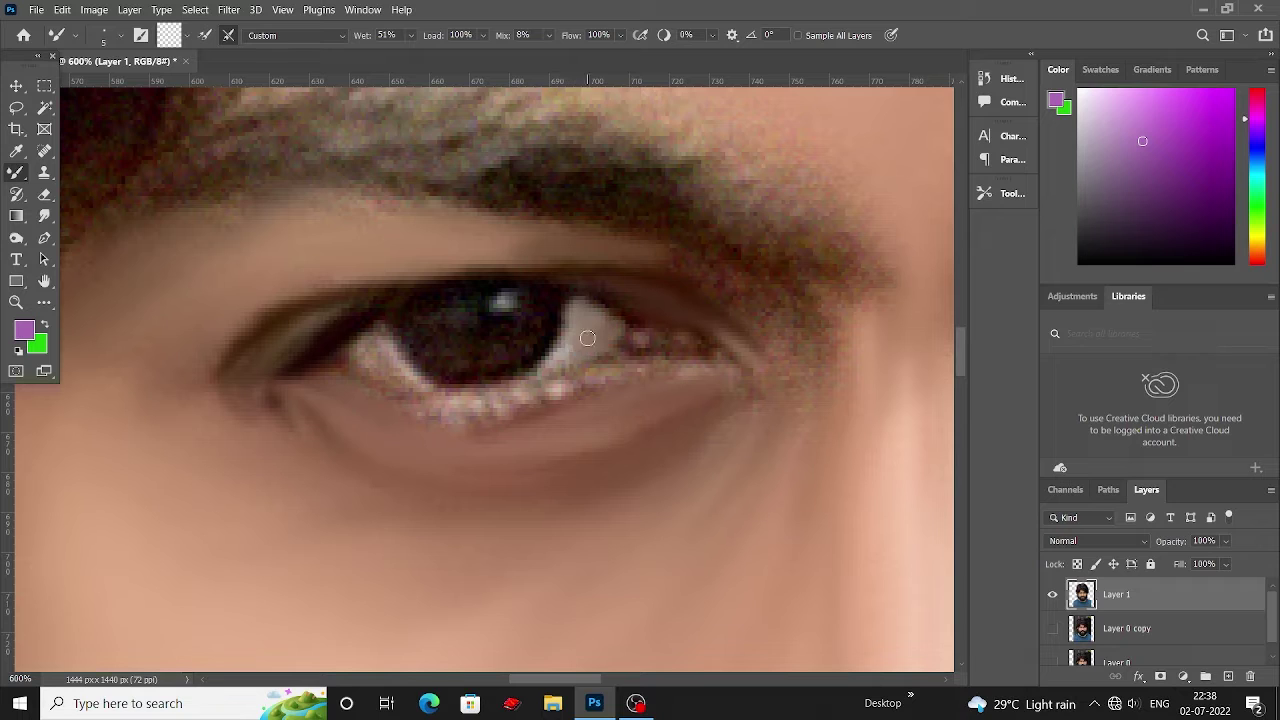
scroll(371, 314, down, 2)
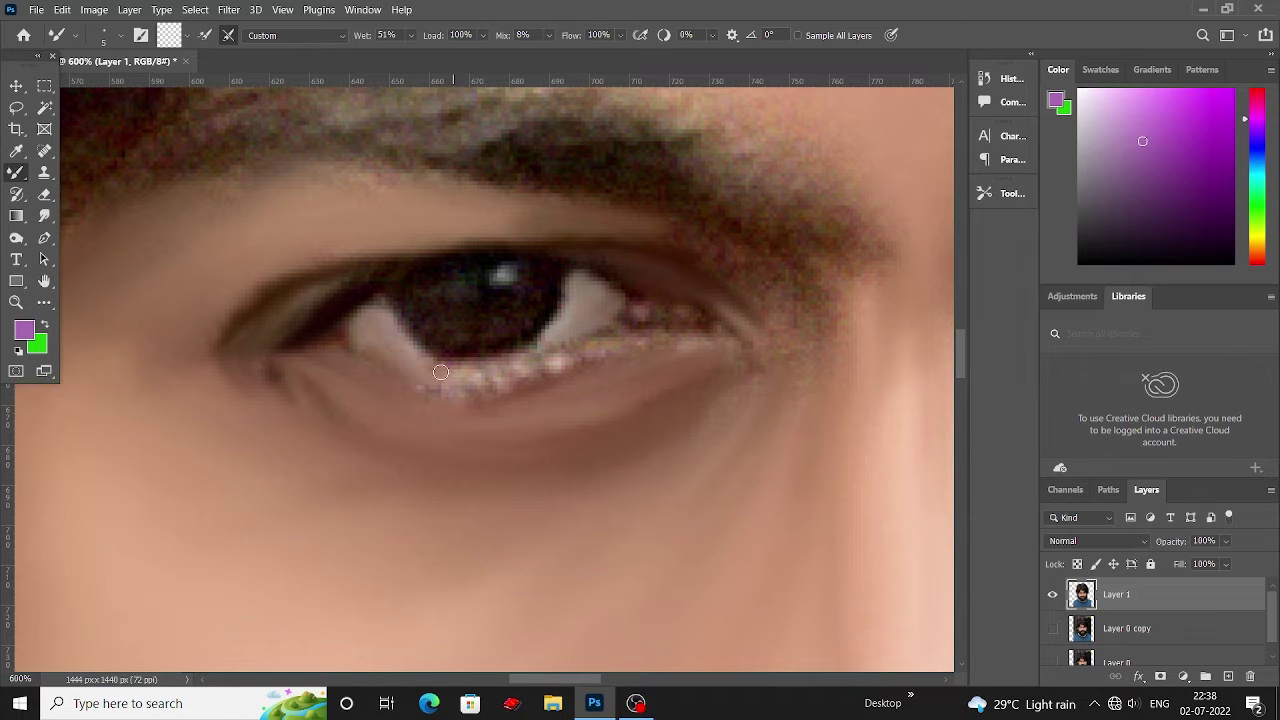
scroll(490, 362, down, 2)
scroll(466, 404, up, 3)
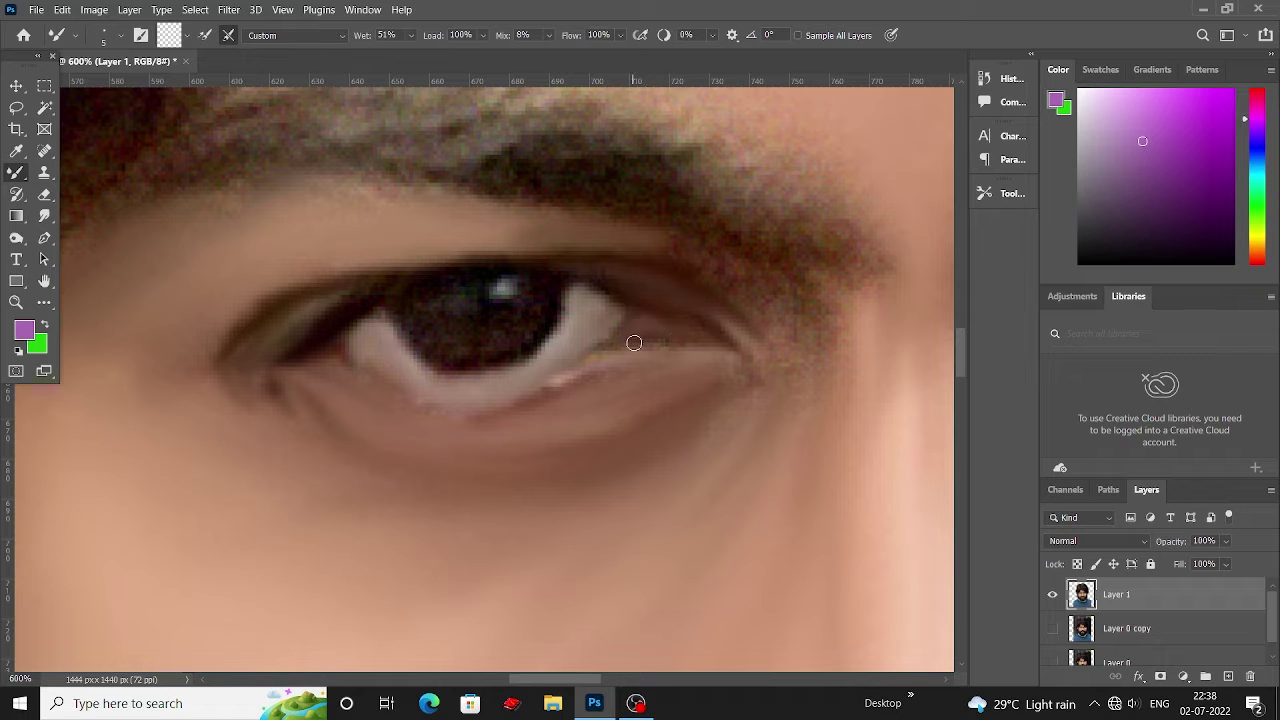
Pan to the inner side of the eye and recentre the view on it.
drag(634, 343, 645, 389)
drag(443, 407, 510, 421)
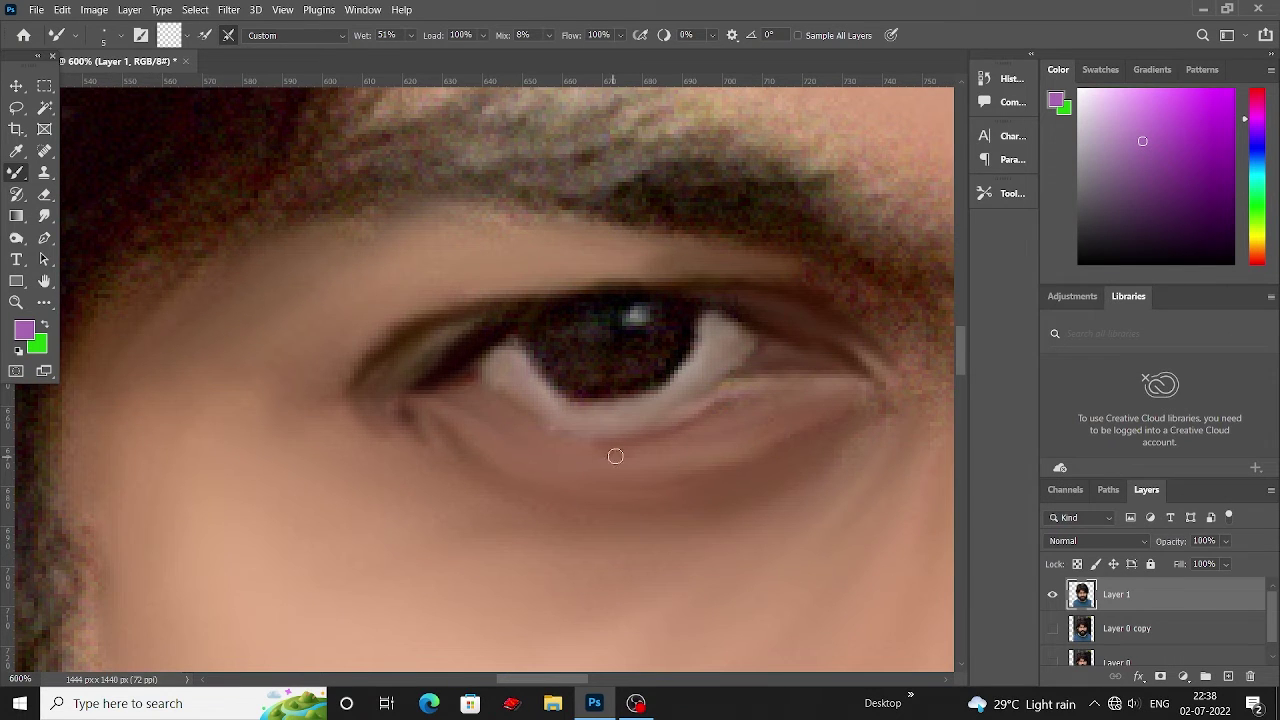
drag(615, 456, 565, 486)
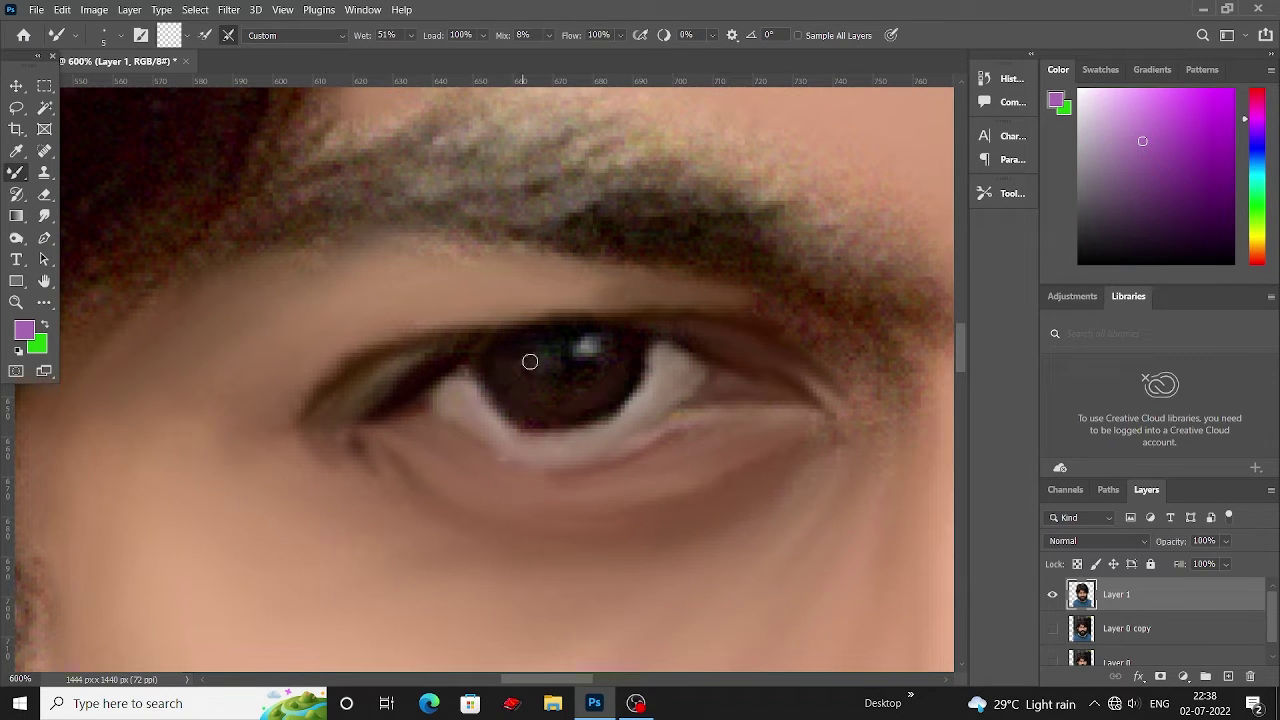
scroll(608, 397, up, 1)
scroll(612, 393, up, 1)
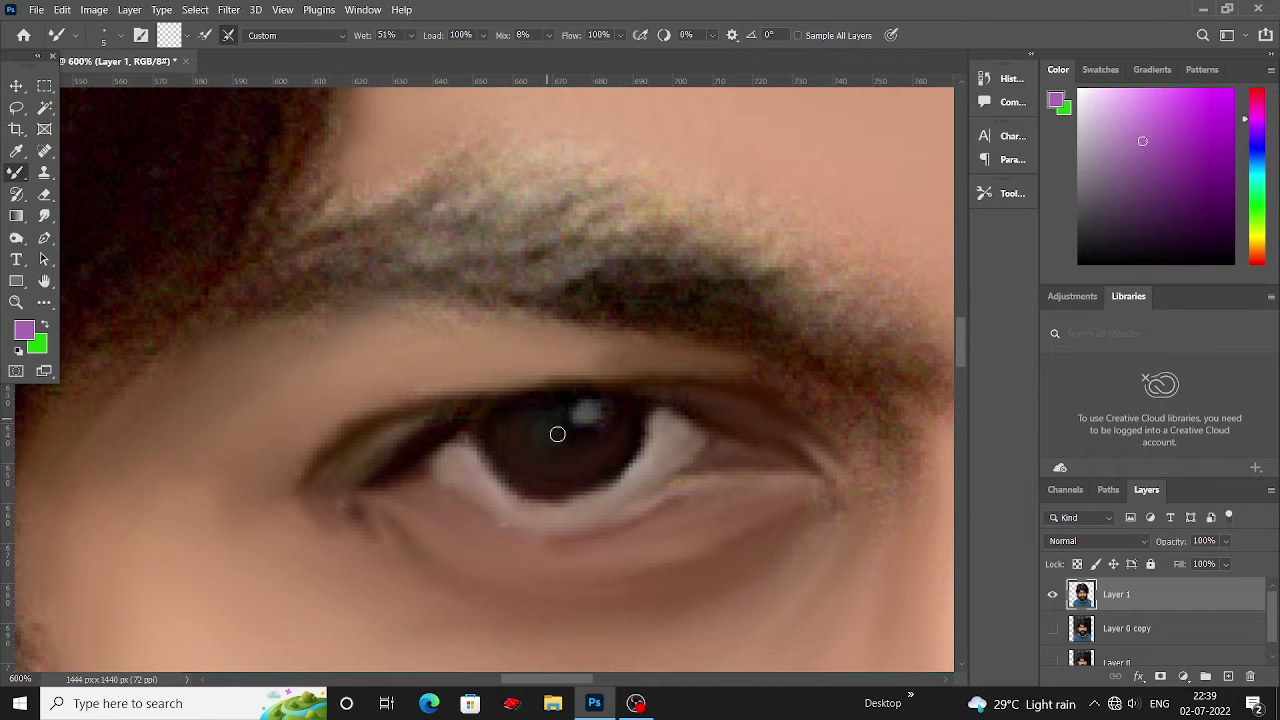
Smooth the skin at the outer eye corner and eyebrow edge.
scroll(603, 443, up, 1)
drag(581, 434, 538, 438)
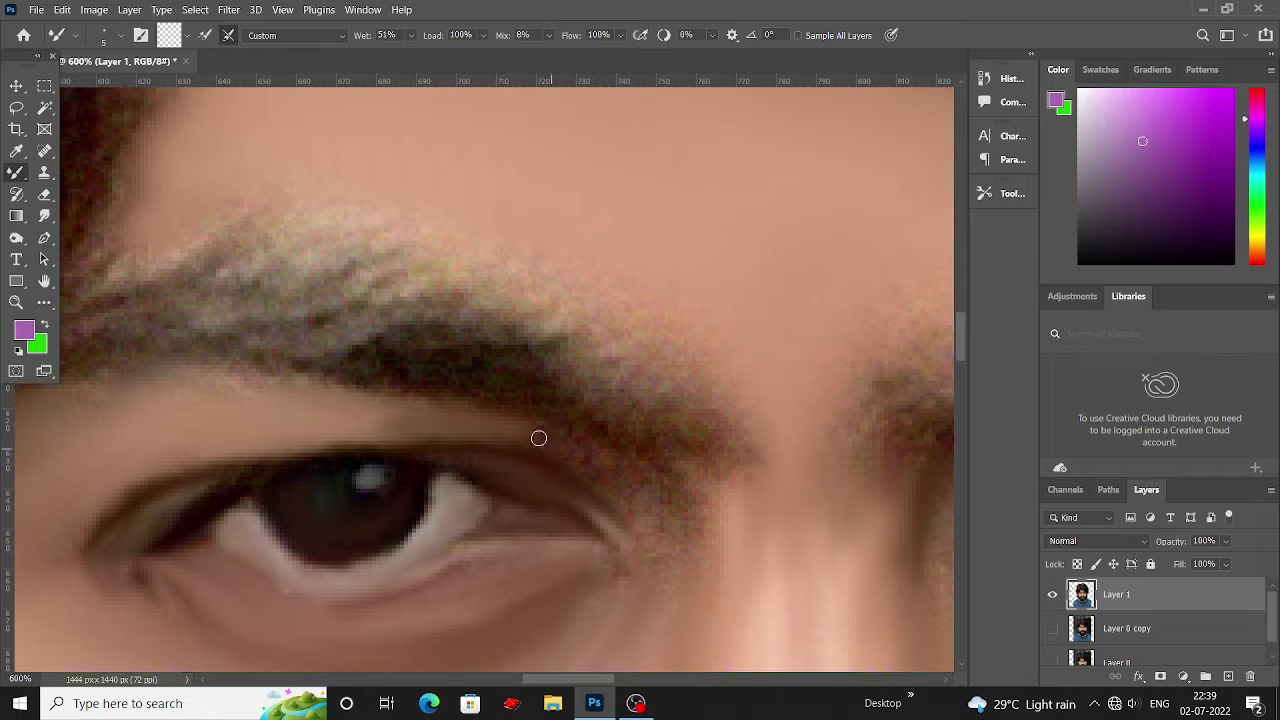
drag(623, 492, 685, 573)
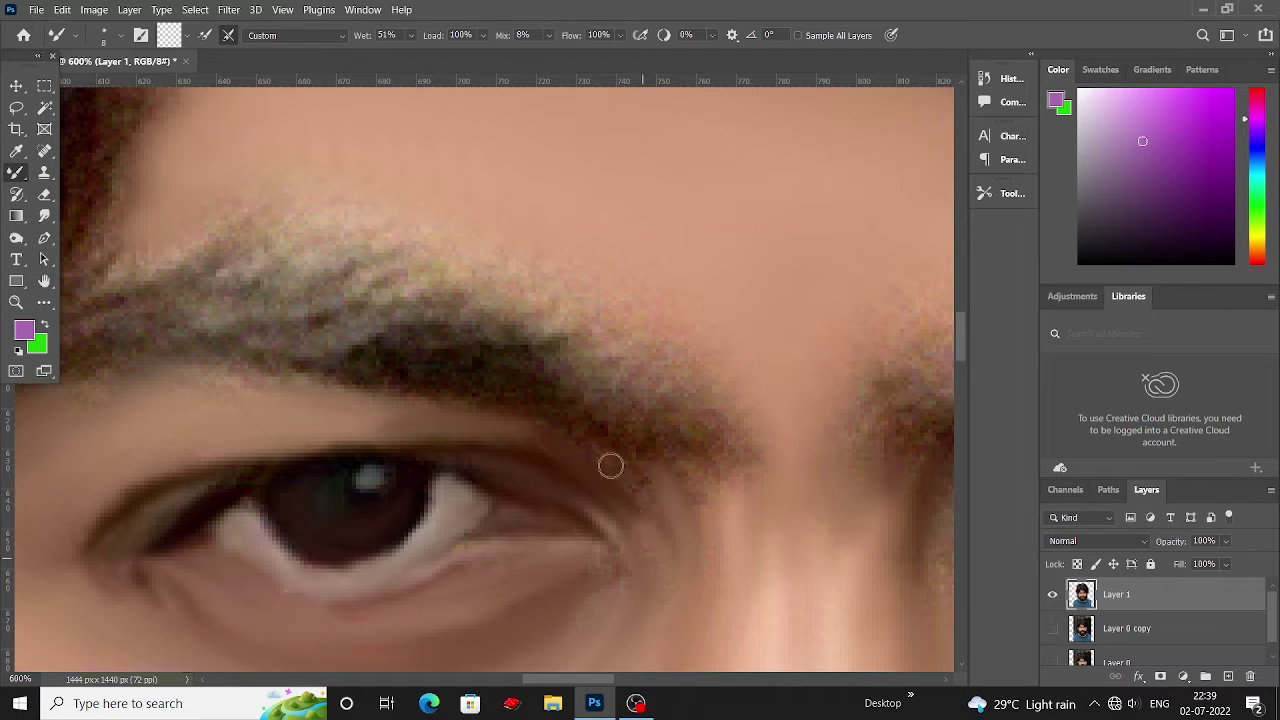
scroll(610, 466, up, 1)
scroll(602, 408, up, 1)
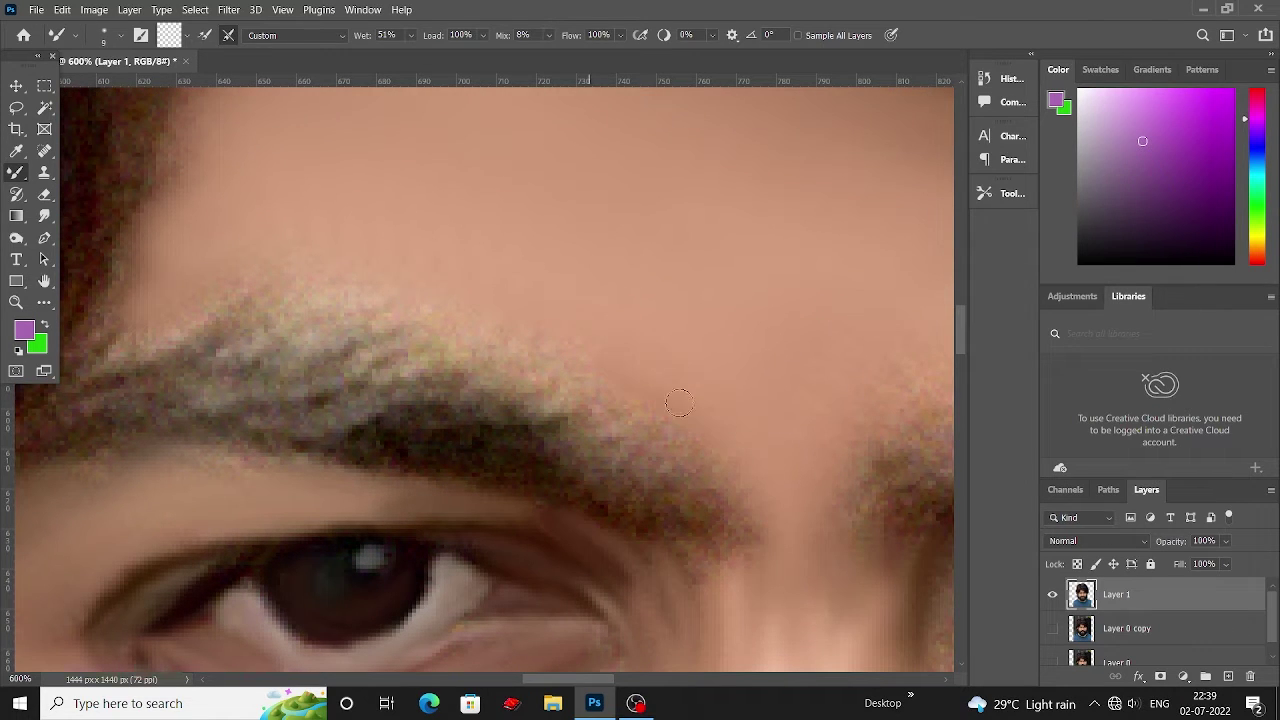
scroll(450, 330, down, 1)
scroll(700, 420, down, 1)
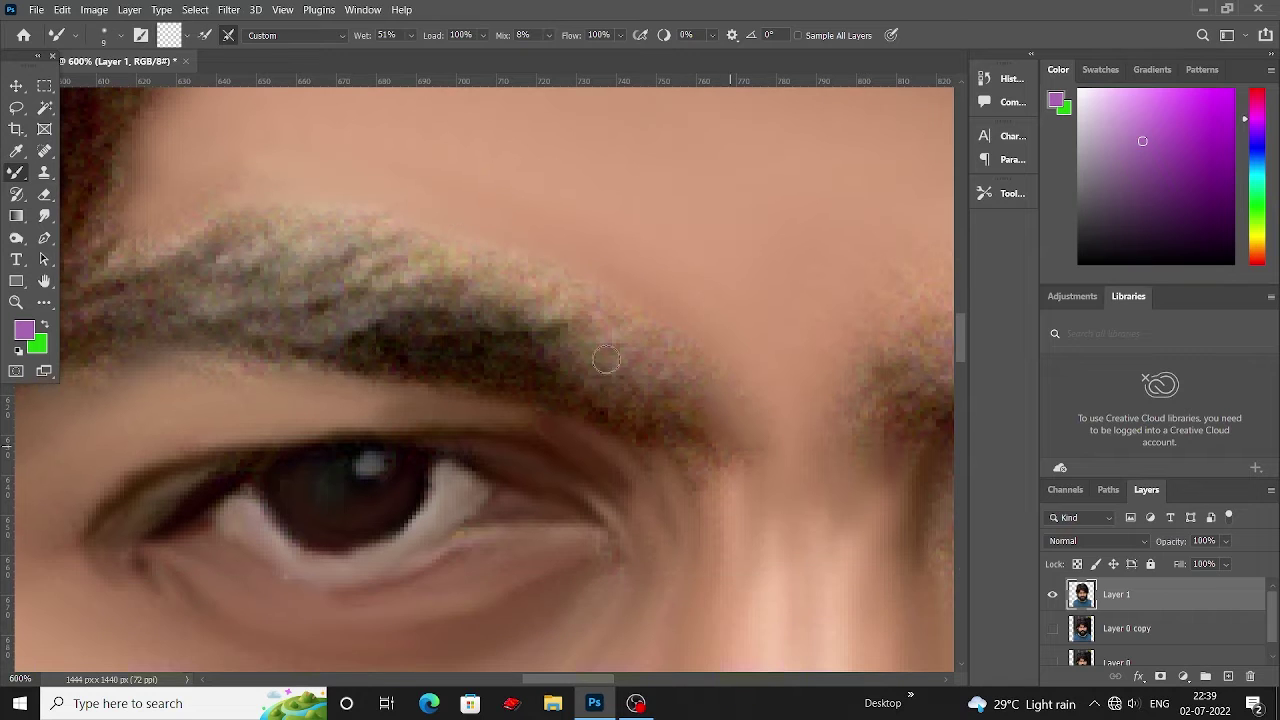
Darken and blend the eyebrow from tail to inner end into a smooth band.
drag(666, 348, 586, 410)
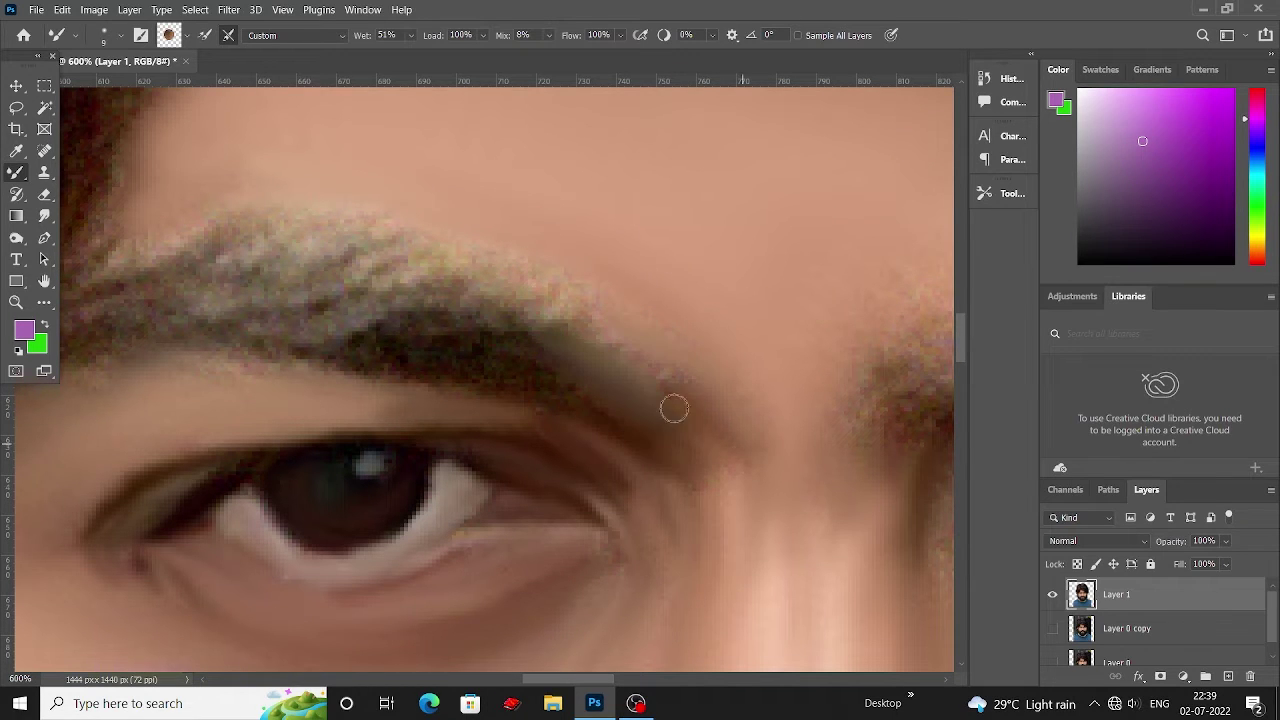
drag(674, 408, 491, 349)
scroll(523, 380, left, 4)
drag(214, 349, 336, 322)
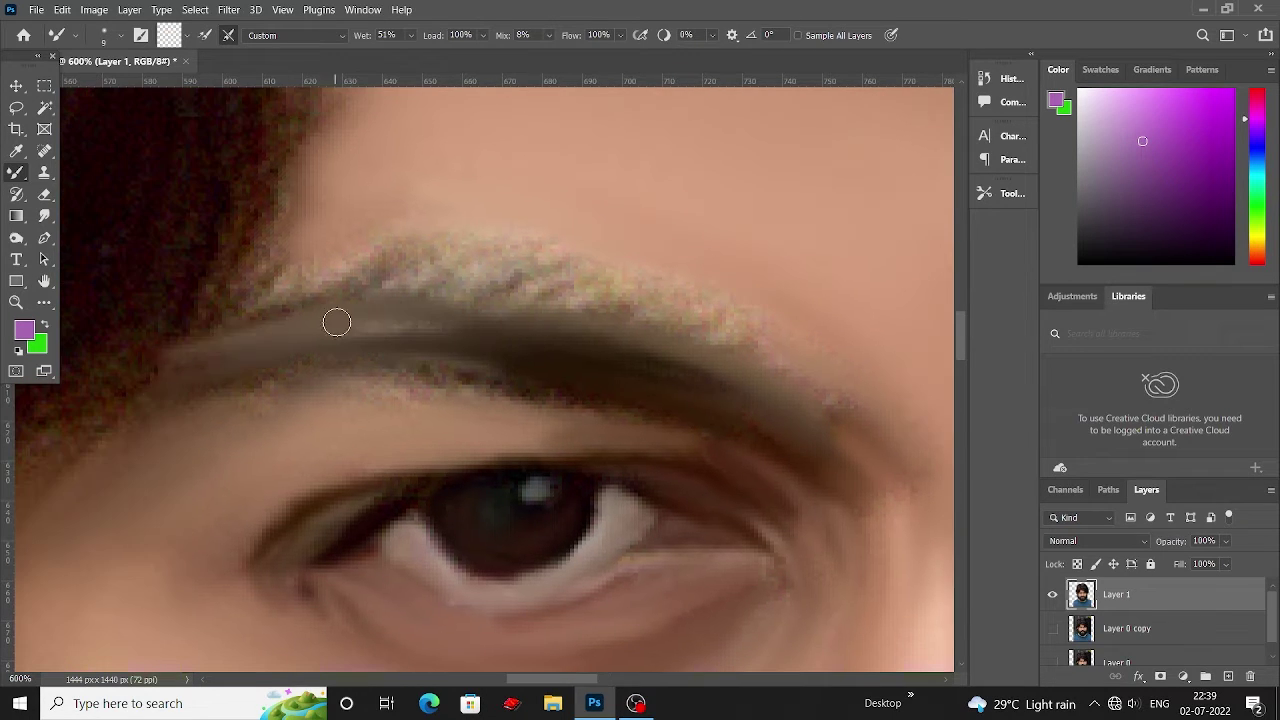
scroll(336, 322, down, 1)
drag(229, 326, 551, 360)
scroll(474, 329, up, 1)
mouse_move(474, 329)
mouse_down()
mouse_move(210, 273)
mouse_move(537, 320)
mouse_move(114, 343)
mouse_move(714, 371)
mouse_up()
Enlarge the Mixer Brush to size 15 and pan down toward the nose.
scroll(493, 375, right, 4)
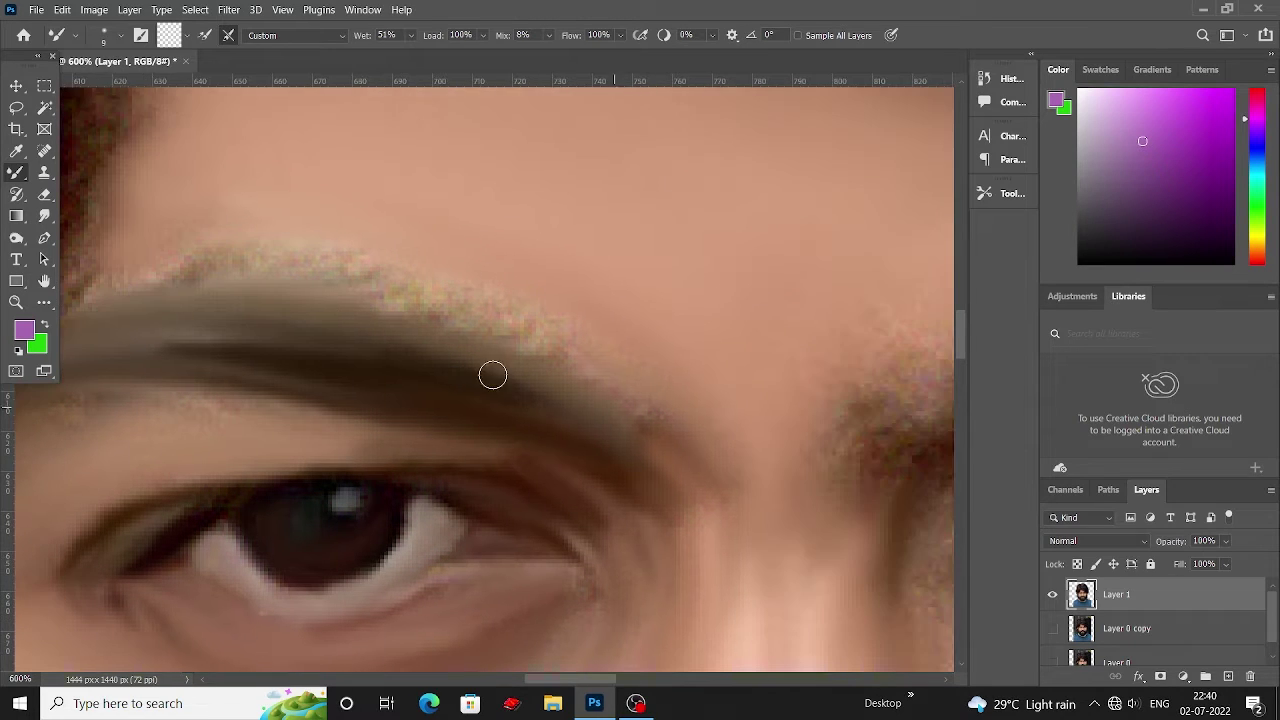
scroll(209, 289, right, 2)
scroll(209, 289, up, 1)
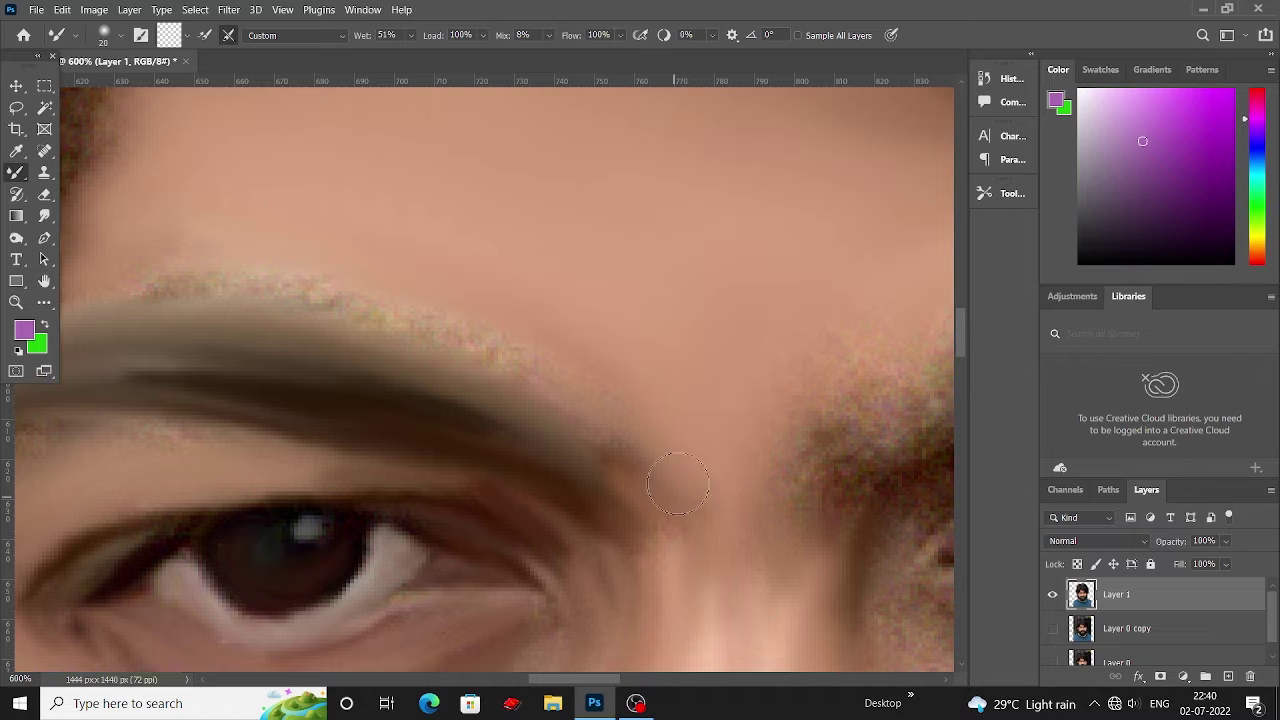
scroll(678, 484, up, 1)
scroll(623, 514, left, 3)
scroll(386, 371, left, 1)
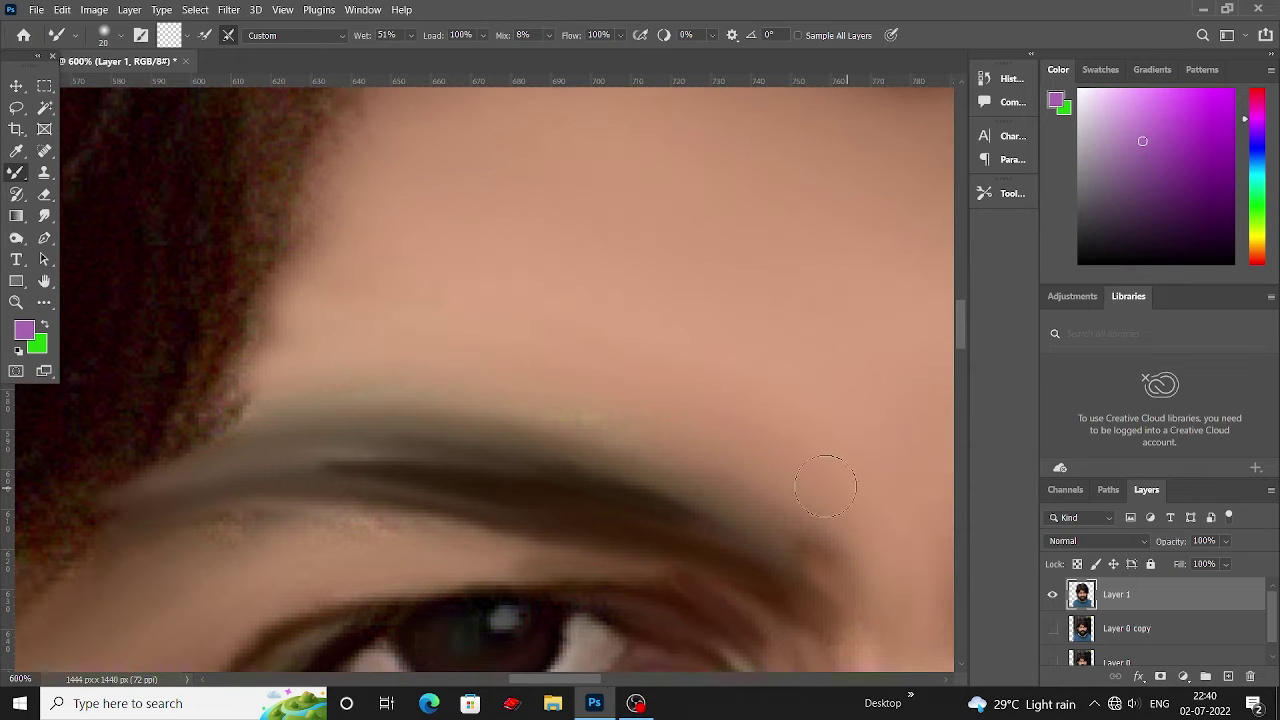
scroll(231, 459, down, 1)
key(bracketright)
key(bracketright)
key(bracketright)
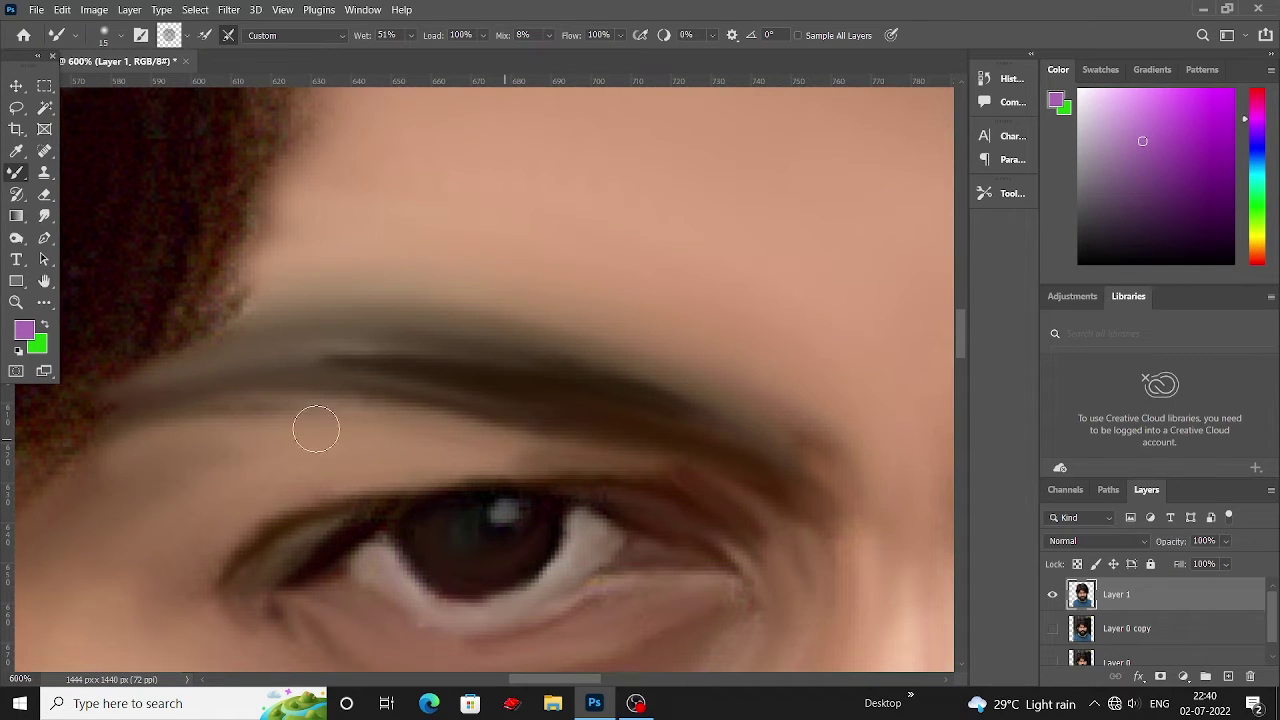
scroll(280, 400, down, 1)
scroll(300, 430, left, 4)
scroll(220, 371, down, 2)
scroll(220, 371, right, 5)
Enlarge the brush to size 30 and smooth the lower and upper cheek skin.
scroll(409, 451, down, 3)
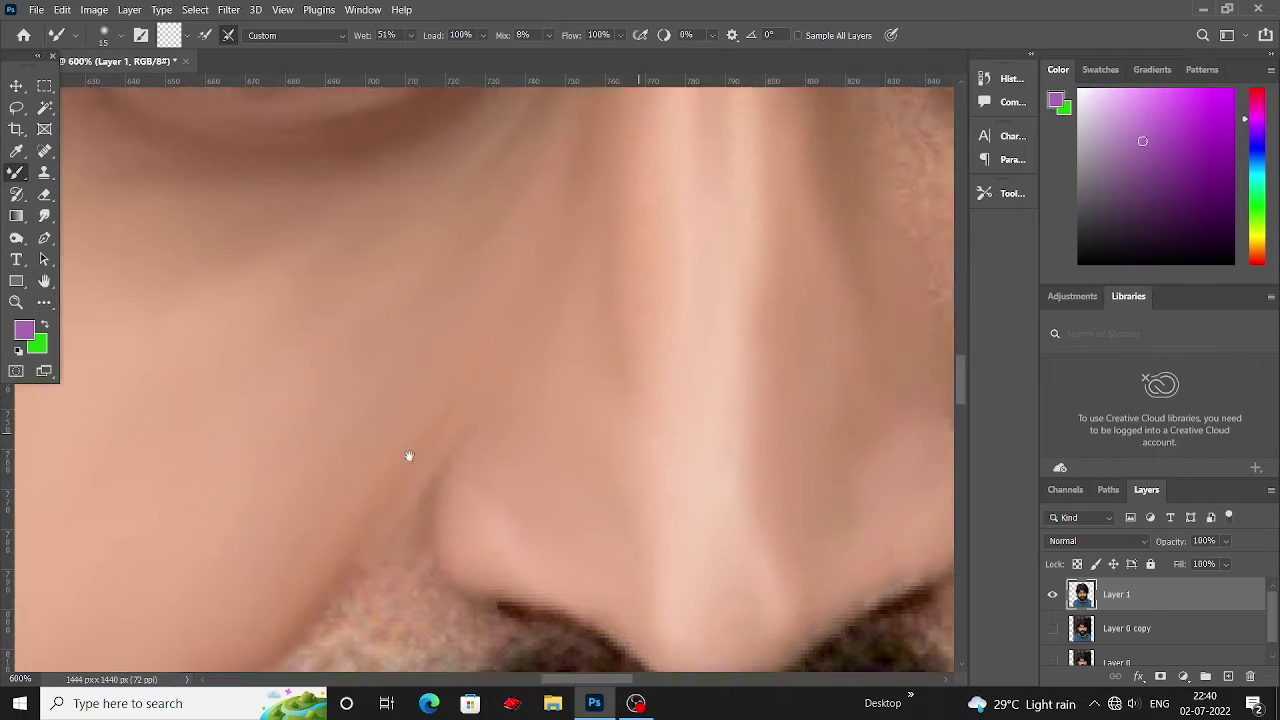
scroll(293, 387, right, 5)
key(bracketright)
key(bracketright)
key(bracketright)
scroll(293, 387, up, 1)
scroll(457, 500, down, 2)
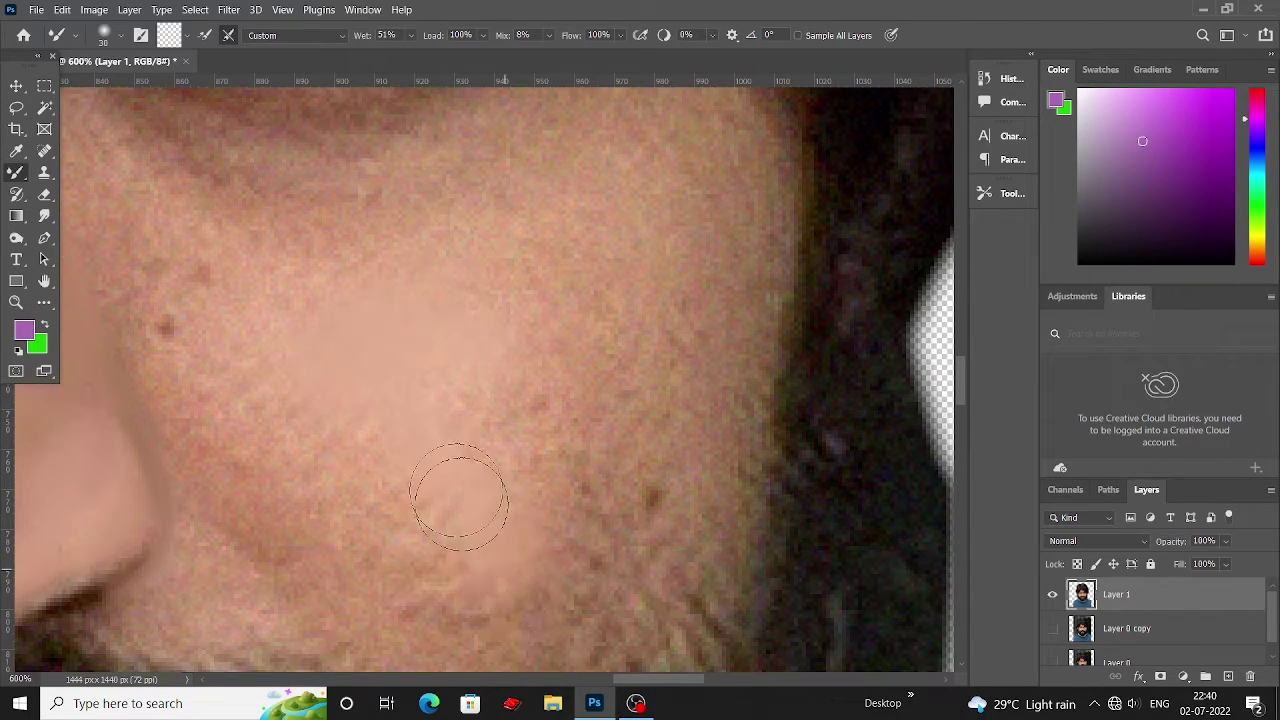
drag(386, 400, 575, 465)
scroll(575, 465, down, 2)
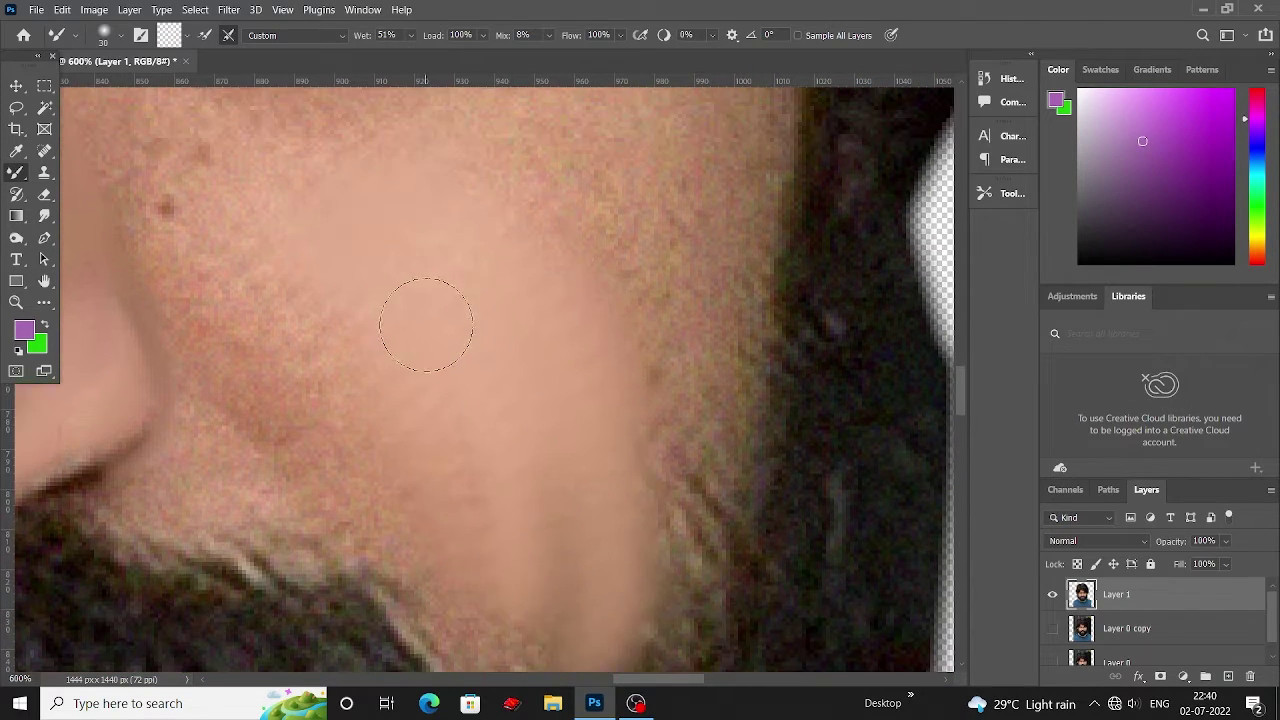
drag(428, 323, 286, 357)
Smooth the cheek skin below the eye with a larger brush.
scroll(286, 357, up, 2)
scroll(232, 276, up, 2)
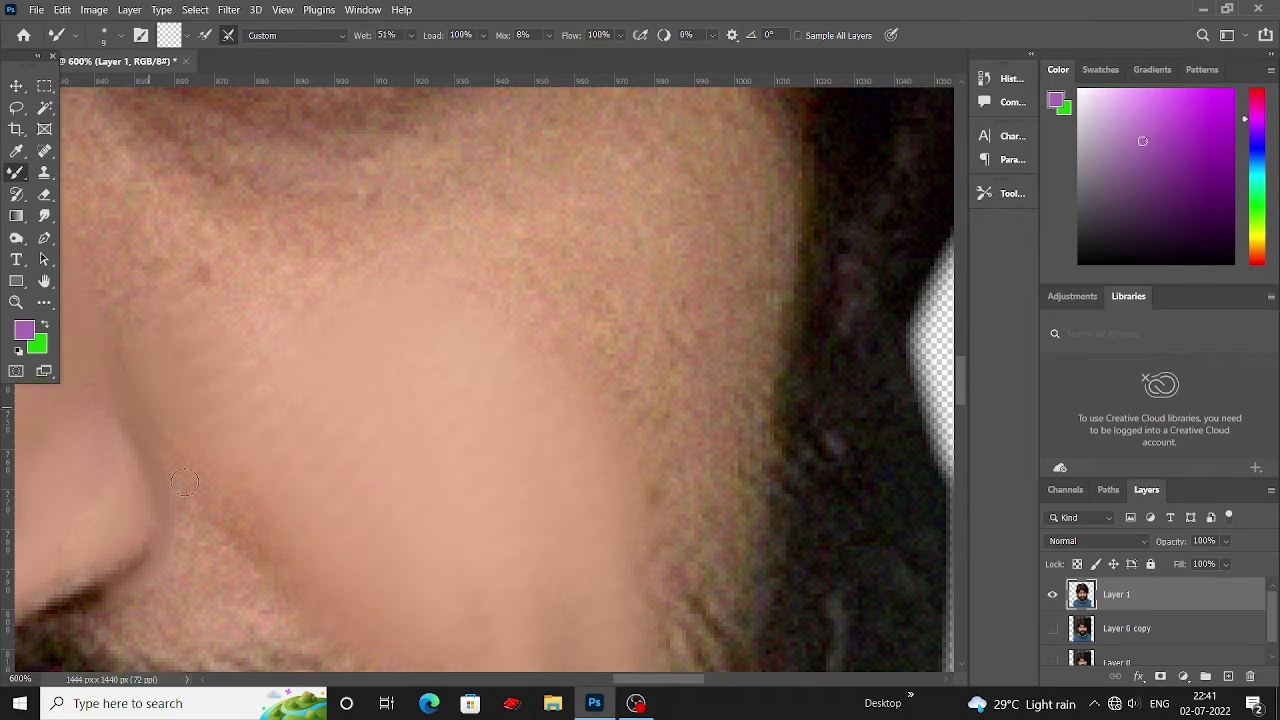
scroll(184, 483, down, 1)
scroll(257, 515, up, 1)
key(bracketright)
key(bracketright)
key(bracketright)
scroll(260, 536, up, 1)
scroll(327, 549, up, 1)
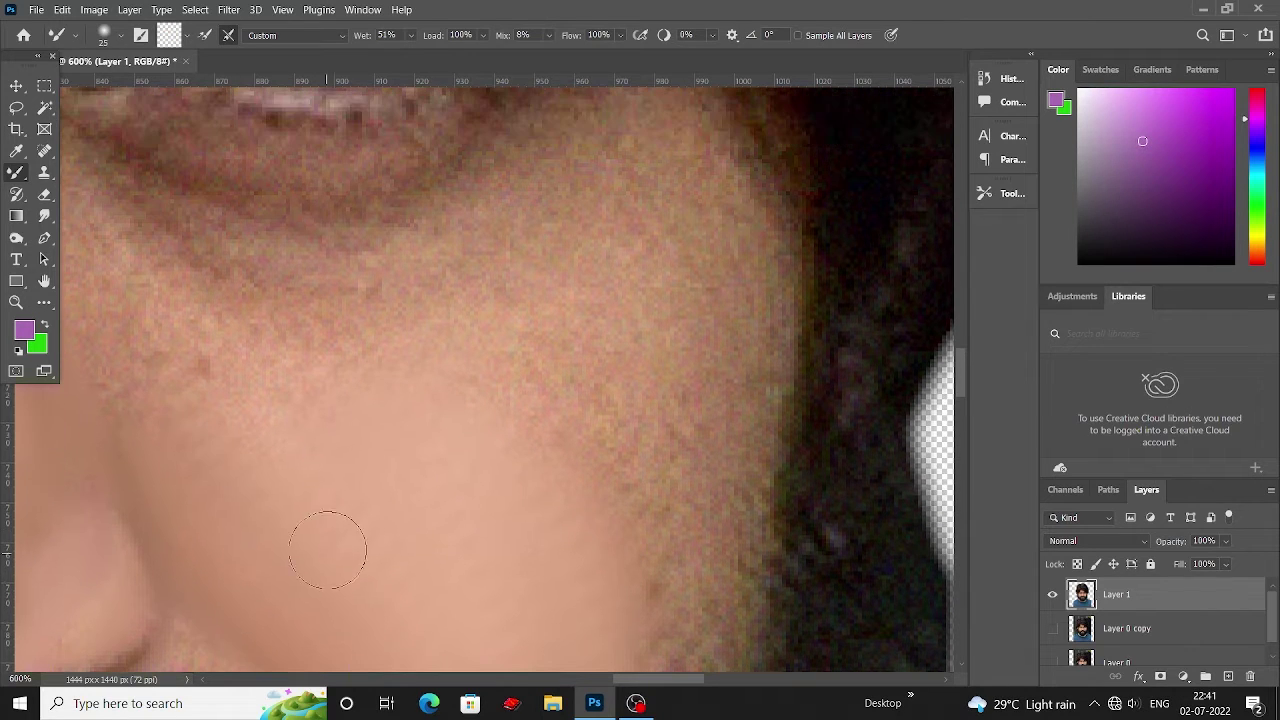
scroll(455, 570, up, 1)
scroll(631, 334, down, 1)
drag(631, 334, 592, 343)
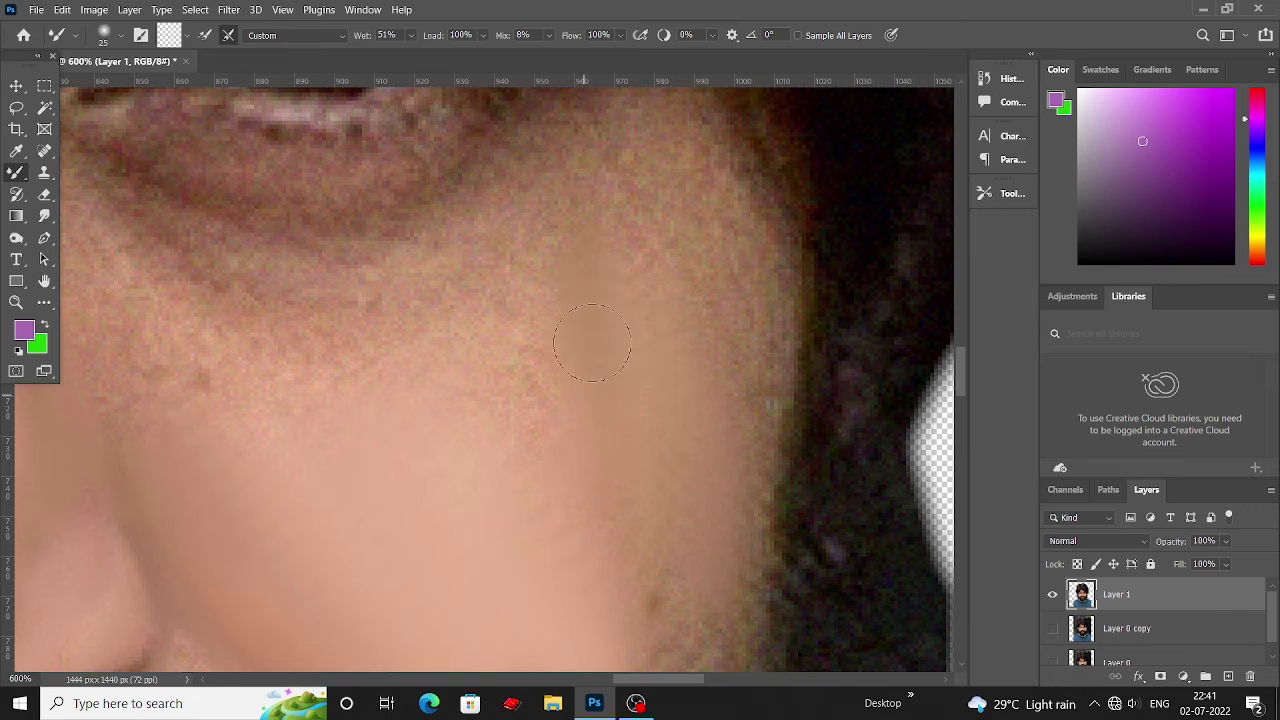
Smooth the chin edge above the beard with a smaller brush.
key(bracketleft)
key(bracketleft)
key(bracketleft)
scroll(586, 443, down, 1)
scroll(550, 465, down, 1)
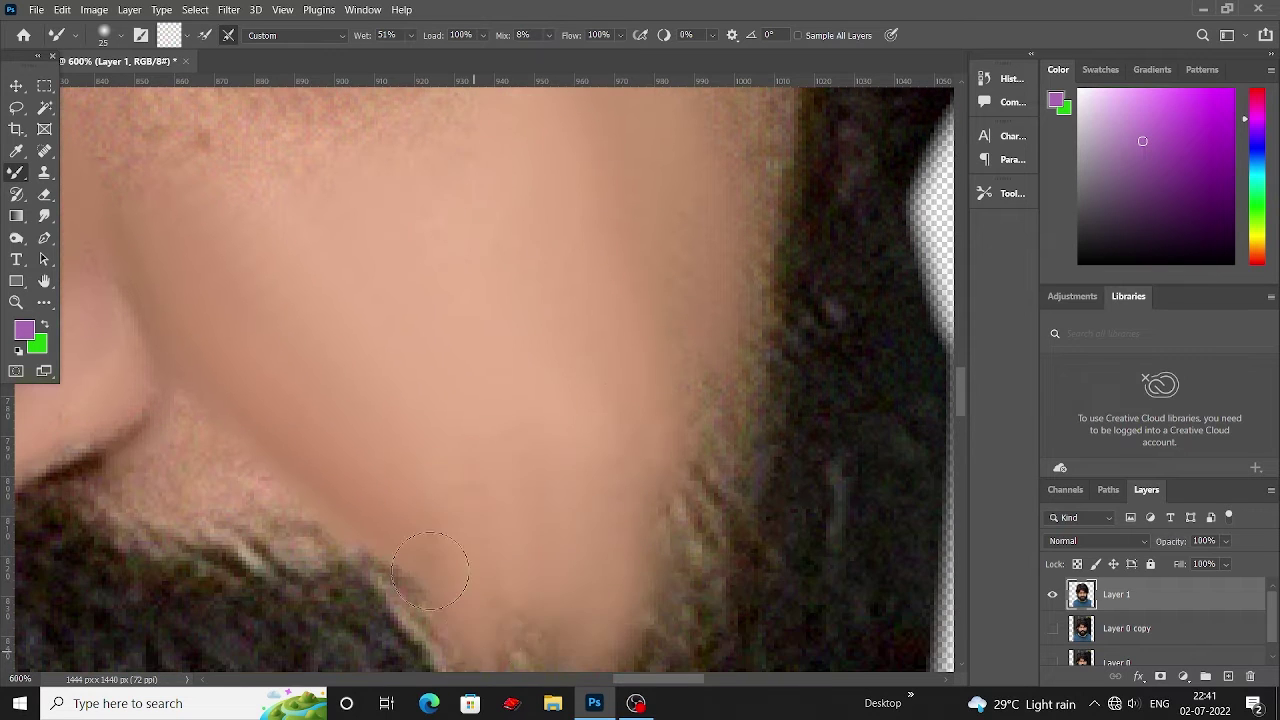
scroll(508, 490, down, 1)
drag(464, 483, 569, 457)
scroll(569, 457, up, 1)
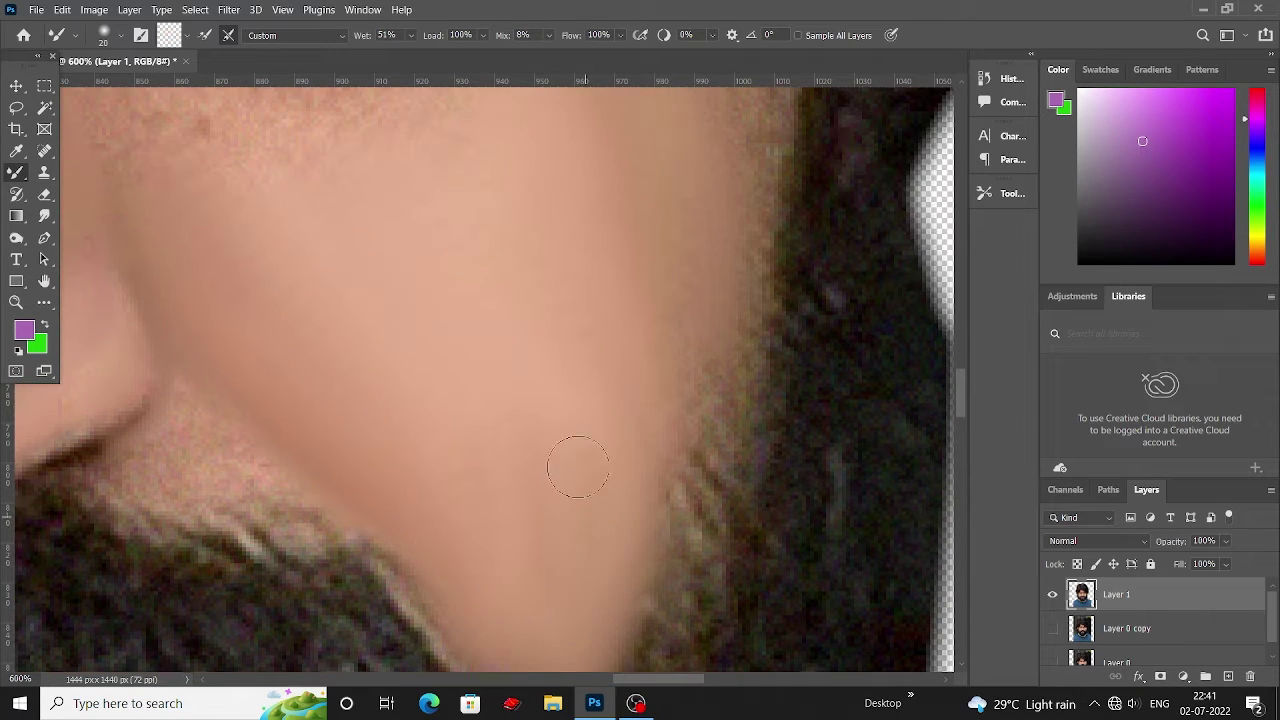
scroll(678, 397, up, 1)
scroll(520, 440, down, 1)
scroll(534, 563, up, 2)
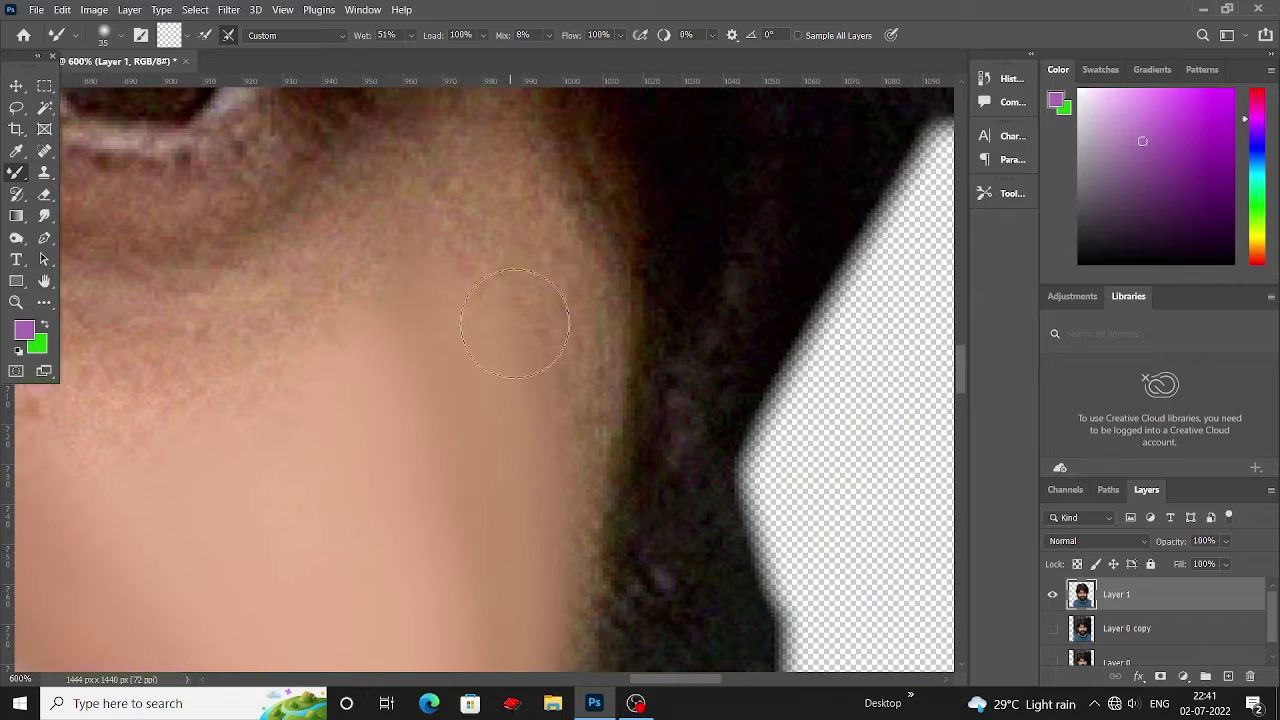
Shrink the Mixer Brush down to size 15.
key(bracketleft)
scroll(520, 400, up, 1)
key([)
key([)
key([)
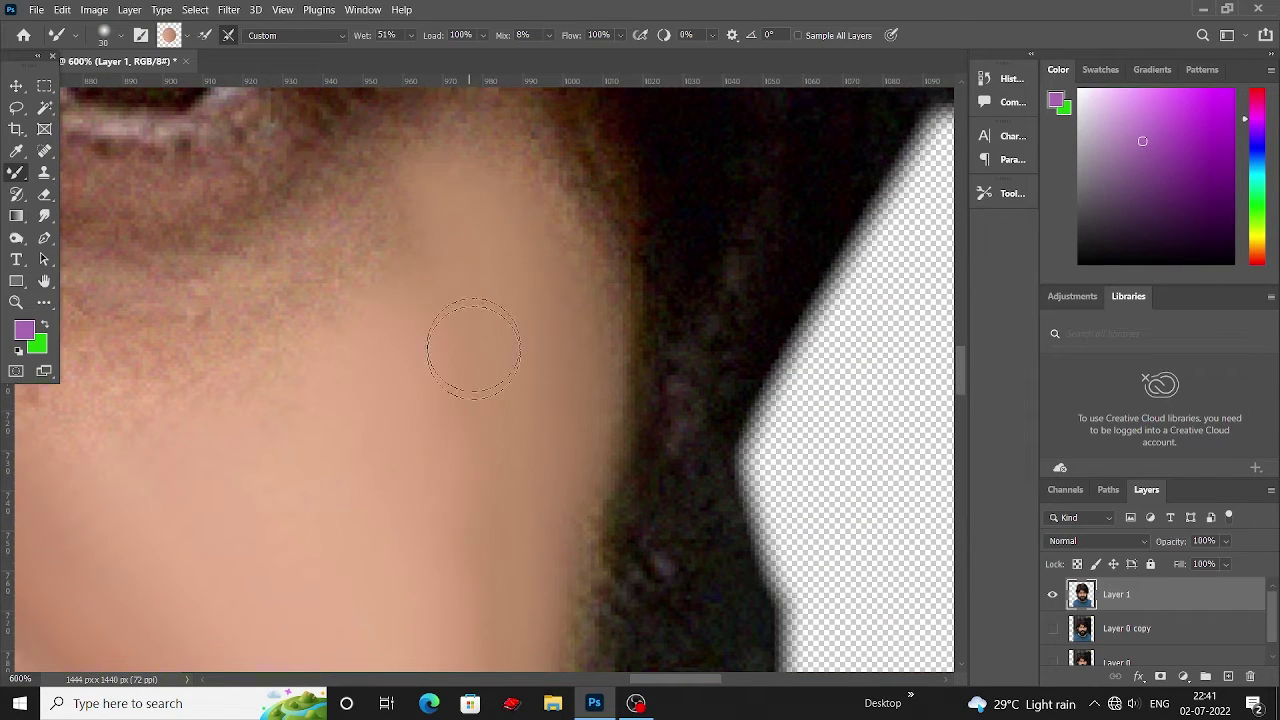
scroll(440, 312, up, 3)
scroll(454, 316, left, 4)
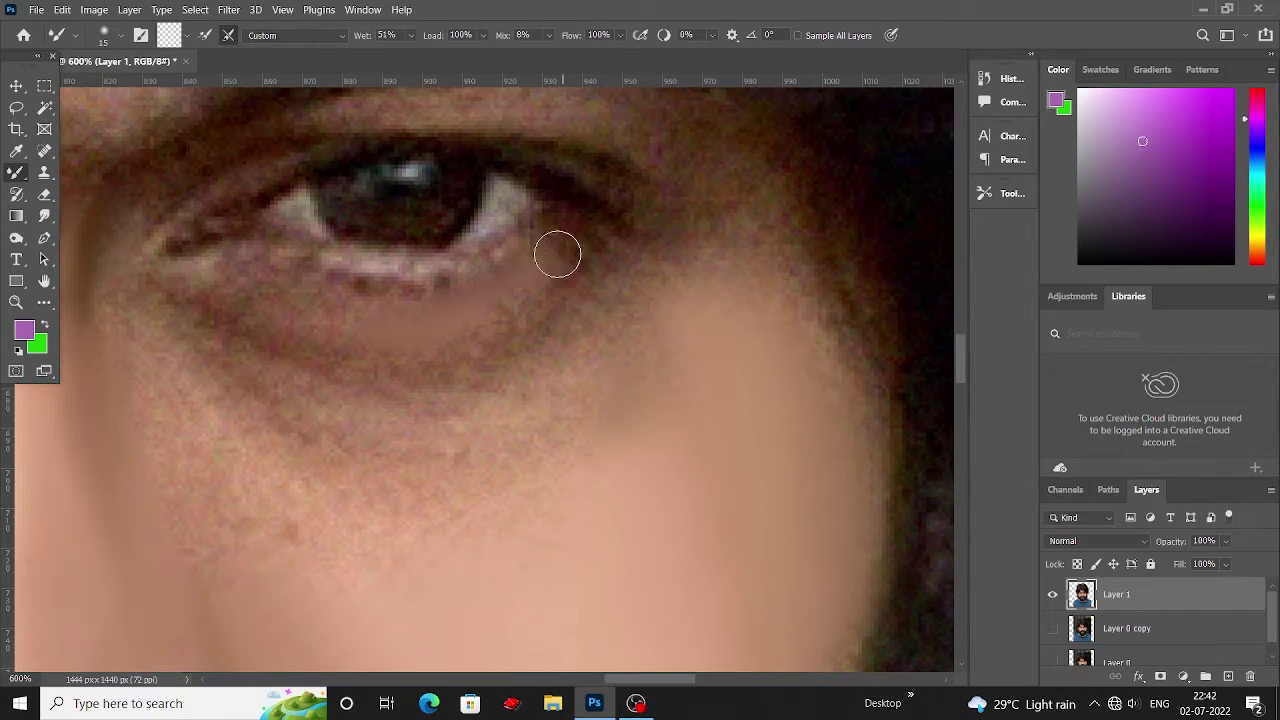
Blend the blotchy under-eye skin and shadow with small, then broader Mixer Brush strokes.
key(bracketleft)
drag(286, 314, 363, 320)
scroll(498, 326, up, 1)
scroll(540, 326, up, 1)
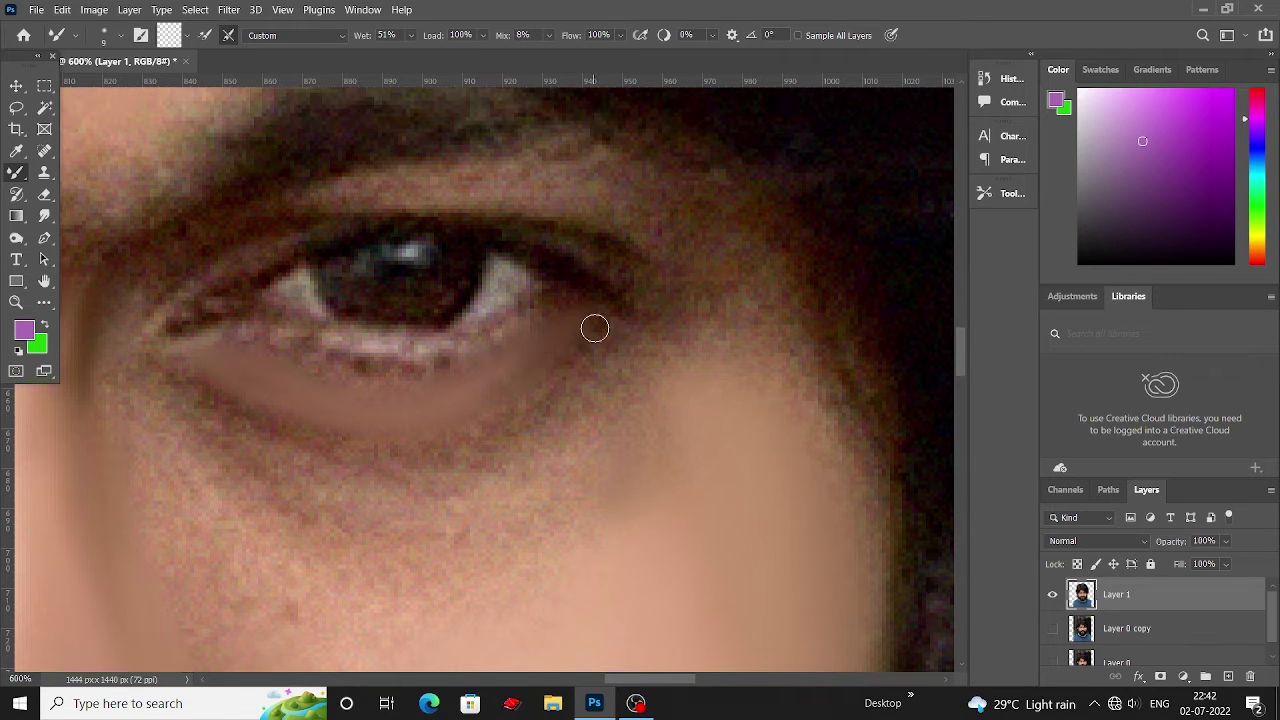
key(bracketleft)
scroll(484, 420, down, 1)
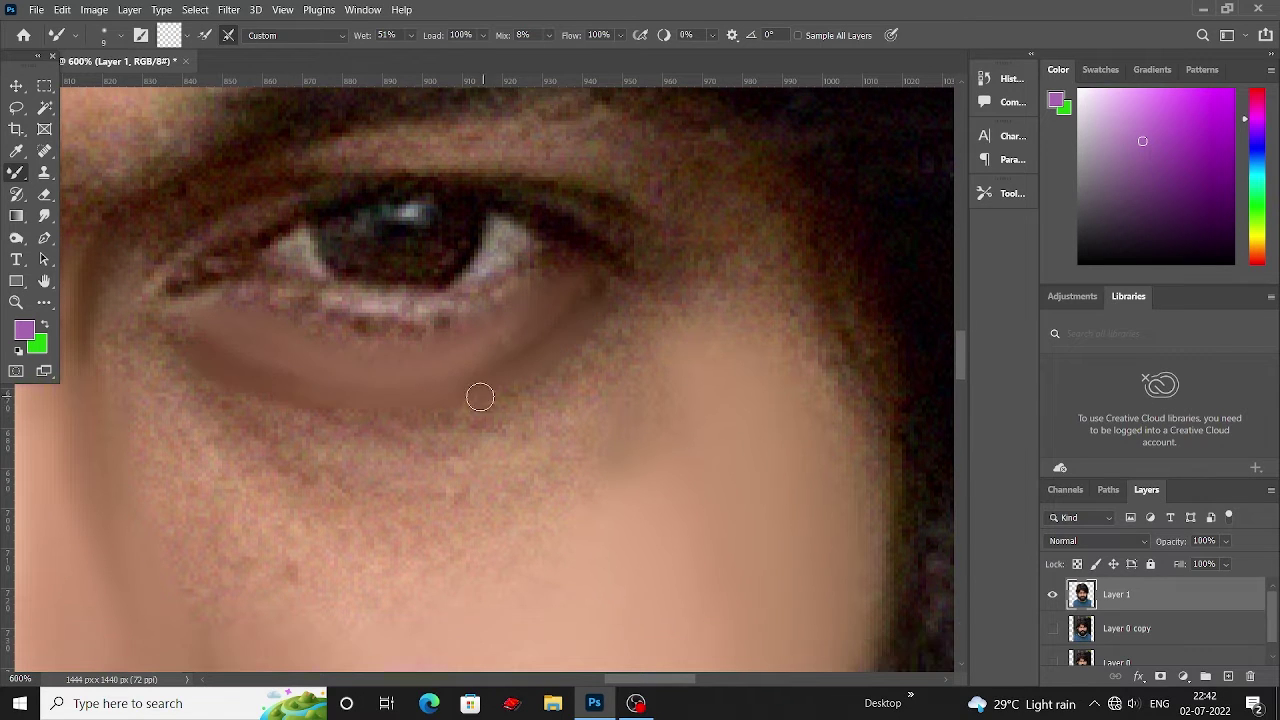
key(bracketright)
key(bracketright)
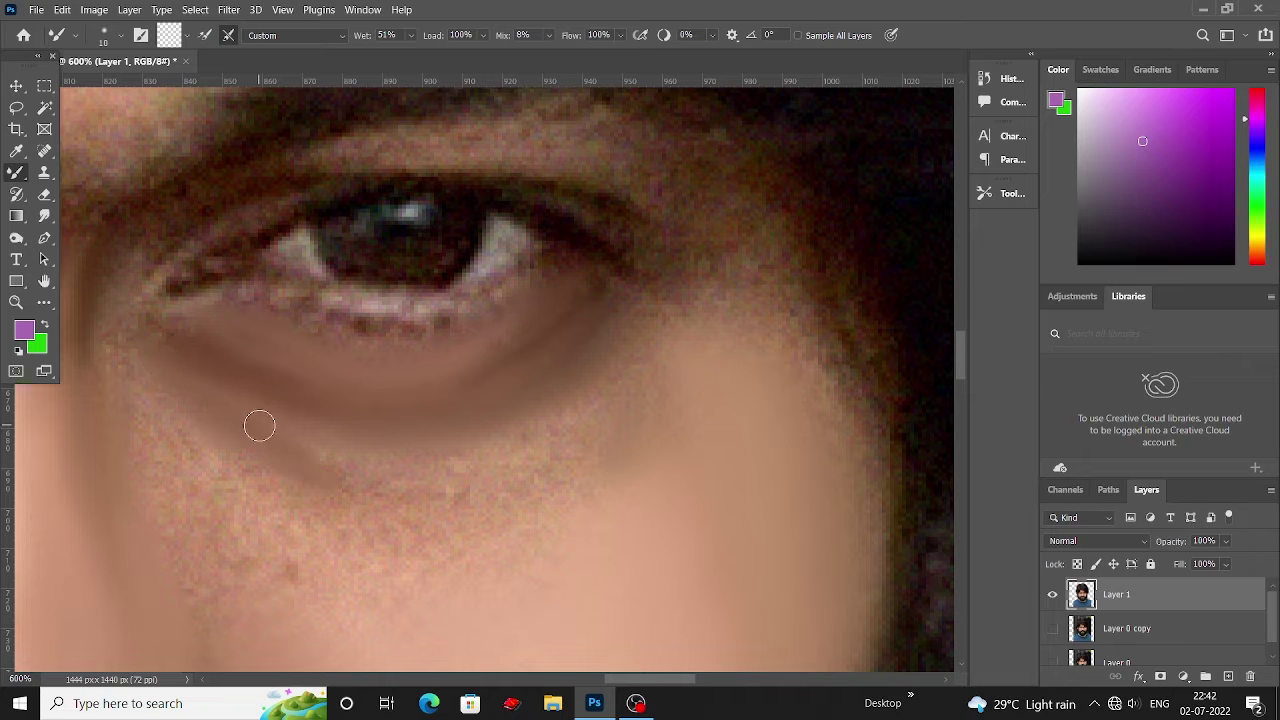
drag(629, 355, 379, 425)
drag(604, 438, 200, 443)
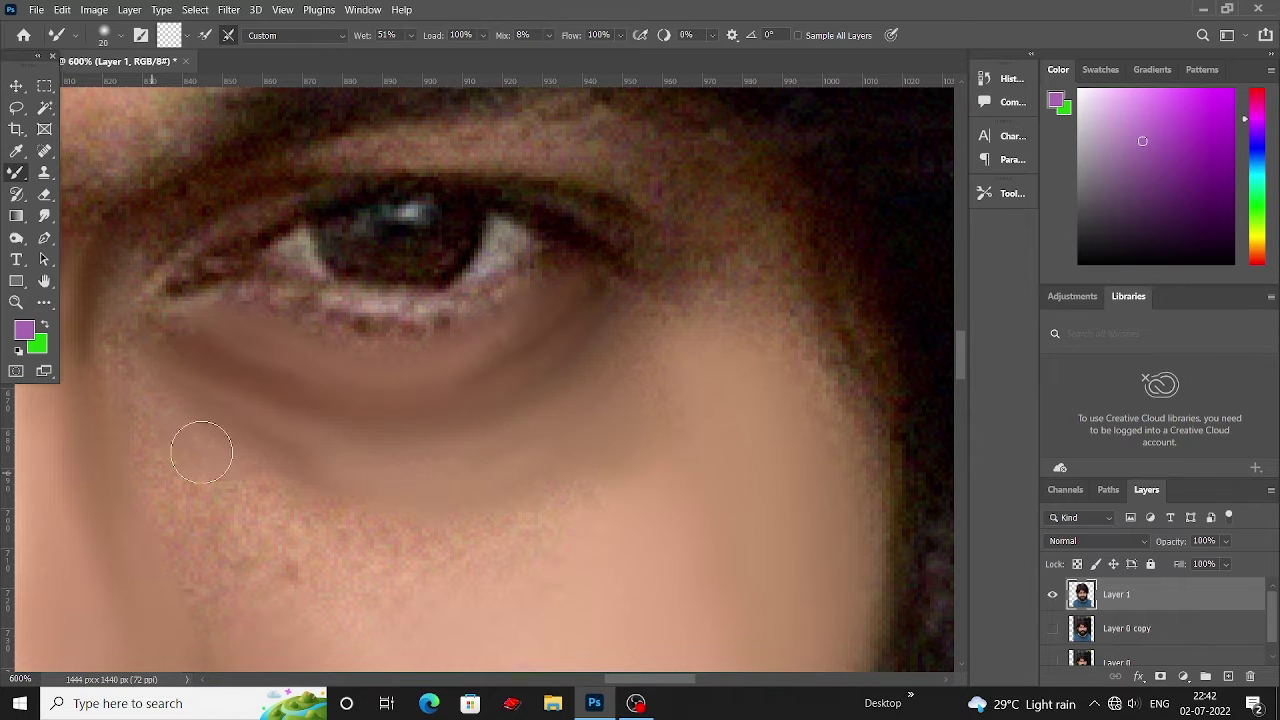
With a larger brush, blend the crease below the eye into the cheek.
scroll(167, 380, up, 1)
scroll(130, 380, down, 1)
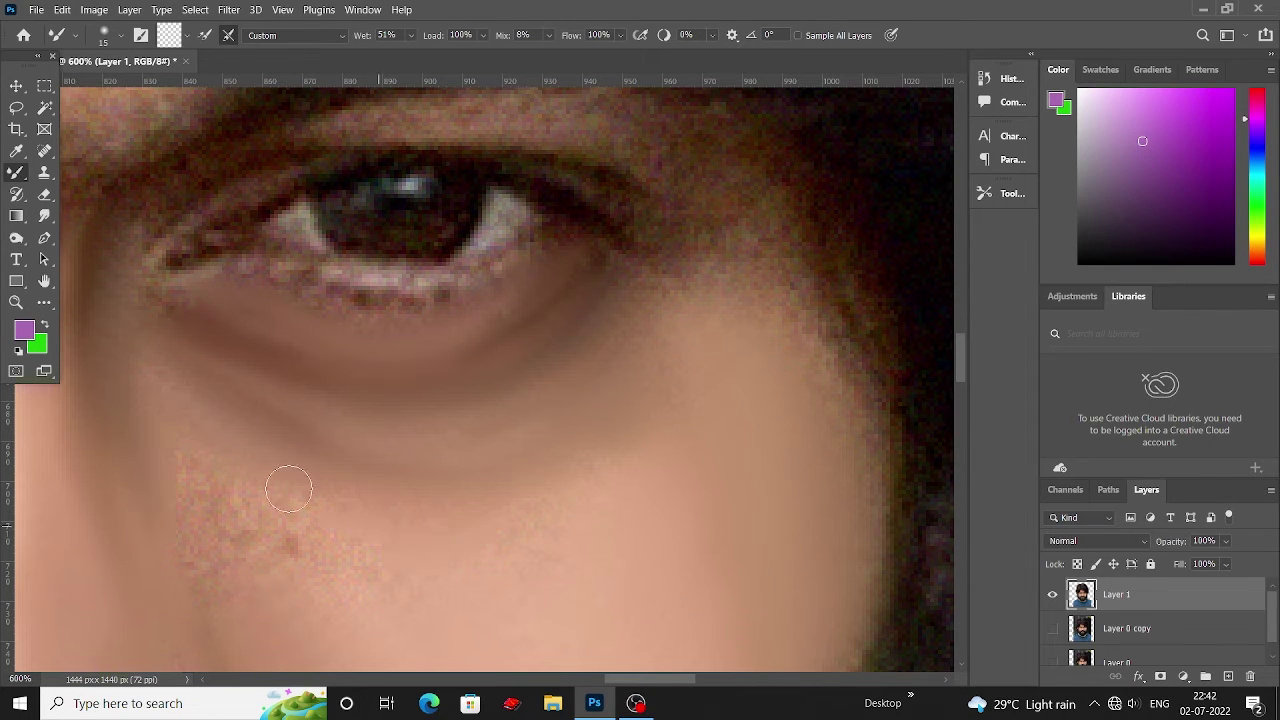
scroll(560, 400, down, 2)
key(bracketright)
drag(630, 360, 530, 440)
scroll(211, 412, down, 1)
key(bracketright)
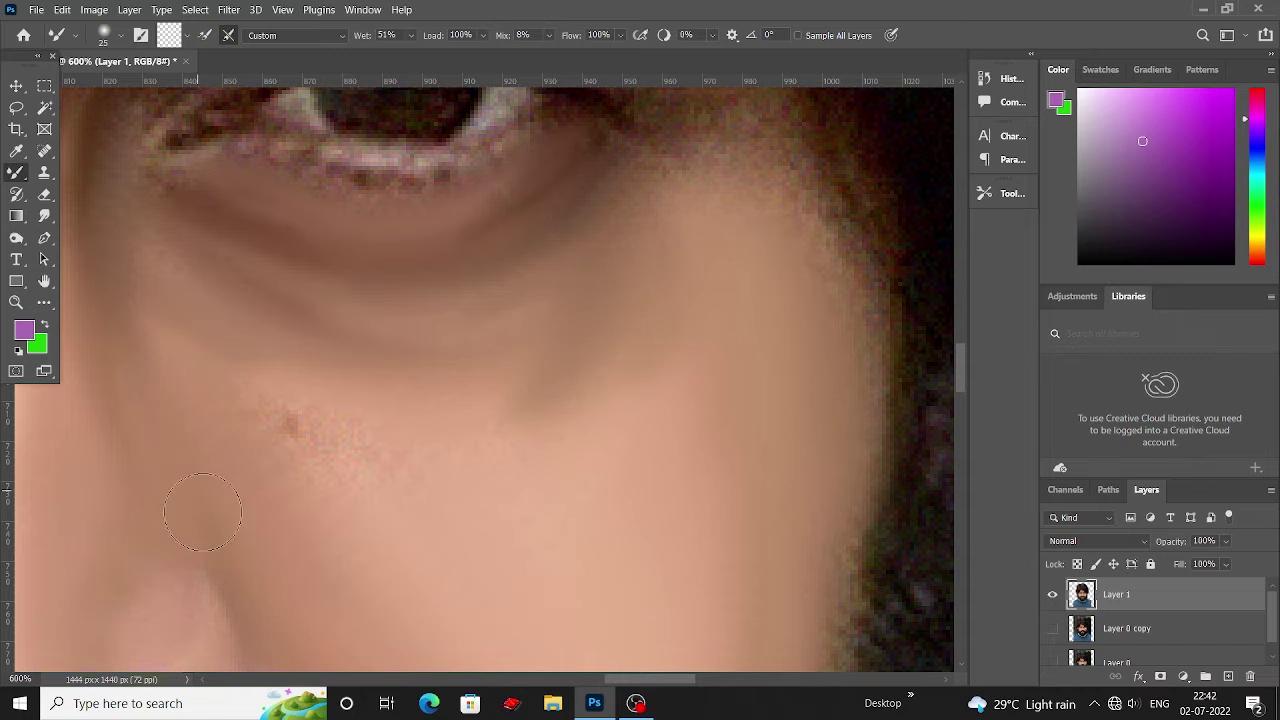
scroll(414, 591, up, 2)
scroll(400, 586, down, 2)
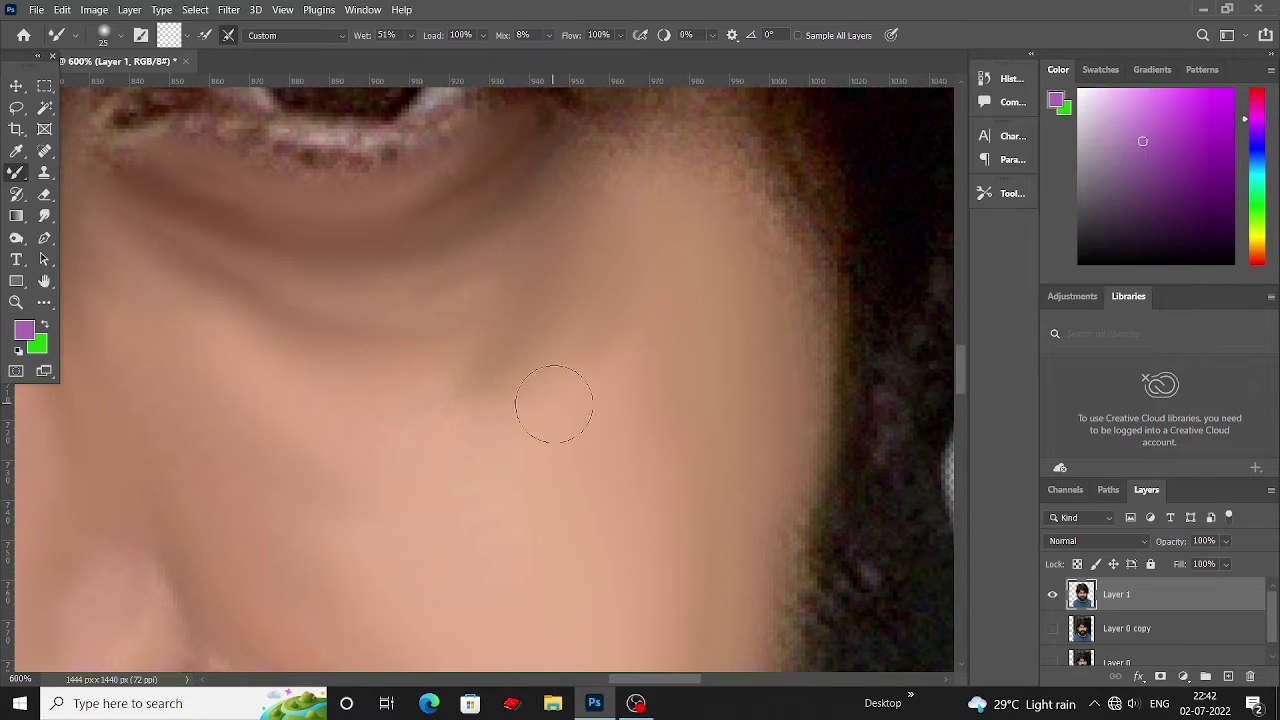
scroll(500, 450, up, 1)
scroll(300, 360, down, 2)
scroll(434, 400, down, 1)
scroll(385, 332, up, 1)
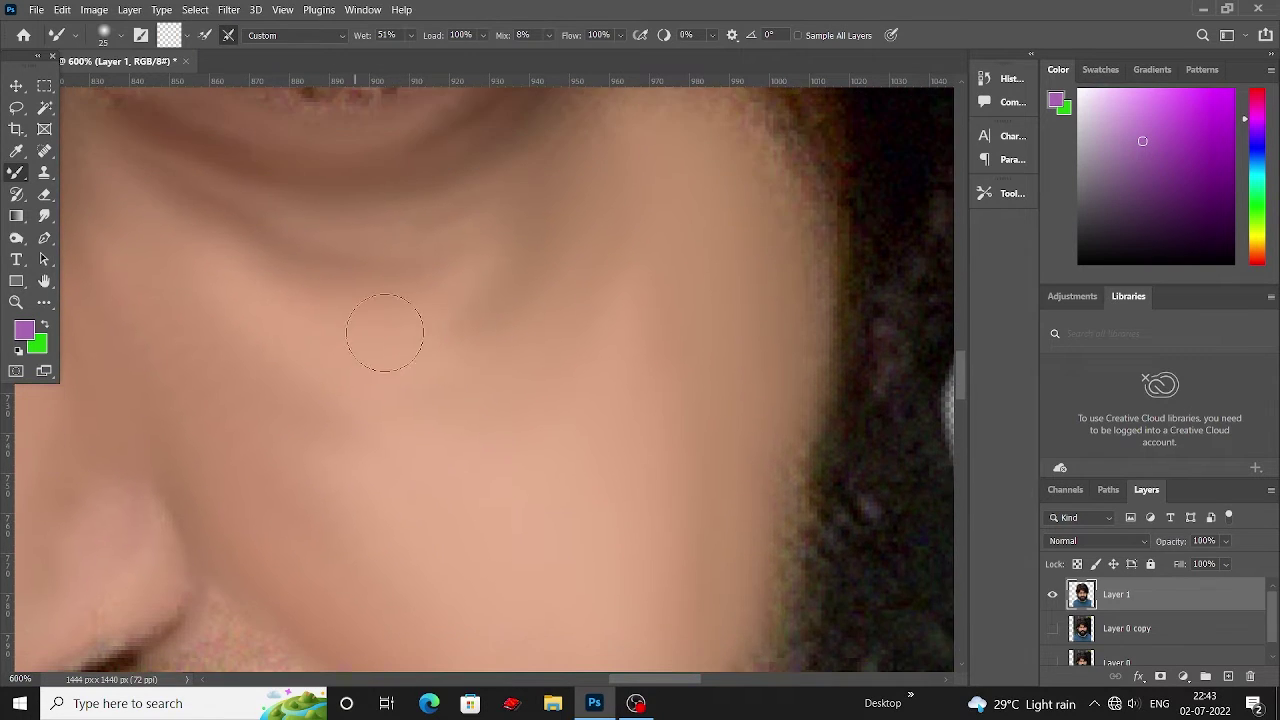
scroll(385, 332, down, 3)
scroll(340, 340, up, 4)
scroll(300, 345, up, 1)
scroll(293, 345, left, 3)
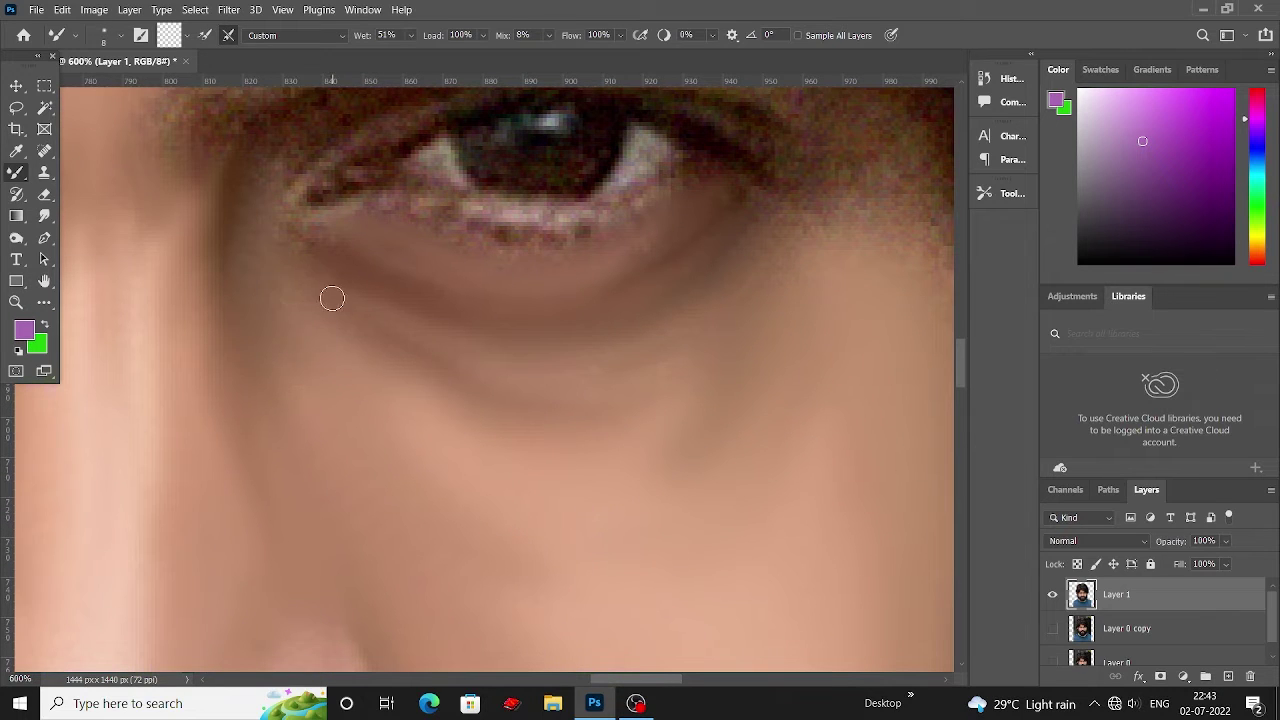
Zoom to the other eye and smooth the pixelated lower-lid corner.
scroll(300, 290, up, 1)
scroll(500, 265, up, 2)
scroll(552, 271, up, 1)
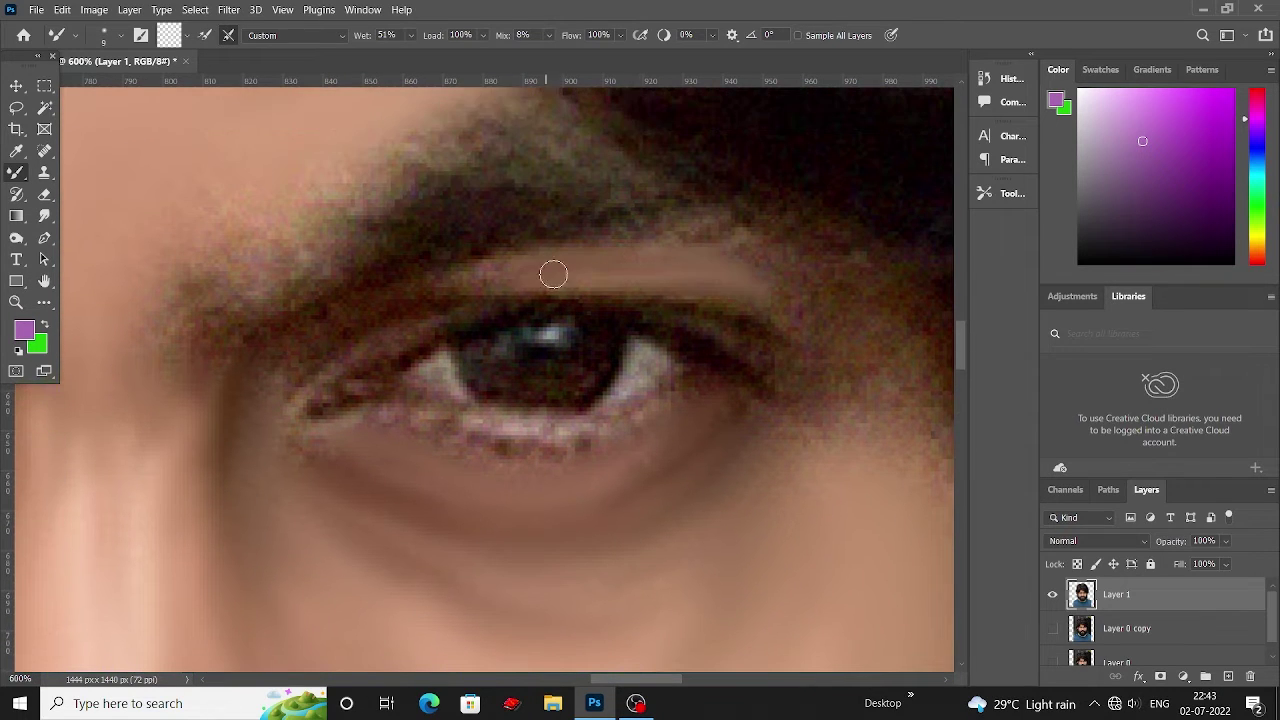
scroll(423, 257, down, 1)
scroll(408, 303, up, 1)
scroll(380, 310, down, 1)
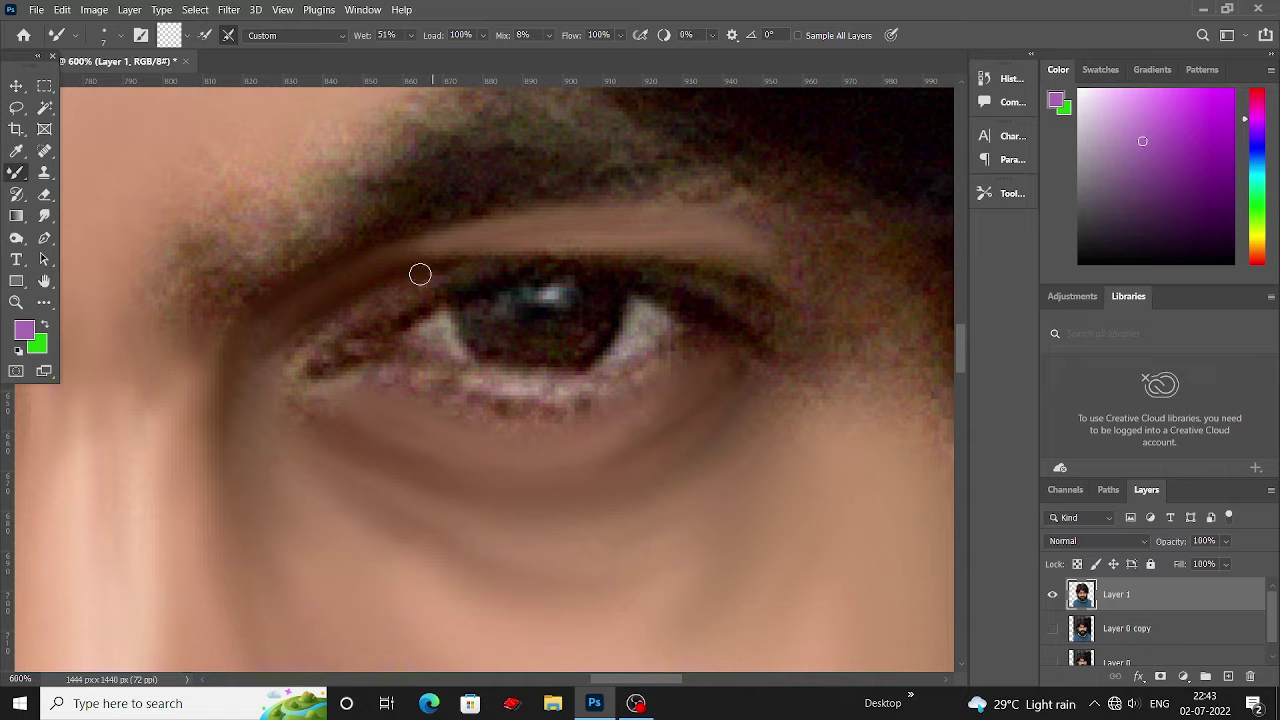
scroll(410, 280, down, 1)
scroll(403, 265, up, 1)
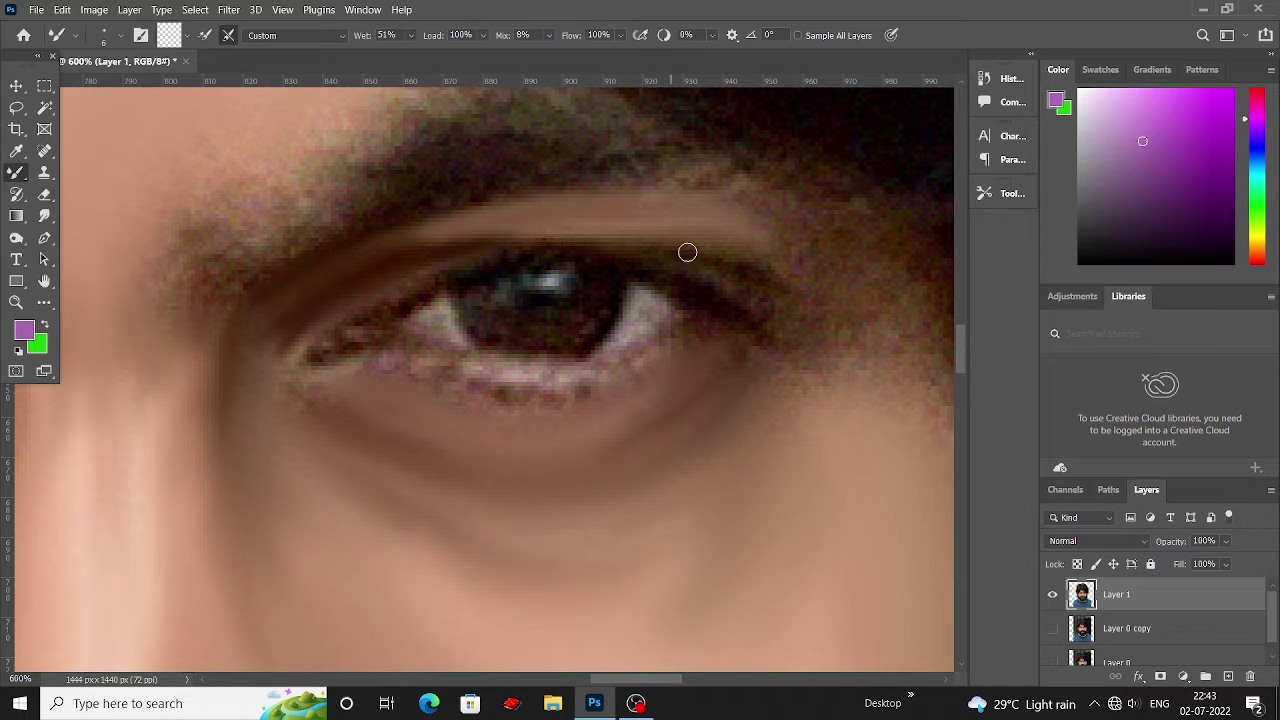
scroll(790, 303, up, 1)
scroll(885, 374, up, 1)
scroll(870, 390, up, 1)
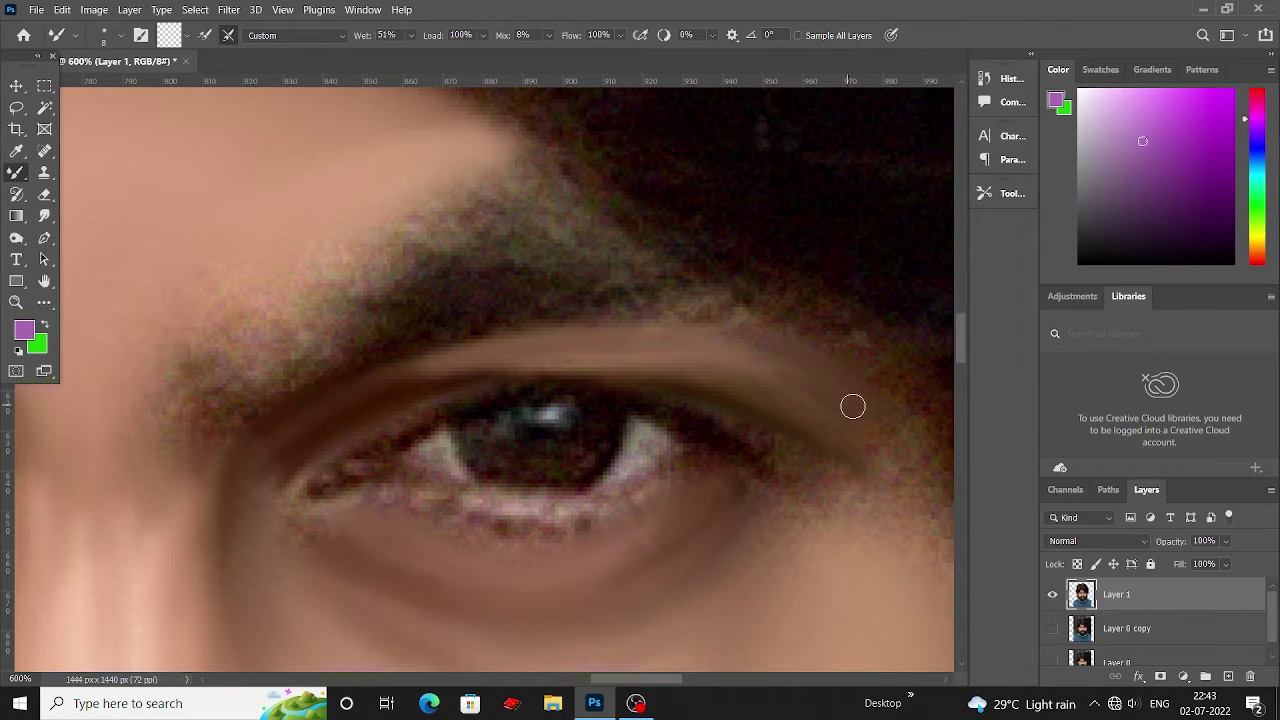
scroll(634, 357, down, 1)
scroll(566, 366, left, 3)
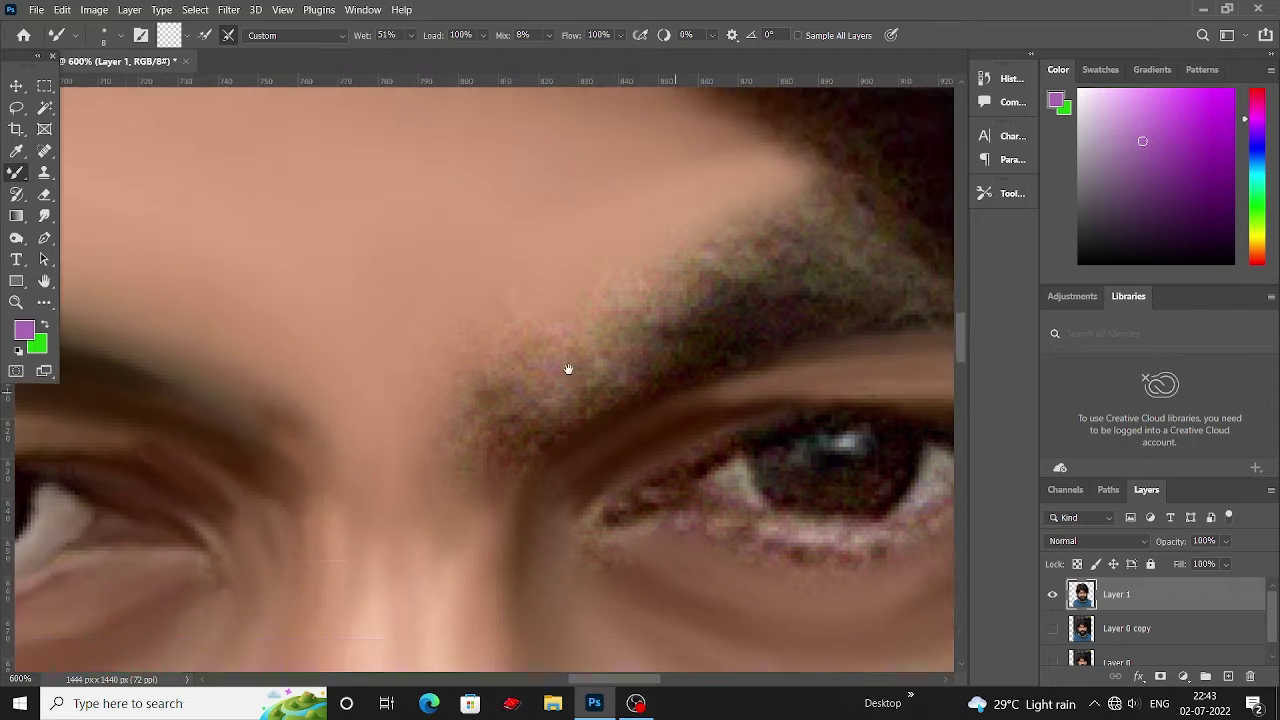
scroll(422, 280, right, 4)
scroll(435, 300, down, 1)
scroll(410, 260, down, 1)
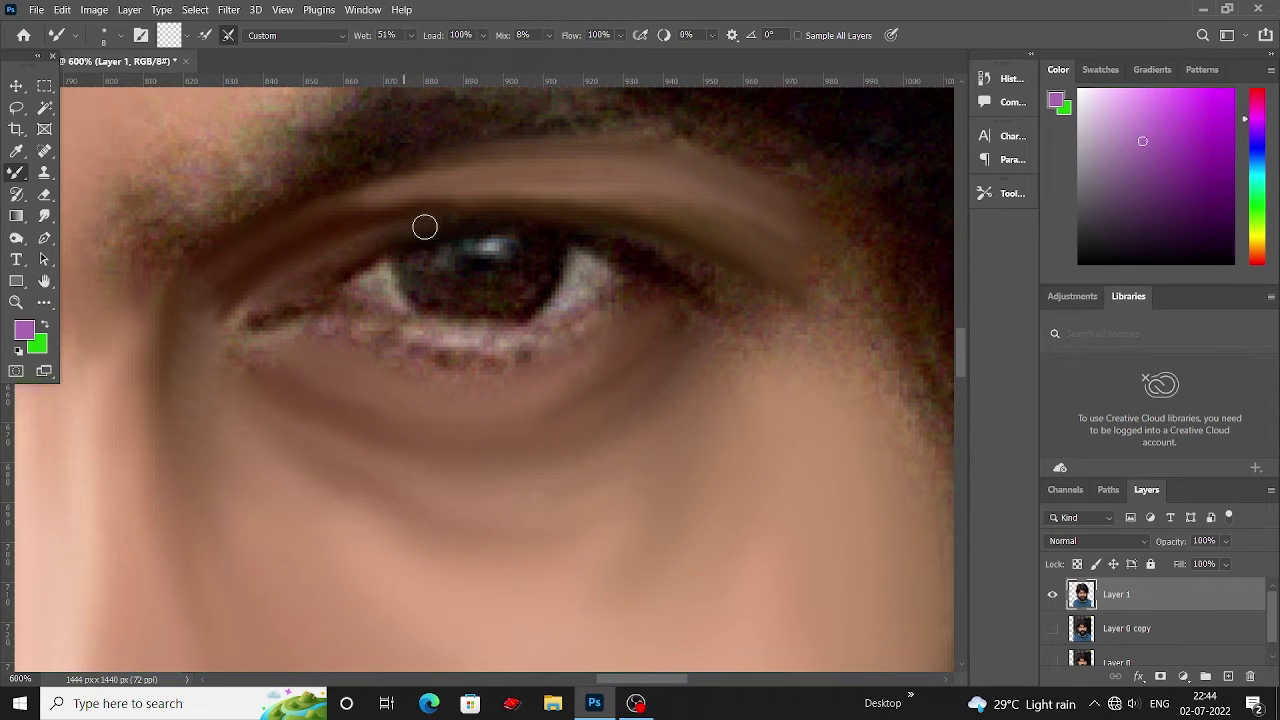
drag(225, 335, 297, 322)
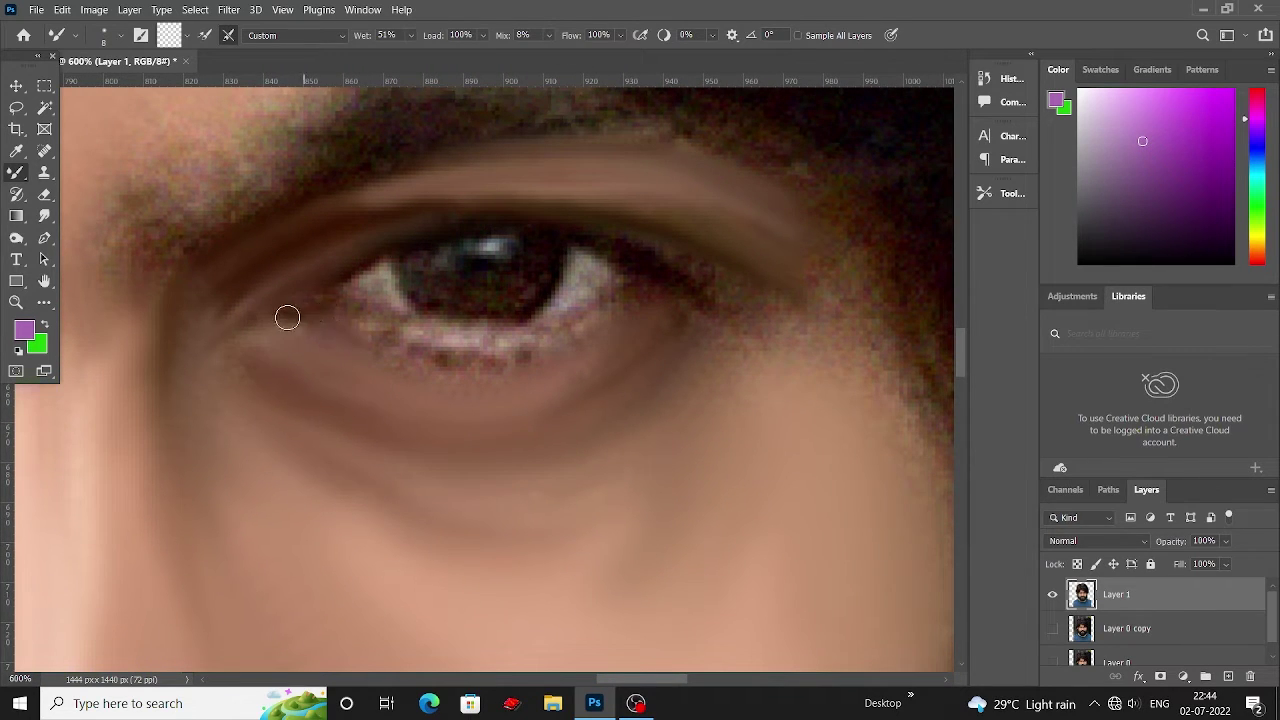
At a medium brush size, blend the cheek below the outer eye corner.
scroll(554, 335, up, 1)
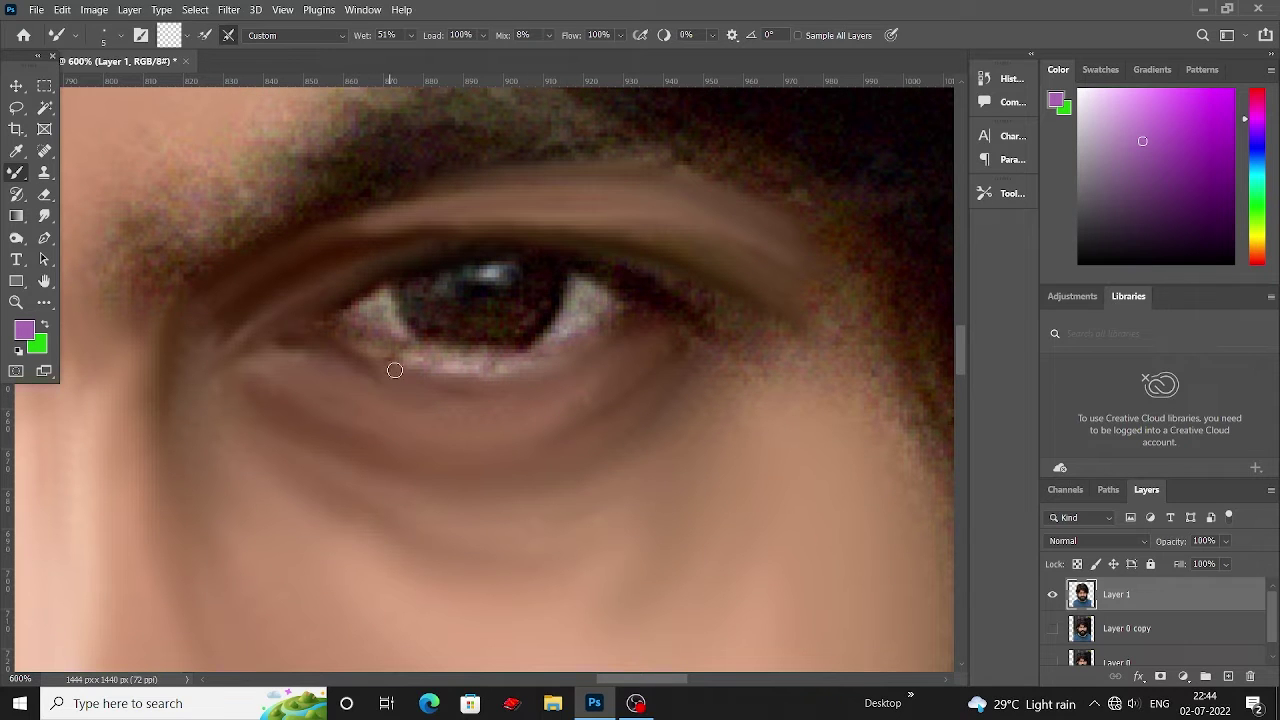
scroll(640, 340, up, 1)
key(bracketright)
key(bracketright)
key(bracketright)
scroll(729, 416, up, 1)
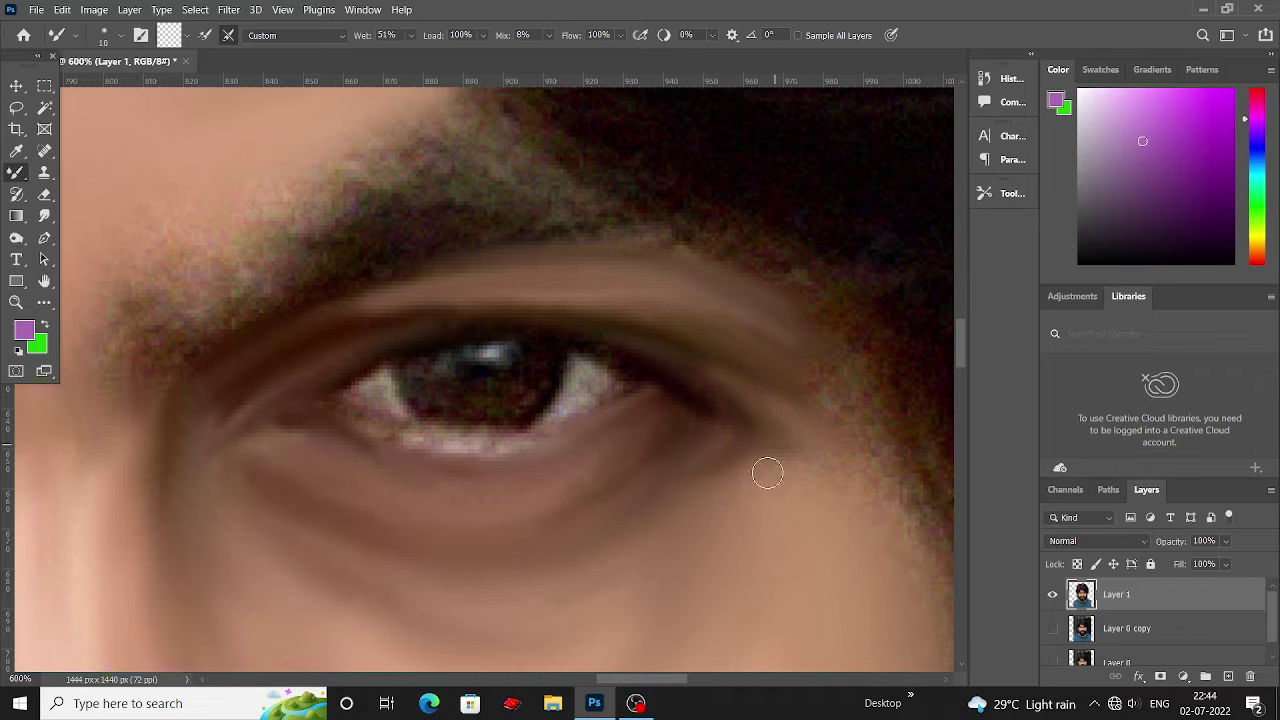
key(bracketright)
key(bracketright)
key(bracketright)
key(bracketleft)
key(bracketleft)
scroll(817, 423, up, 2)
scroll(600, 480, down, 1)
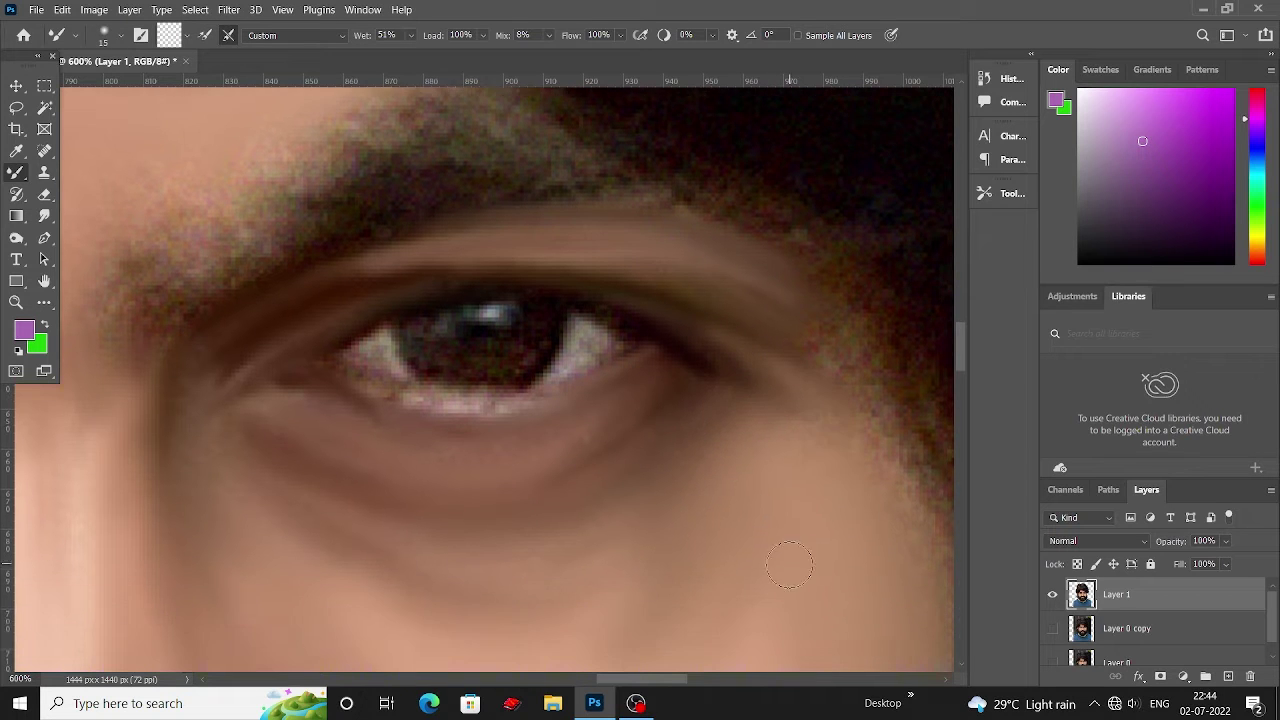
drag(571, 585, 371, 445)
scroll(371, 445, down, 1)
With a smaller brush, paint a darker stroke along the eyebrow.
scroll(634, 271, up, 2)
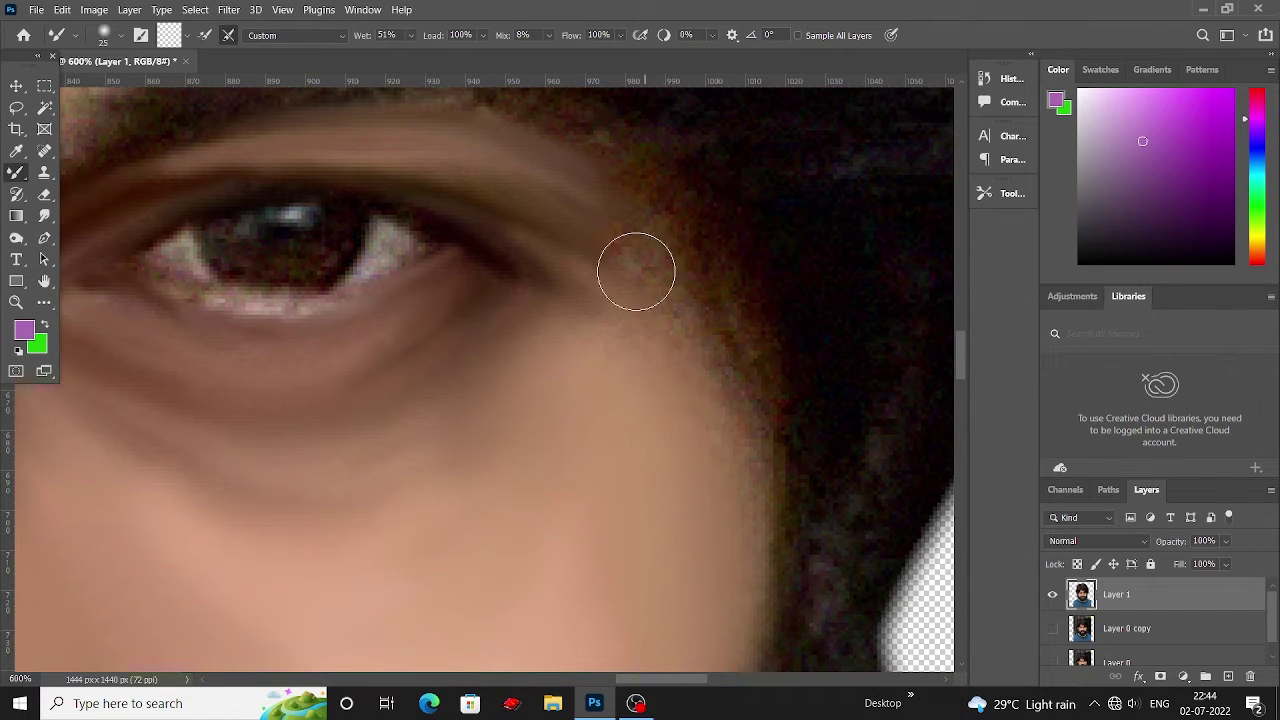
key(bracketleft)
key(bracketleft)
key(bracketleft)
scroll(669, 442, up, 1)
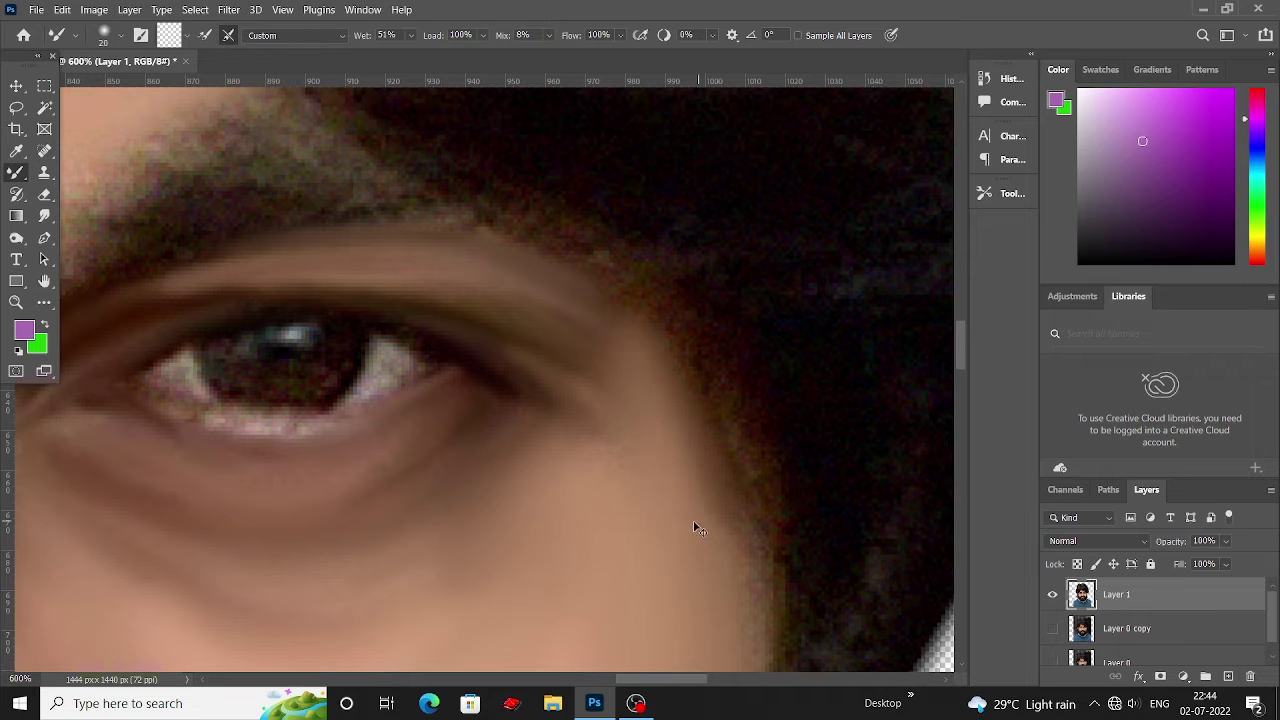
scroll(595, 479, down, 1)
scroll(595, 479, up, 5)
scroll(595, 479, left, 5)
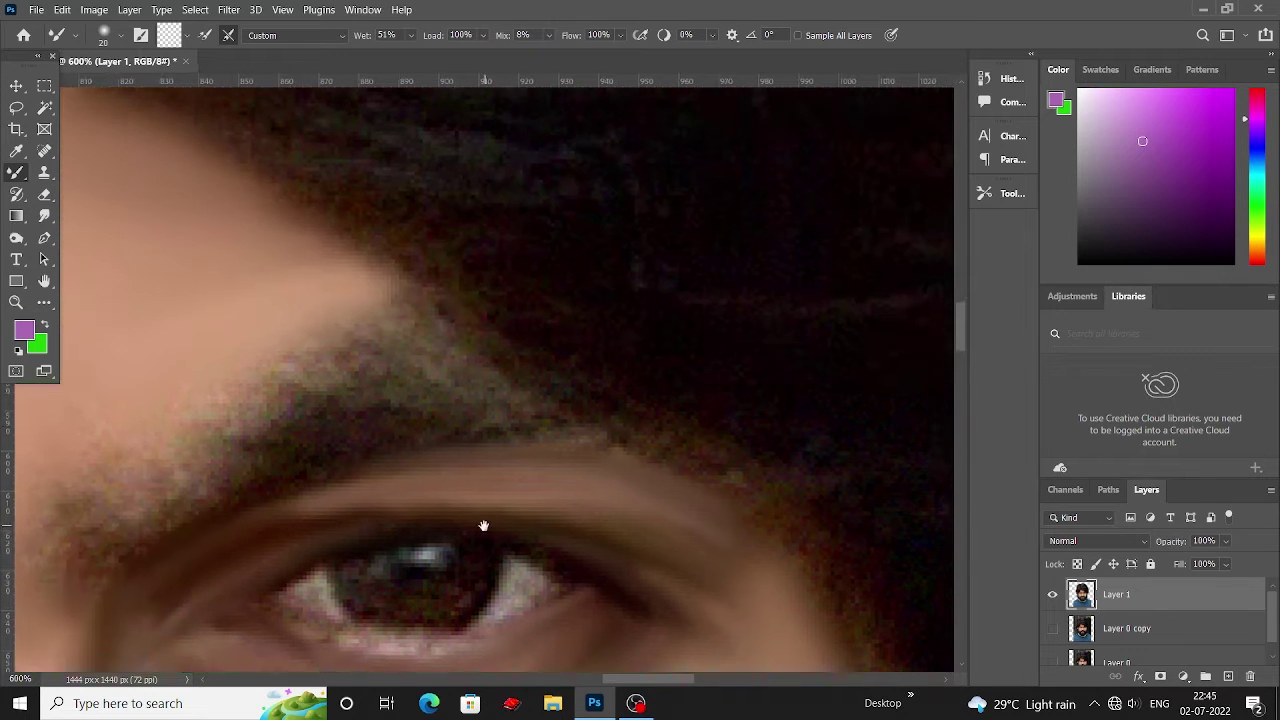
scroll(486, 520, left, 2)
scroll(240, 507, down, 1)
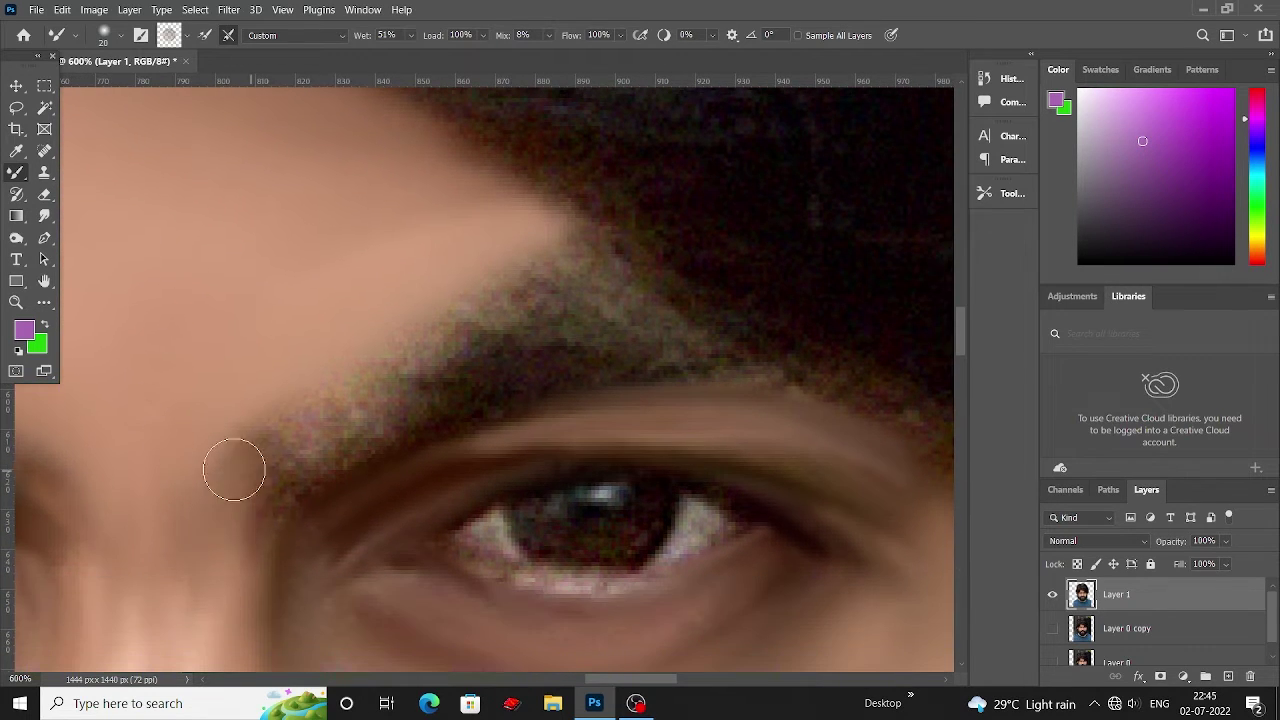
drag(461, 404, 698, 374)
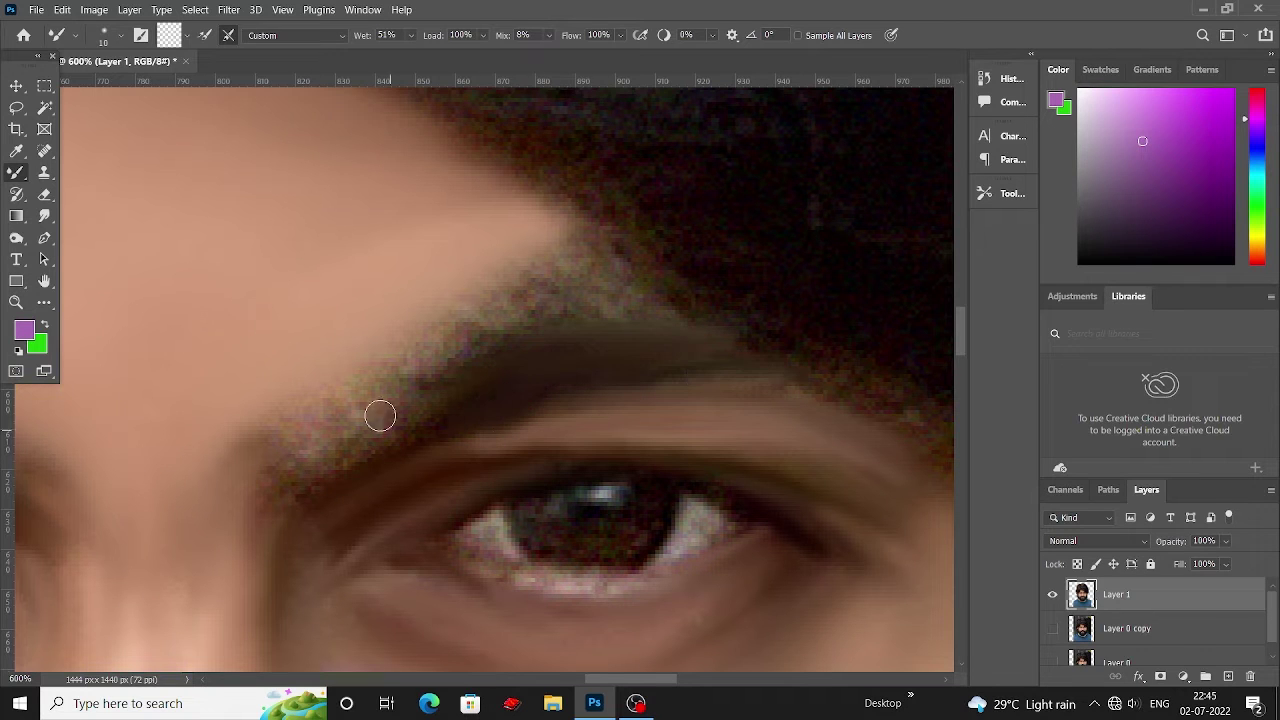
scroll(380, 415, down, 3)
drag(423, 374, 290, 435)
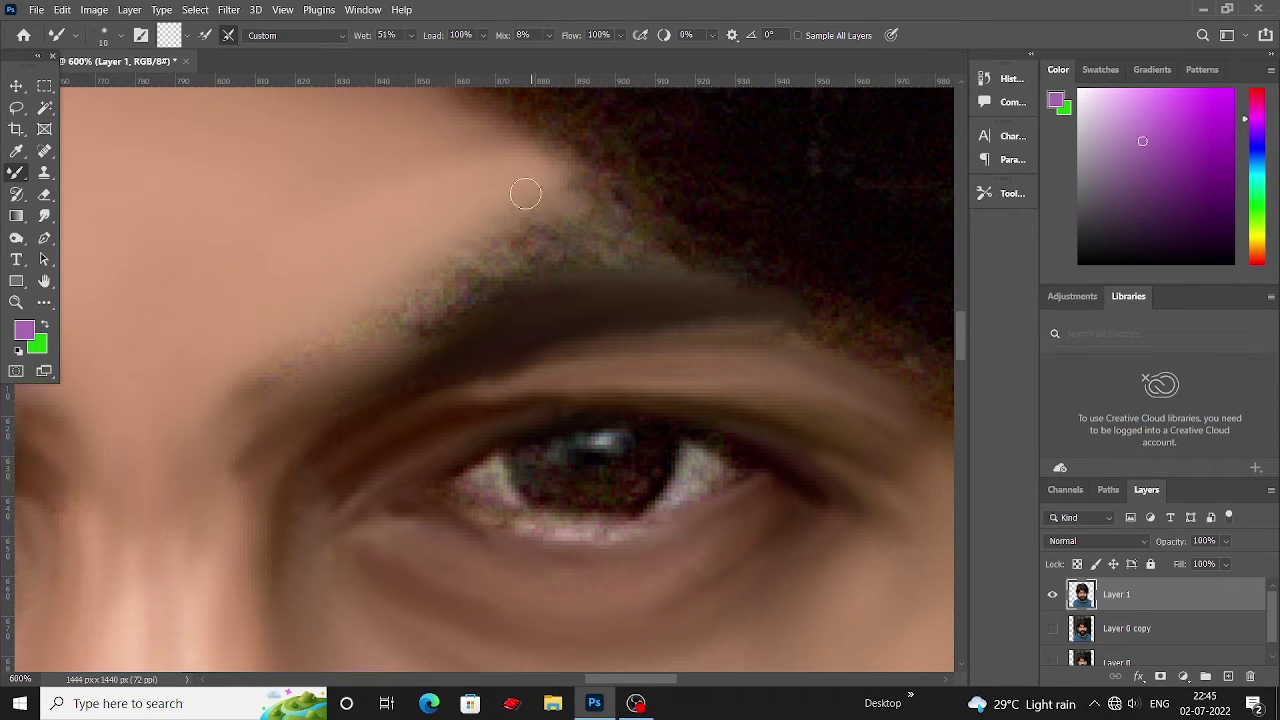
Smooth the eyebrow's upper edge and the skin between the brows.
drag(525, 193, 543, 217)
key(bracketright)
key(bracketright)
key(bracketright)
drag(288, 446, 282, 434)
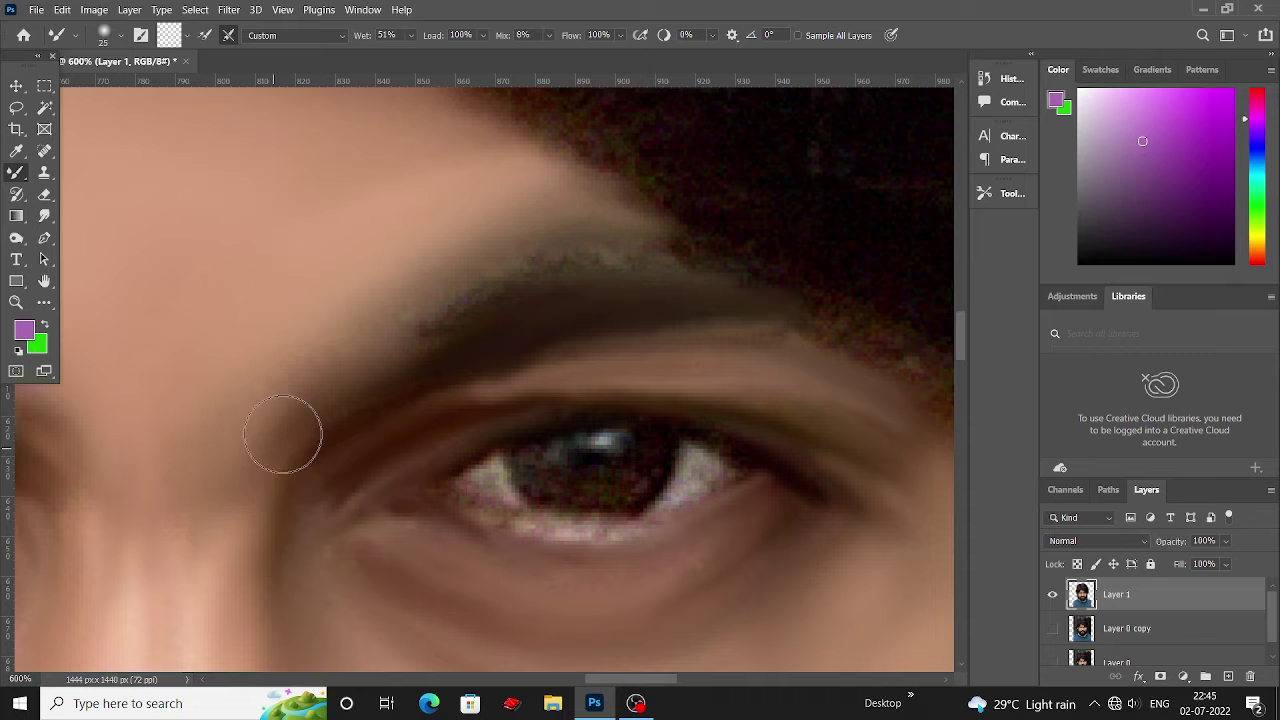
key(bracketleft)
key(bracketleft)
key(bracketleft)
scroll(509, 286, down, 1)
scroll(497, 286, down, 1)
scroll(446, 228, down, 1)
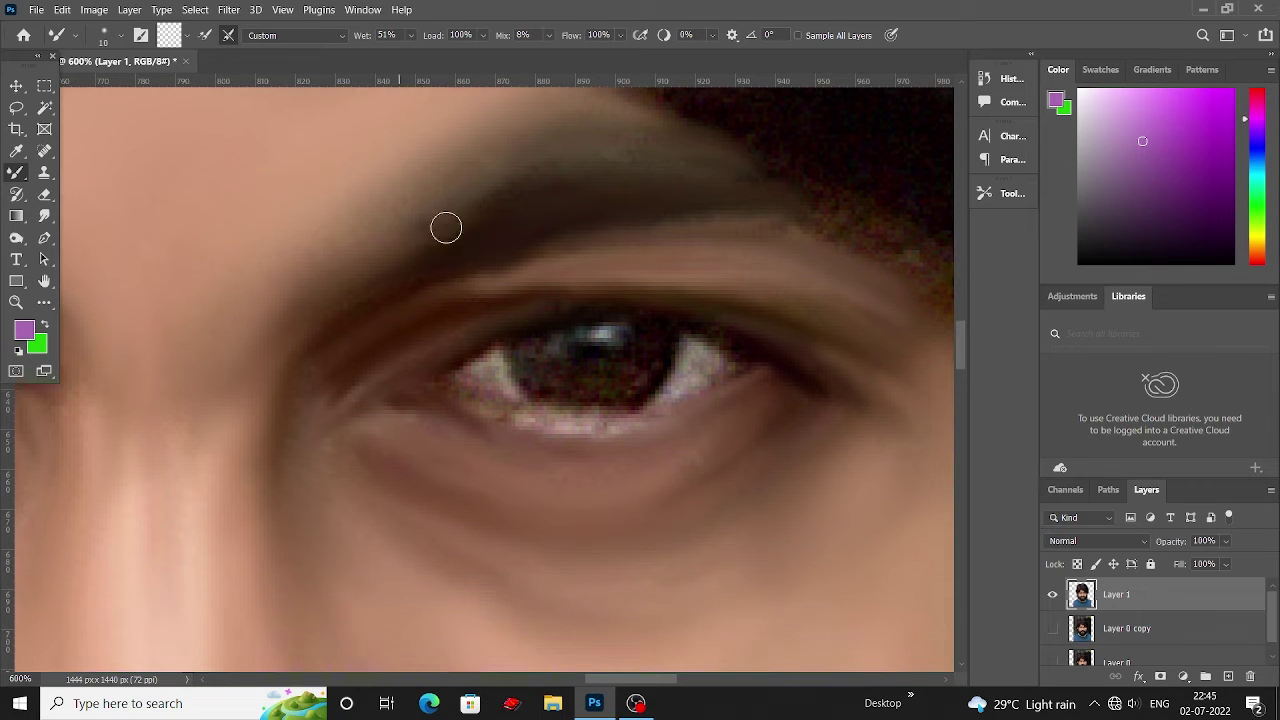
With a smaller brush, stroke across the eye white to lighten and smooth it.
scroll(259, 288, down, 1)
key(bracketleft)
key(bracketleft)
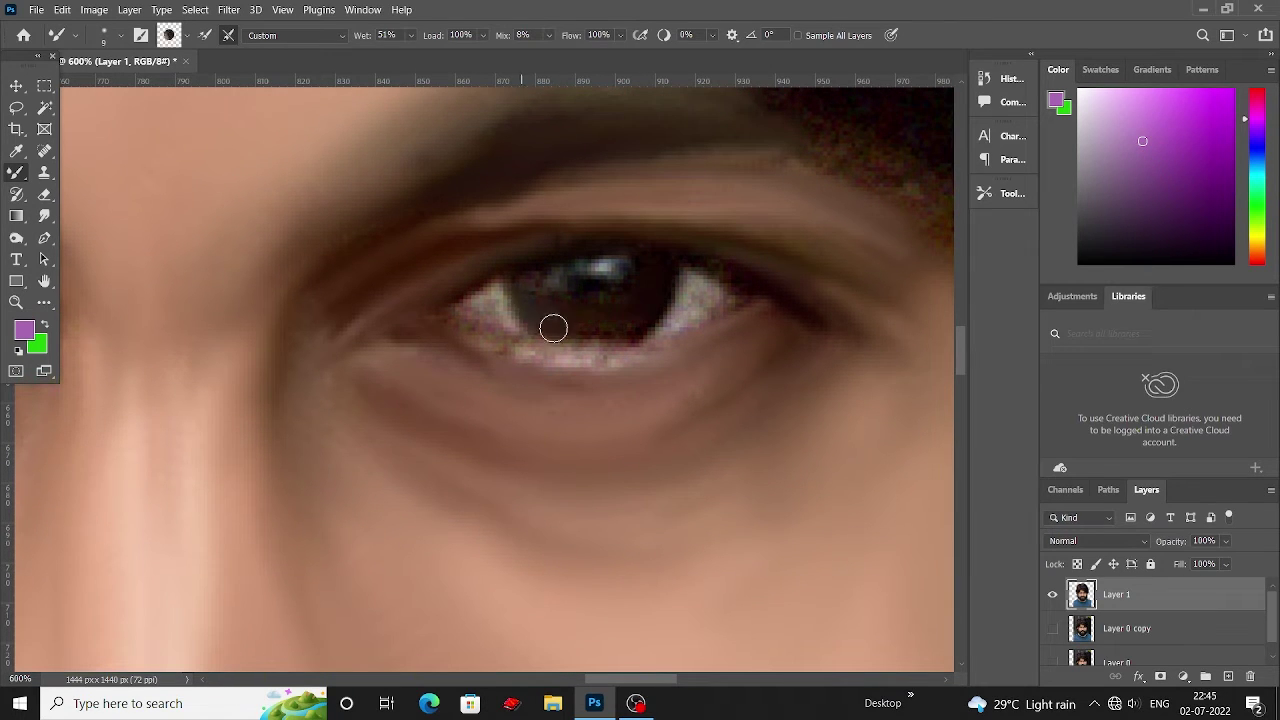
scroll(631, 334, up, 1)
key(bracketleft)
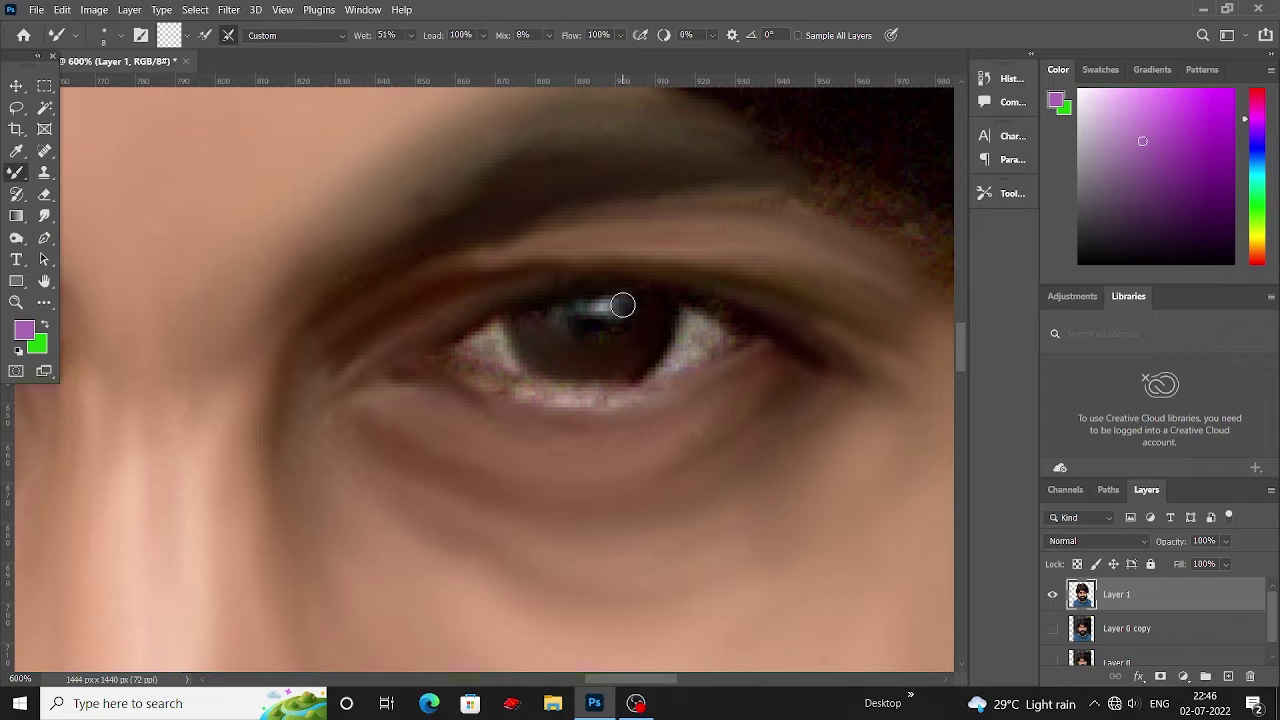
mouse_move(705, 315)
mouse_down()
mouse_move(712, 340)
mouse_move(560, 372)
mouse_up()
scroll(662, 358, down, 1)
scroll(514, 321, down, 1)
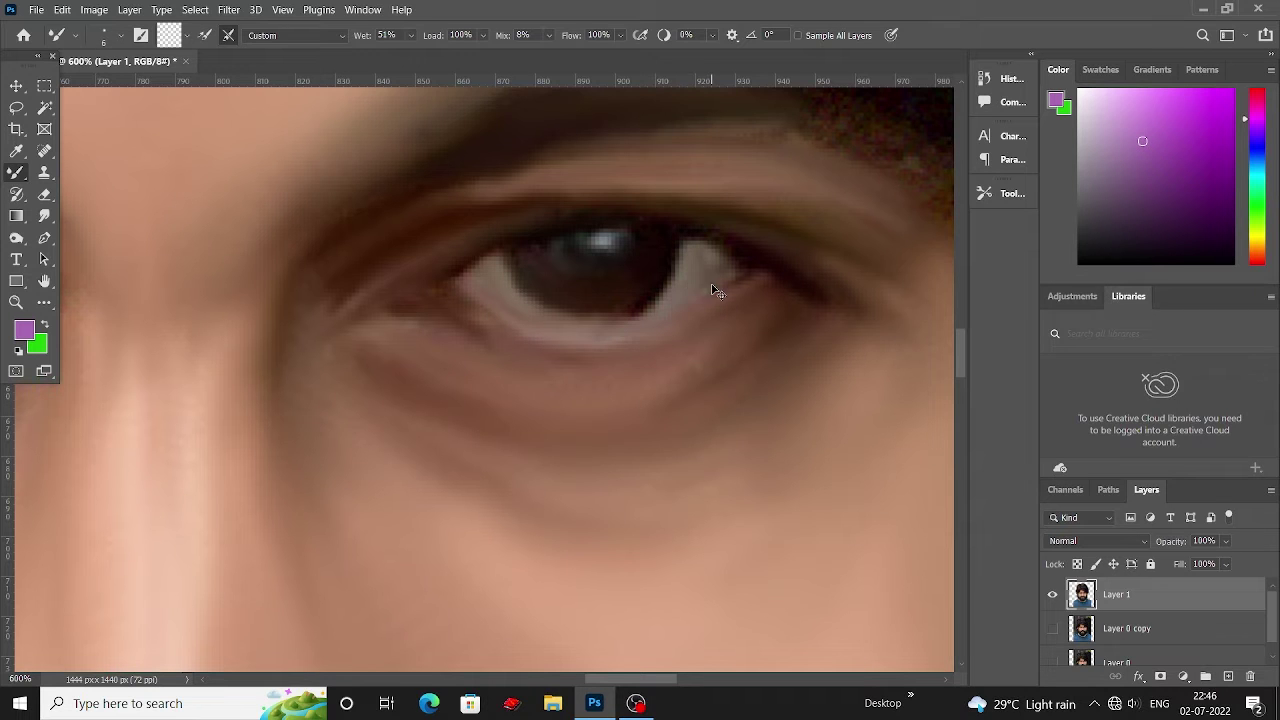
scroll(691, 327, up, 1)
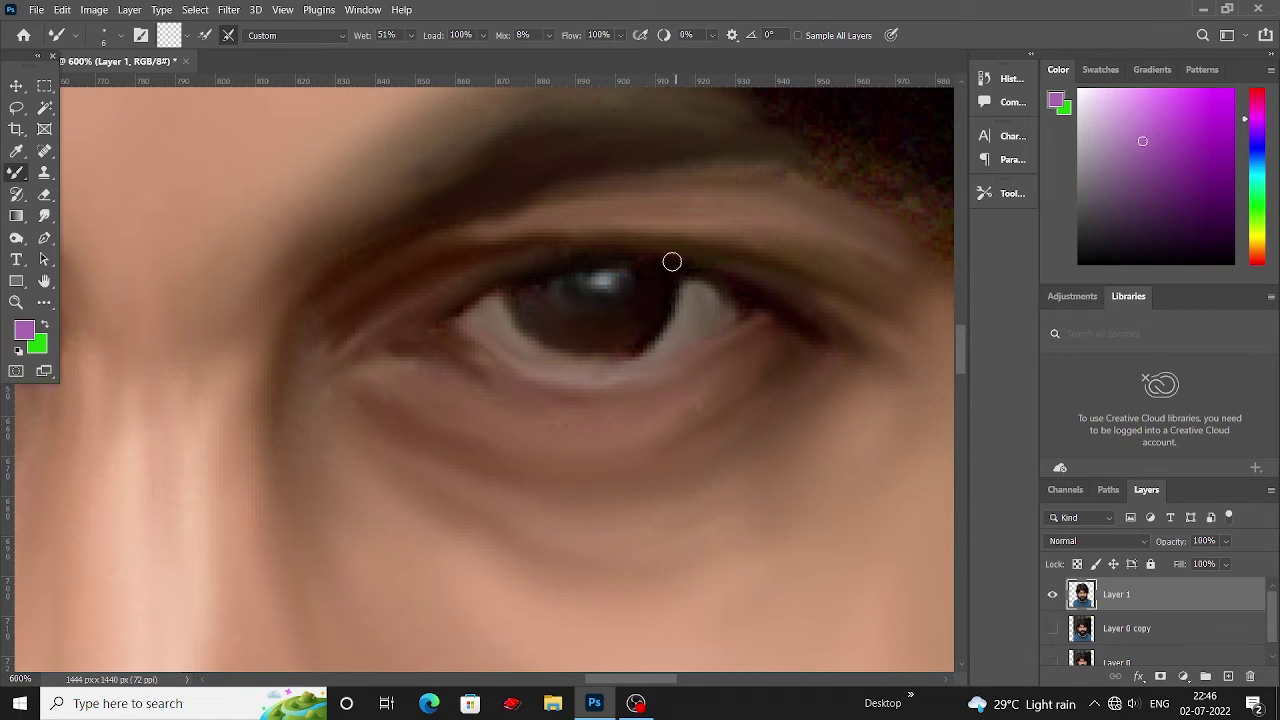
Navigate to the nose and smooth the skin beside it above the mustache.
scroll(740, 300, up, 1)
scroll(720, 330, right, 3)
scroll(650, 295, right, 1)
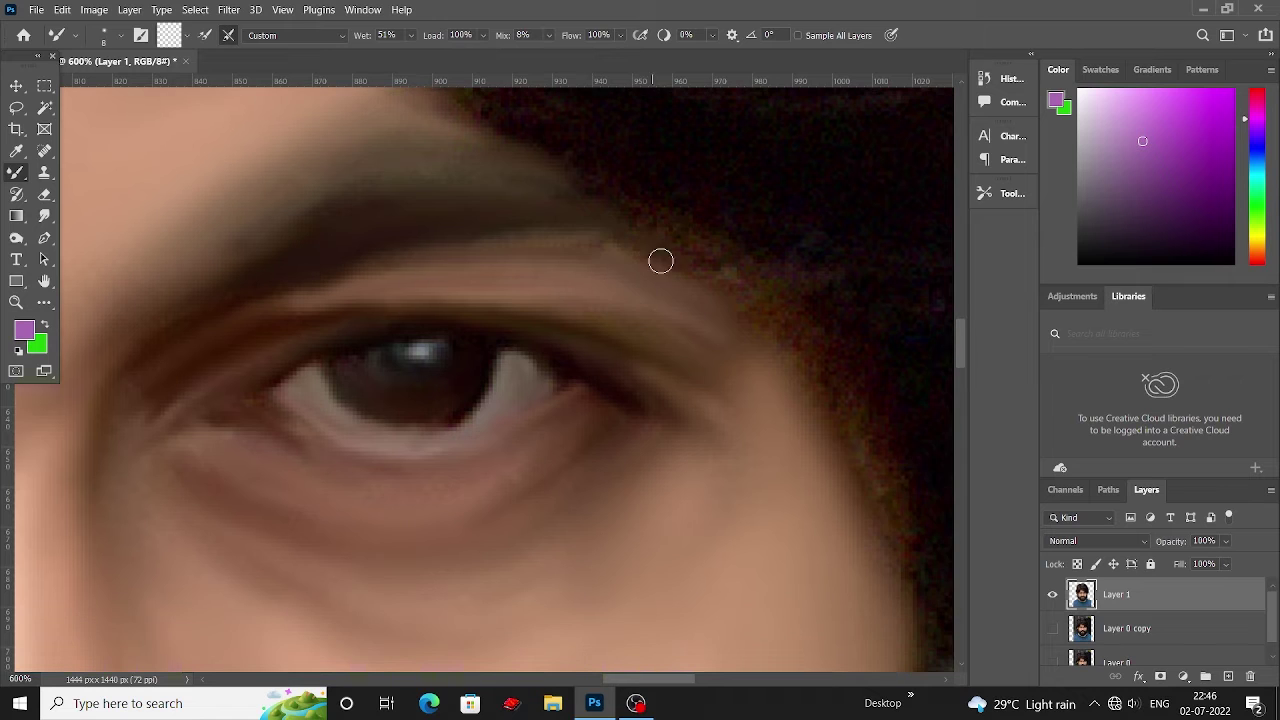
scroll(850, 400, down, 2)
scroll(891, 426, down, 2)
scroll(885, 423, down, 1)
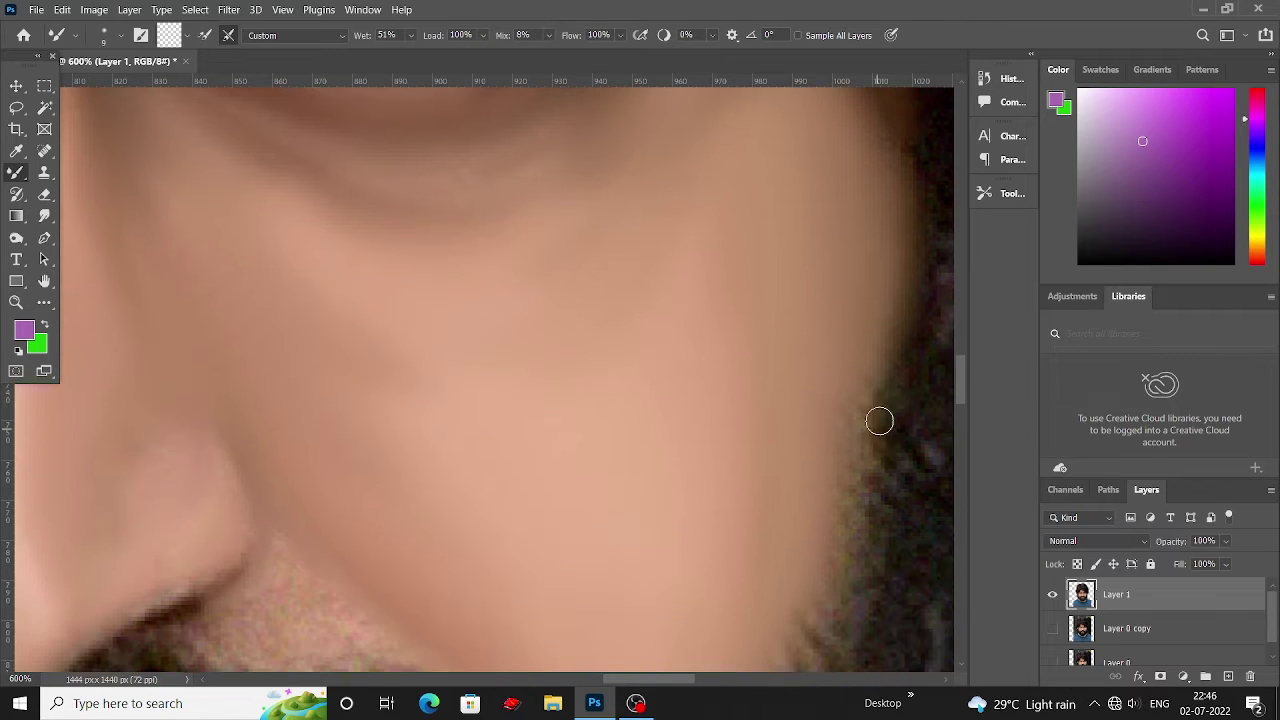
scroll(860, 417, down, 1)
scroll(845, 414, down, 3)
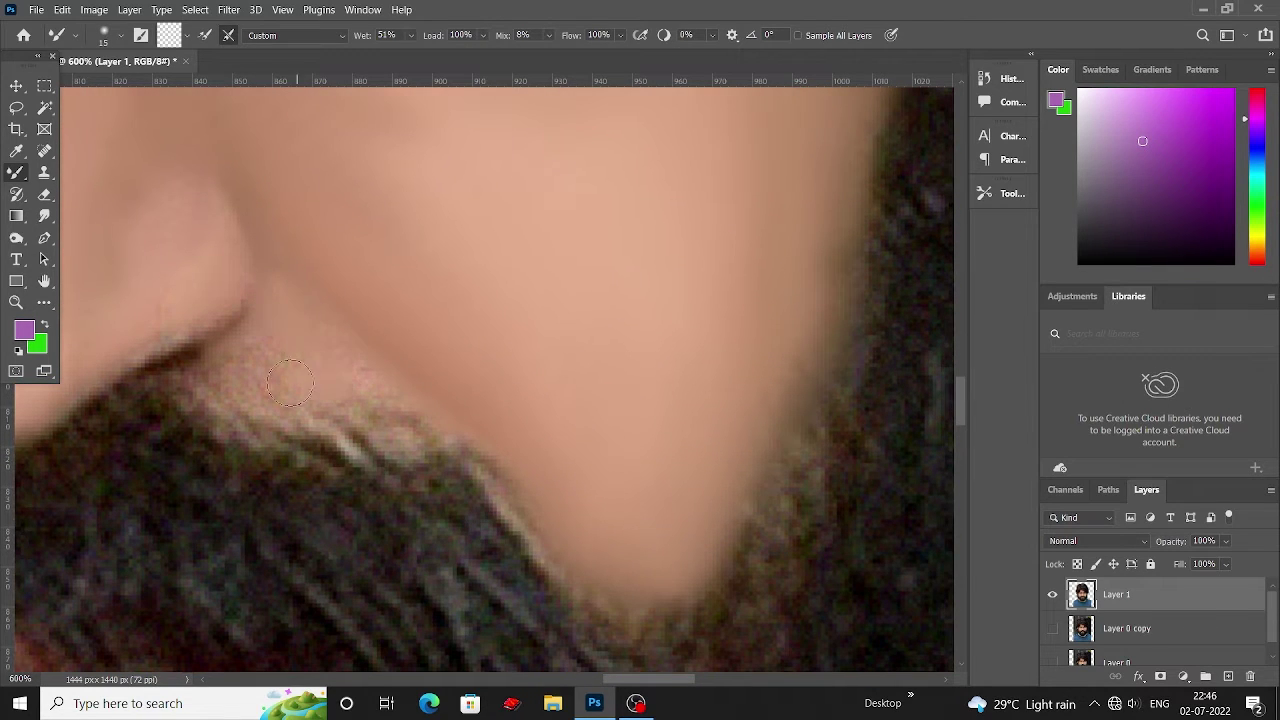
scroll(300, 350, down, 1)
scroll(373, 277, up, 1)
scroll(373, 277, left, 4)
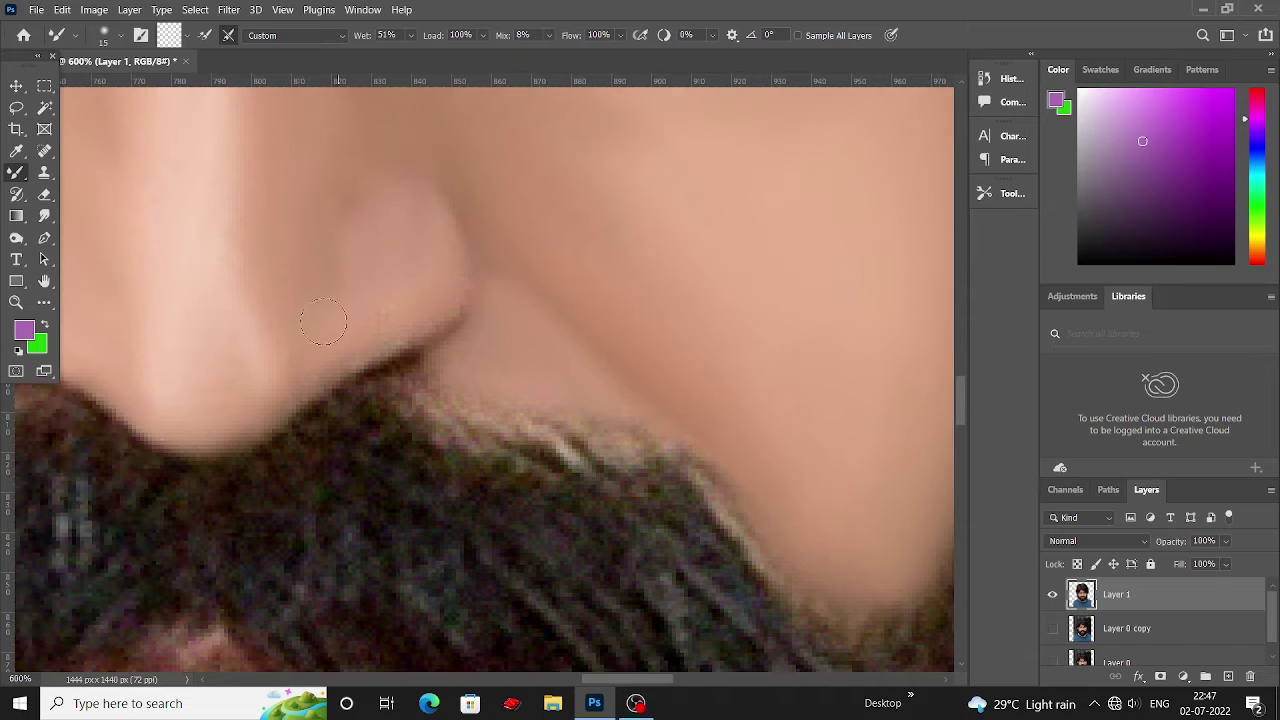
scroll(323, 322, left, 6)
scroll(357, 357, left, 6)
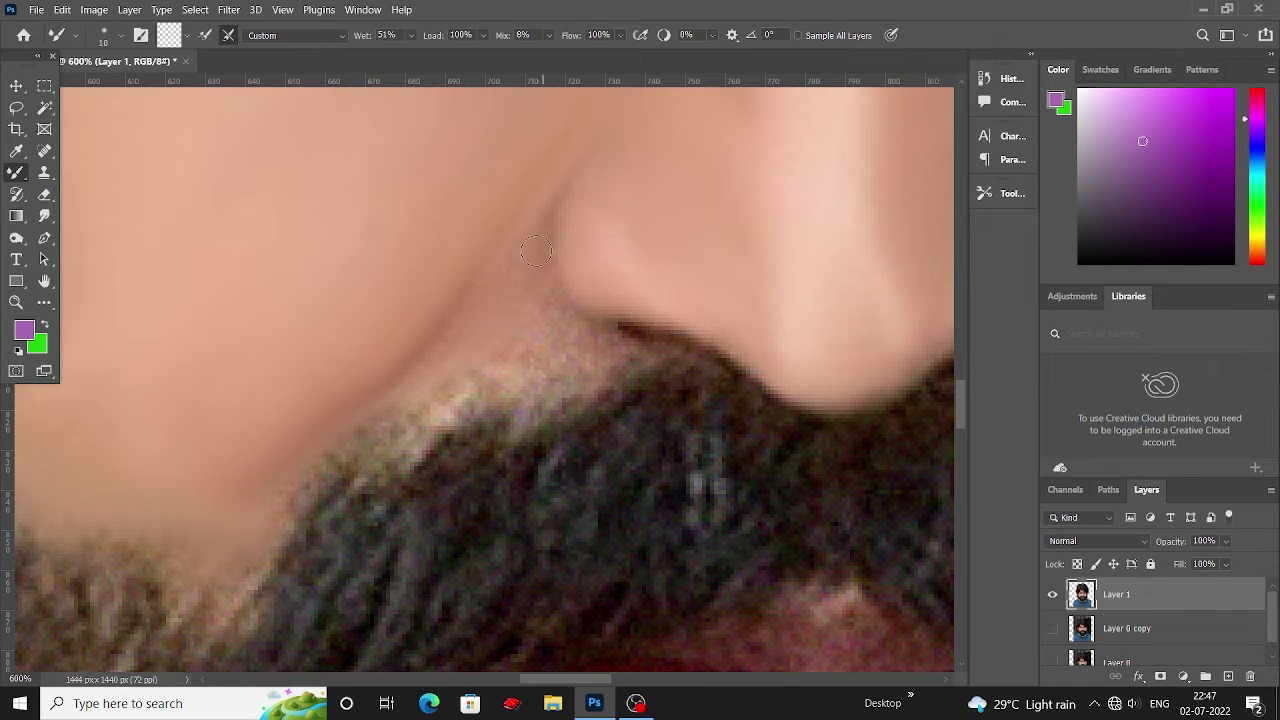
drag(516, 349, 586, 357)
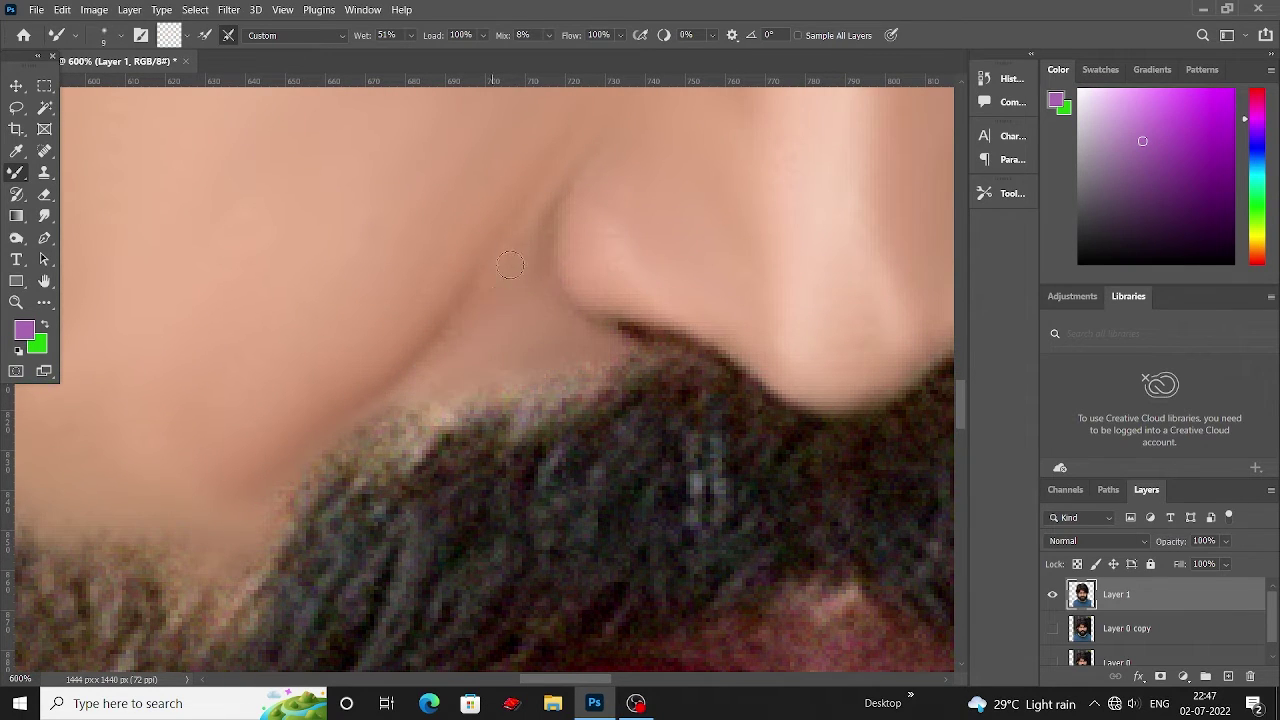
Reduce the Mixer Brush size to 10.
scroll(474, 354, up, 1)
scroll(609, 363, down, 3)
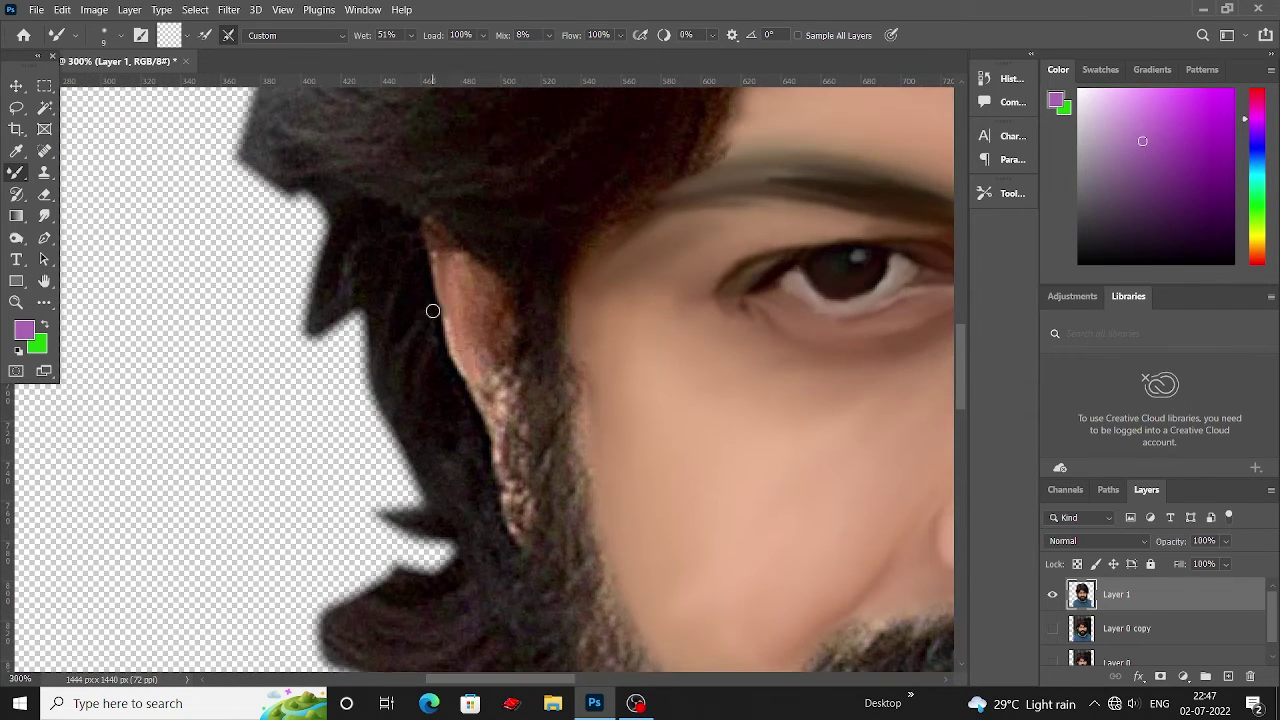
scroll(432, 311, down, 3)
key(bracketleft)
scroll(500, 235, down, 3)
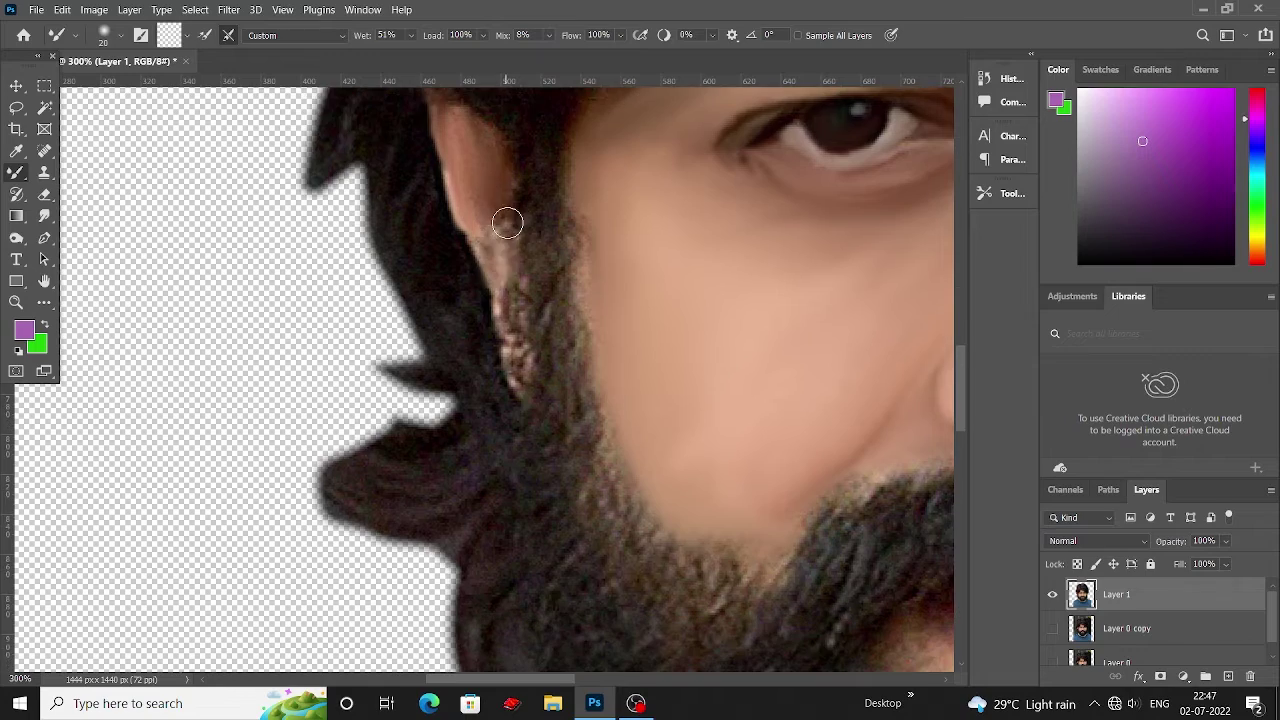
scroll(523, 320, down, 3)
Zoom into the mouth and smooth and brighten the lower lip.
scroll(491, 371, down, 2)
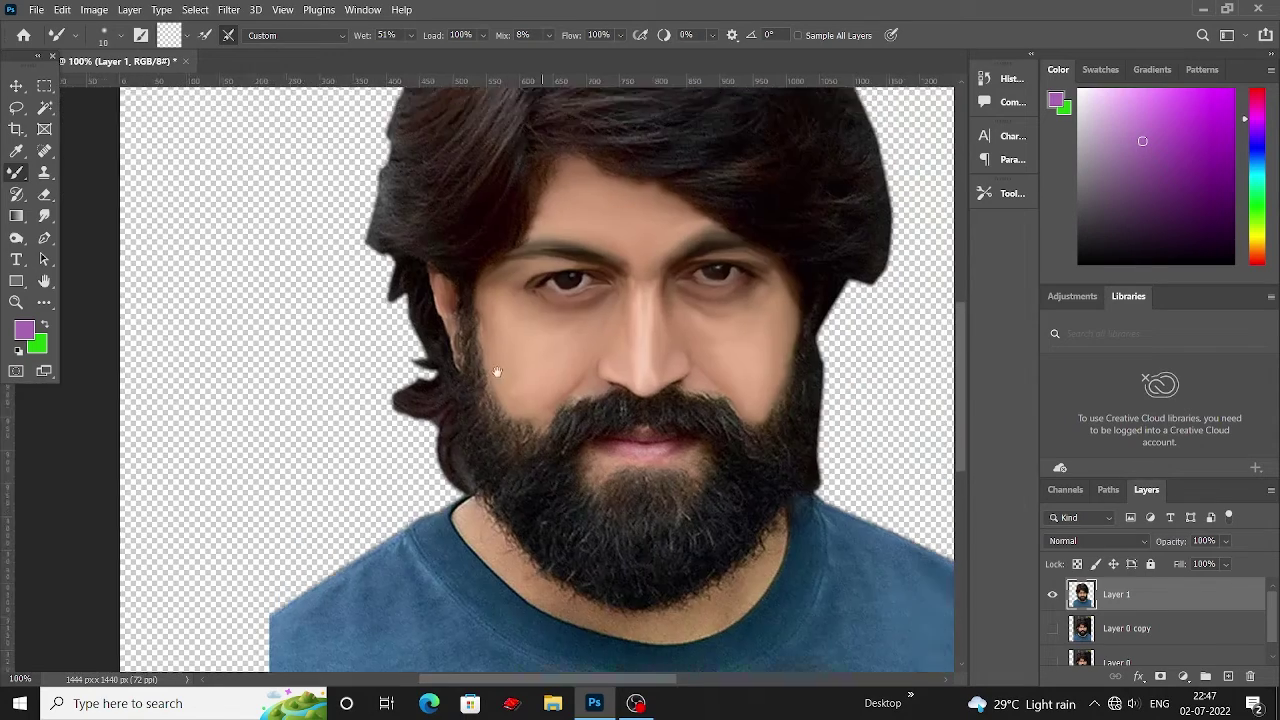
scroll(530, 430, down, 2)
scroll(551, 477, up, 2)
scroll(551, 480, up, 1)
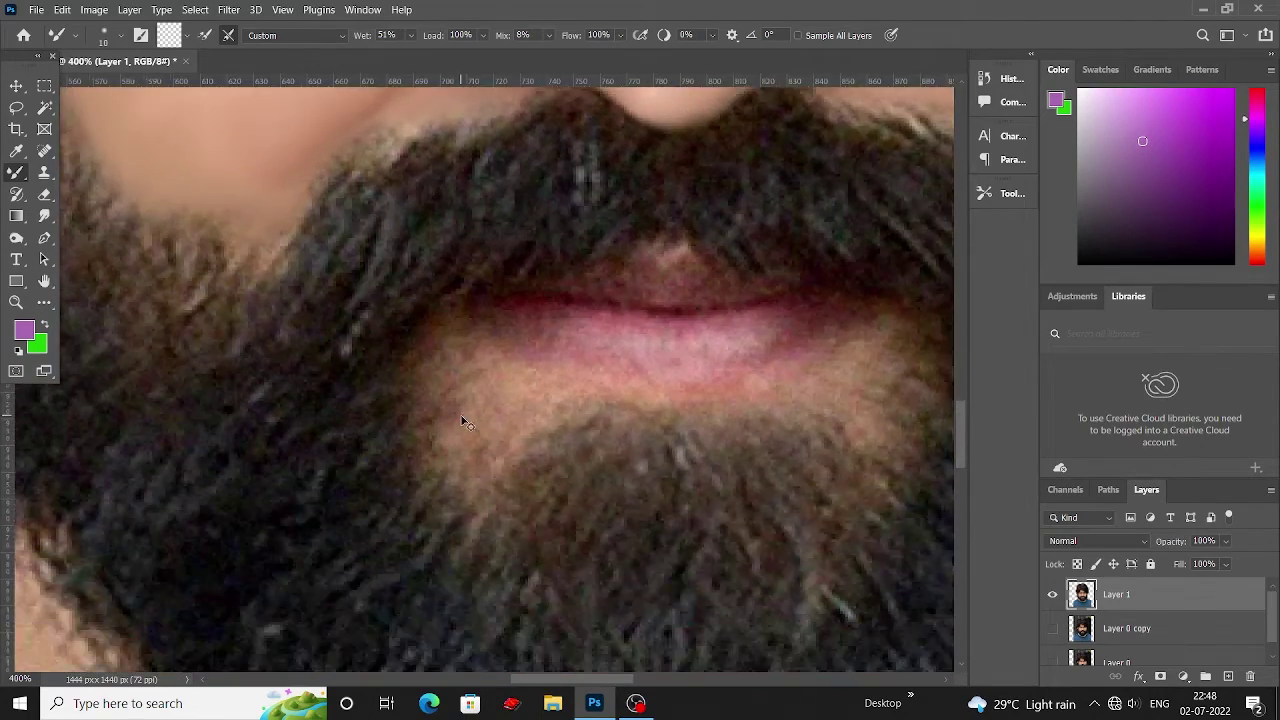
scroll(463, 423, up, 1)
scroll(592, 340, up, 1)
mouse_move(592, 340)
mouse_down()
mouse_move(440, 330)
mouse_move(491, 353)
mouse_up()
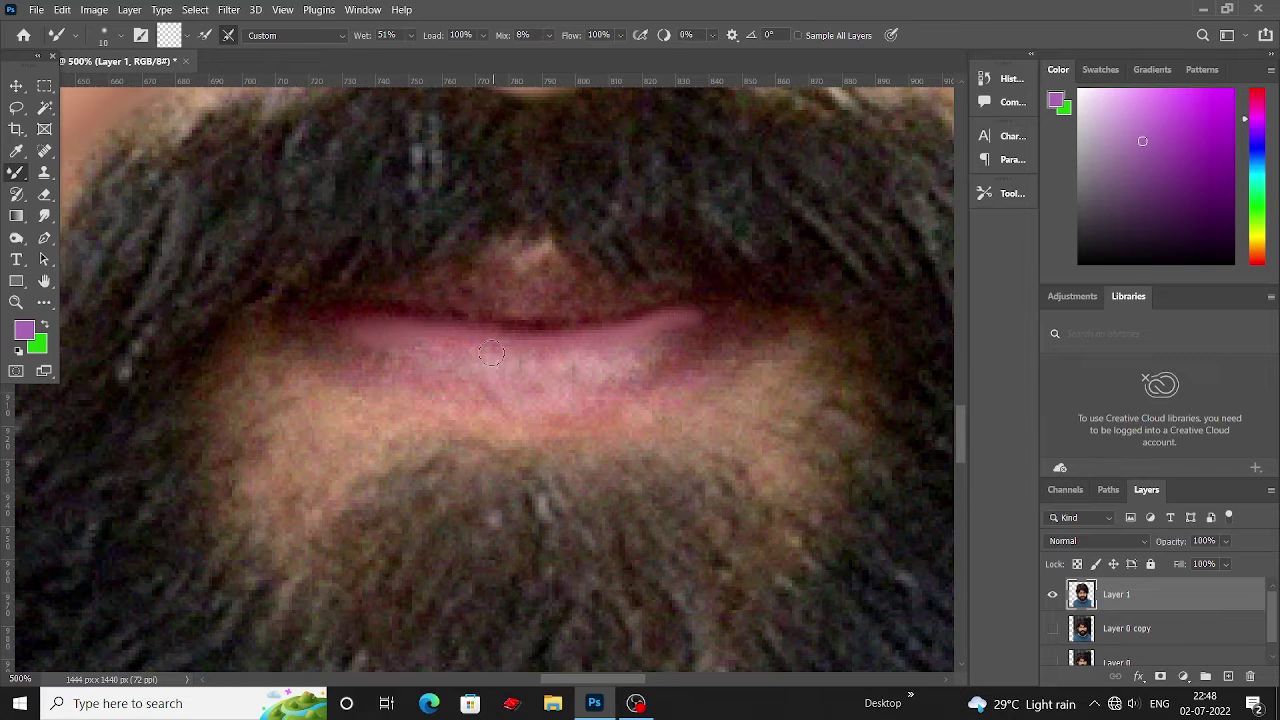
Blend the skin left of and below the lip into the beard.
scroll(632, 293, down, 1)
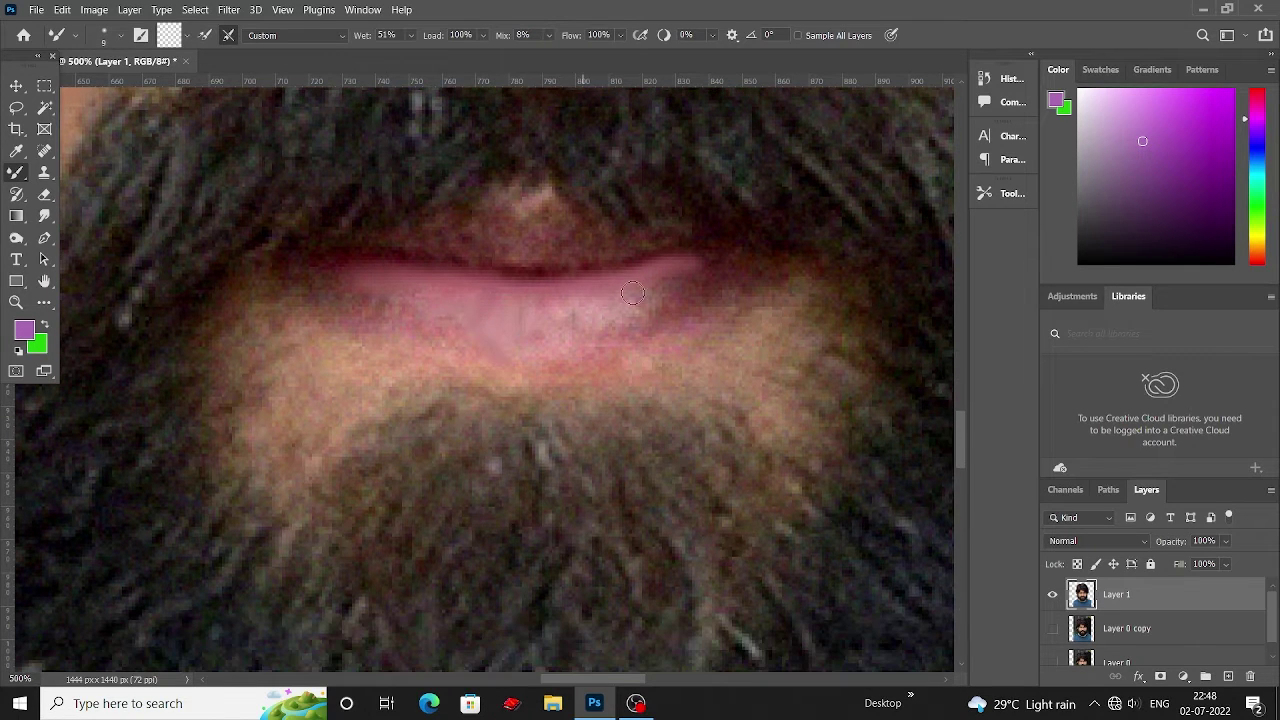
scroll(611, 326, down, 1)
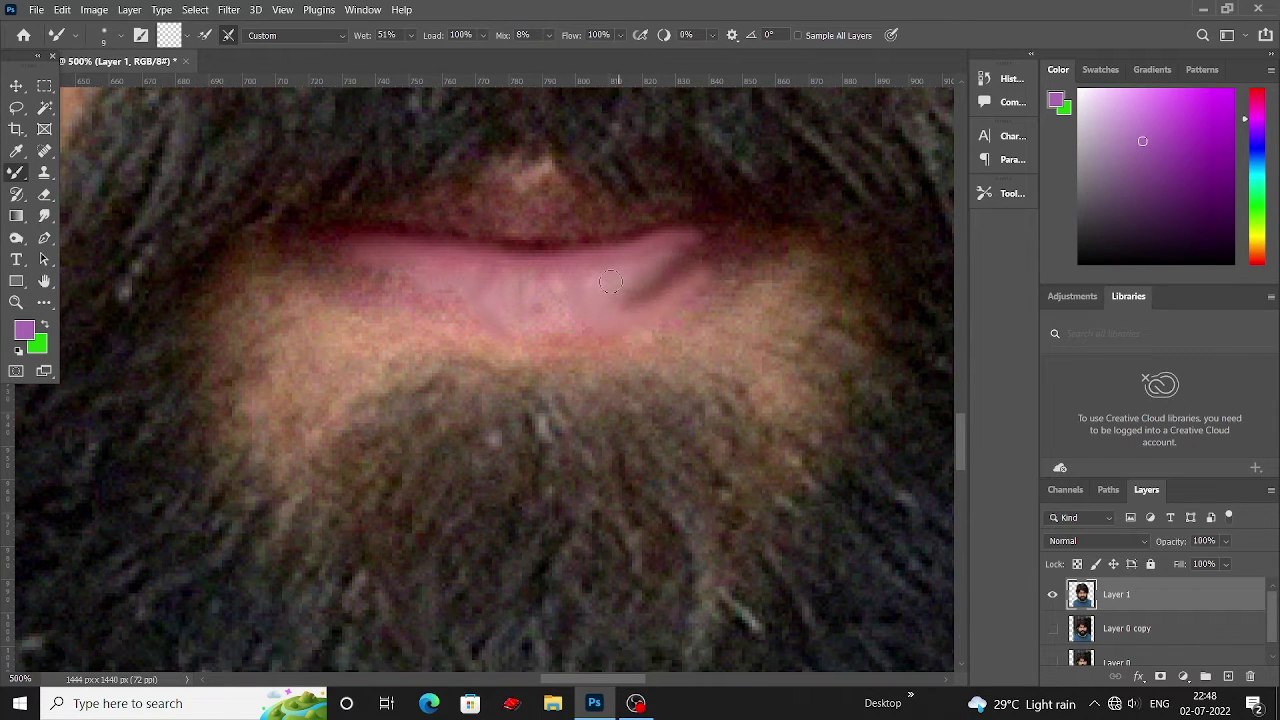
scroll(378, 272, down, 1)
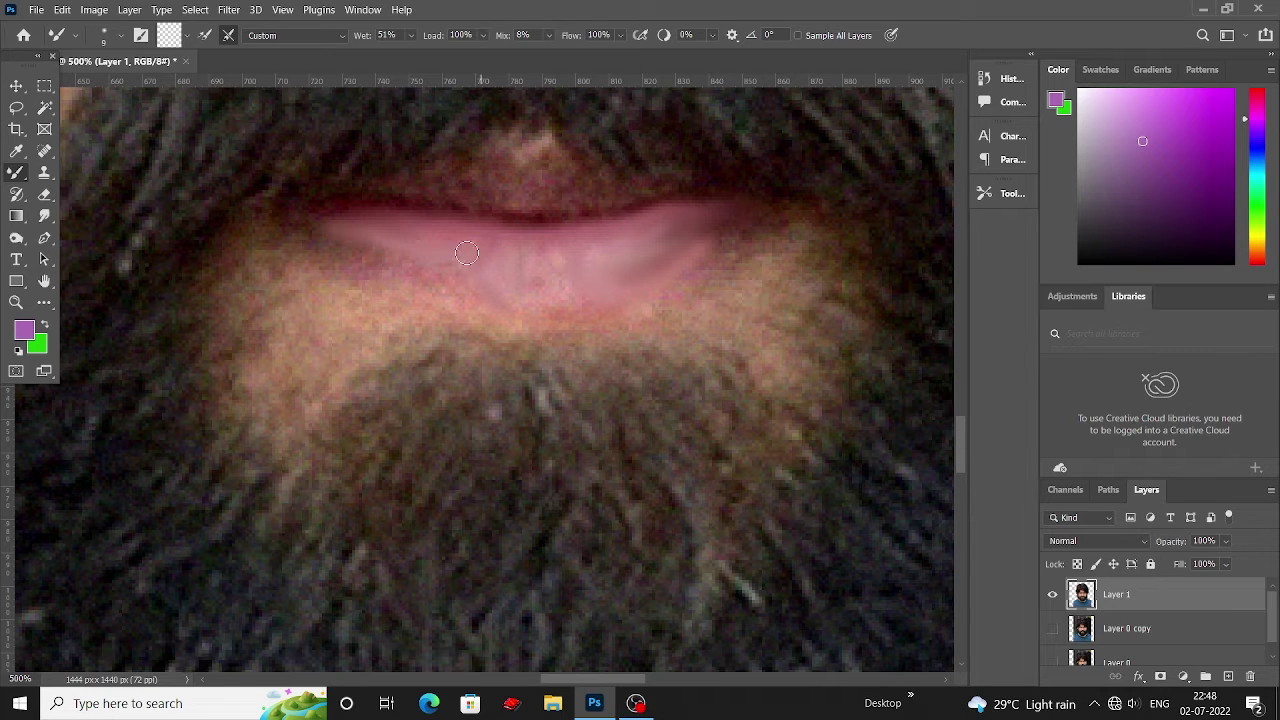
scroll(660, 255, up, 1)
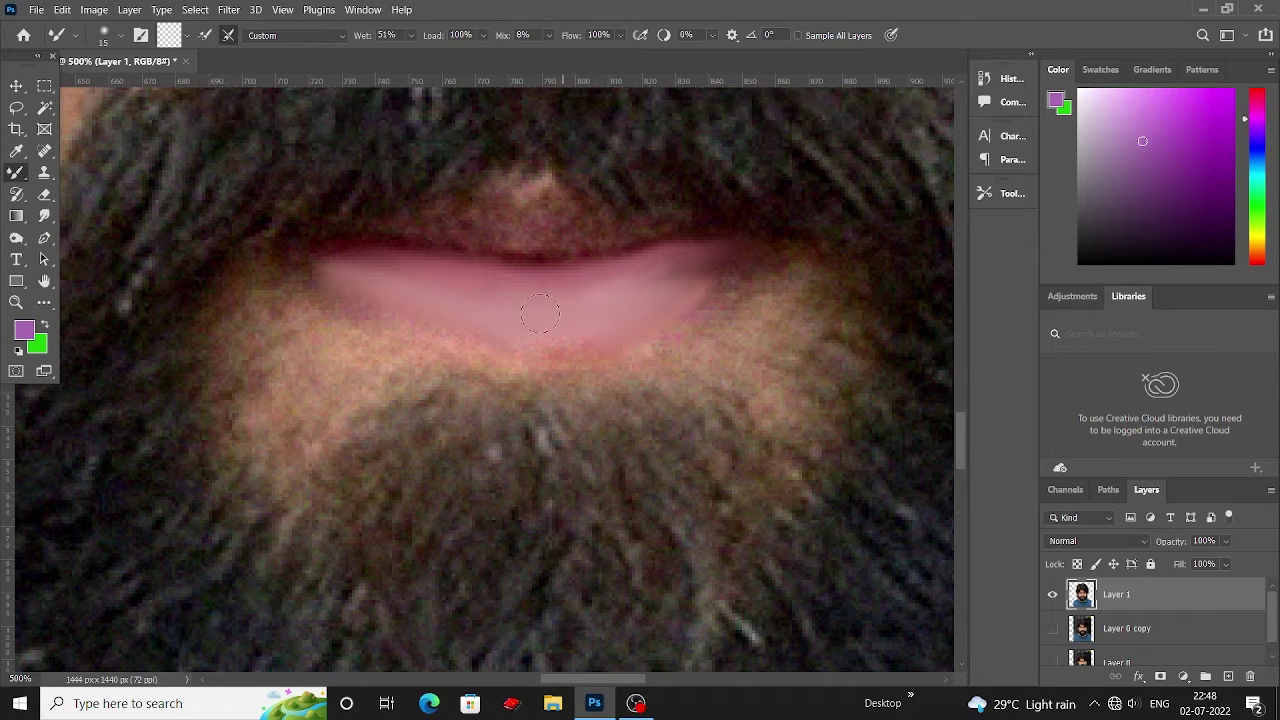
scroll(350, 297, up, 1)
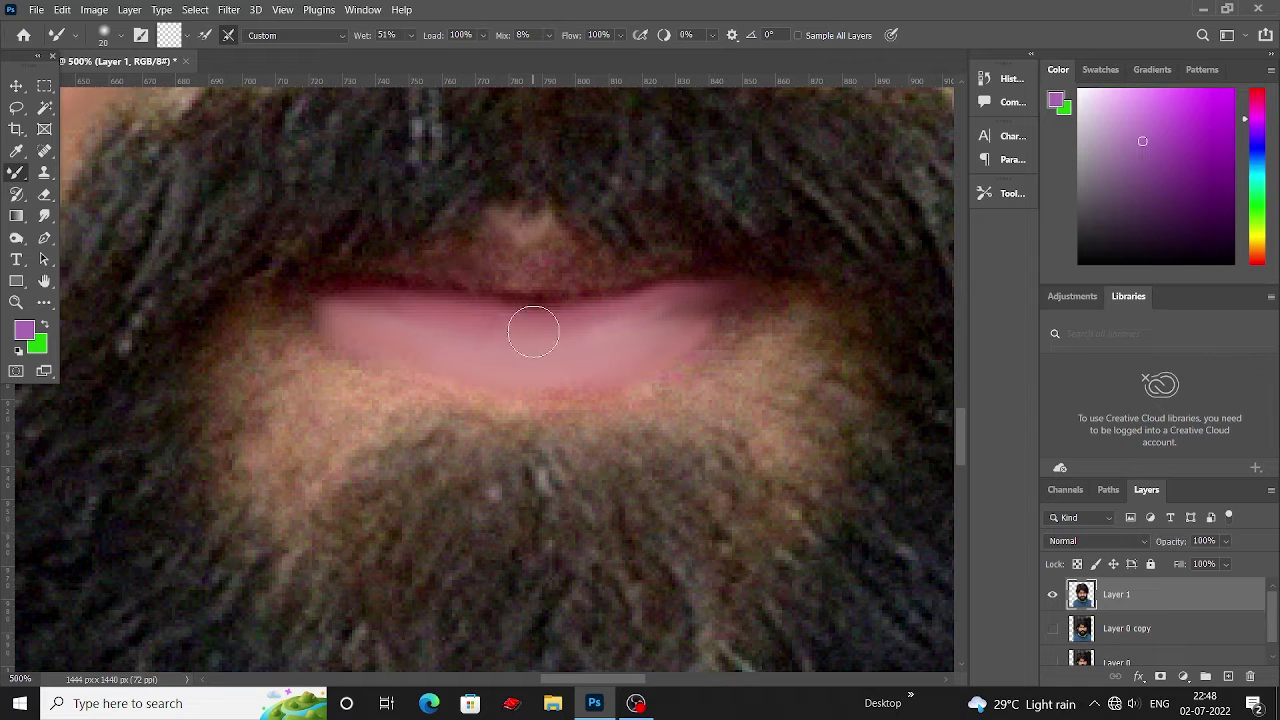
scroll(590, 272, down, 1)
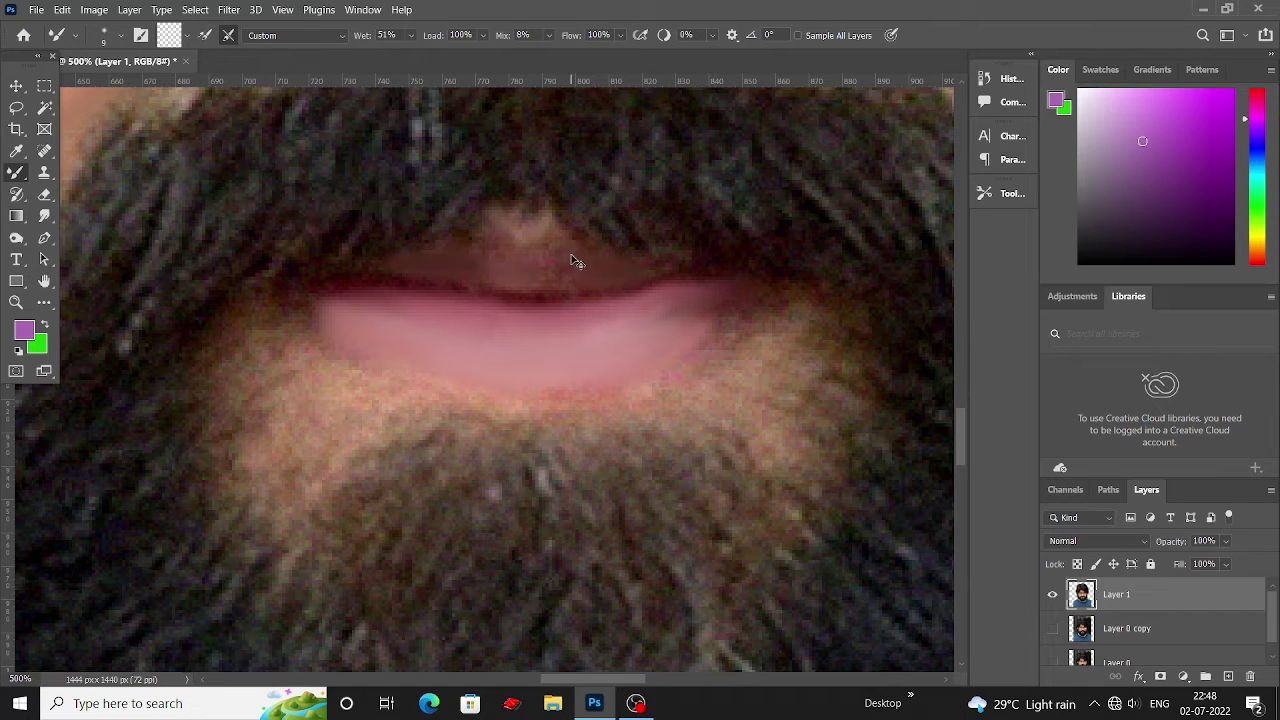
scroll(501, 134, up, 1)
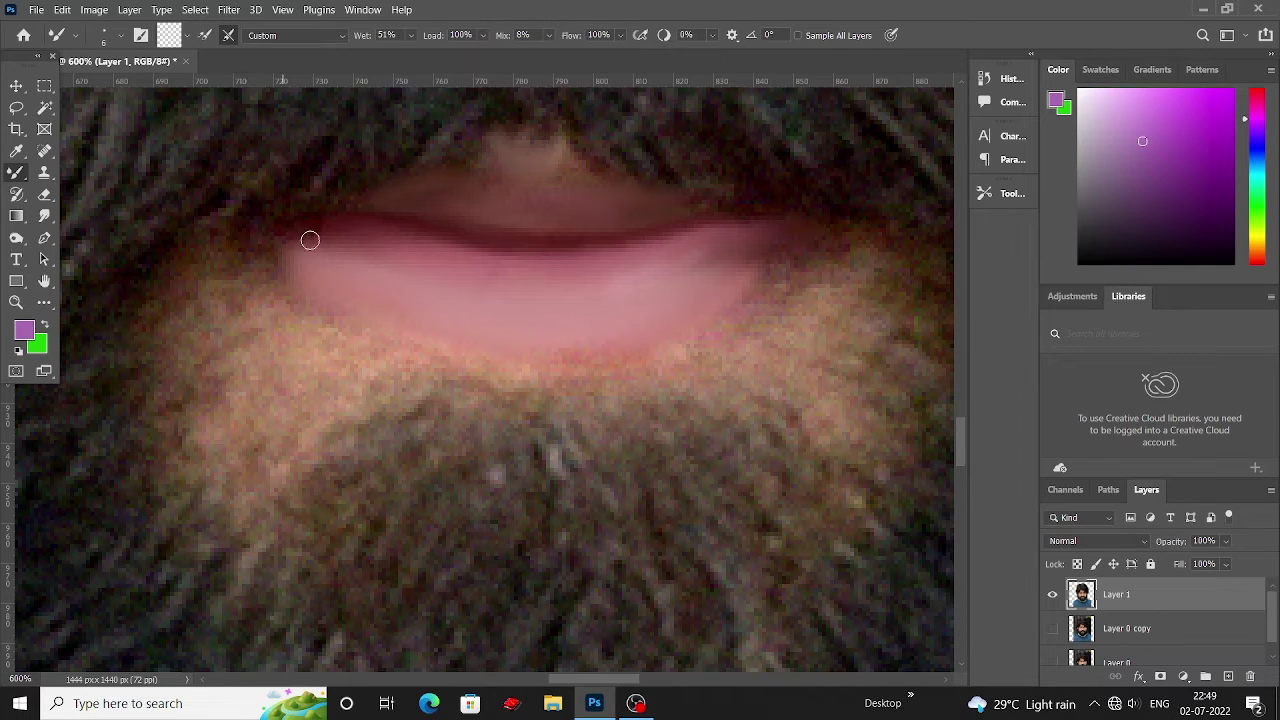
scroll(624, 224, down, 2)
drag(273, 227, 236, 286)
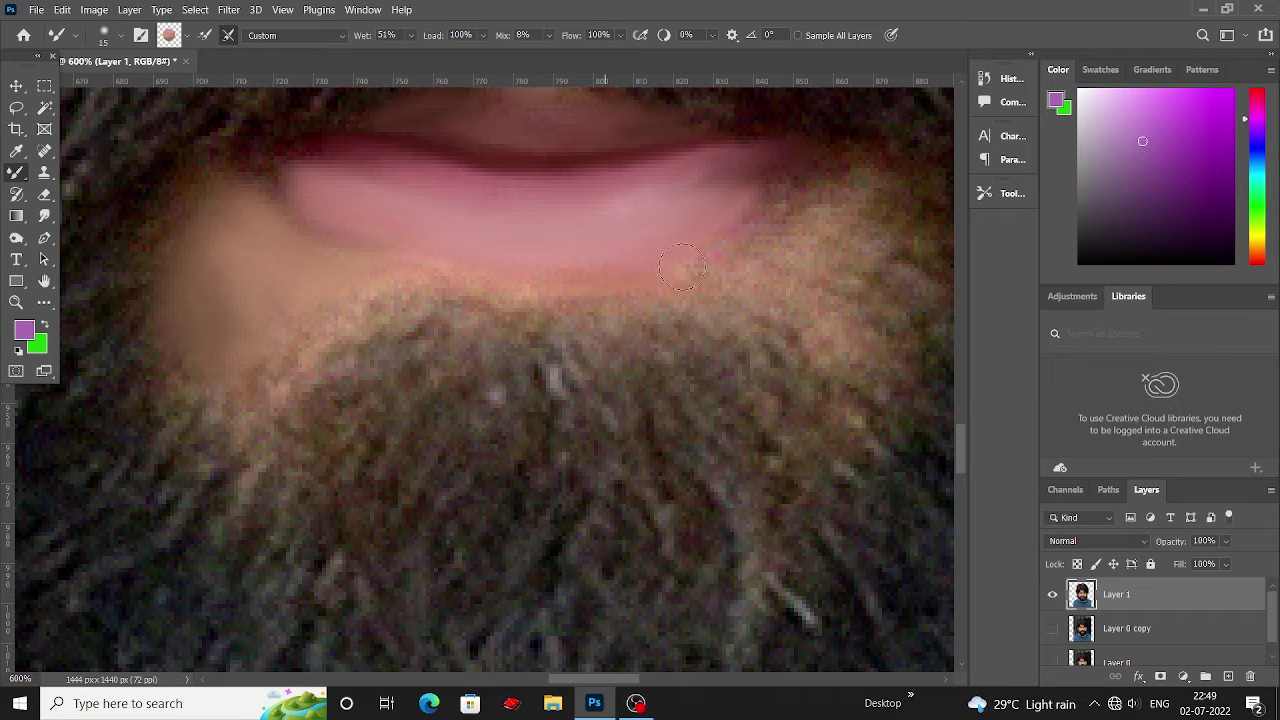
scroll(682, 267, right, 4)
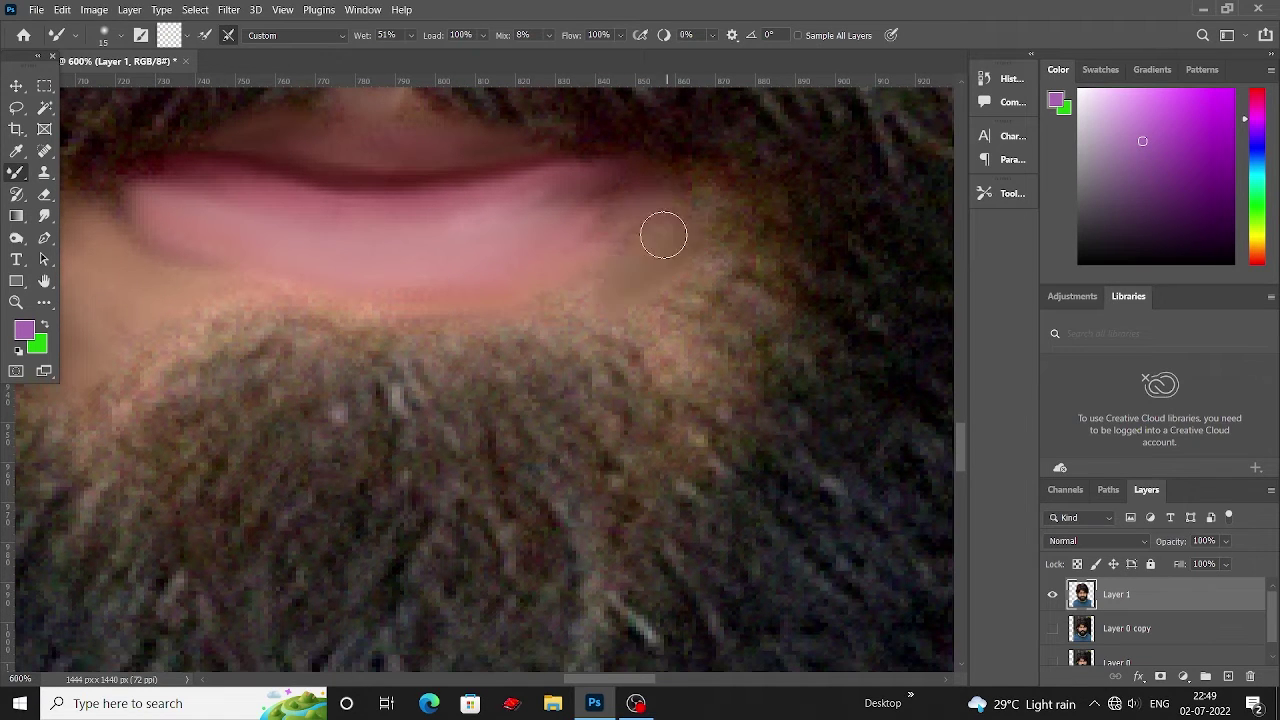
scroll(657, 309, left, 4)
scroll(657, 309, up, 1)
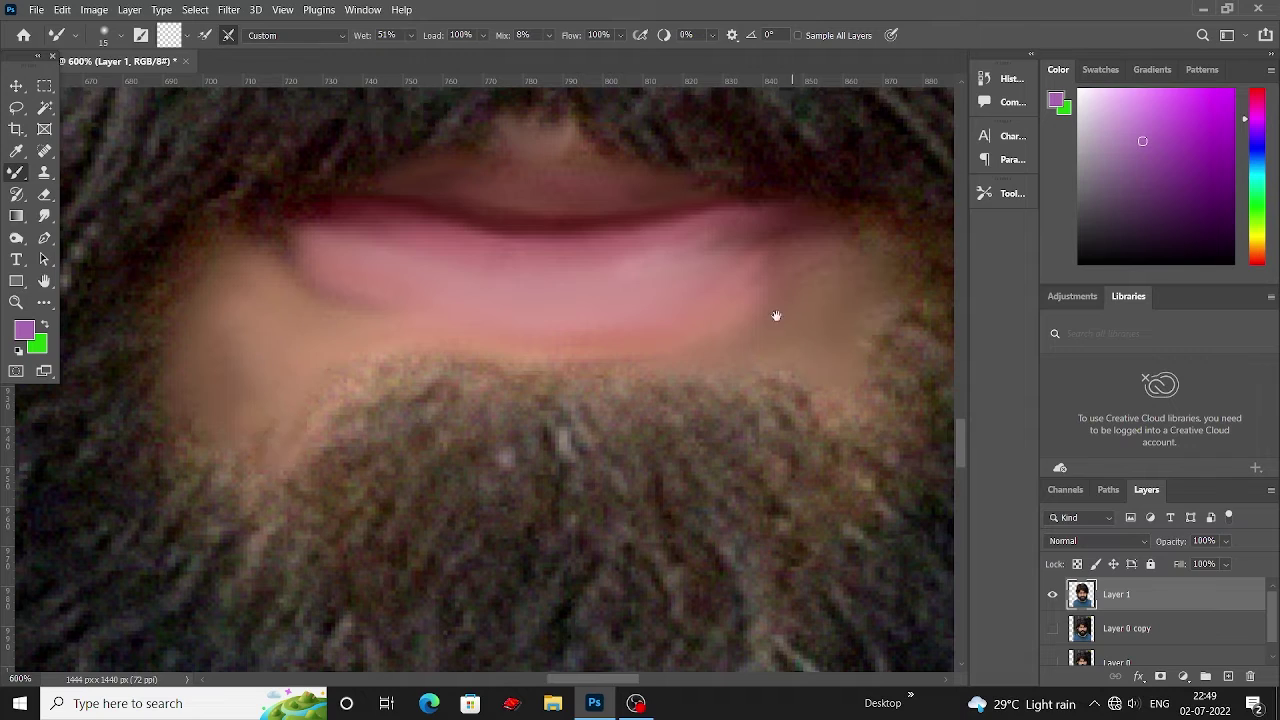
Pan to the neck and smooth the skin along the T-shirt collar edge.
scroll(640, 346, down, 3)
scroll(537, 303, down, 3)
scroll(571, 323, down, 2)
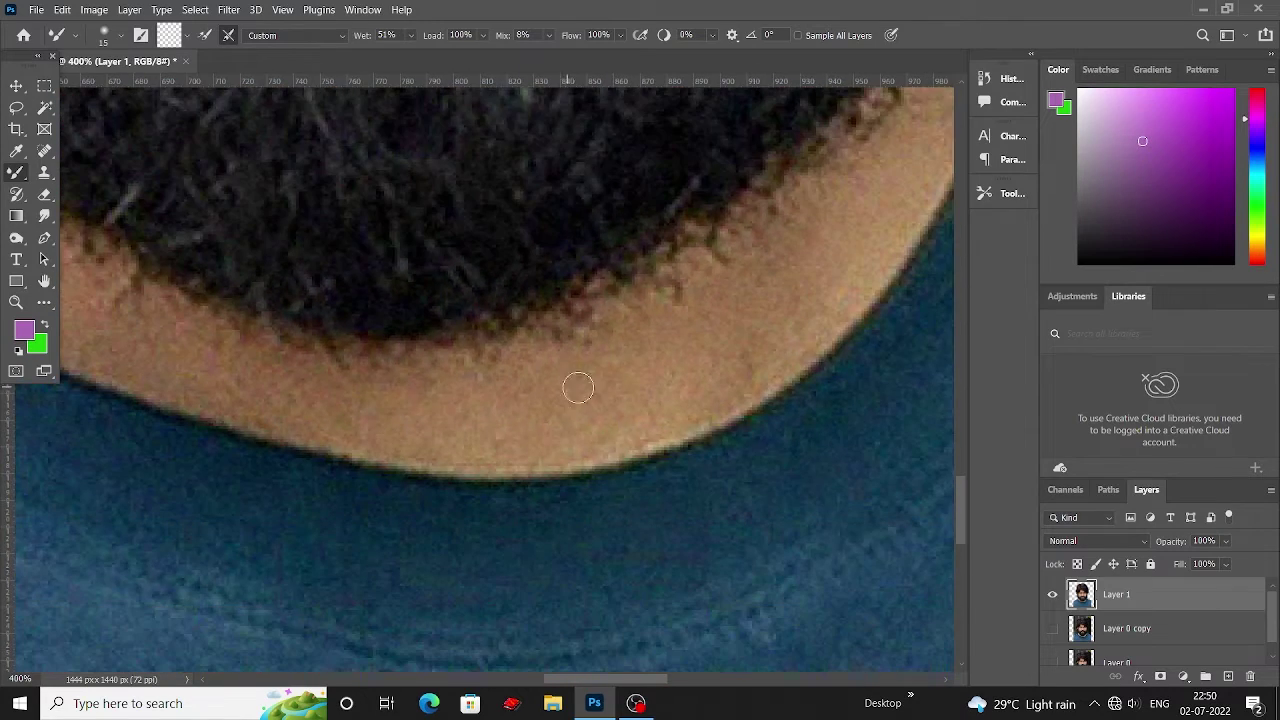
scroll(627, 315, up, 1)
scroll(620, 315, right, 3)
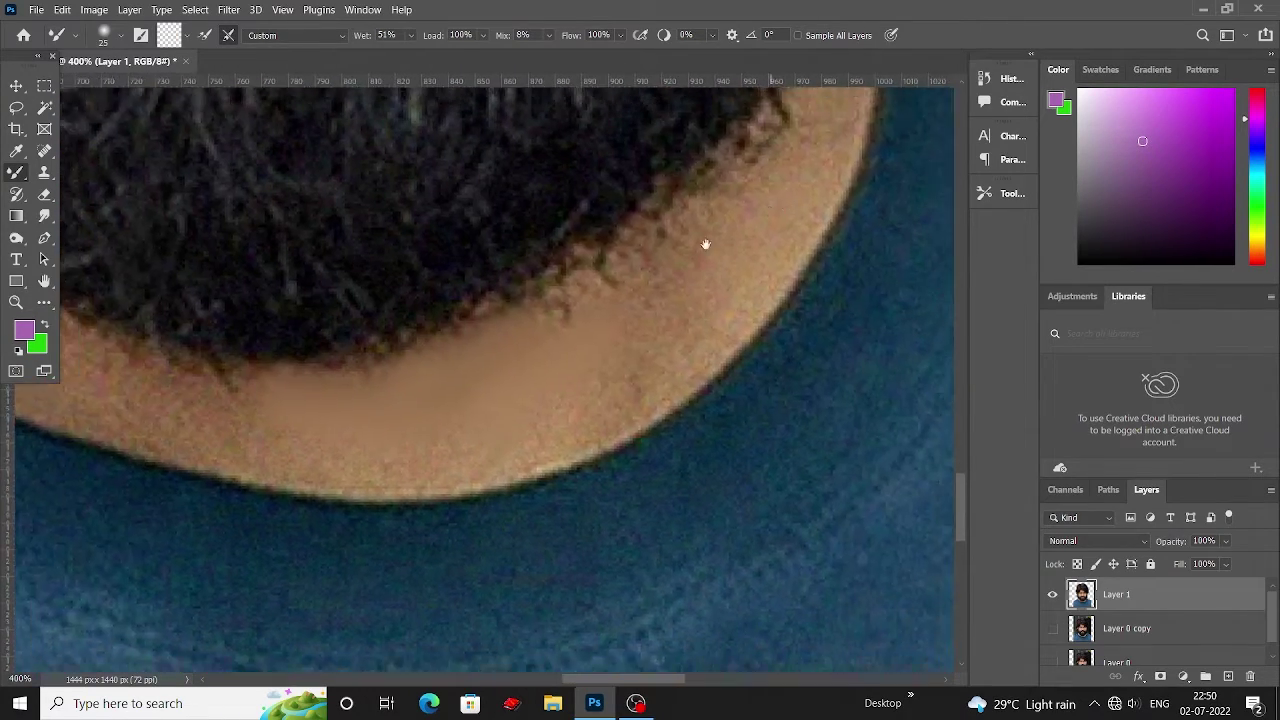
scroll(610, 315, right, 3)
scroll(600, 315, up, 2)
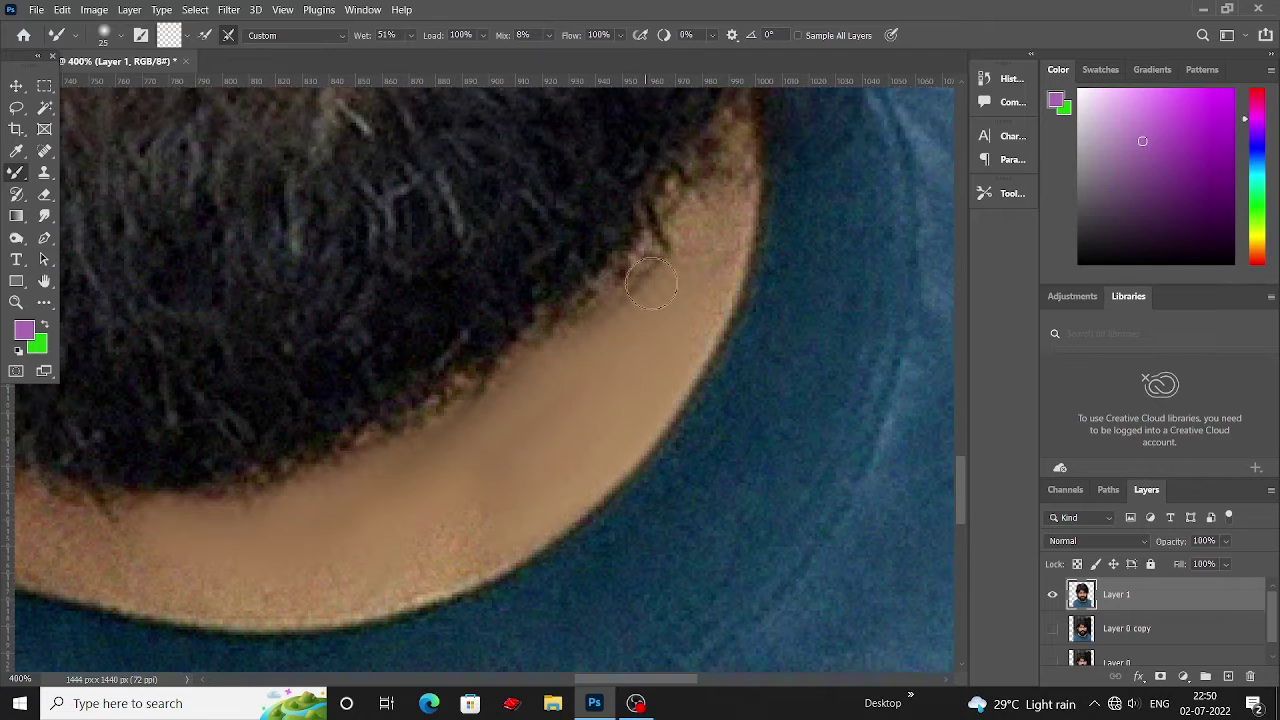
scroll(720, 277, down, 2)
scroll(720, 277, left, 5)
scroll(600, 470, left, 2)
scroll(530, 480, left, 2)
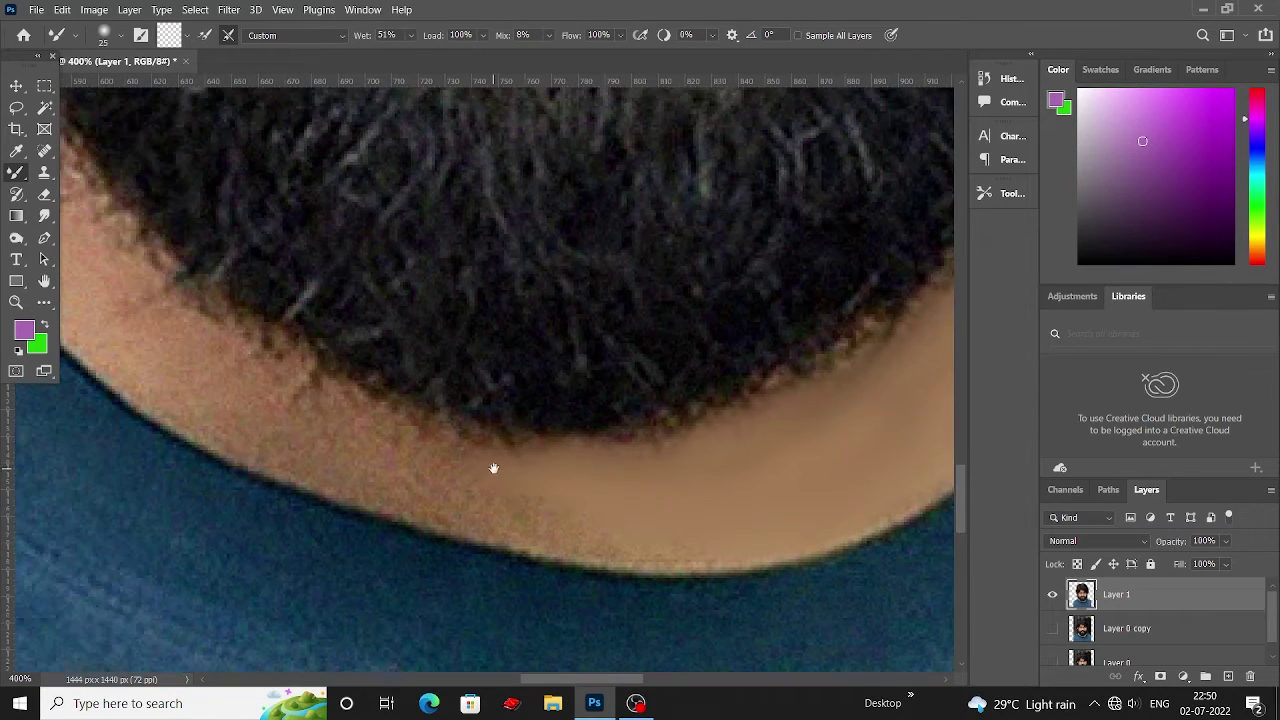
scroll(240, 400, left, 5)
scroll(355, 423, up, 1)
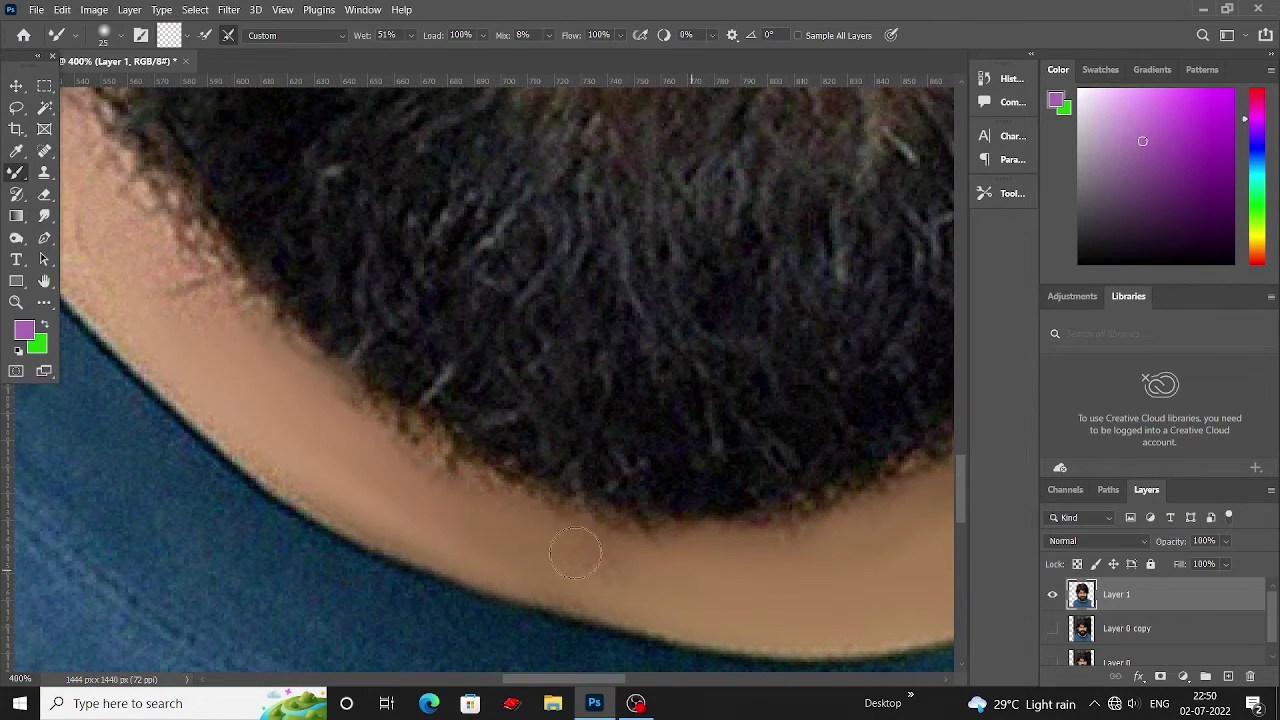
scroll(333, 361, left, 5)
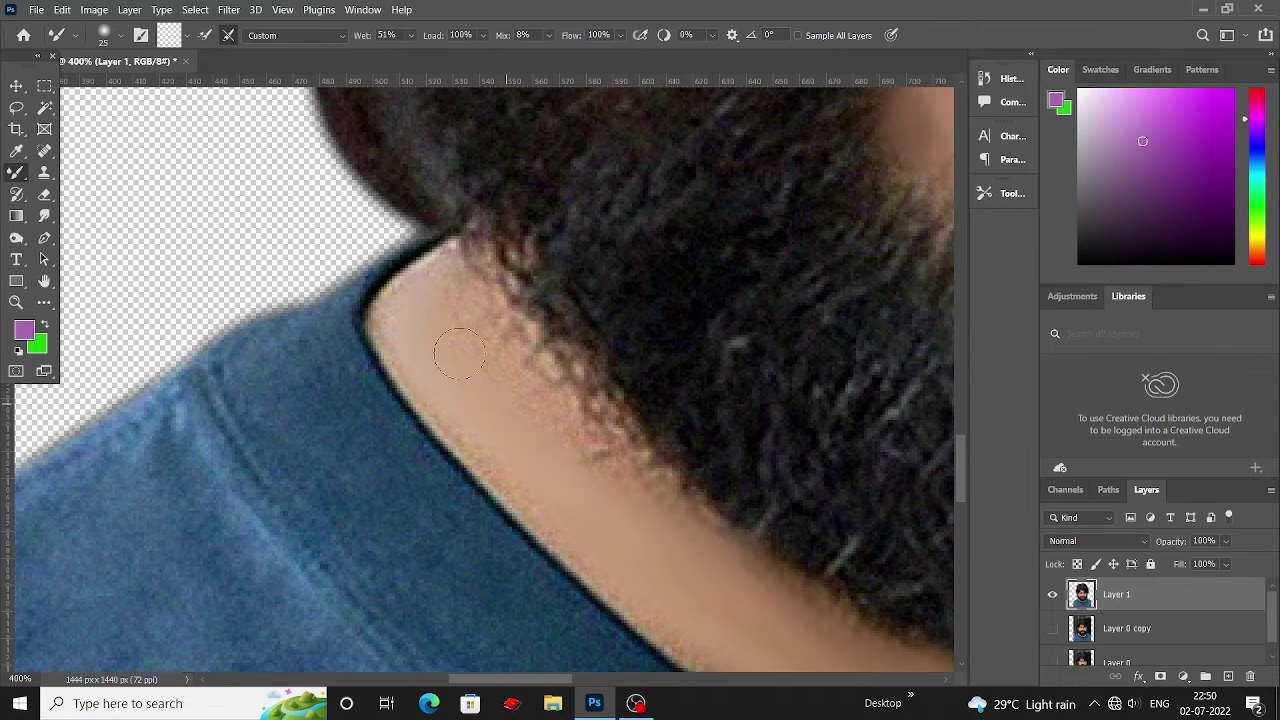
scroll(473, 291, down, 2)
drag(657, 486, 750, 546)
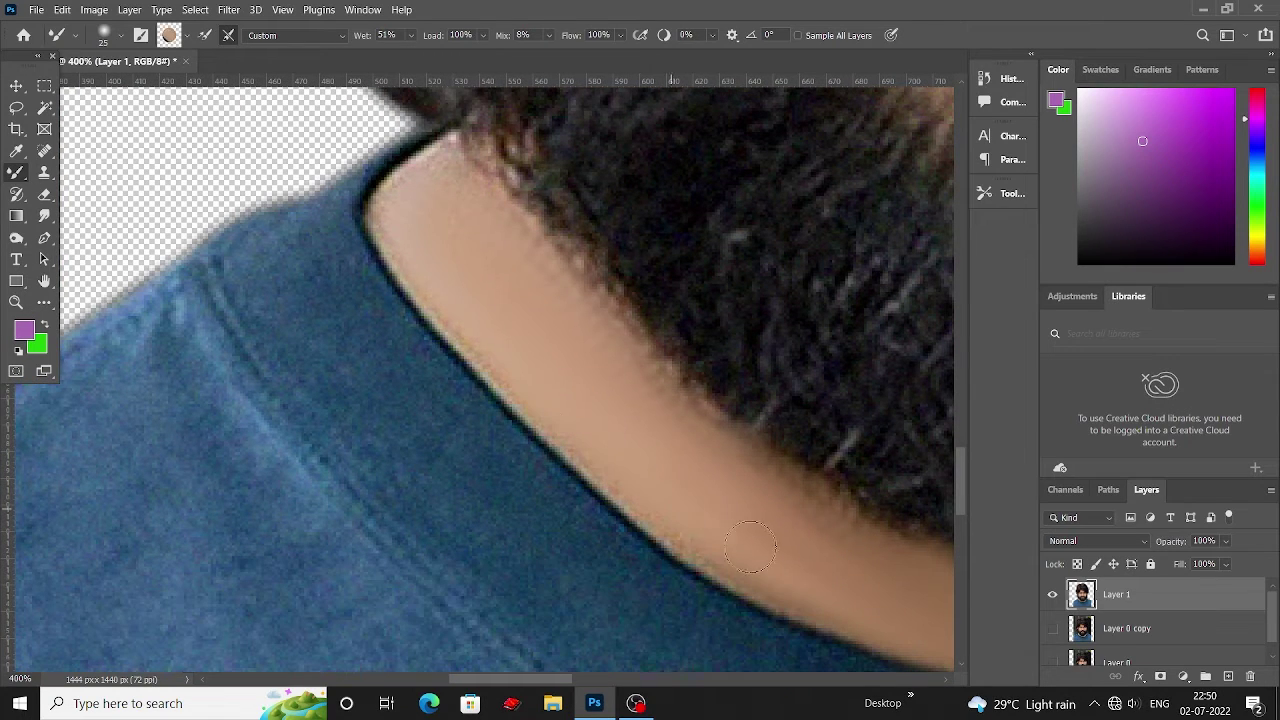
scroll(543, 366, right, 2)
scroll(535, 400, right, 2)
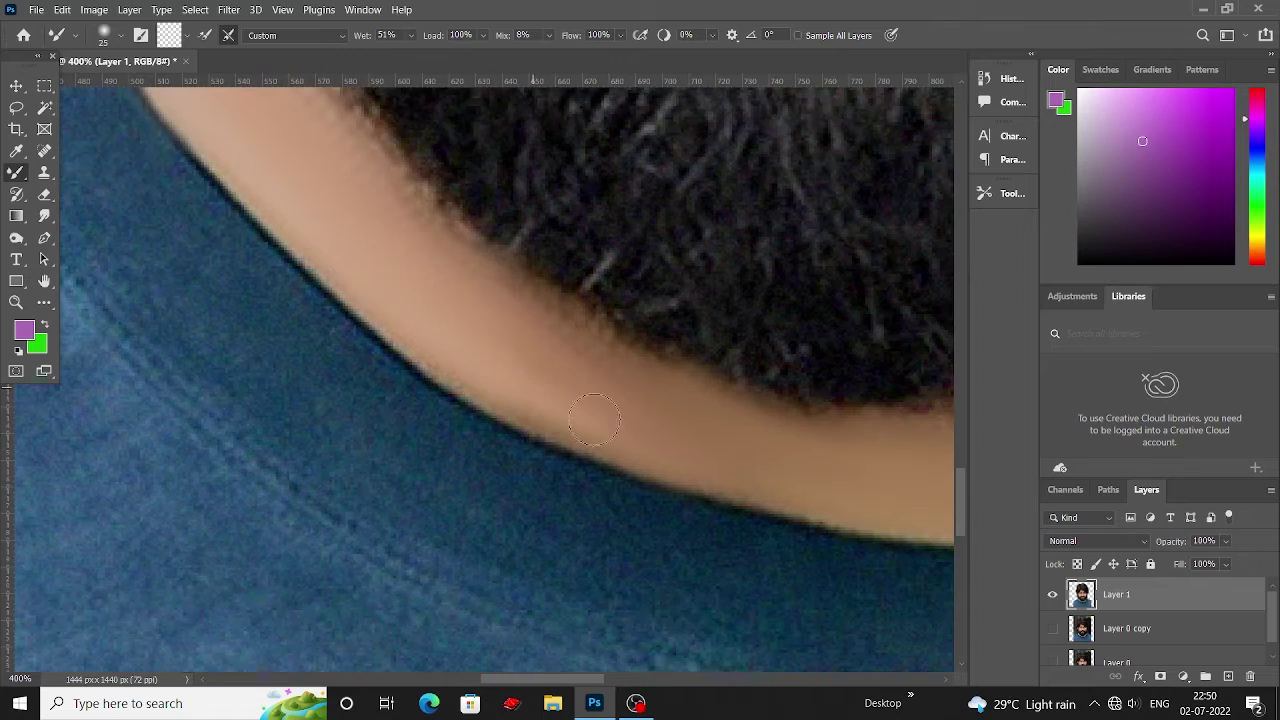
scroll(543, 322, right, 3)
scroll(543, 322, down, 1)
scroll(719, 377, down, 1)
Smear the shirt's blue paint outward past the right shoulder edge.
scroll(766, 309, down, 1)
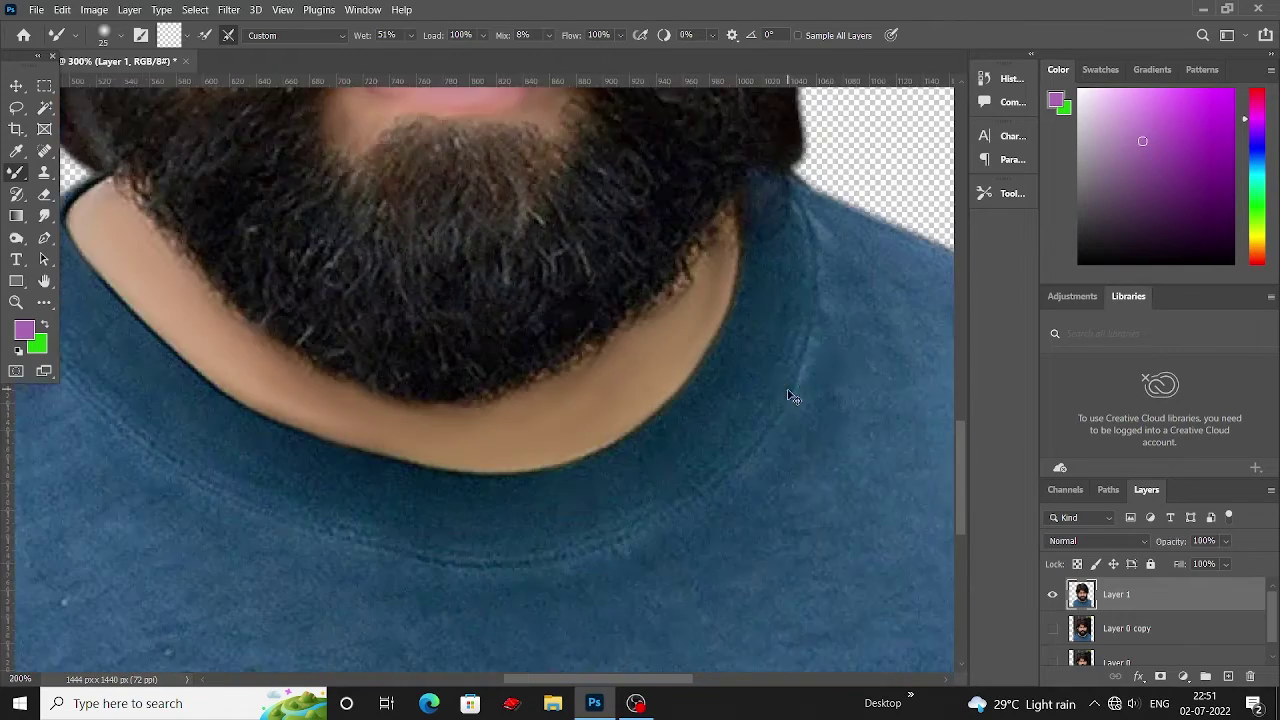
scroll(540, 345, down, 1)
scroll(437, 343, right, 3)
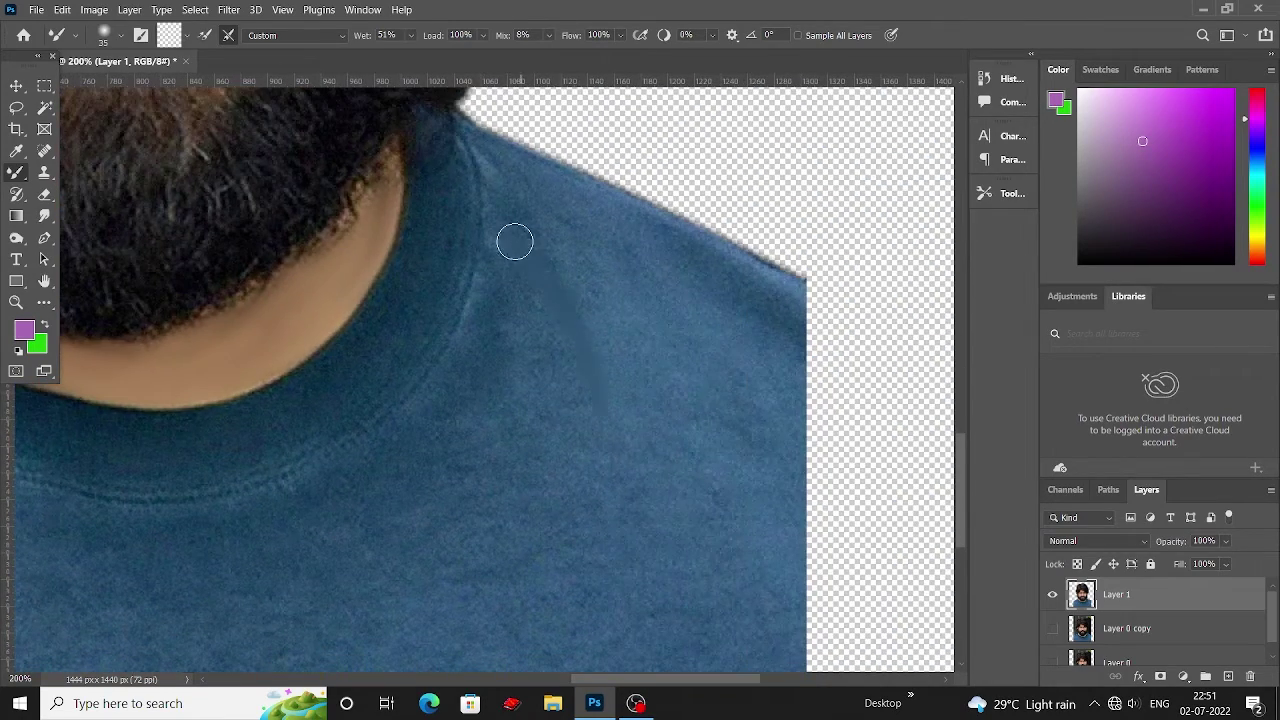
scroll(519, 205, up, 1)
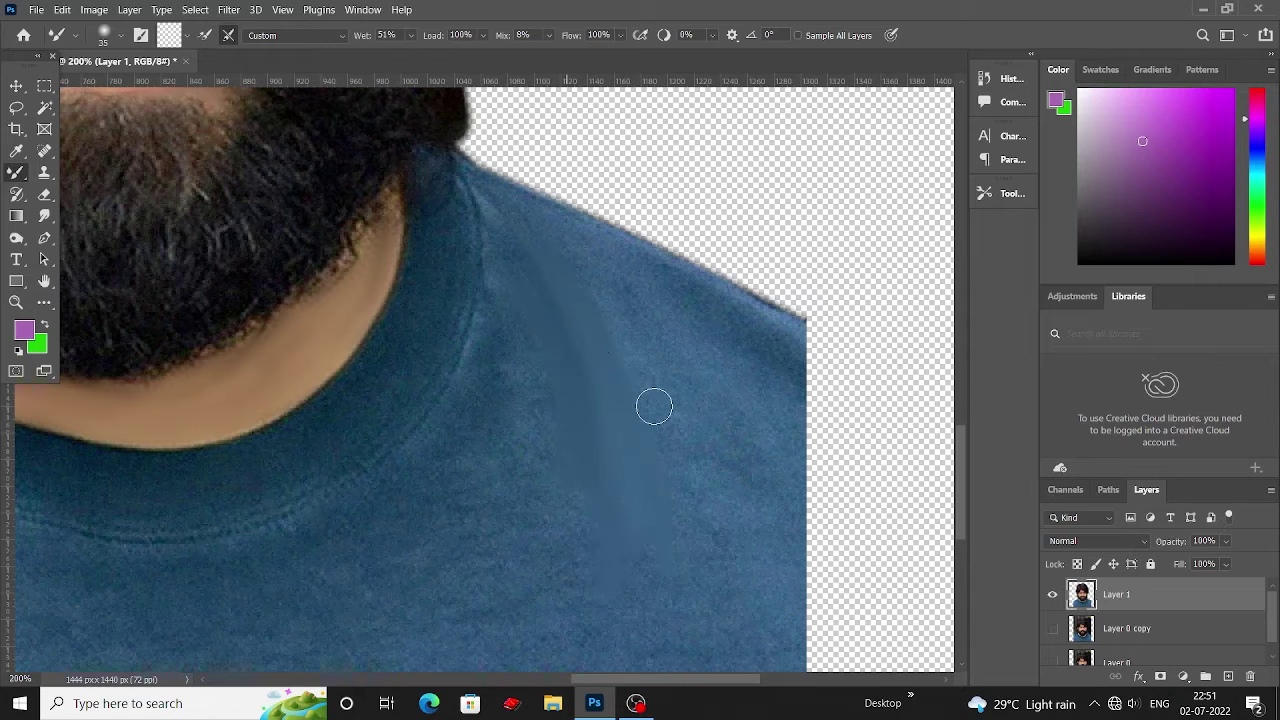
scroll(578, 486, up, 1)
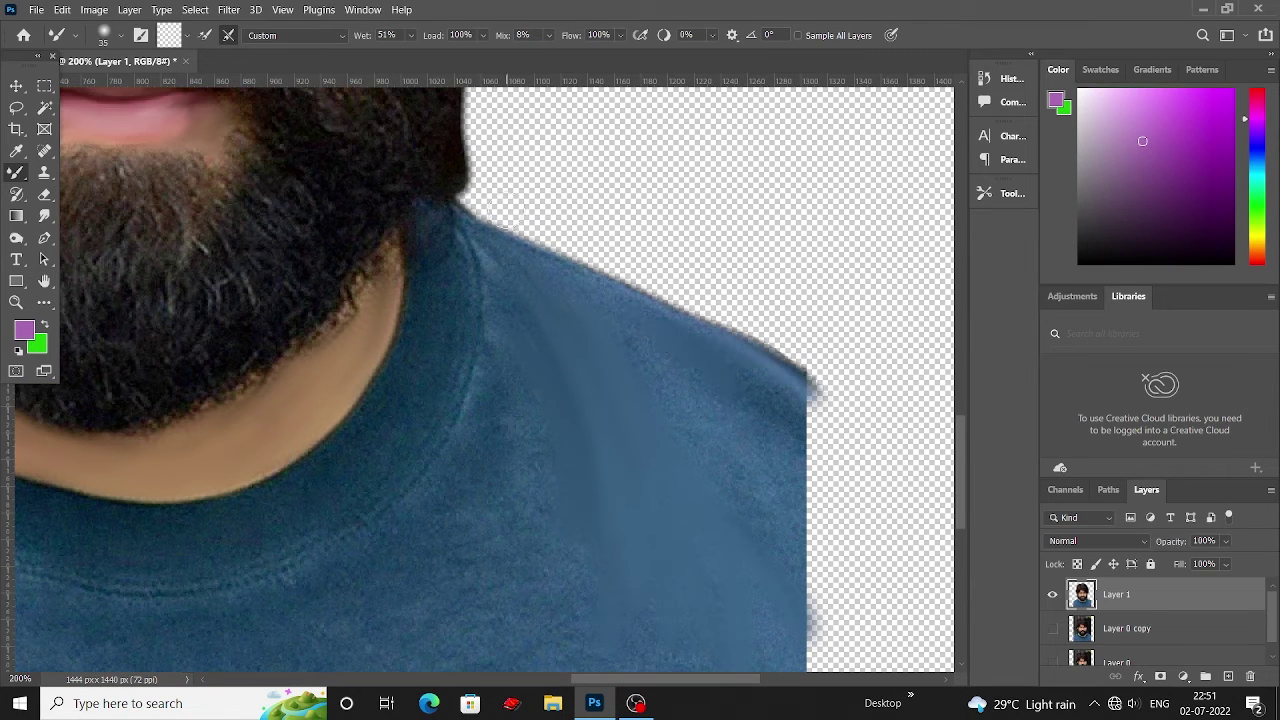
drag(806, 413, 850, 520)
scroll(850, 520, down, 2)
scroll(700, 450, right, 2)
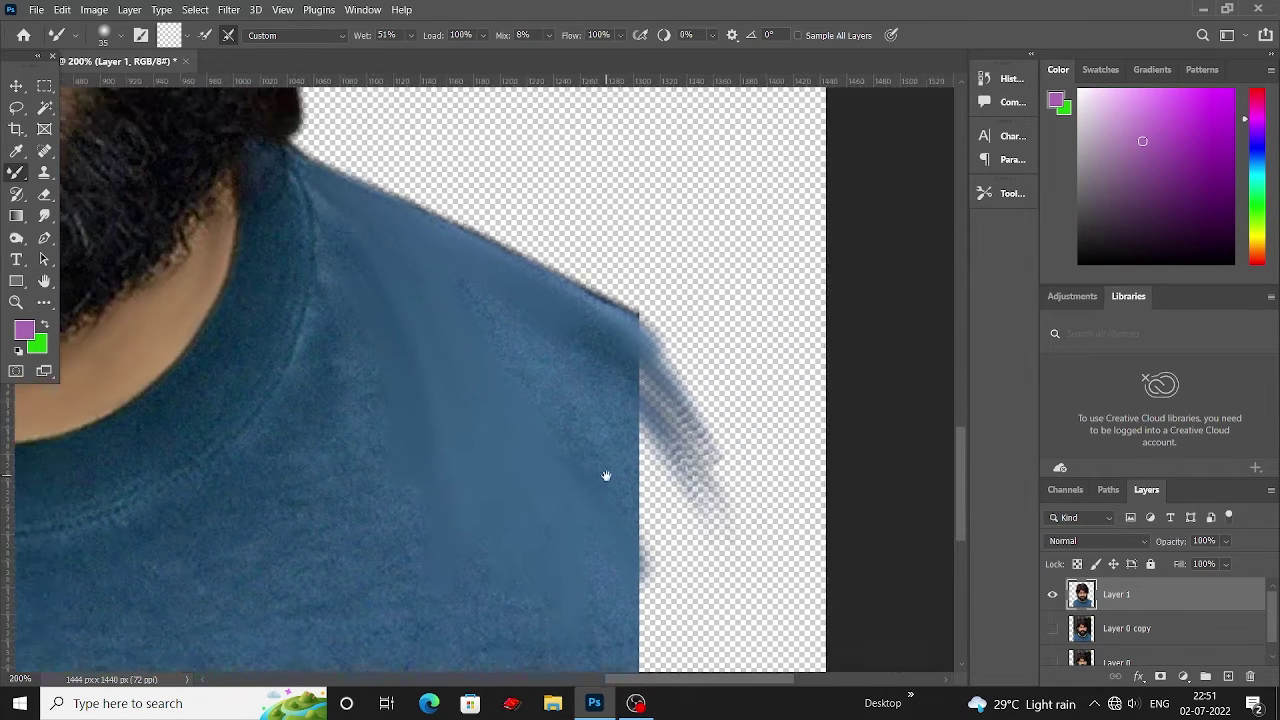
drag(640, 300, 714, 543)
drag(645, 270, 745, 555)
drag(677, 434, 790, 560)
drag(660, 300, 815, 600)
scroll(157, 166, down, 1)
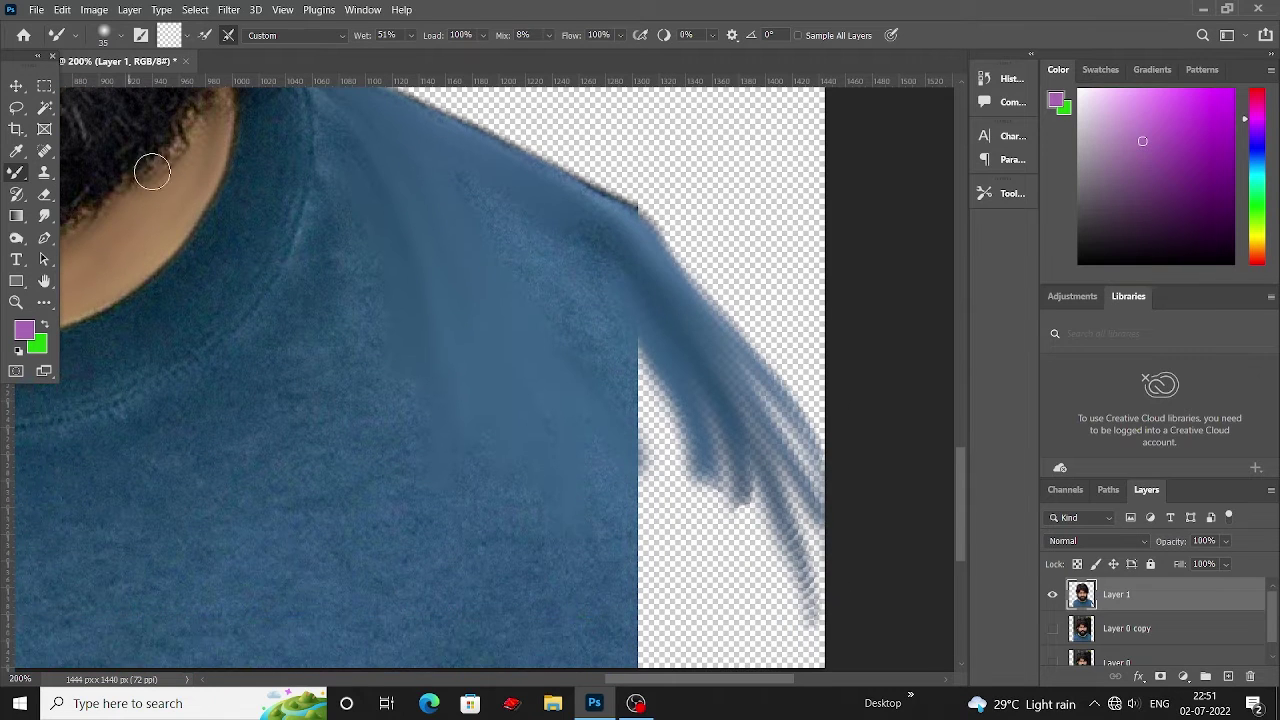
Reshape the right shoulder into a smooth curve and fill the bottom-right transparent gap with blue.
drag(620, 232, 790, 505)
drag(549, 271, 740, 540)
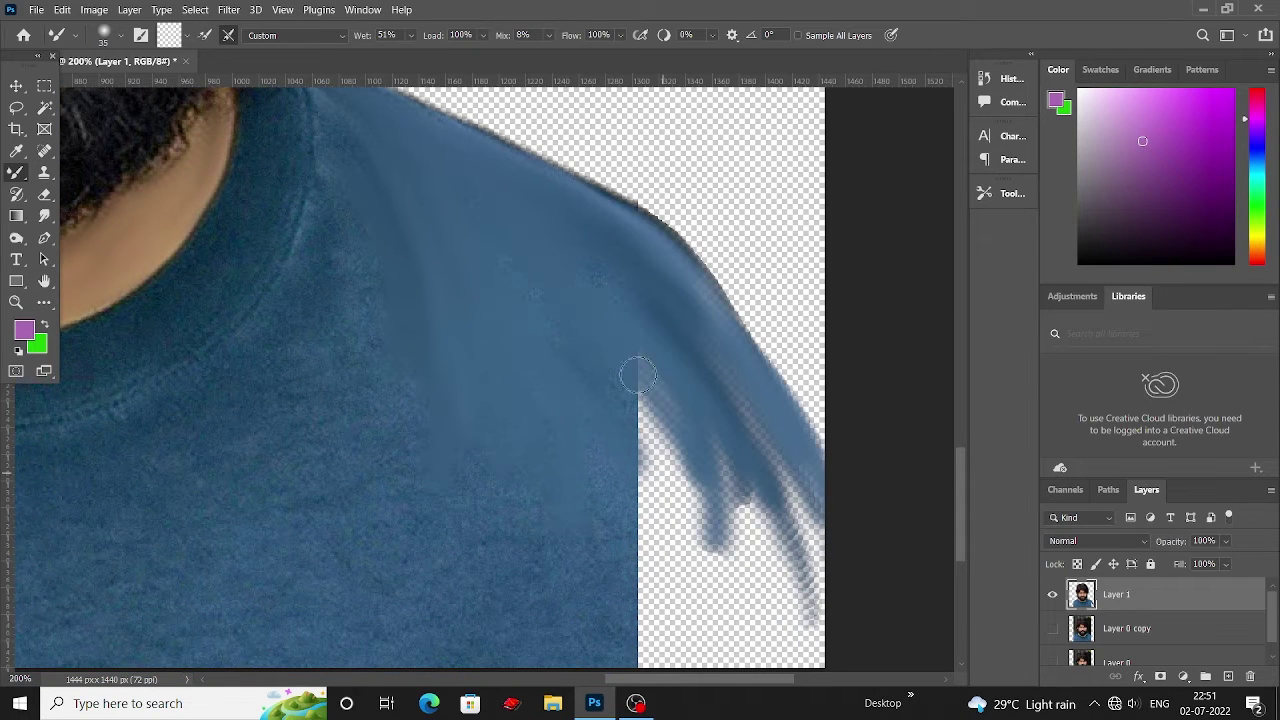
drag(640, 370, 800, 570)
drag(703, 331, 800, 600)
drag(685, 245, 771, 389)
drag(740, 345, 810, 455)
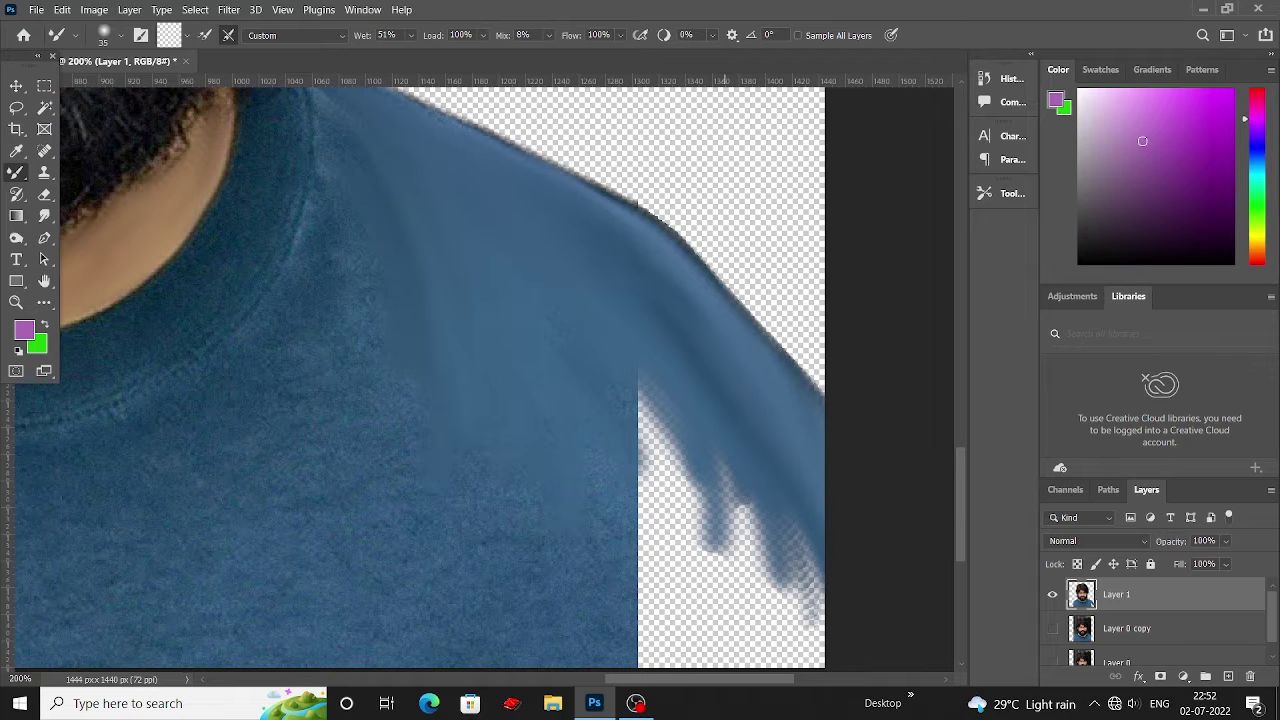
drag(620, 366, 617, 449)
scroll(617, 449, down, 1)
drag(650, 560, 610, 502)
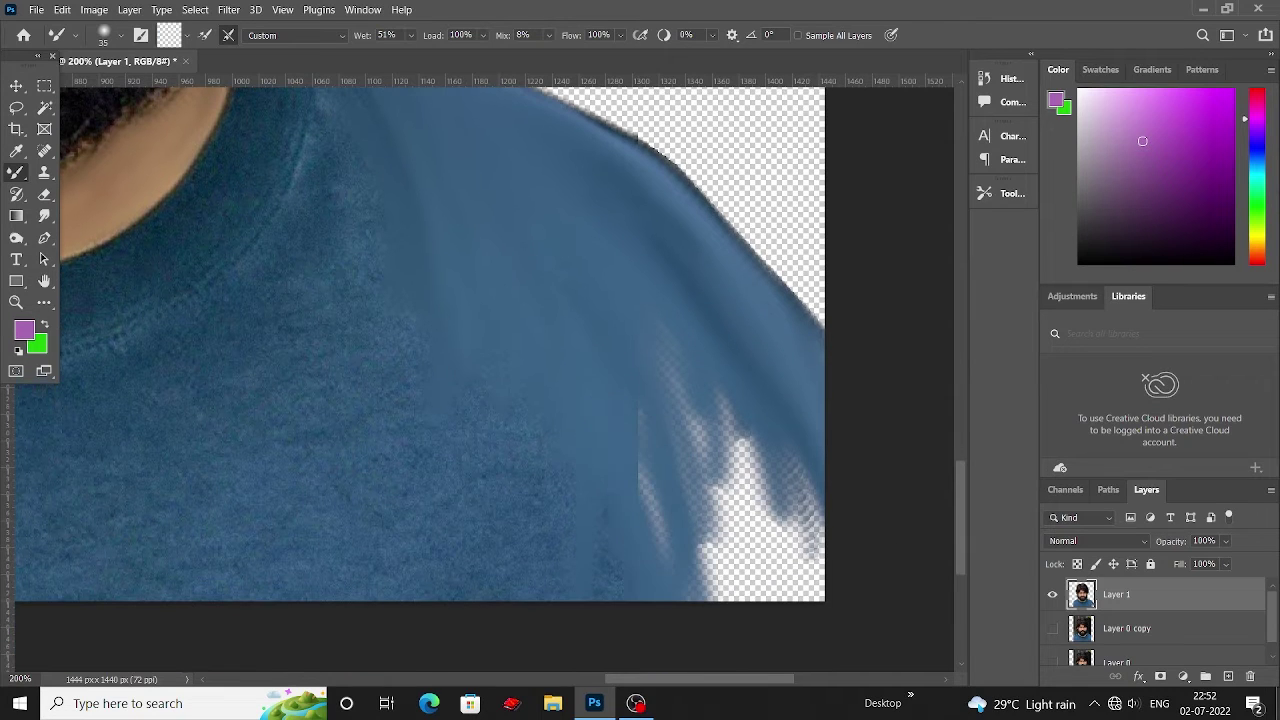
drag(701, 613, 622, 428)
mouse_move(616, 331)
mouse_down()
mouse_move(743, 429)
mouse_move(814, 460)
mouse_move(711, 571)
mouse_move(757, 580)
mouse_move(766, 531)
mouse_move(800, 503)
mouse_up()
Enlarge the brush slightly and blend the remaining textured shirt patch smooth.
scroll(654, 414, down, 1)
scroll(534, 249, up, 2)
scroll(534, 249, up, 3)
scroll(540, 200, left, 2)
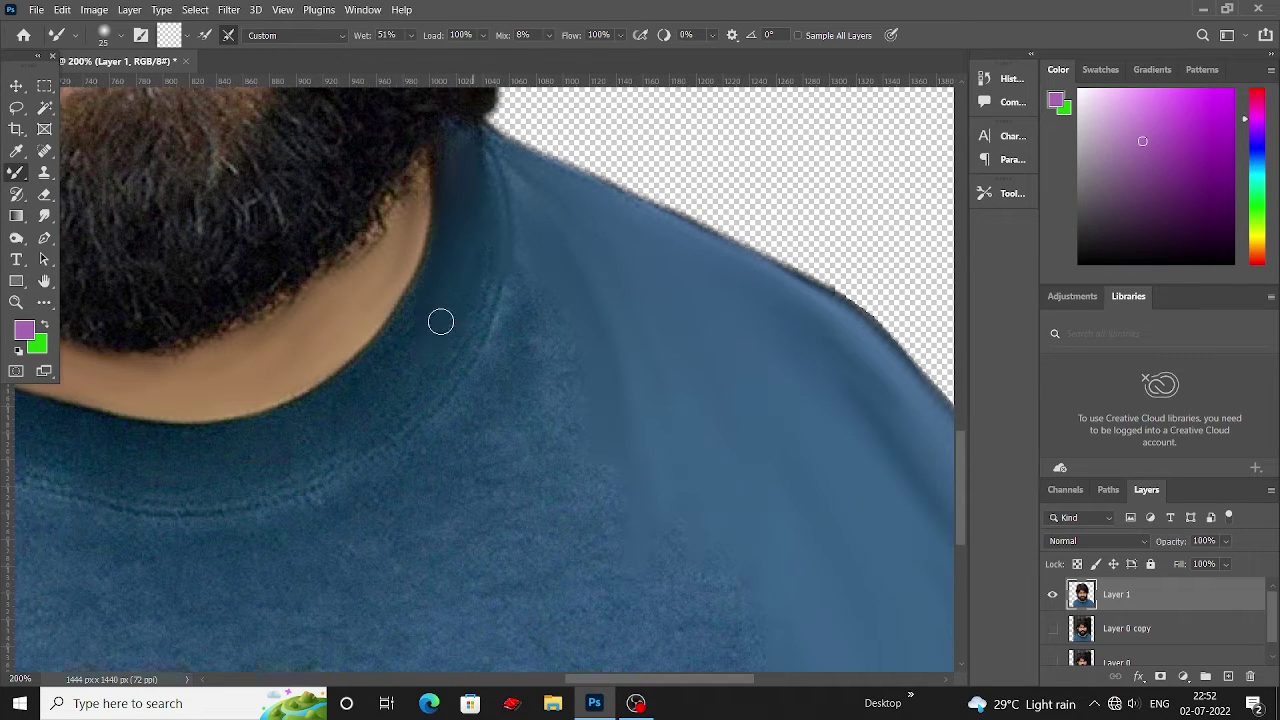
scroll(441, 321, down, 1)
key(bracketright)
scroll(486, 257, left, 1)
scroll(583, 200, down, 1)
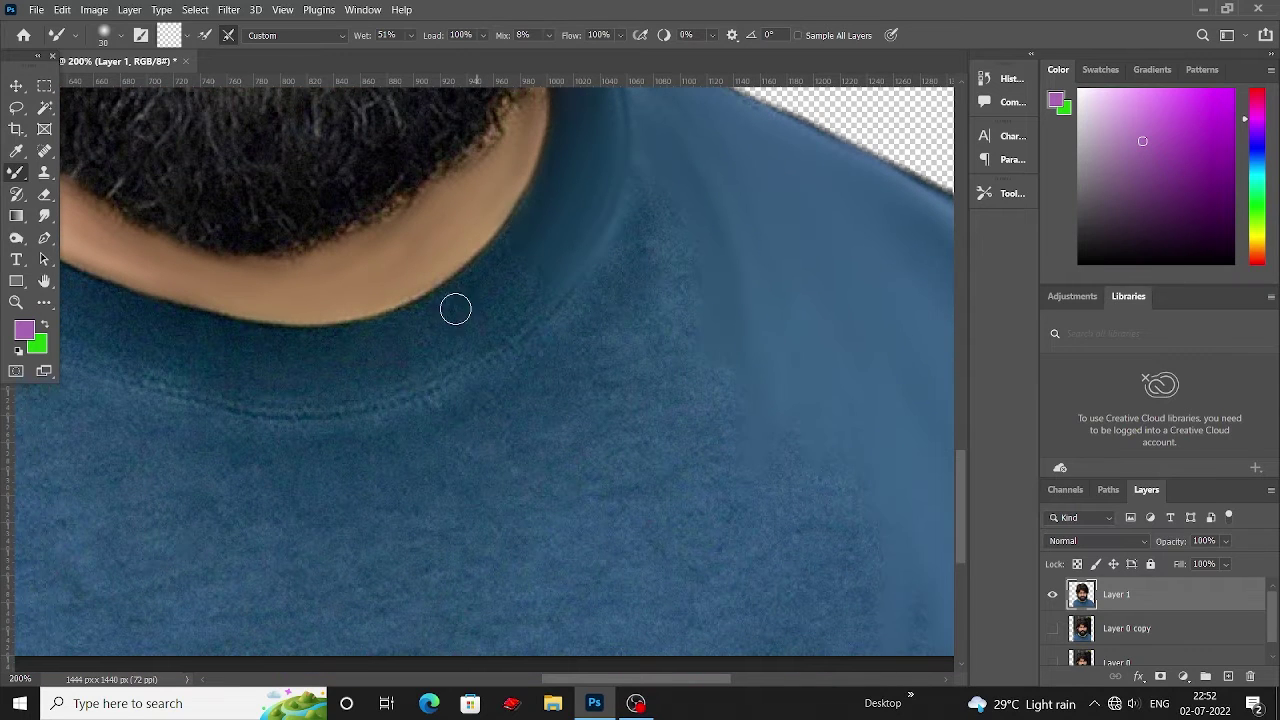
scroll(519, 253, down, 1)
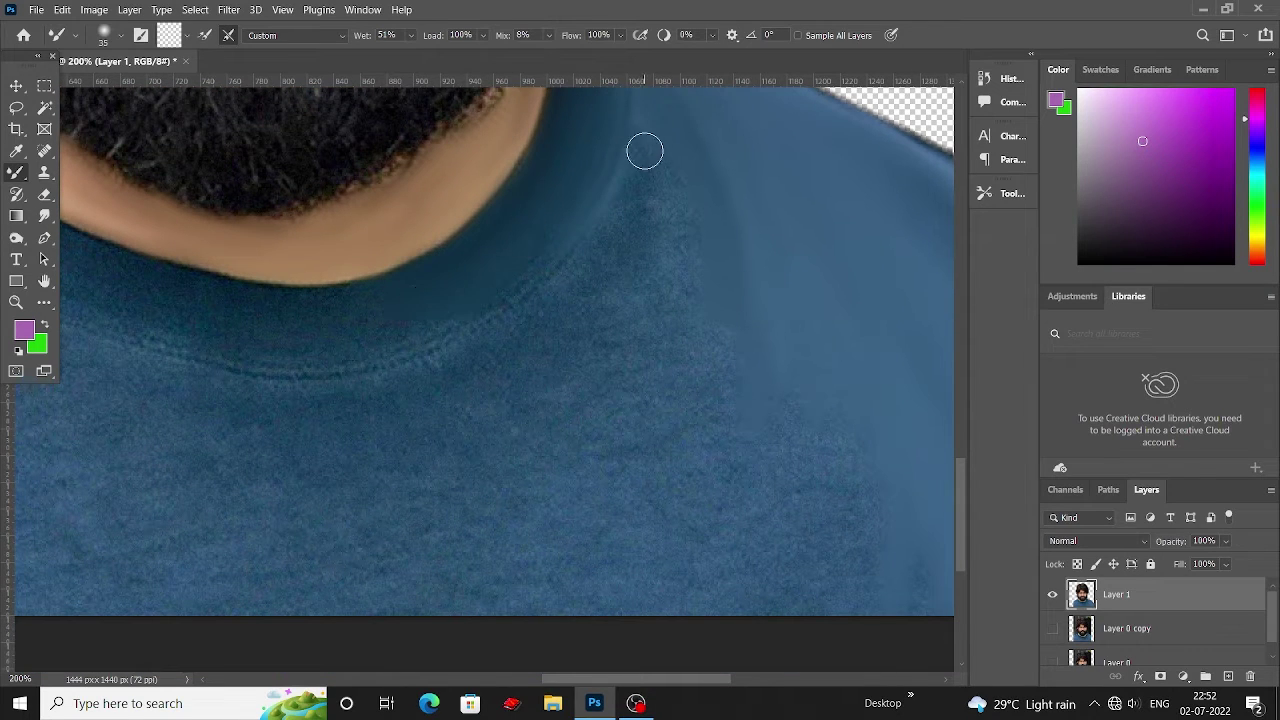
scroll(374, 312, up, 2)
scroll(680, 400, down, 1)
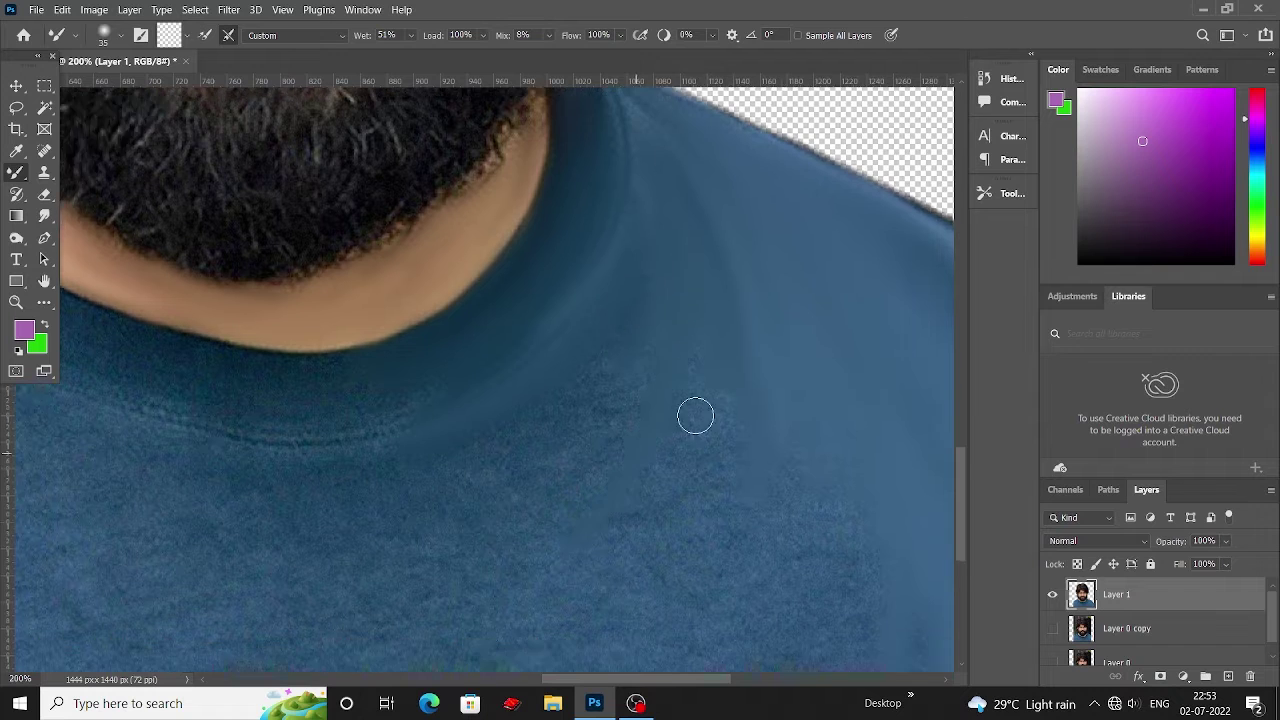
scroll(650, 430, down, 3)
scroll(630, 330, up, 2)
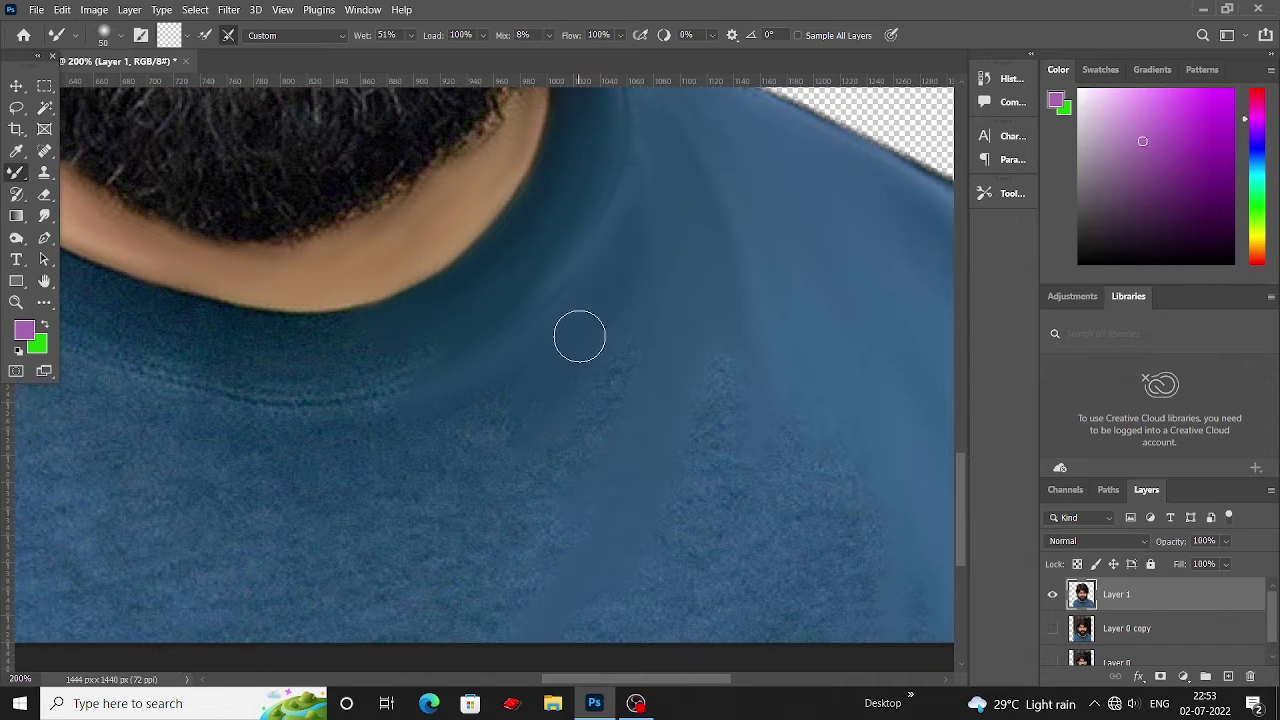
scroll(557, 420, up, 1)
scroll(491, 560, down, 3)
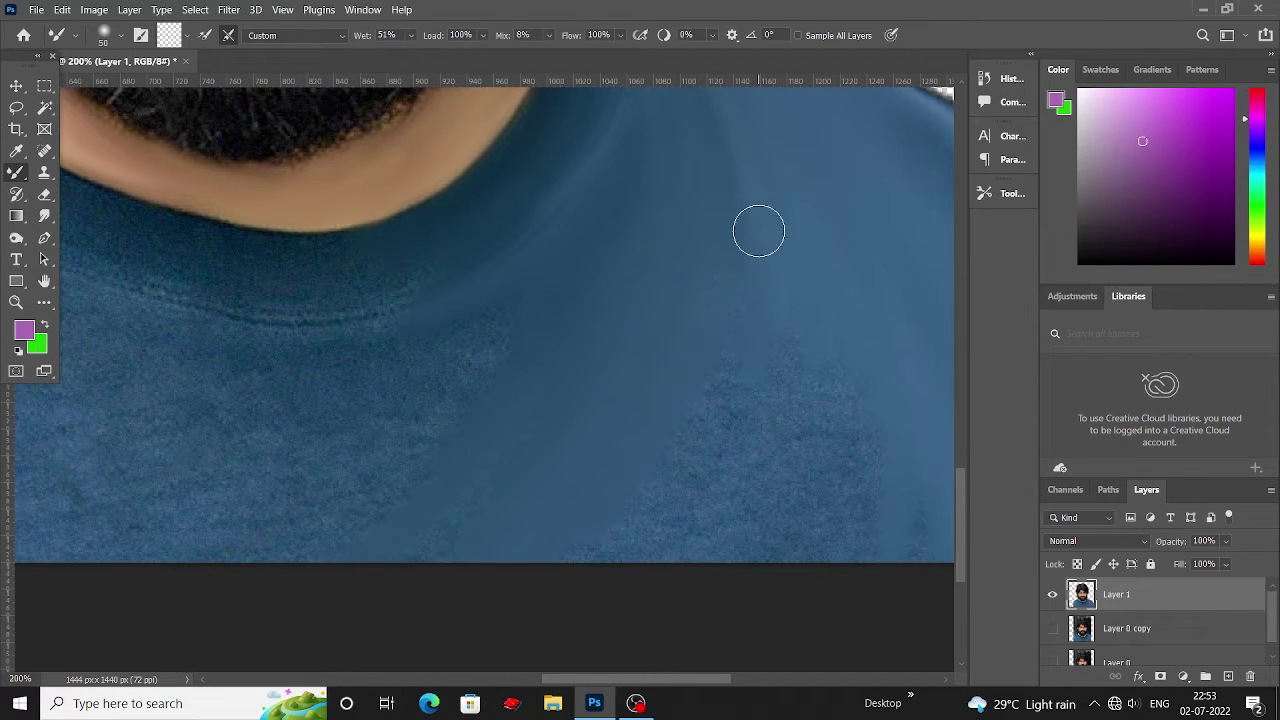
scroll(480, 520, up, 1)
scroll(520, 470, up, 1)
scroll(700, 440, down, 1)
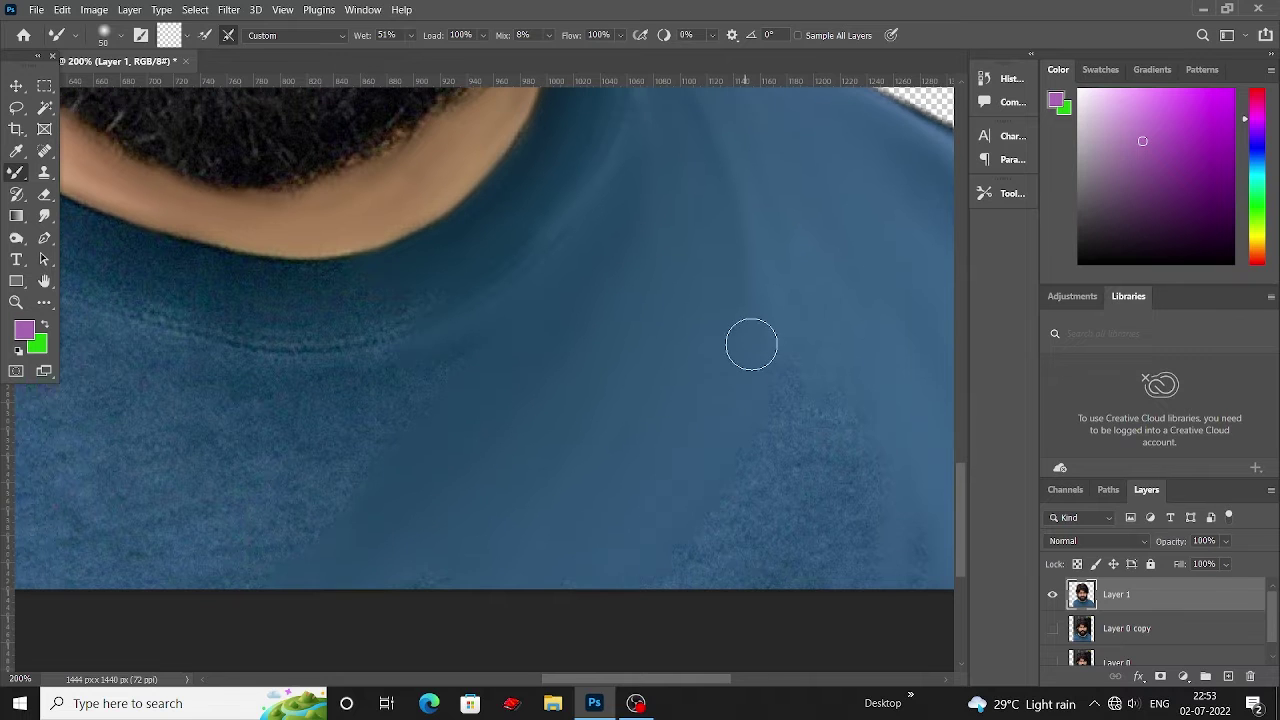
mouse_move(751, 344)
mouse_down()
mouse_move(792, 377)
mouse_move(755, 558)
mouse_up()
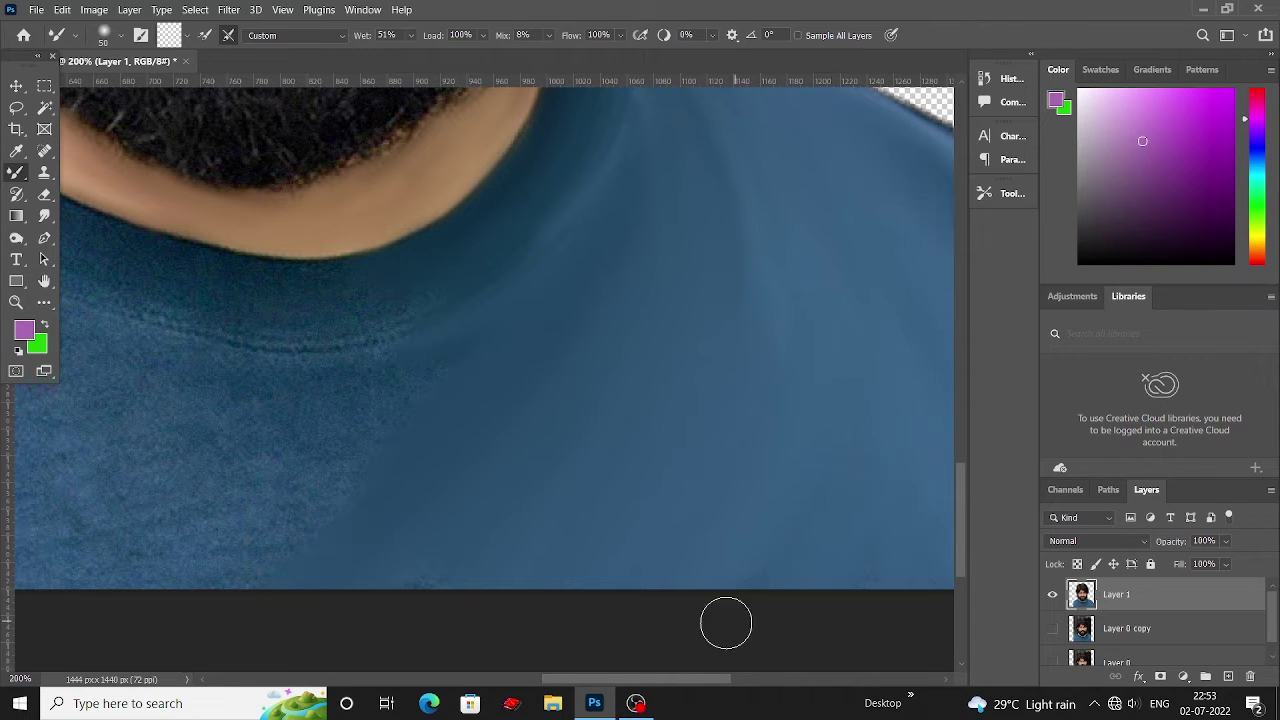
scroll(726, 560, up, 1)
scroll(429, 486, left, 5)
scroll(466, 400, left, 5)
Spread blue over the empty area beside the left shoulder and the lower-left checkered patch.
drag(436, 222, 228, 335)
drag(436, 295, 310, 380)
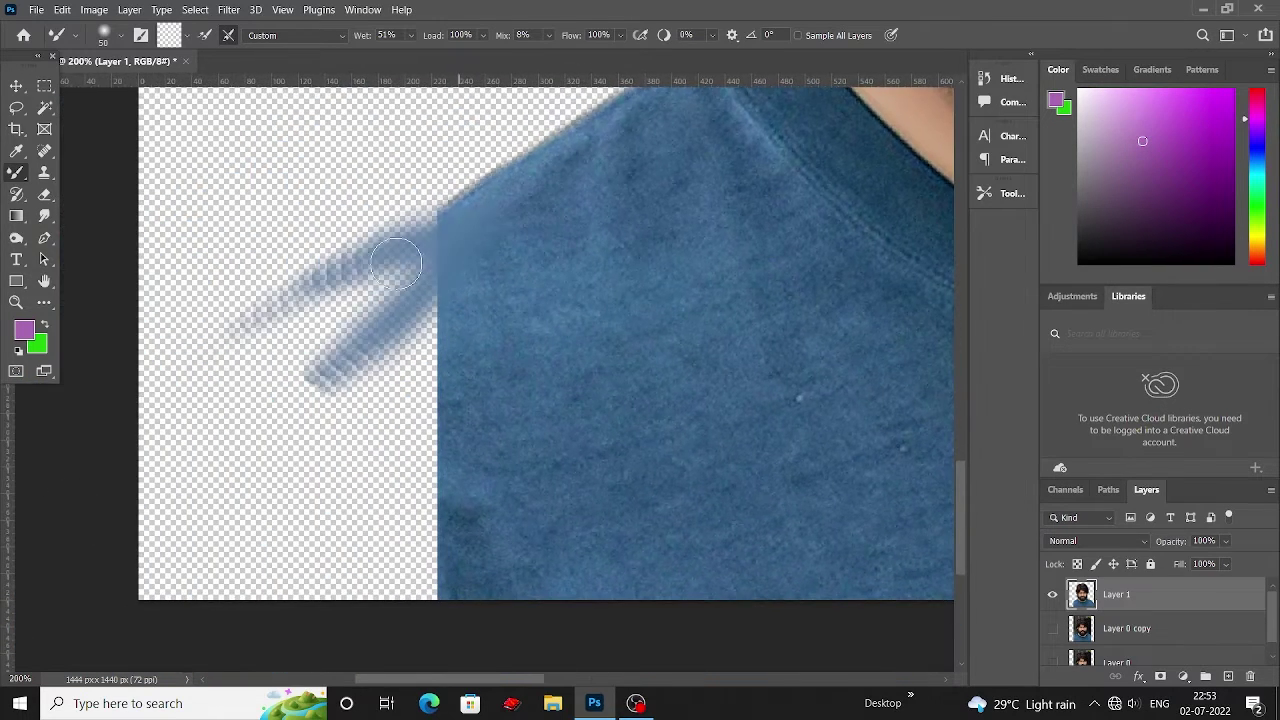
drag(396, 262, 477, 317)
scroll(477, 317, down, 1)
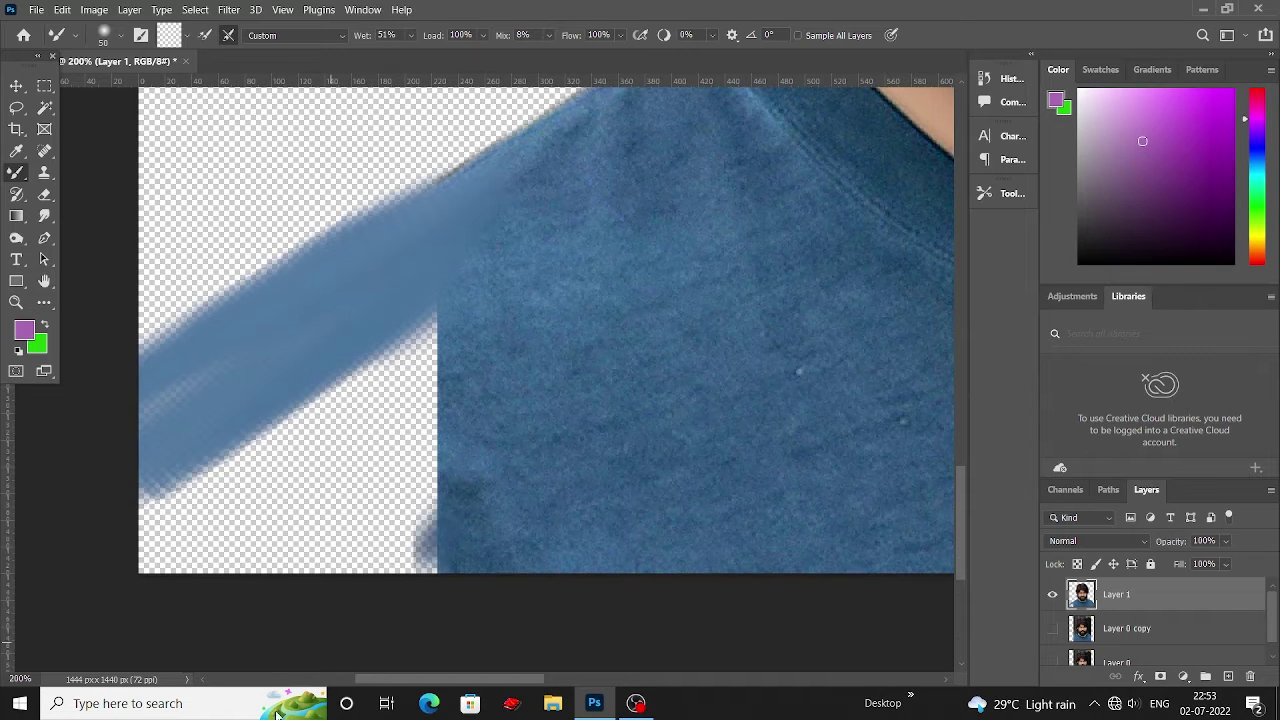
mouse_move(430, 555)
mouse_down()
mouse_move(194, 571)
mouse_move(323, 417)
mouse_move(300, 380)
mouse_up()
drag(160, 500, 380, 400)
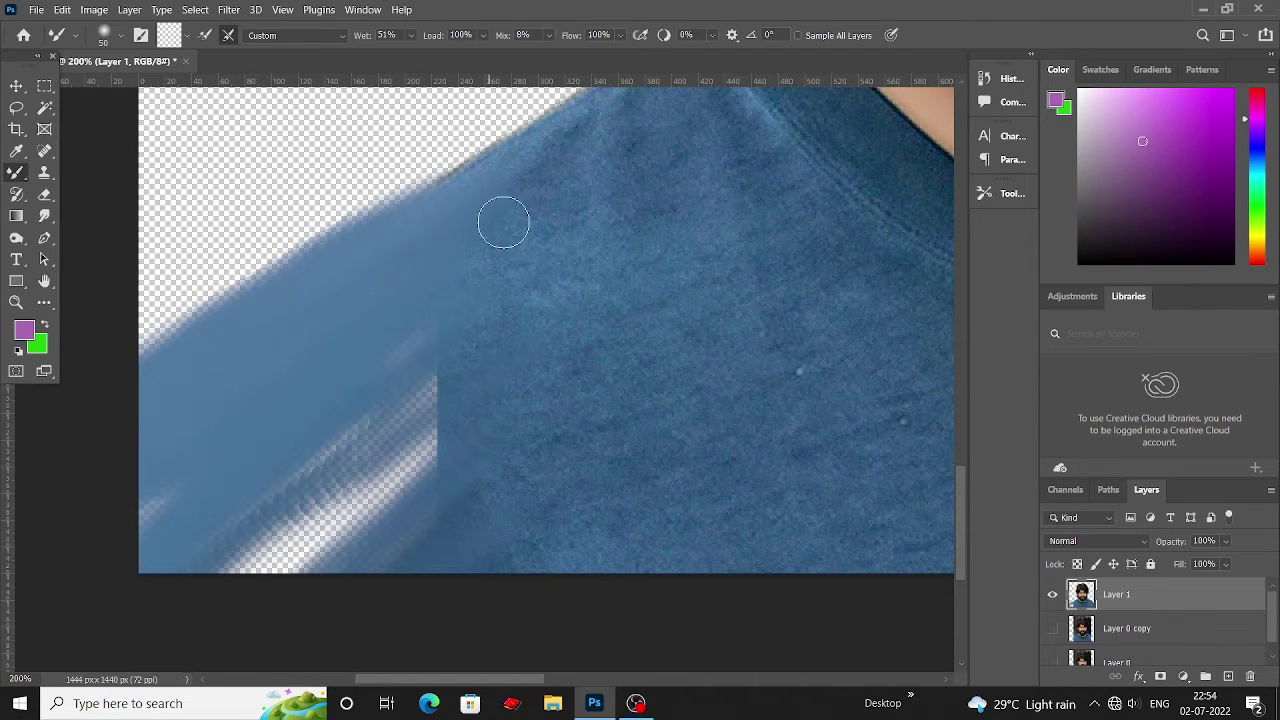
scroll(540, 190, up, 1)
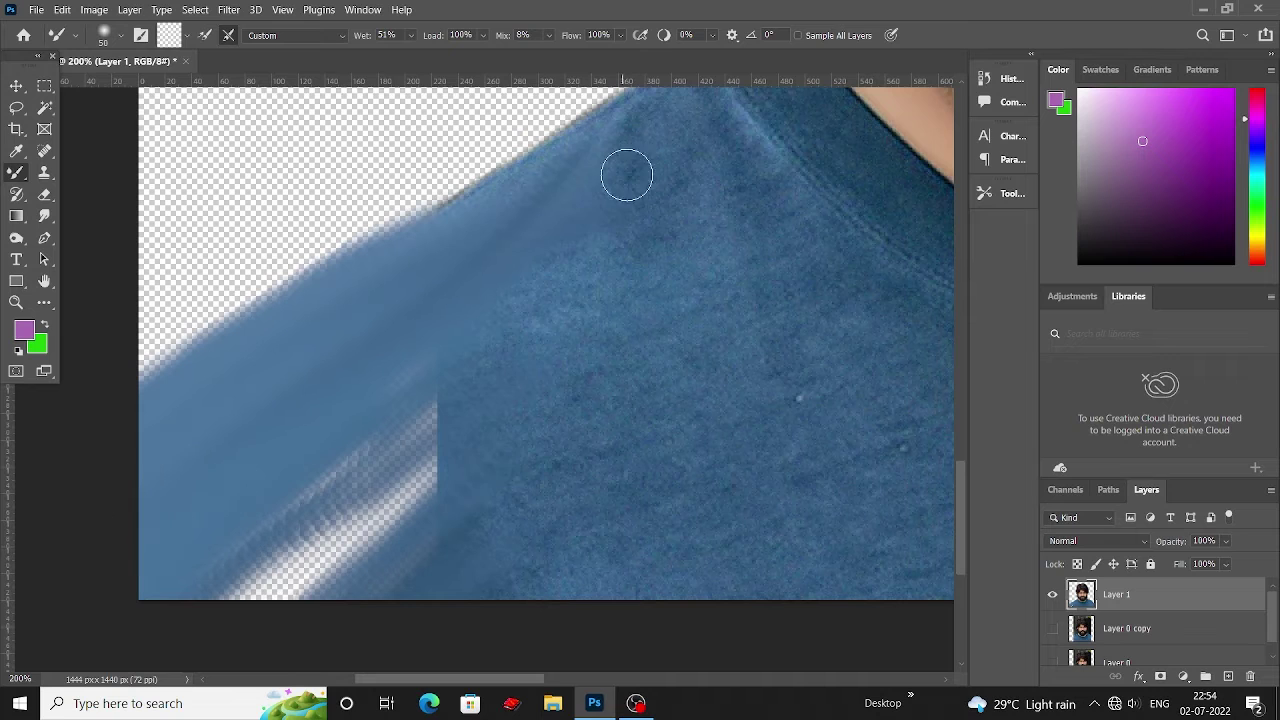
mouse_move(627, 175)
mouse_down()
mouse_move(471, 449)
mouse_move(309, 514)
mouse_up()
Resize the brush larger, then slightly smaller, and smooth the shirt below the collar.
scroll(320, 500, down, 1)
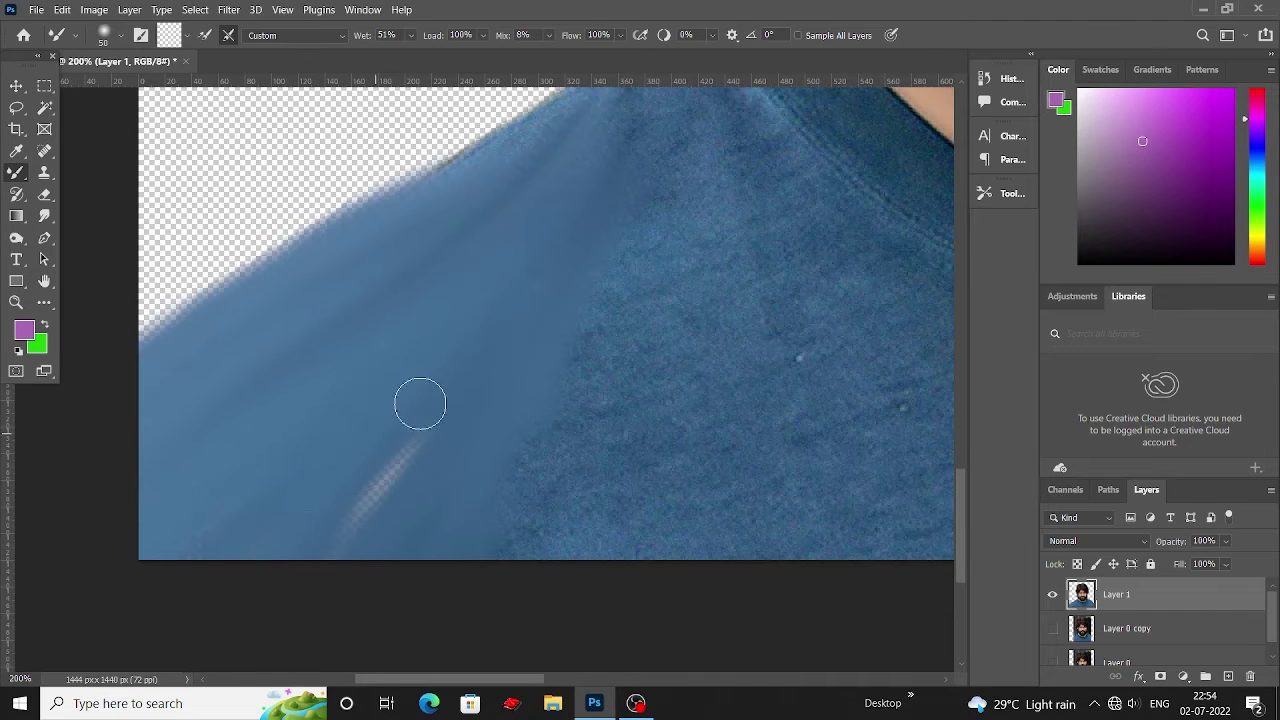
scroll(420, 404, down, 2)
scroll(234, 300, up, 4)
scroll(234, 300, right, 5)
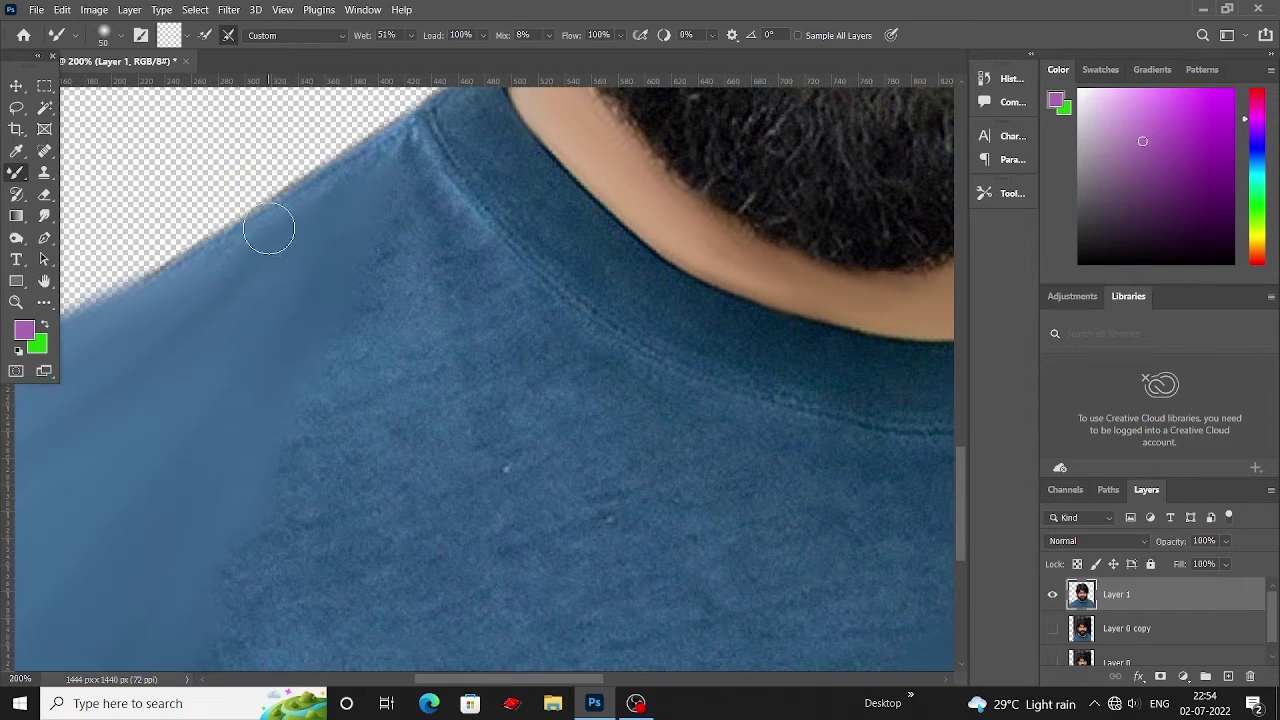
scroll(340, 220, up, 2)
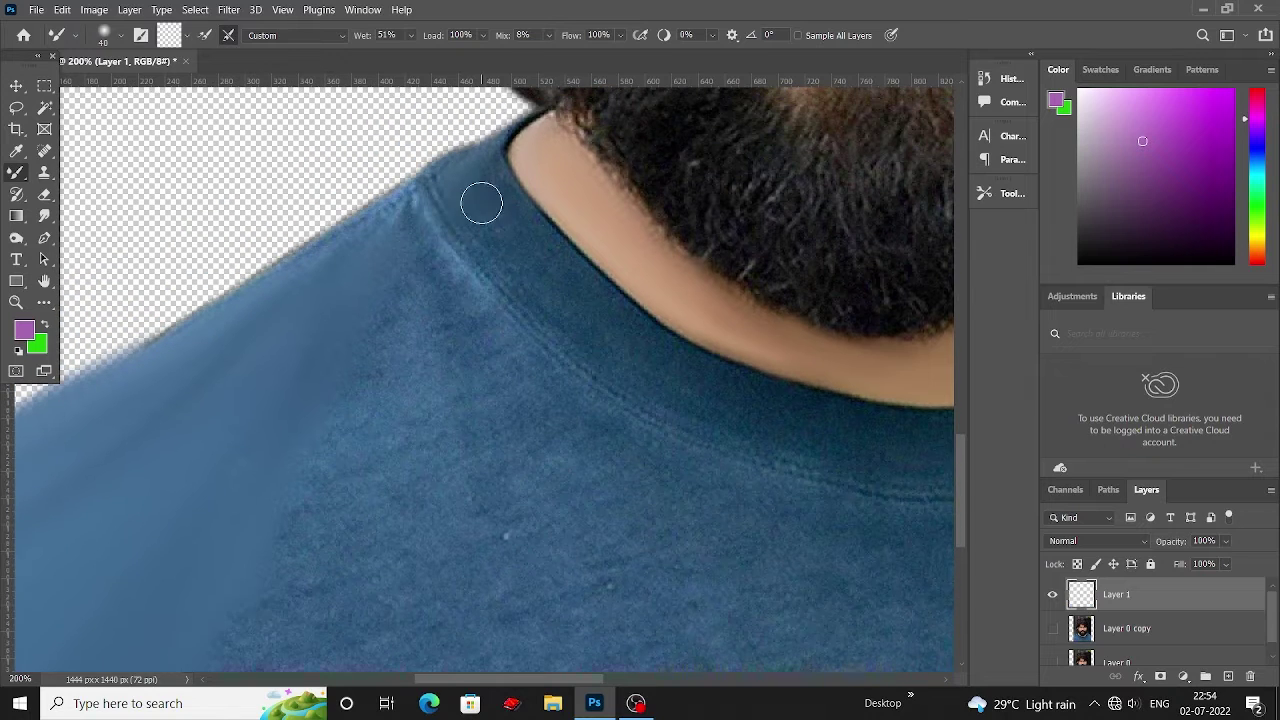
scroll(500, 230, up, 2)
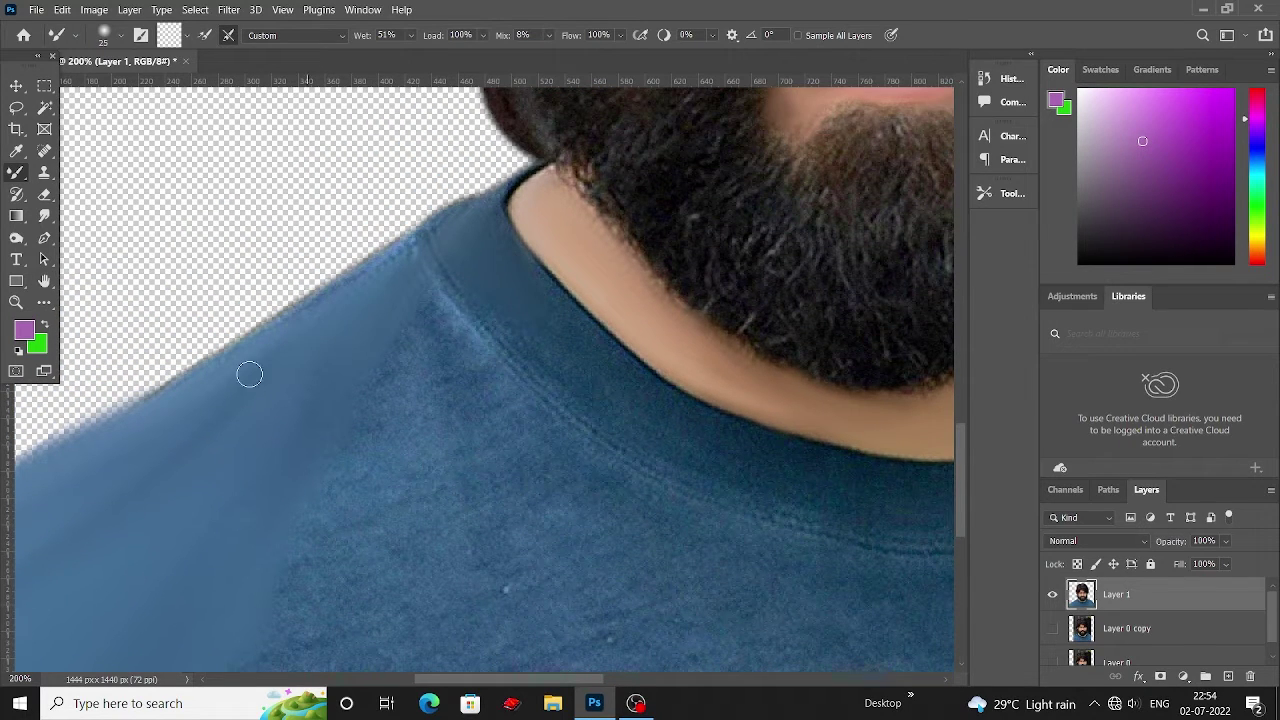
scroll(250, 374, down, 1)
scroll(356, 350, right, 2)
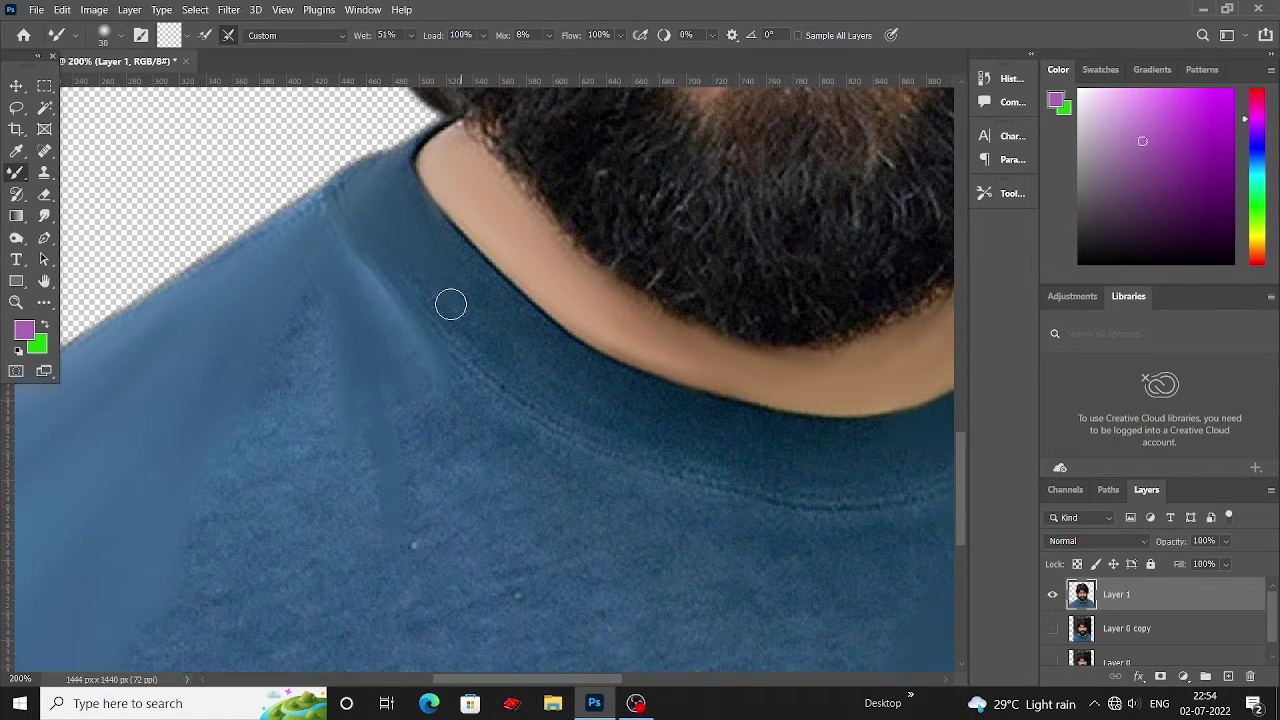
scroll(450, 304, up, 2)
scroll(443, 414, right, 2)
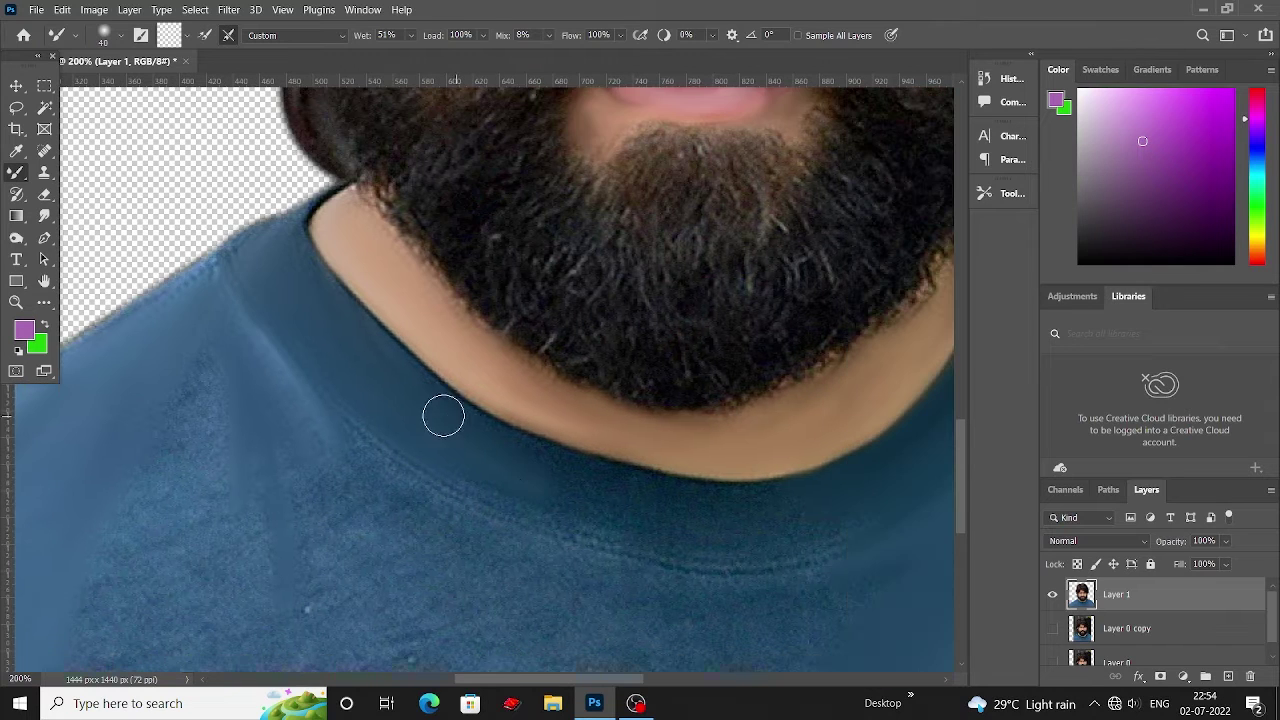
scroll(666, 528, up, 1)
scroll(600, 460, down, 1)
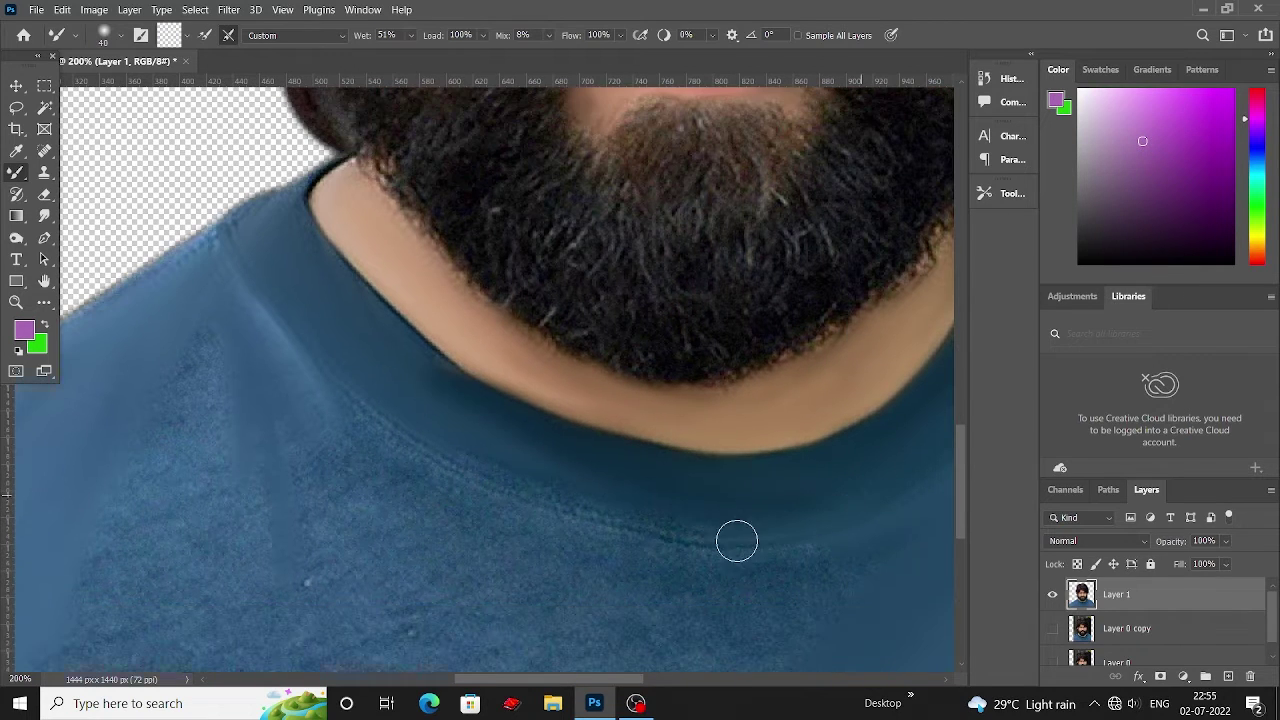
drag(397, 546, 483, 484)
scroll(300, 330, down, 3)
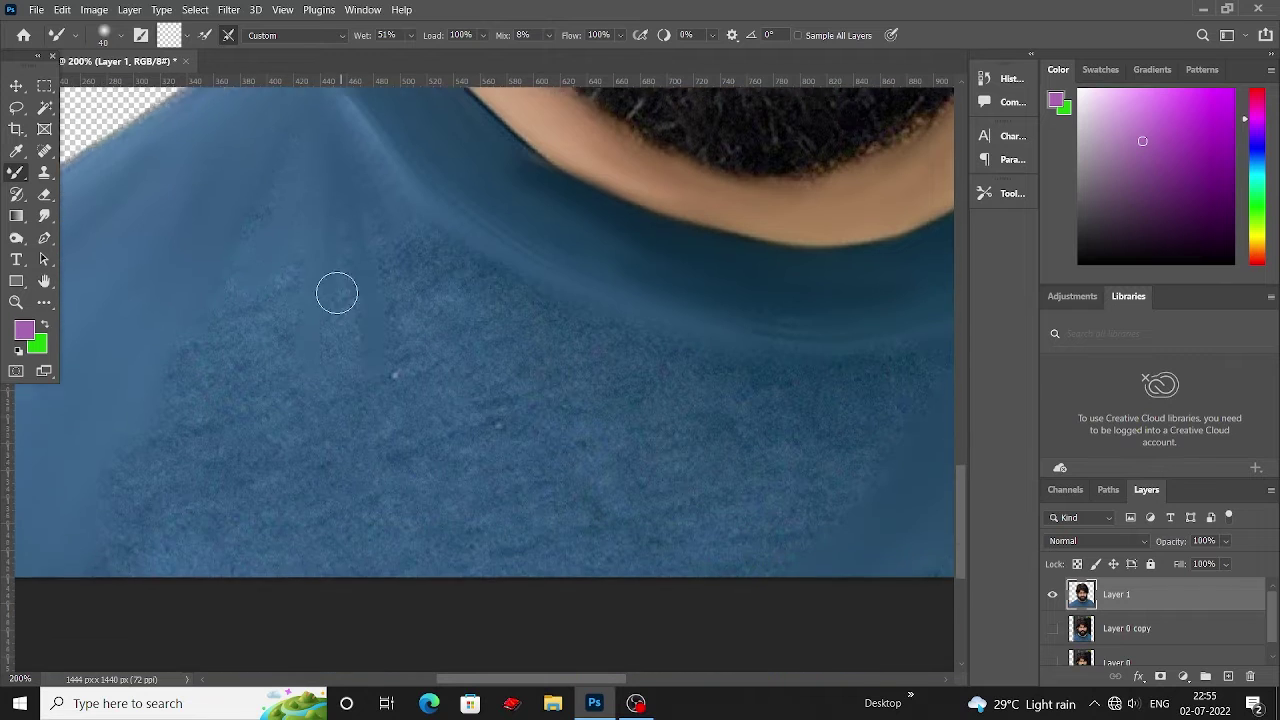
scroll(334, 288, down, 2)
scroll(197, 600, up, 2)
key(bracketright)
key(bracketright)
key(bracketright)
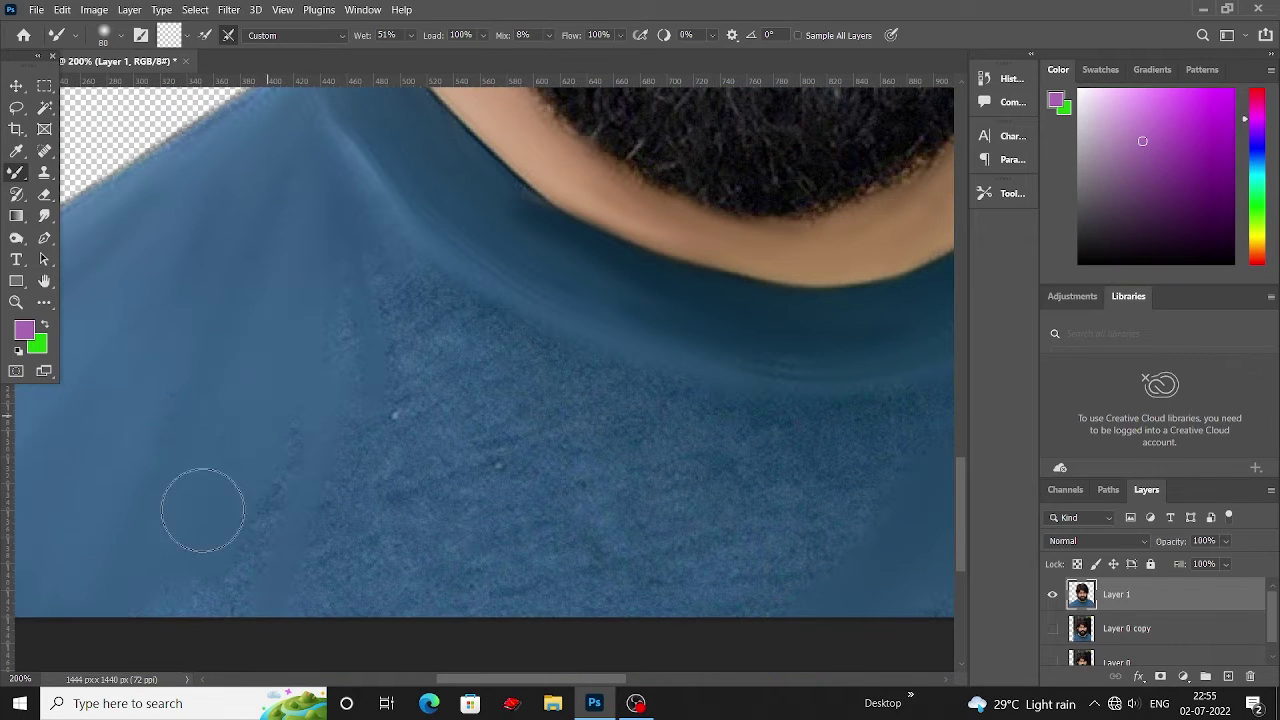
scroll(340, 330, up, 1)
scroll(400, 300, down, 2)
key(bracketleft)
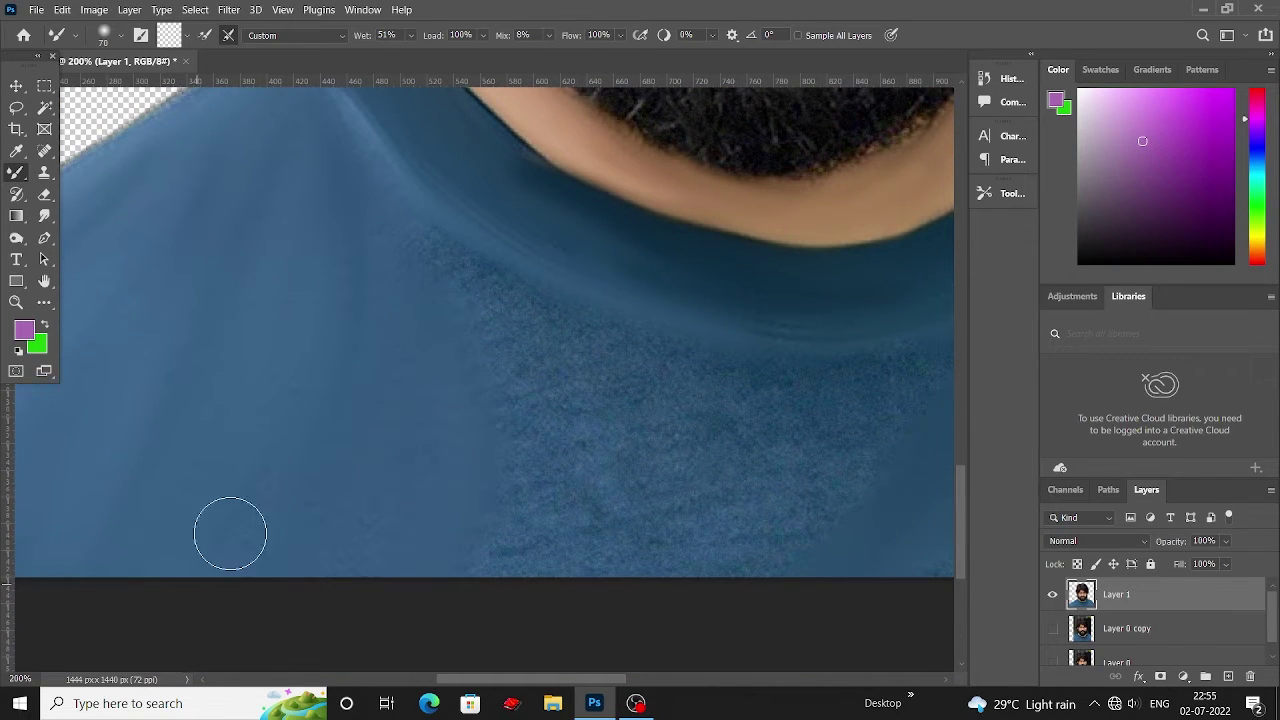
scroll(394, 206, up, 1)
scroll(478, 483, right, 3)
scroll(478, 483, down, 1)
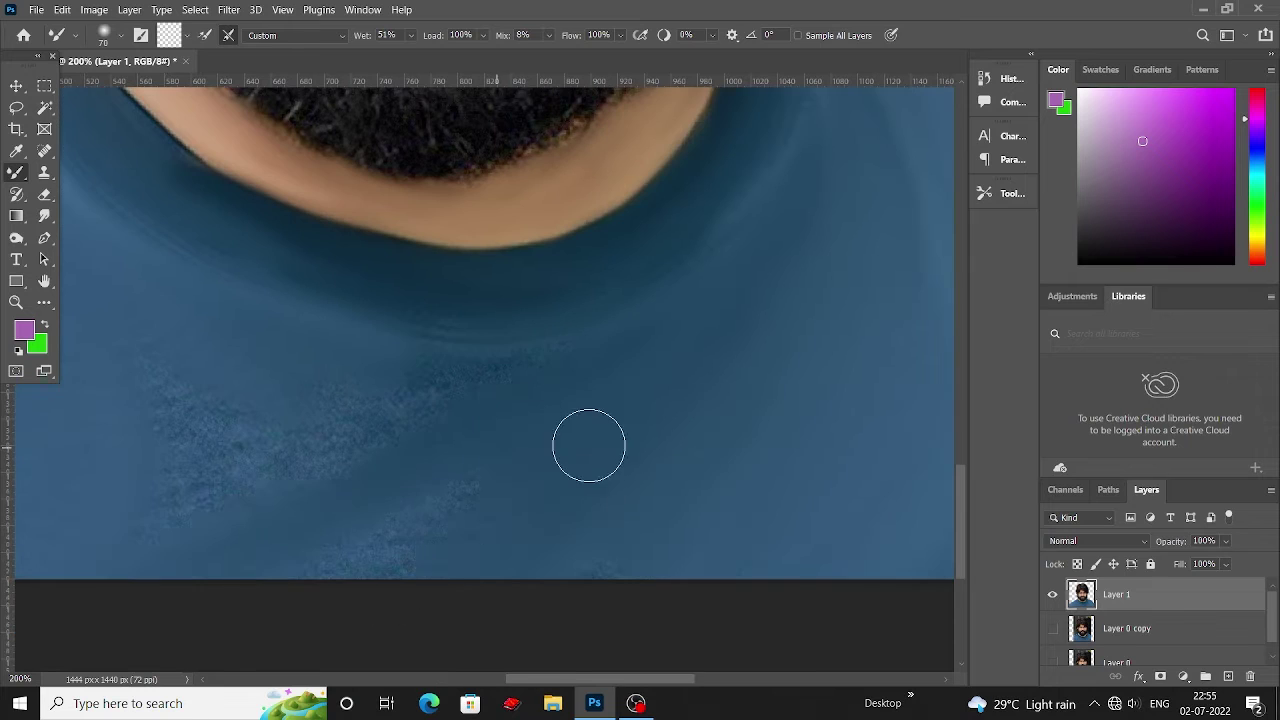
scroll(149, 643, up, 2)
scroll(420, 400, up, 1)
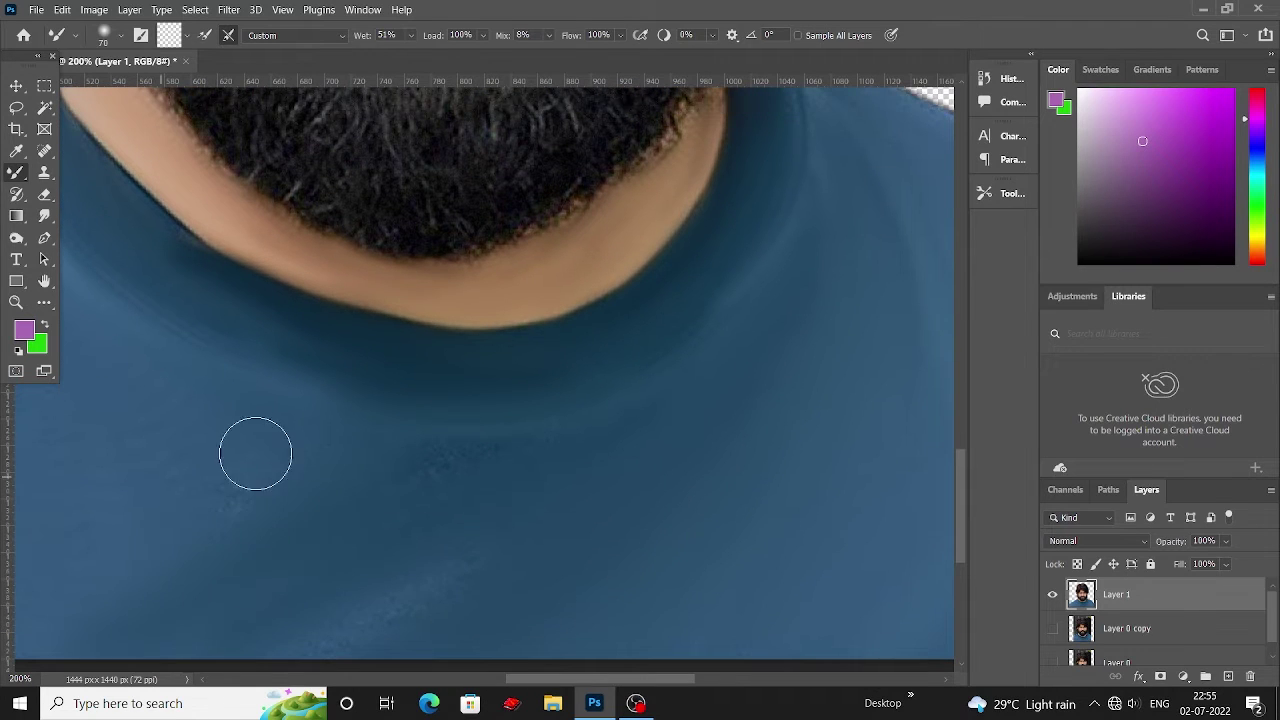
scroll(517, 494, up, 1)
scroll(397, 581, up, 1)
scroll(397, 581, left, 2)
Zoom to 100% and set the Mixer Brush to the Spatter 14 pixels preset.
key(ctrl+minus)
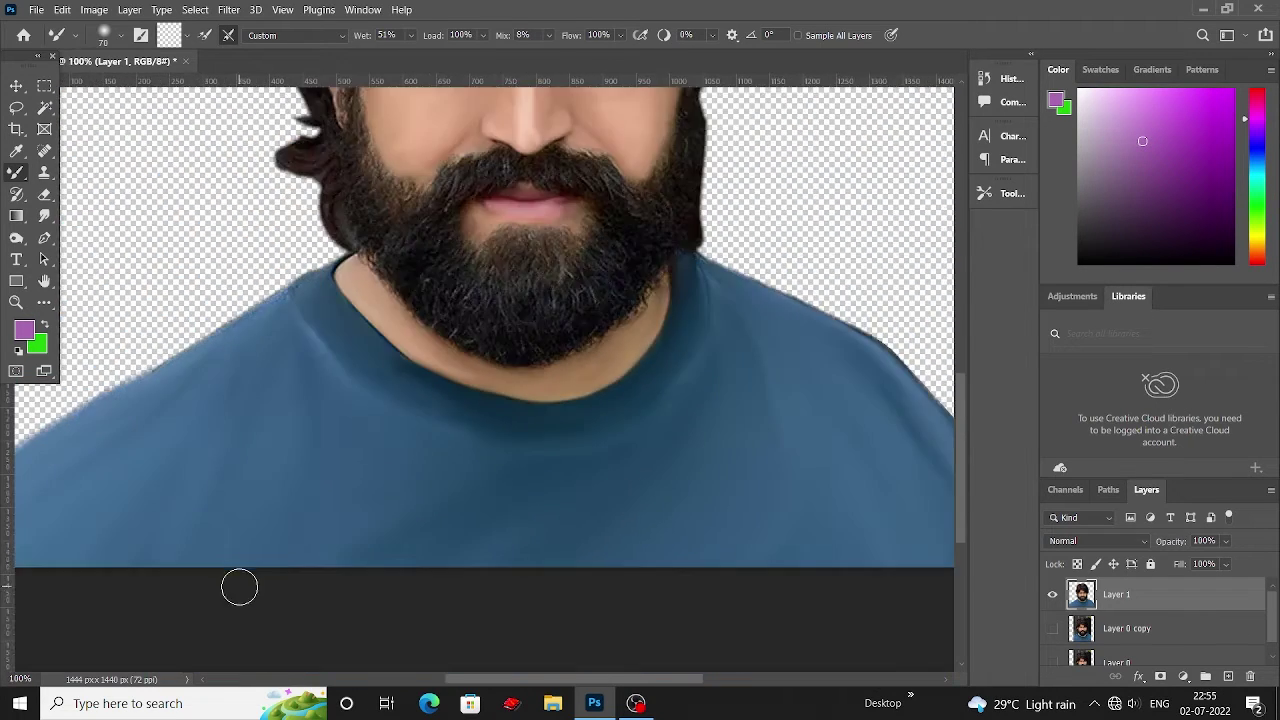
scroll(237, 586, up, 5)
scroll(591, 294, up, 2)
scroll(591, 294, up, 1)
key(v)
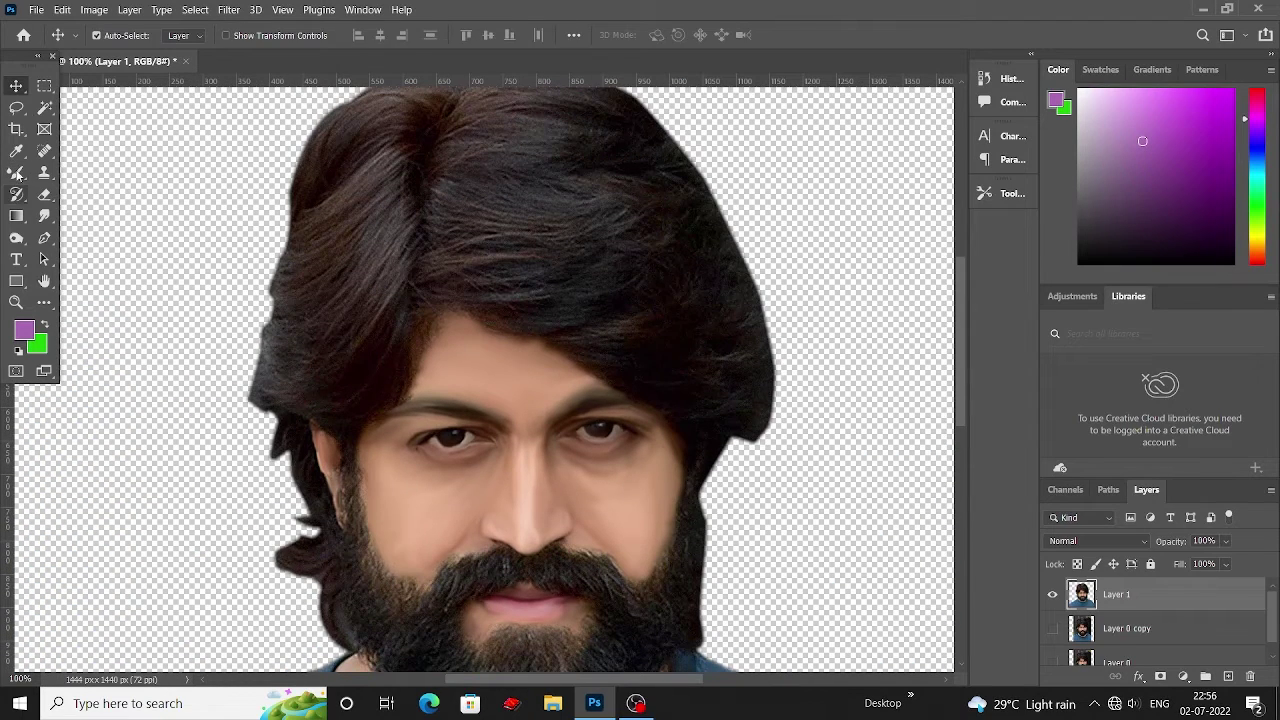
click(17, 172)
click(140, 35)
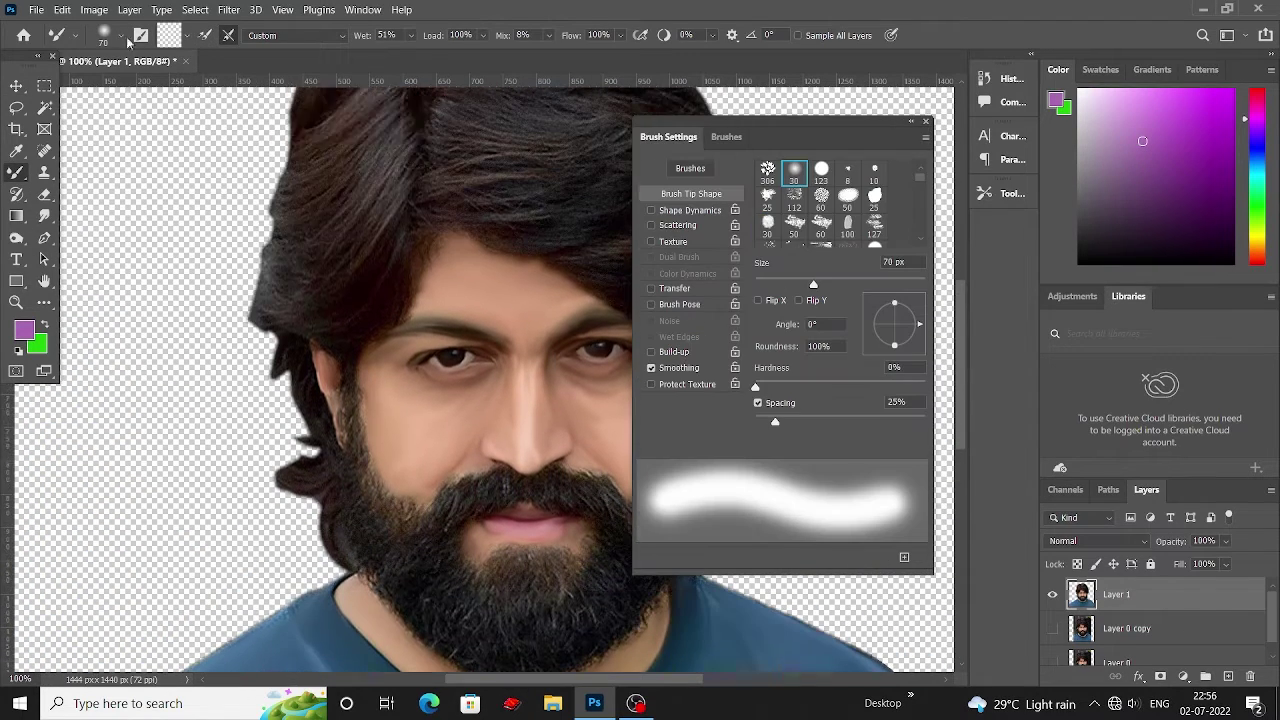
click(128, 38)
drag(380, 256, 386, 324)
click(189, 220)
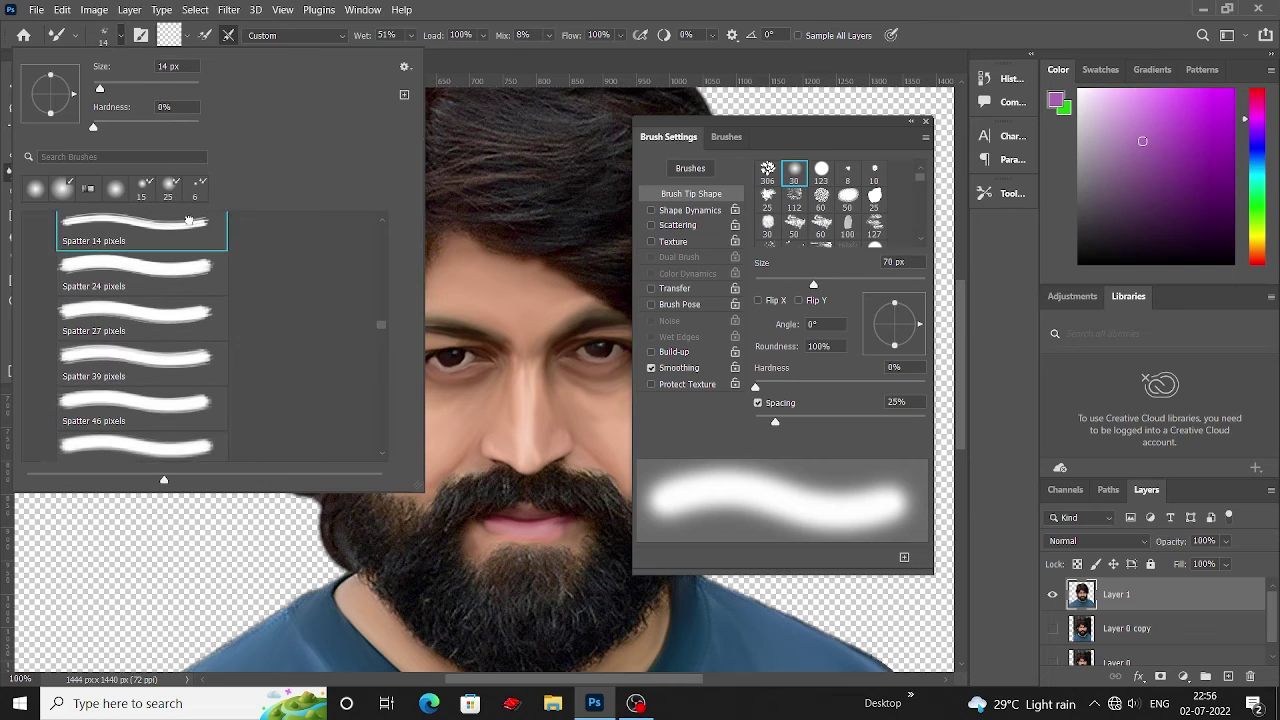
key(Return)
key(F5)
Paint fine strands across the top and middle of the hair.
scroll(460, 247, up, 1)
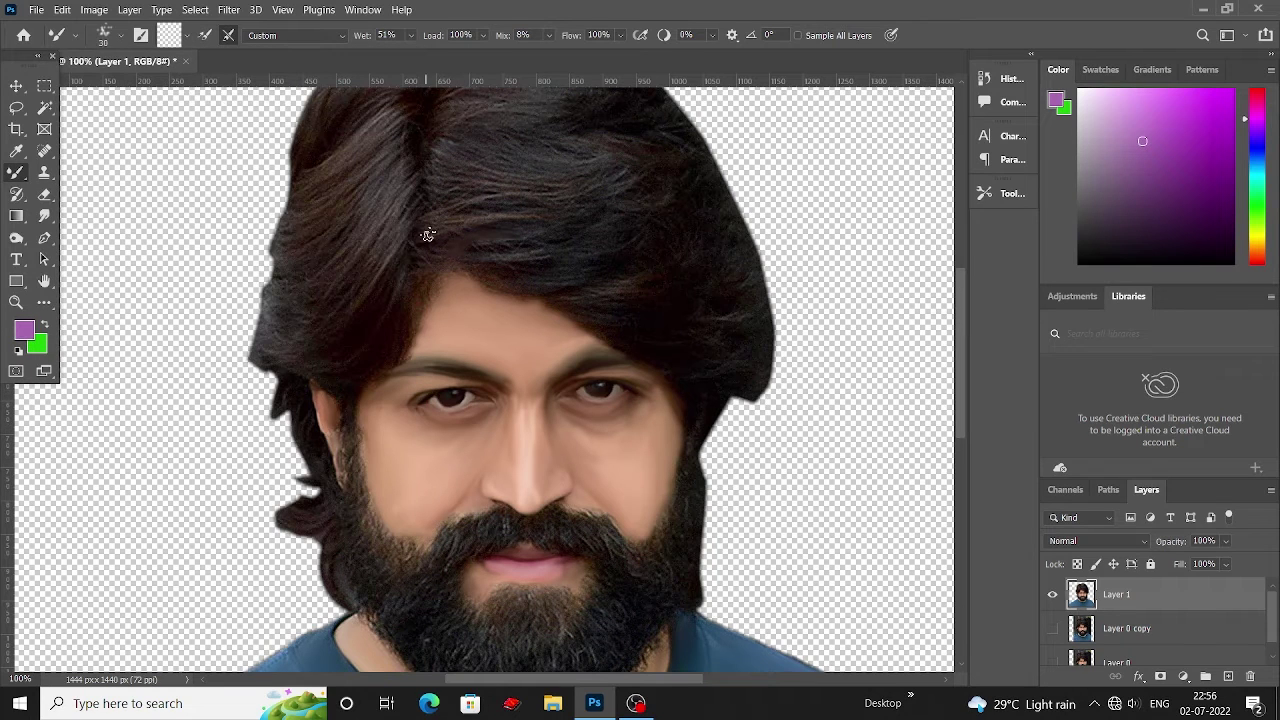
scroll(428, 235, up, 4)
drag(494, 196, 530, 227)
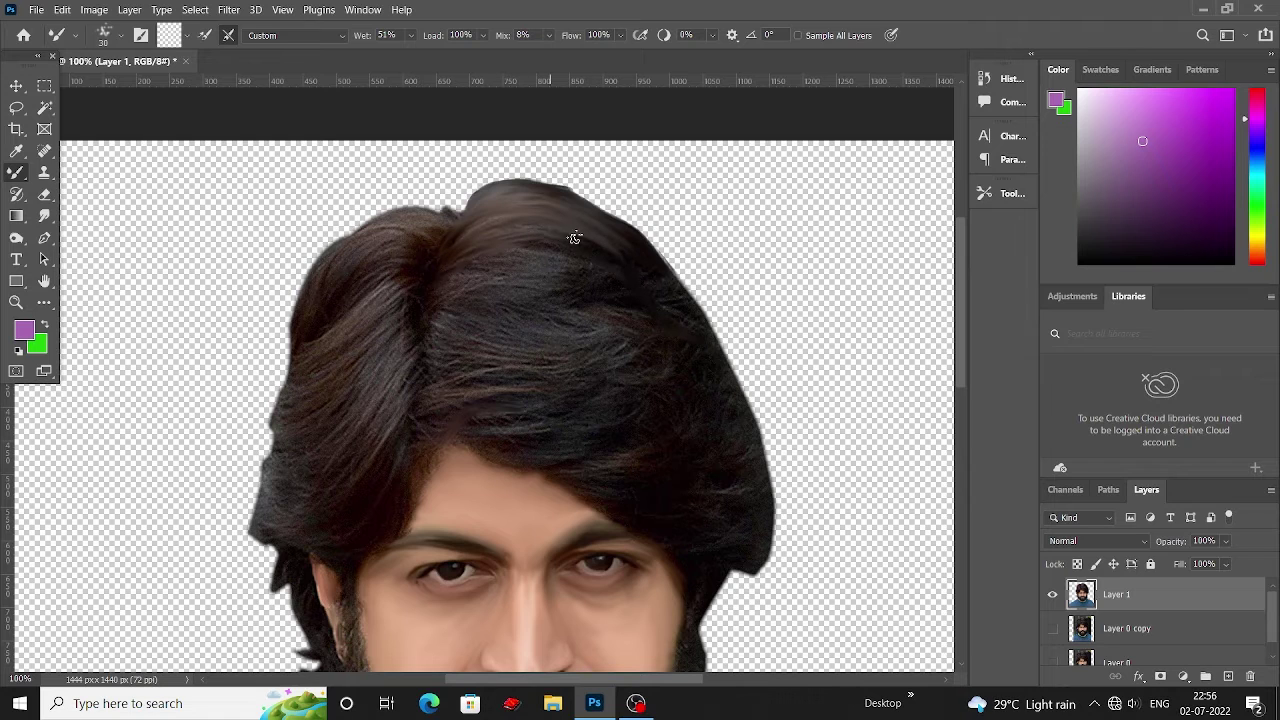
scroll(177, 490, down, 1)
drag(449, 206, 583, 244)
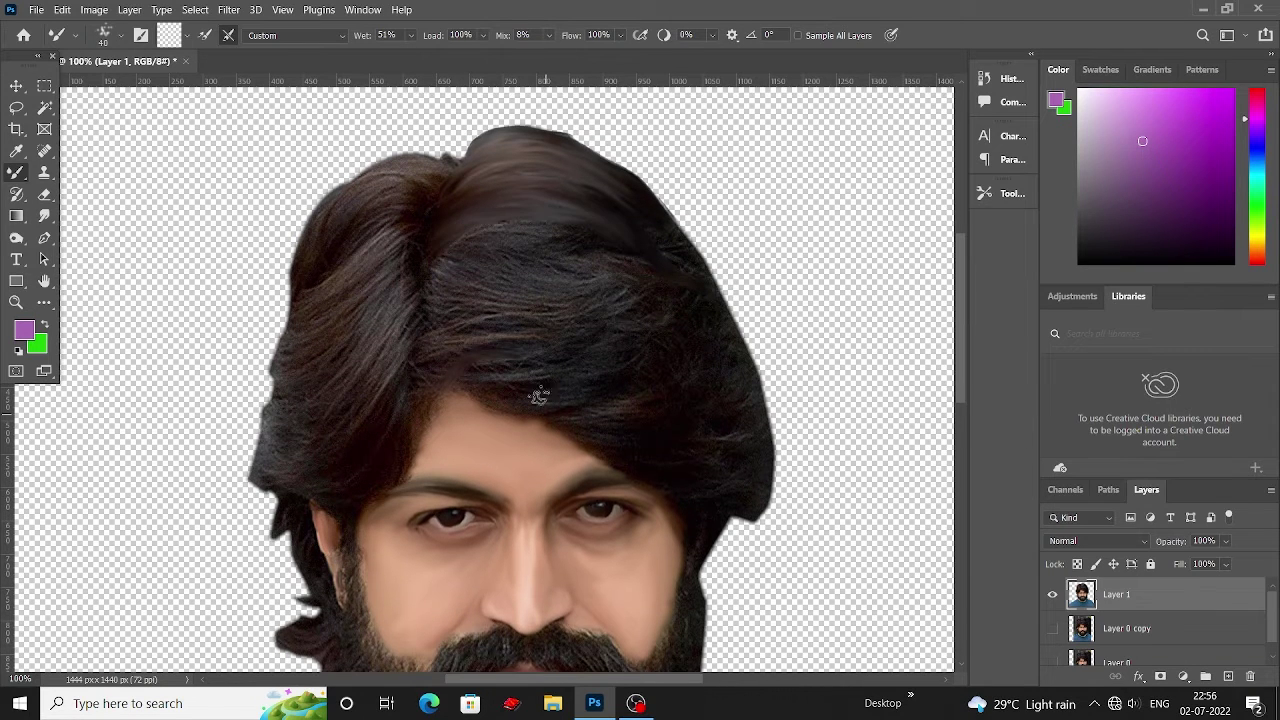
scroll(538, 396, down, 1)
scroll(450, 290, right, 4)
scroll(263, 280, up, 1)
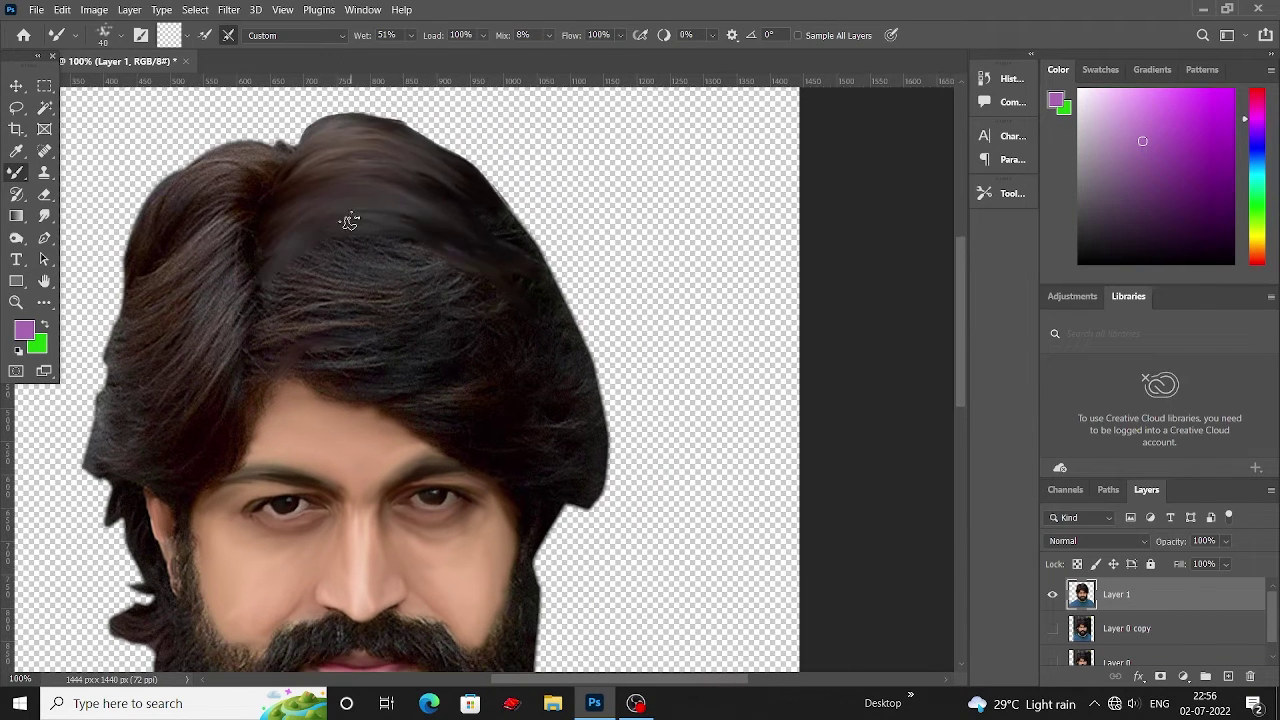
mouse_move(473, 296)
mouse_down()
mouse_move(406, 286)
mouse_move(586, 377)
mouse_move(334, 326)
mouse_move(390, 387)
mouse_up()
scroll(370, 385, up, 1)
scroll(266, 420, right, 2)
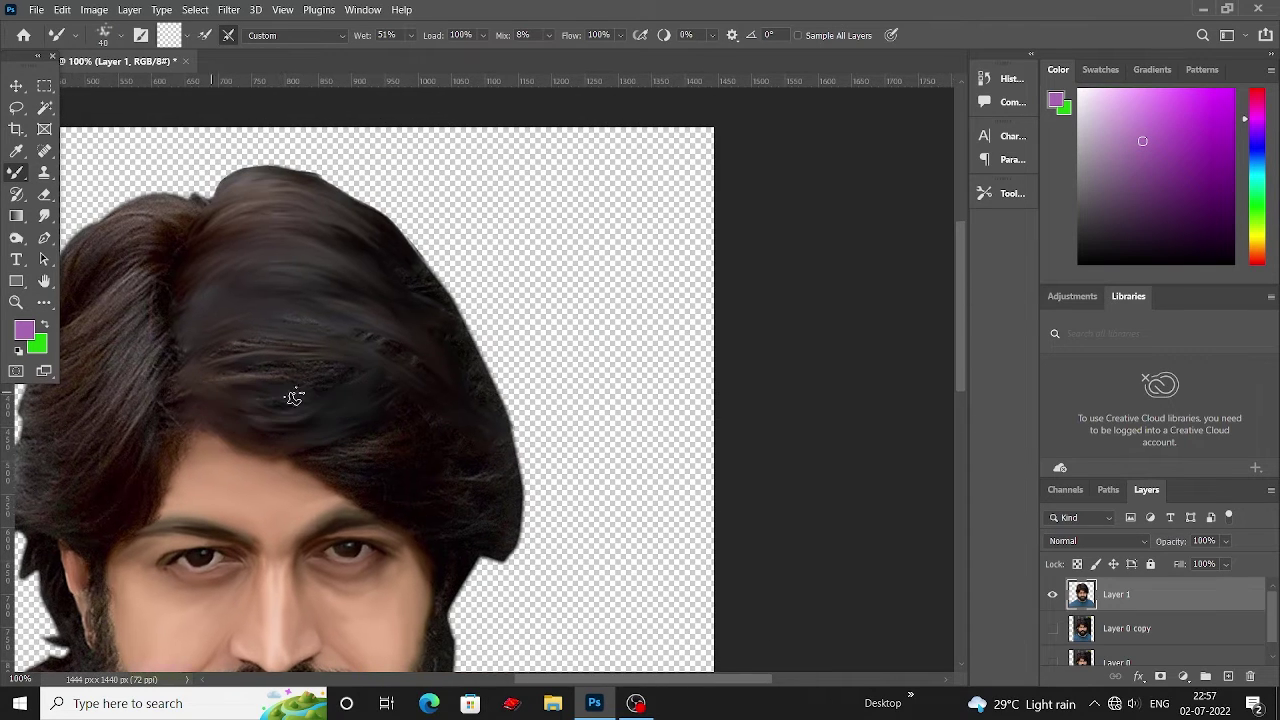
scroll(190, 393, right, 1)
scroll(229, 354, down, 1)
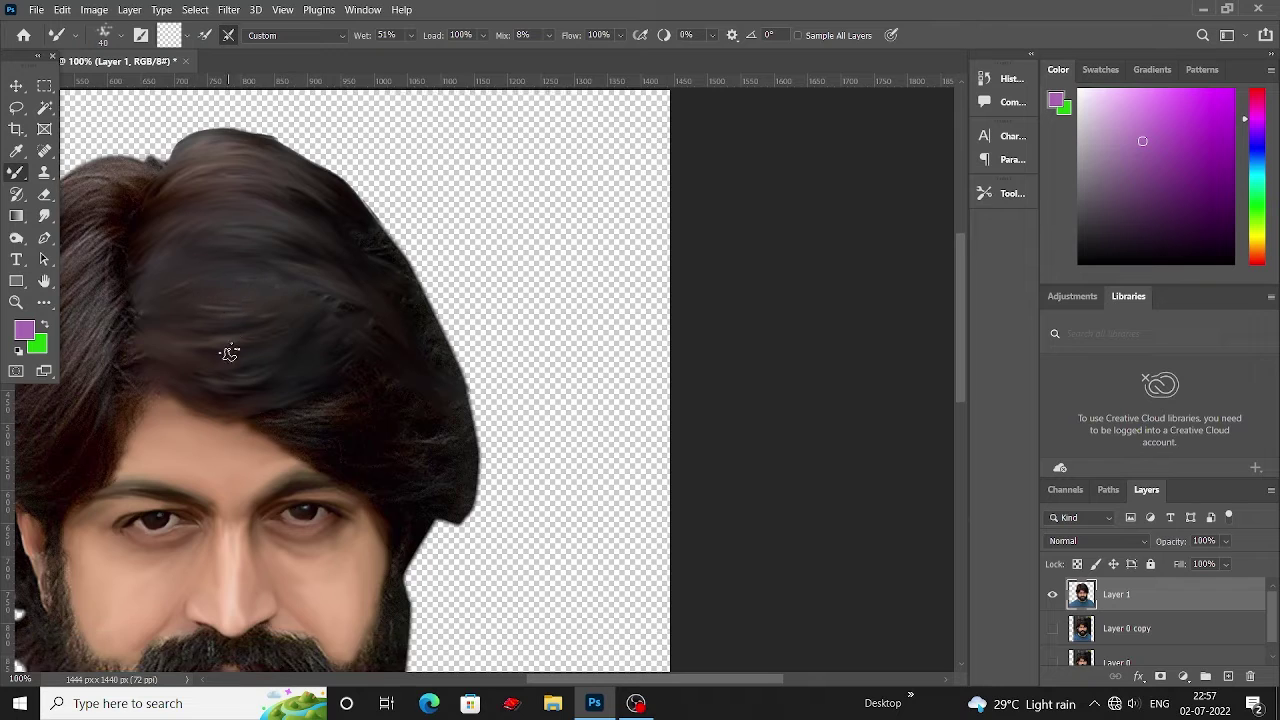
scroll(104, 378, up, 1)
scroll(104, 378, right, 2)
scroll(267, 331, up, 1)
scroll(337, 346, left, 3)
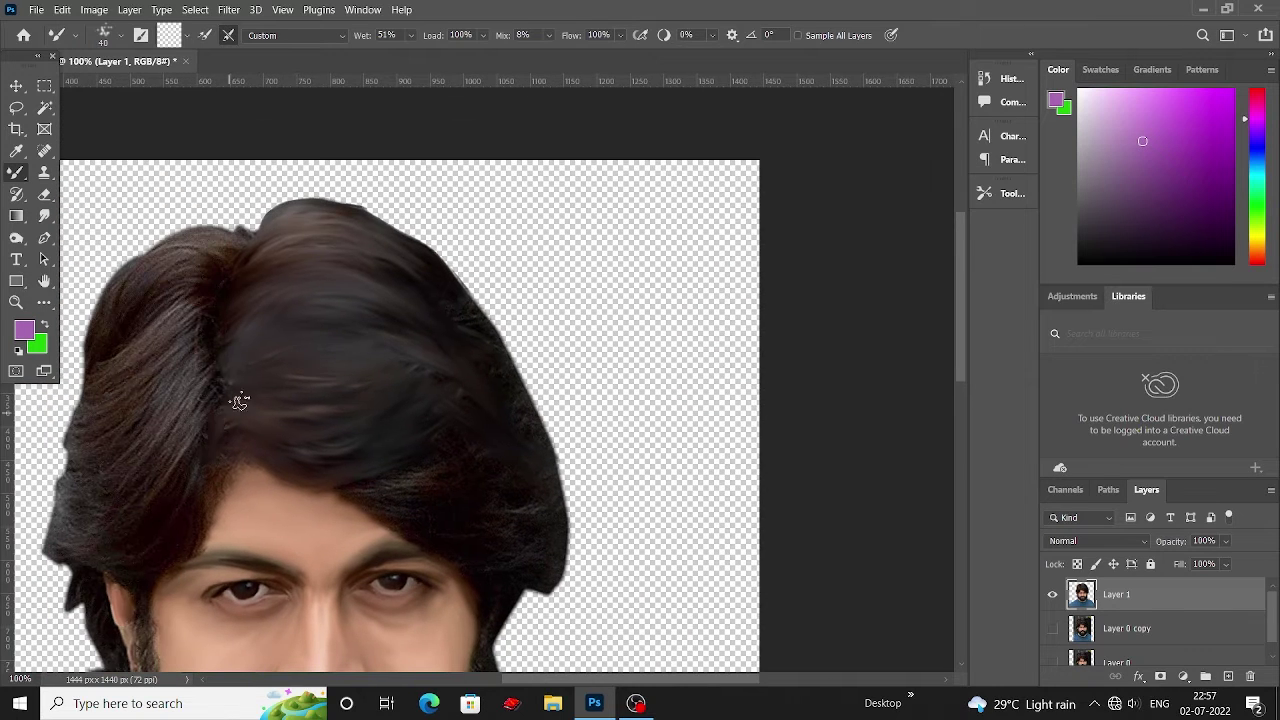
scroll(225, 390, down, 1)
scroll(220, 457, left, 1)
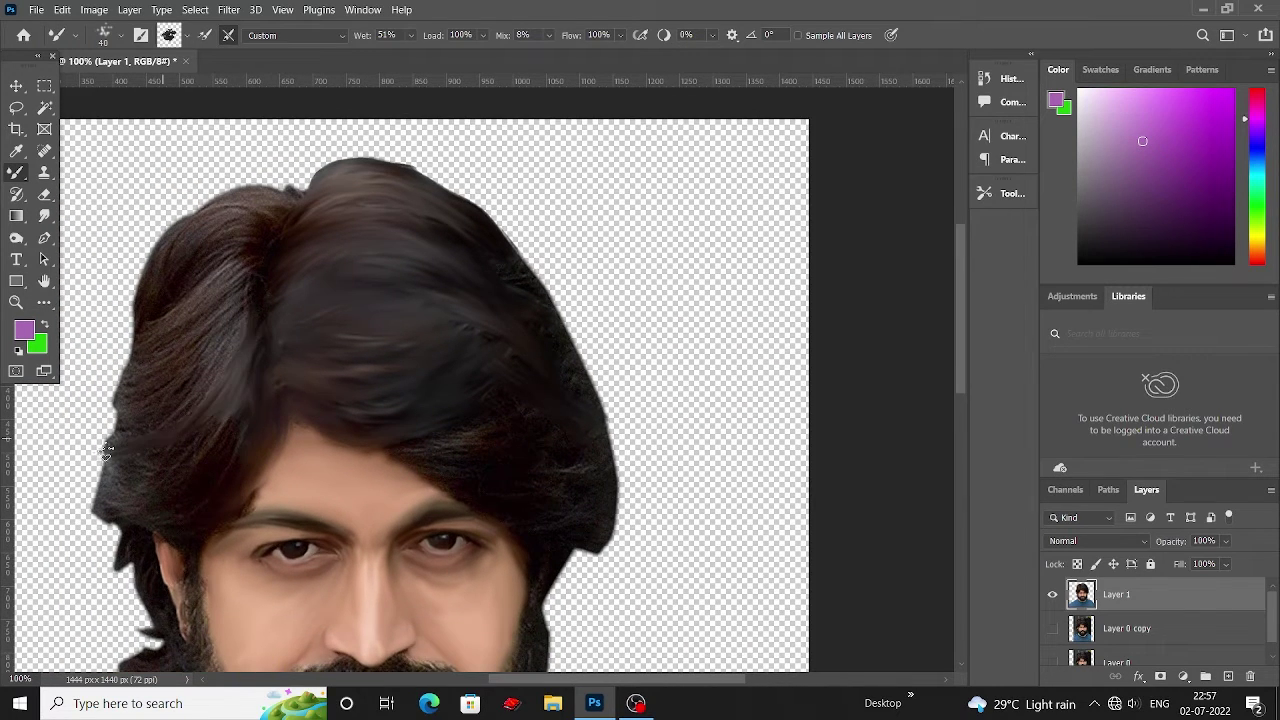
scroll(105, 450, down, 1)
scroll(240, 390, down, 1)
scroll(249, 403, down, 1)
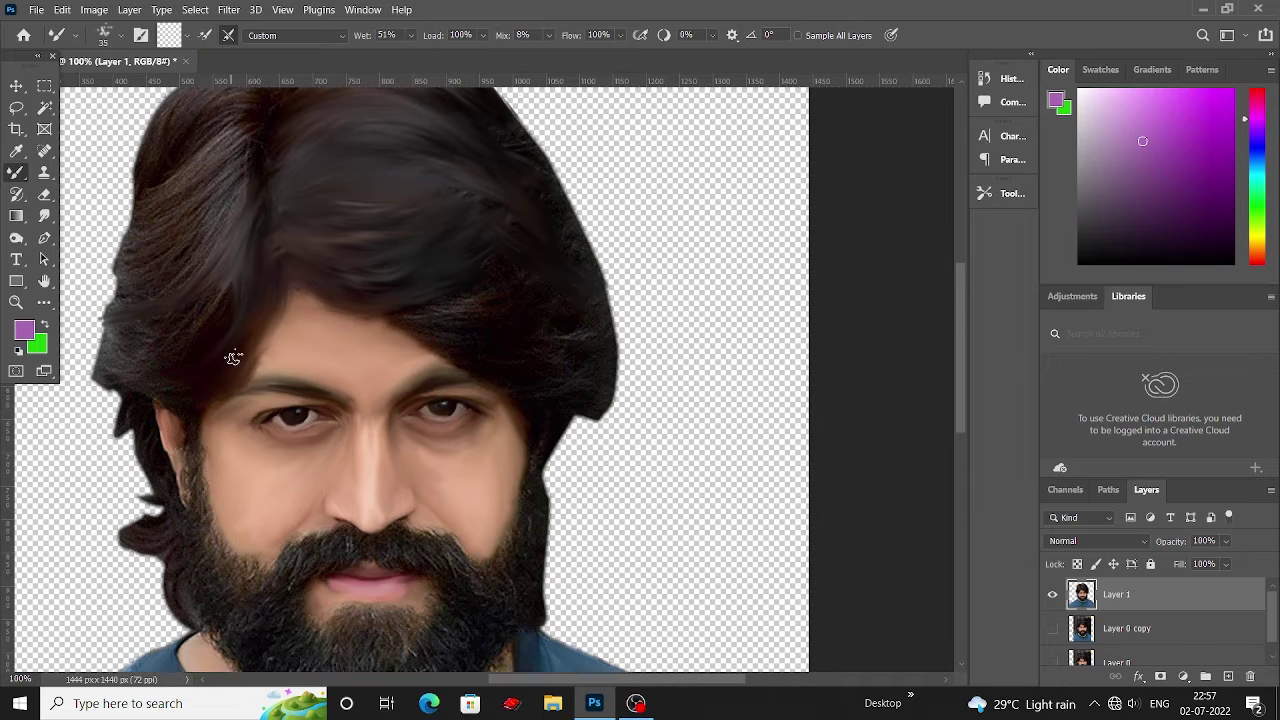
scroll(285, 338, left, 2)
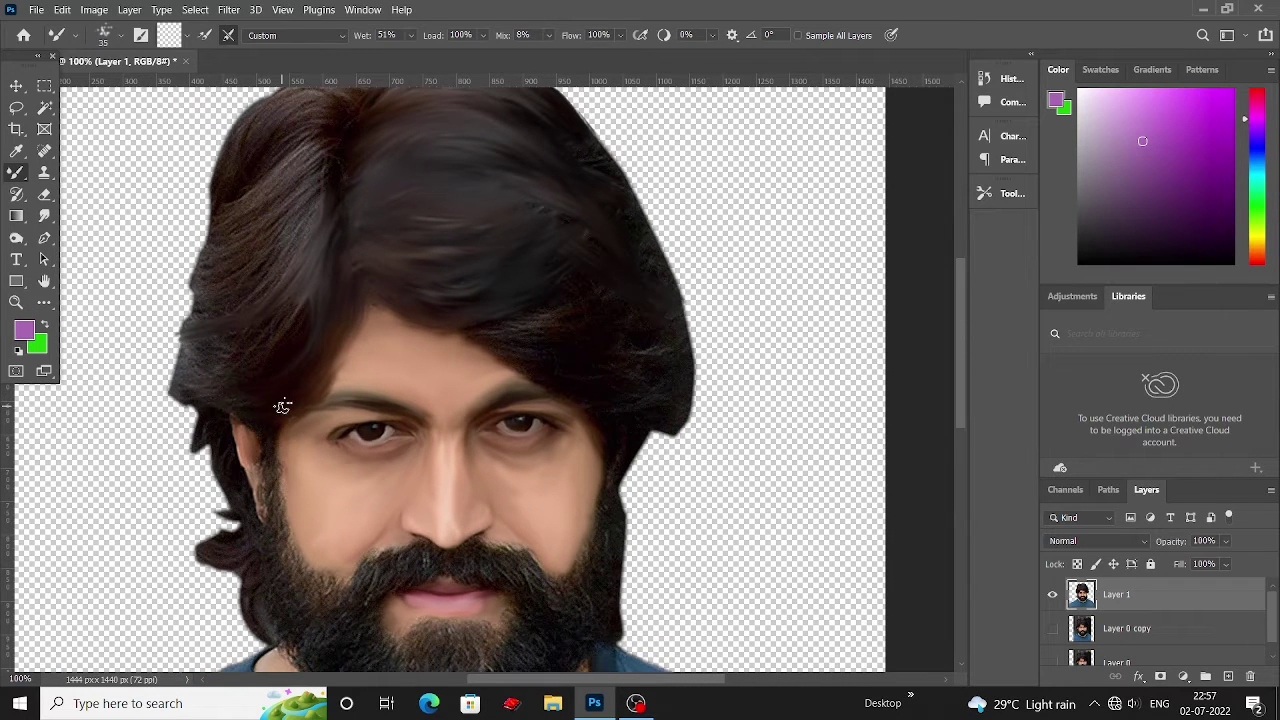
scroll(349, 149, up, 1)
scroll(331, 200, up, 1)
Brush the right edge of the hair outward into smooth strands.
mouse_move(538, 220)
mouse_down()
mouse_move(660, 340)
mouse_move(623, 291)
mouse_up()
scroll(603, 271, down, 1)
scroll(600, 300, down, 1)
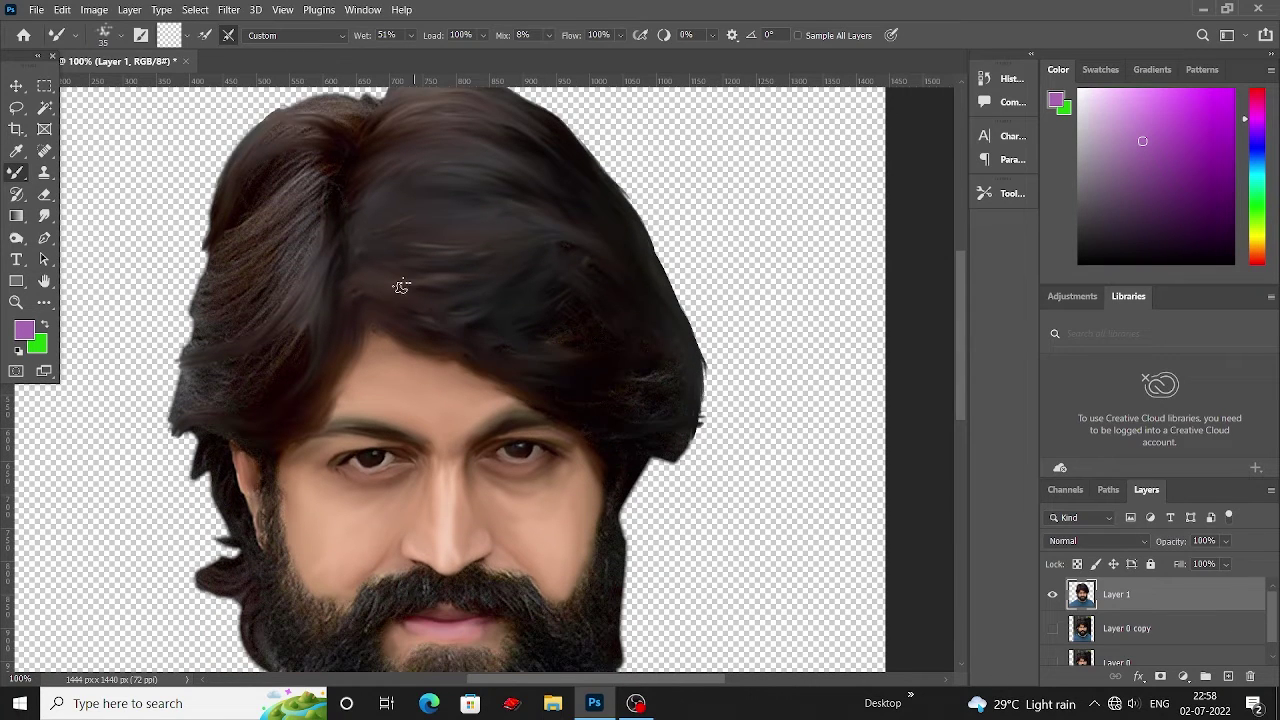
scroll(582, 369, down, 1)
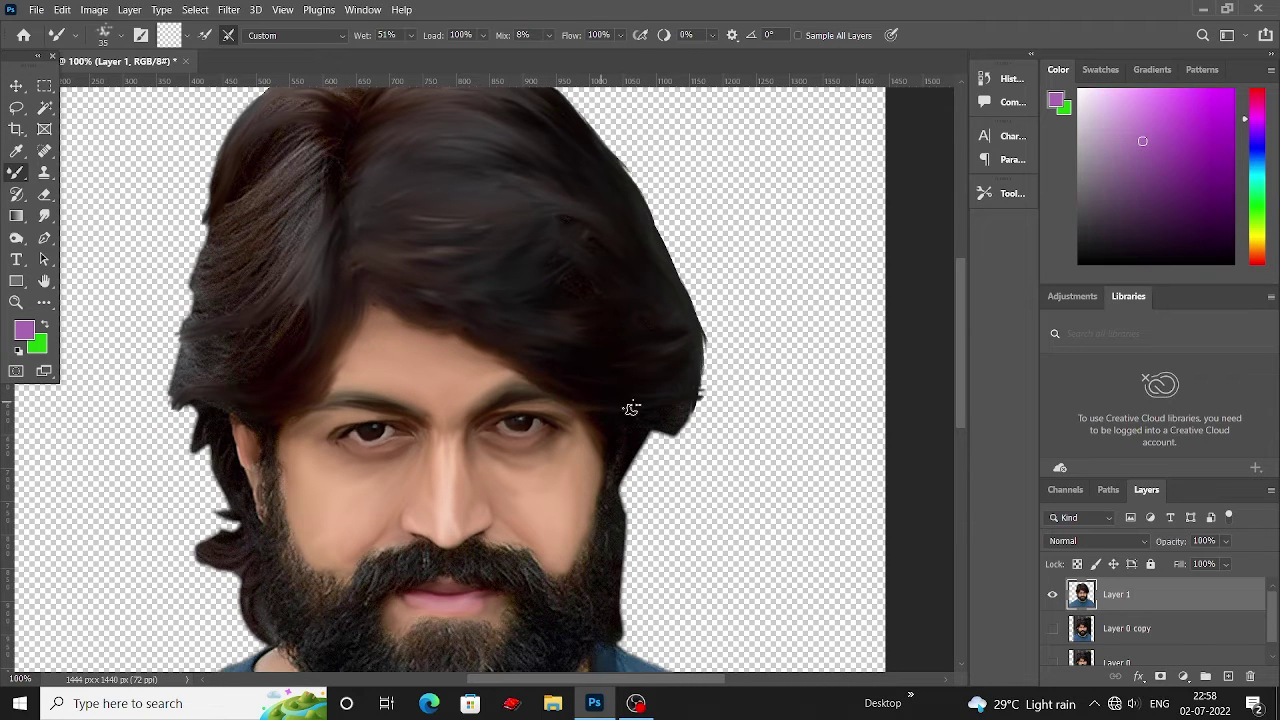
scroll(630, 408, down, 1)
scroll(680, 396, up, 2)
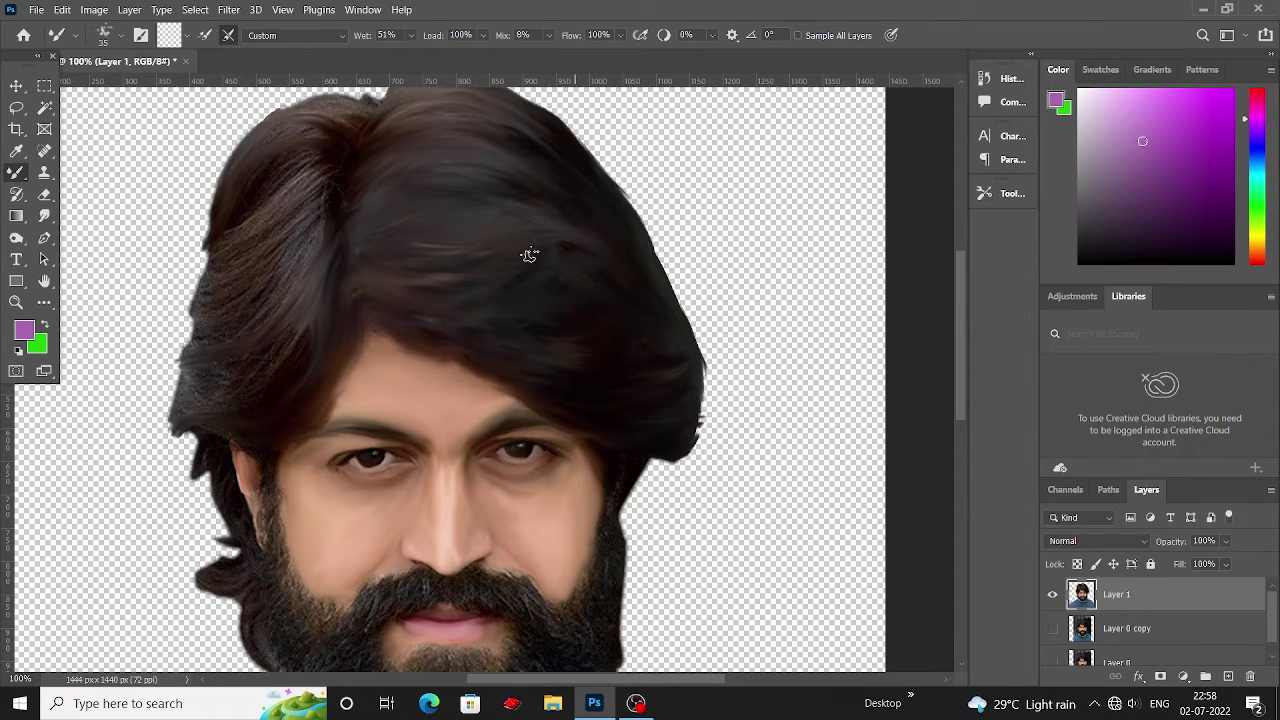
scroll(686, 349, down, 2)
scroll(594, 380, up, 1)
scroll(537, 345, up, 4)
scroll(537, 345, left, 8)
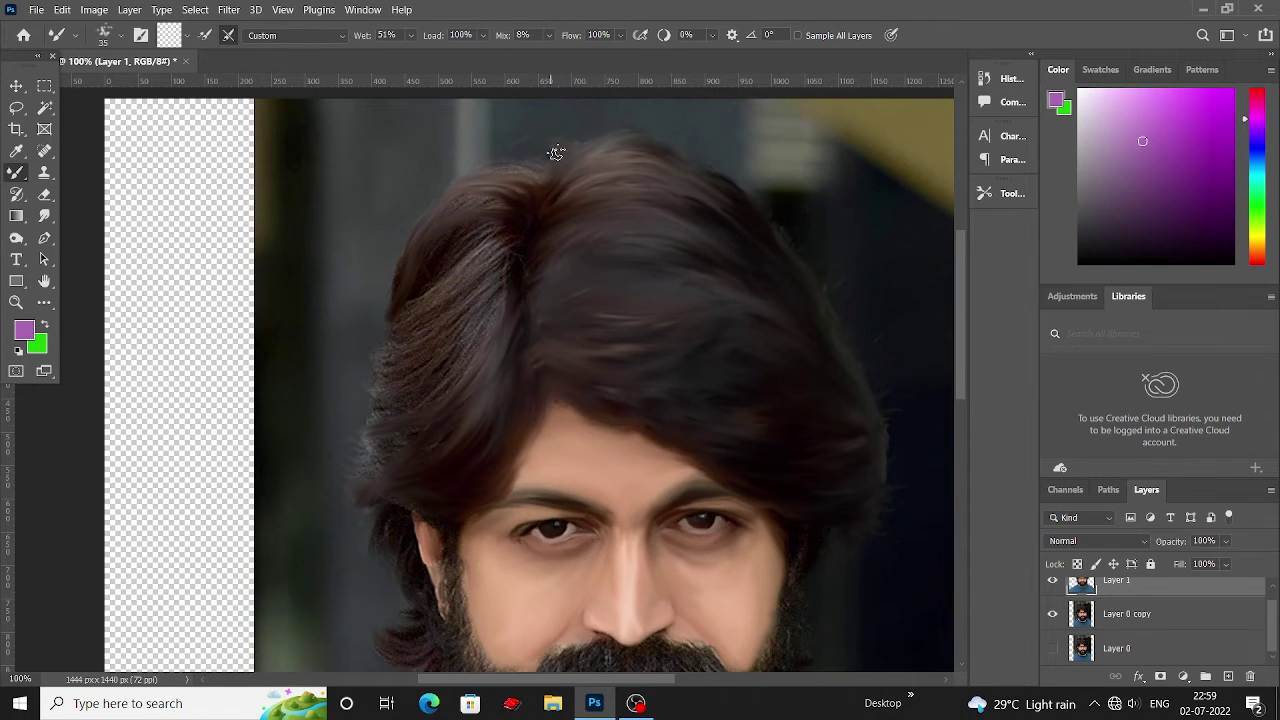
scroll(540, 150, down, 3)
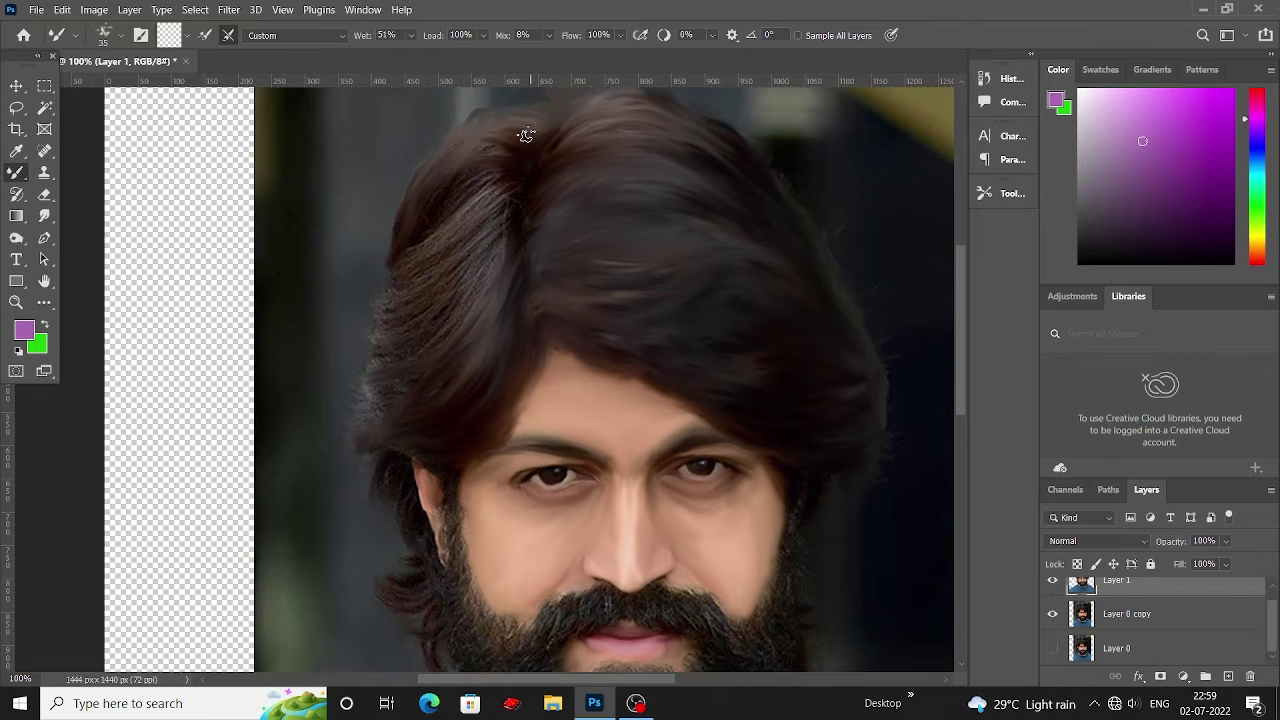
scroll(485, 245, up, 4)
Blend the upper and left side of the hair into smooth downward painted strands.
drag(449, 269, 390, 340)
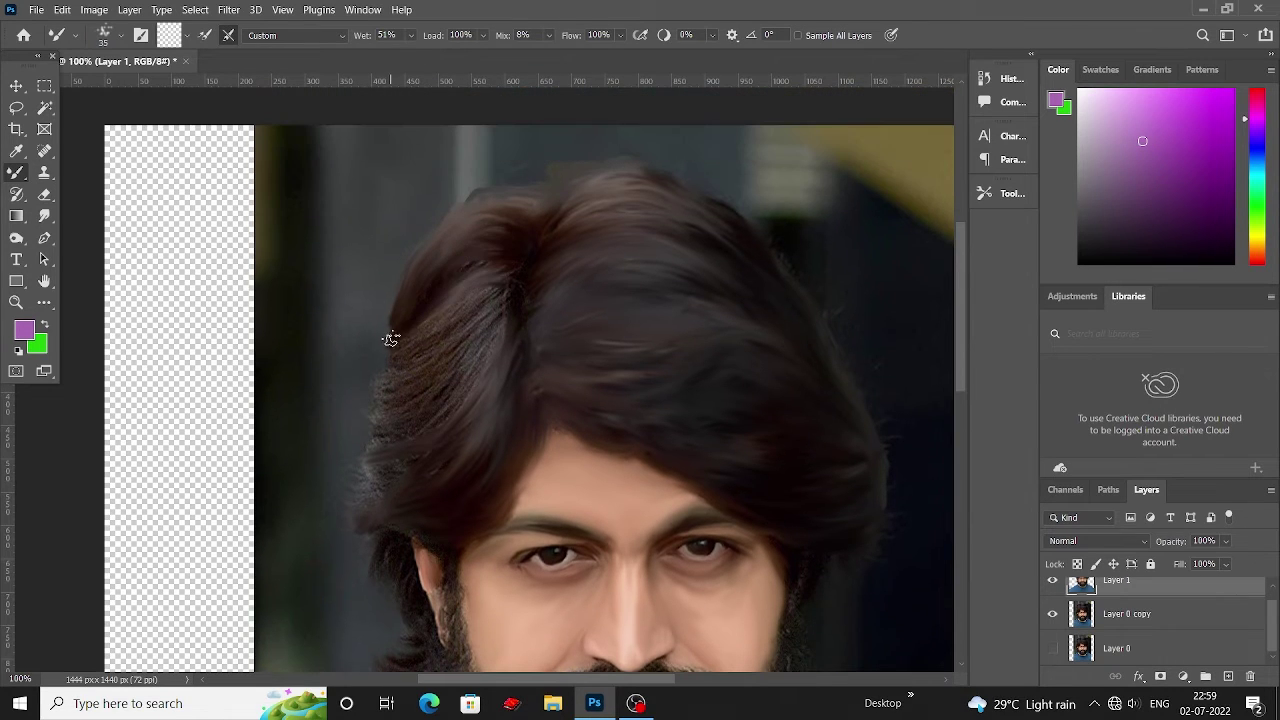
scroll(476, 296, down, 1)
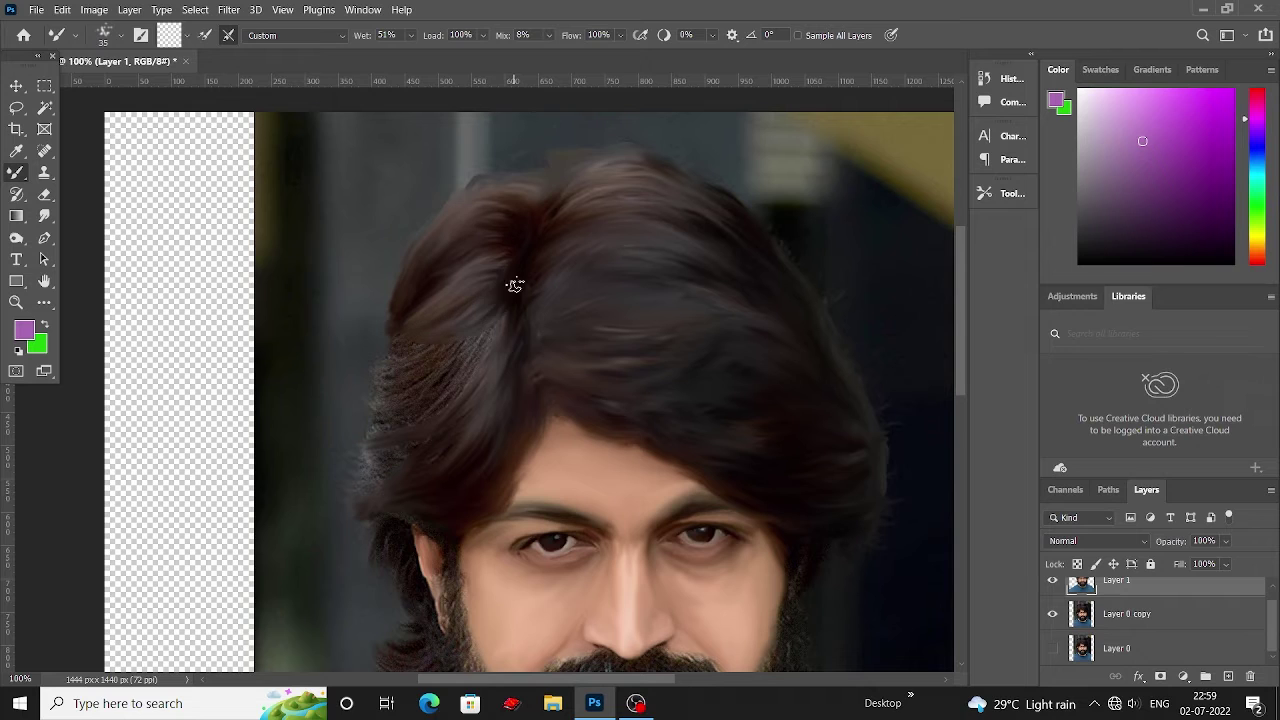
drag(407, 372, 400, 401)
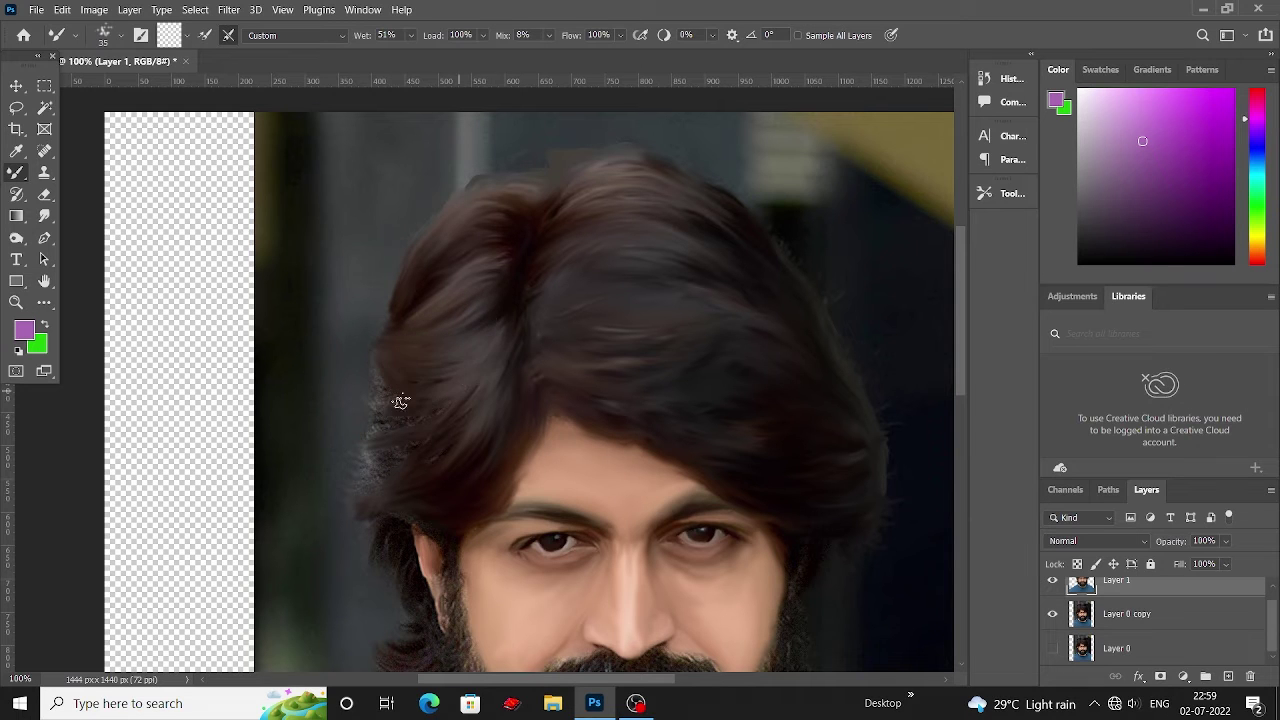
Move the view down to the beard and zoom in close on the moustache.
scroll(470, 348, down, 3)
scroll(440, 349, down, 1)
scroll(400, 330, down, 1)
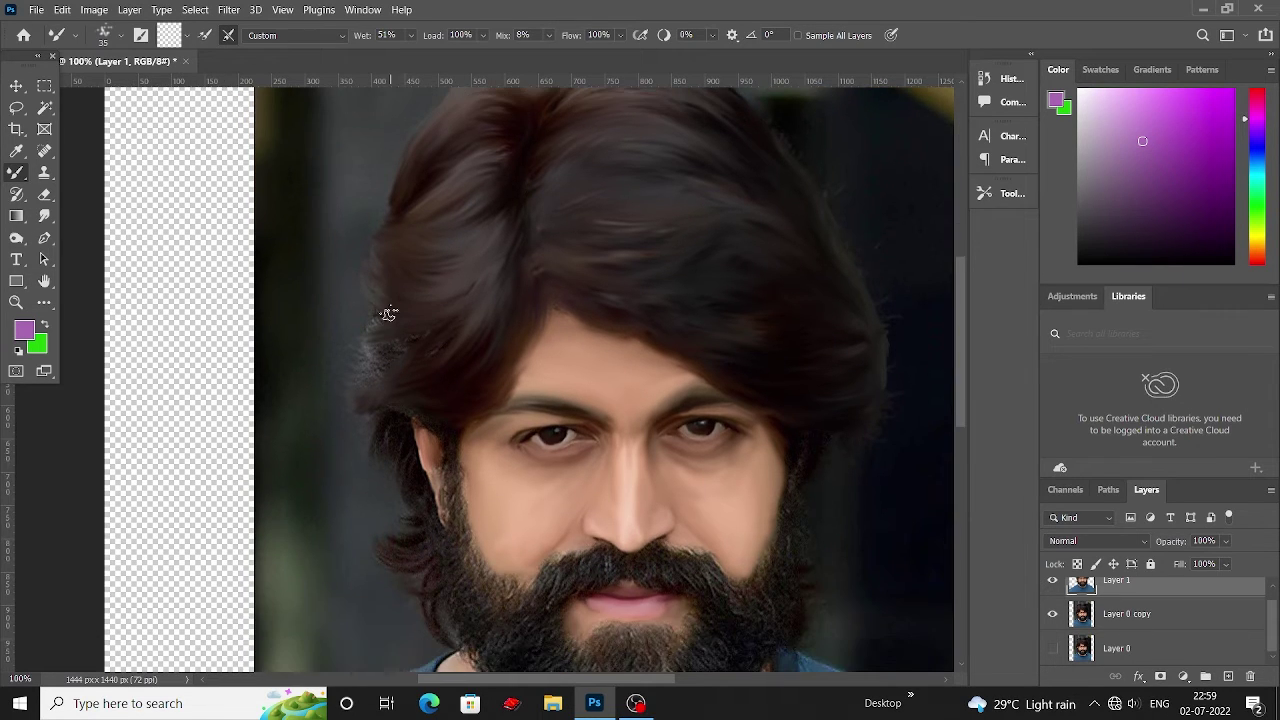
scroll(430, 290, down, 1)
scroll(438, 247, down, 2)
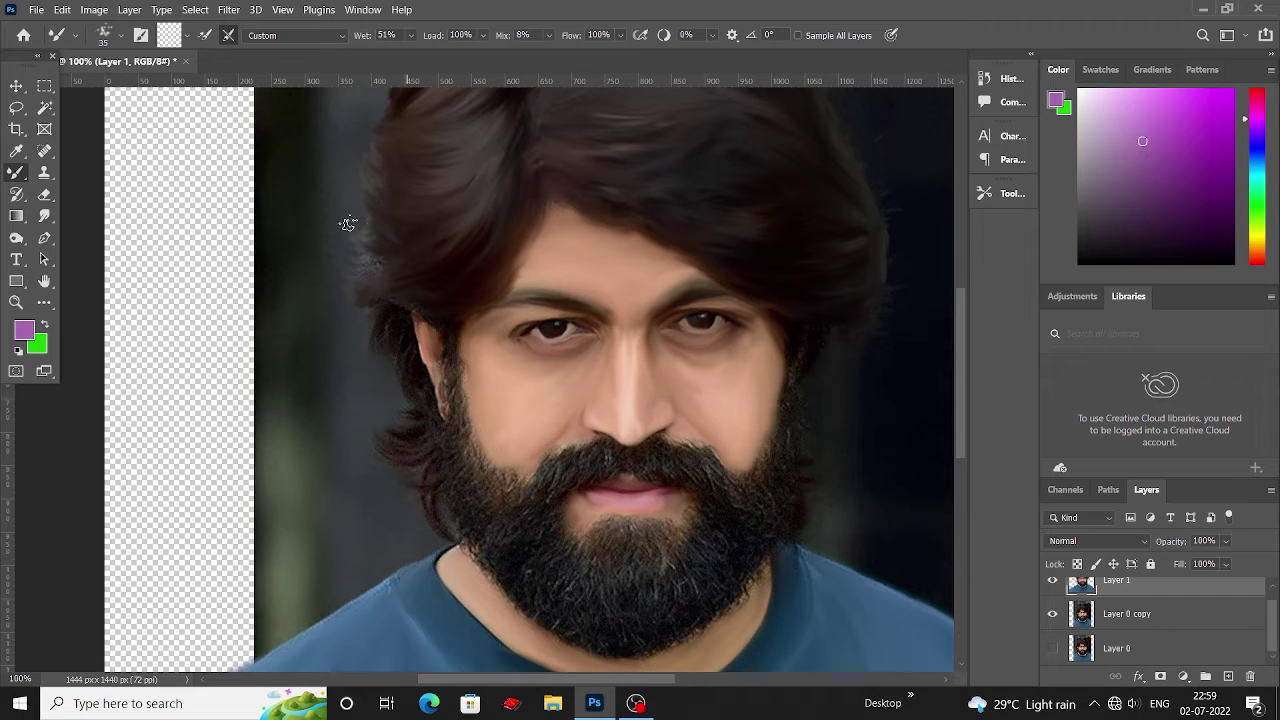
scroll(430, 280, up, 3)
scroll(448, 265, down, 2)
scroll(450, 300, down, 2)
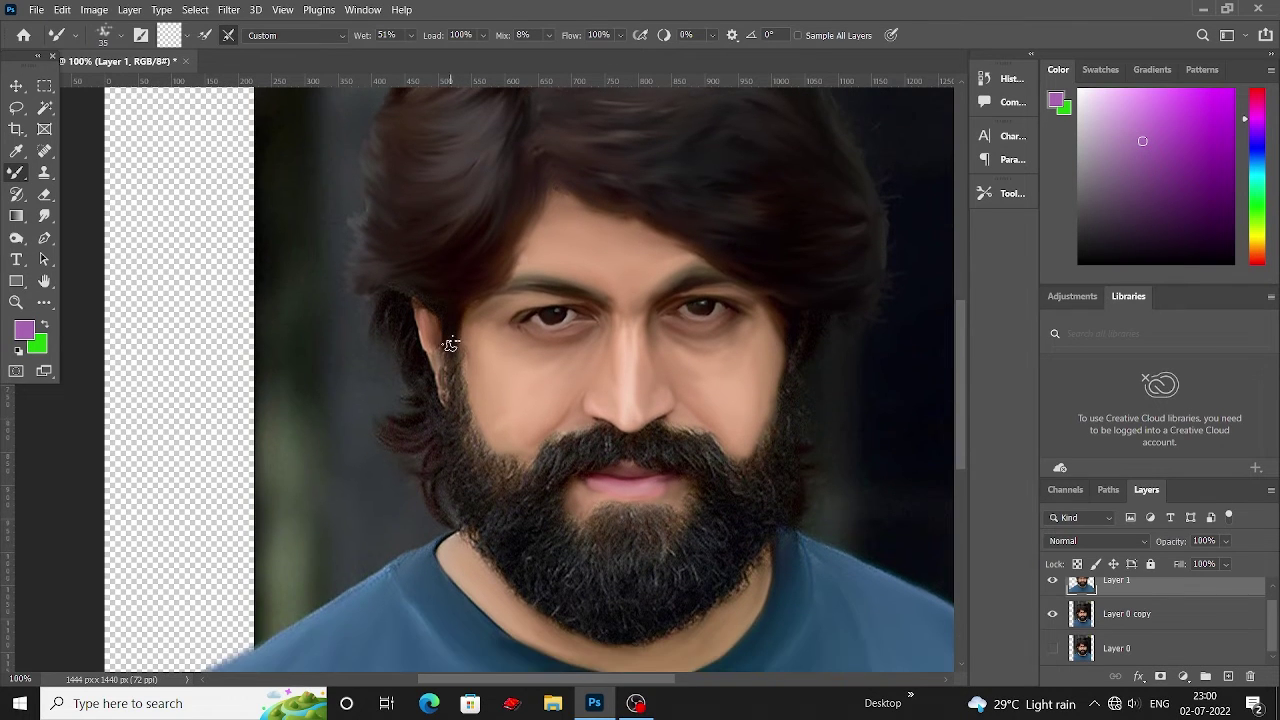
scroll(453, 370, down, 3)
scroll(450, 330, down, 1)
scroll(465, 400, down, 1)
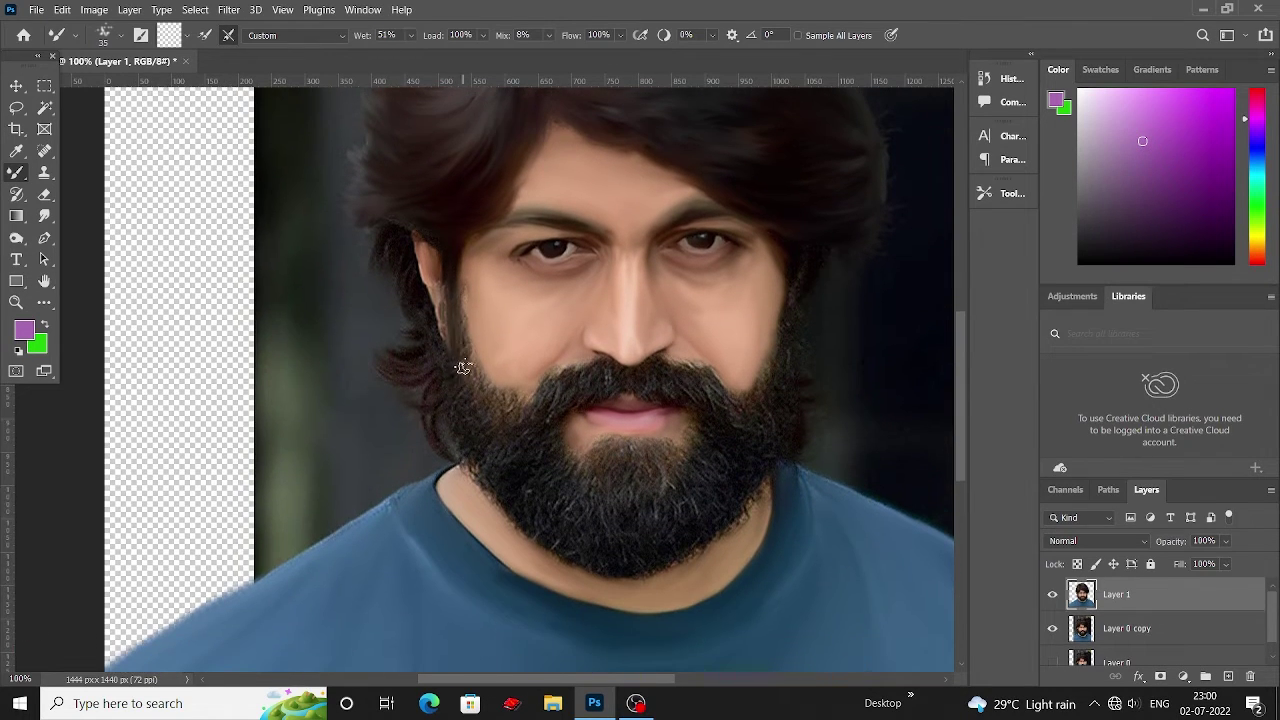
scroll(465, 314, down, 1)
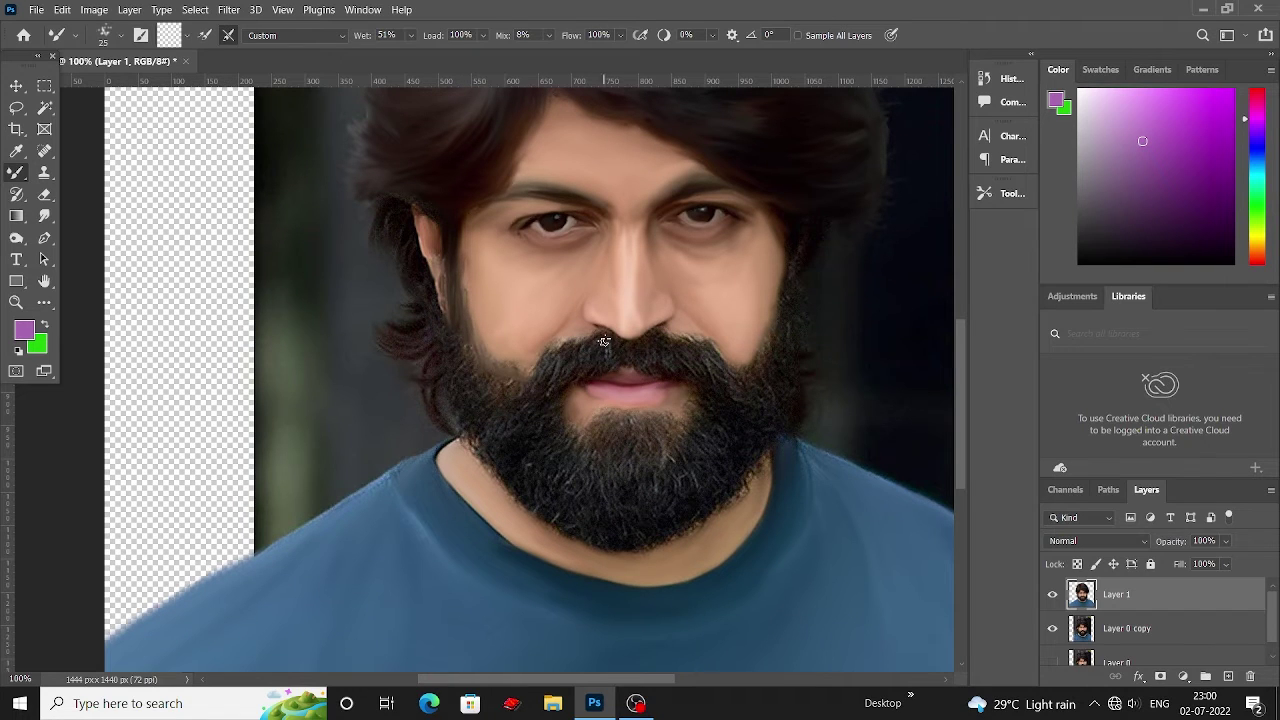
scroll(567, 335, down, 2)
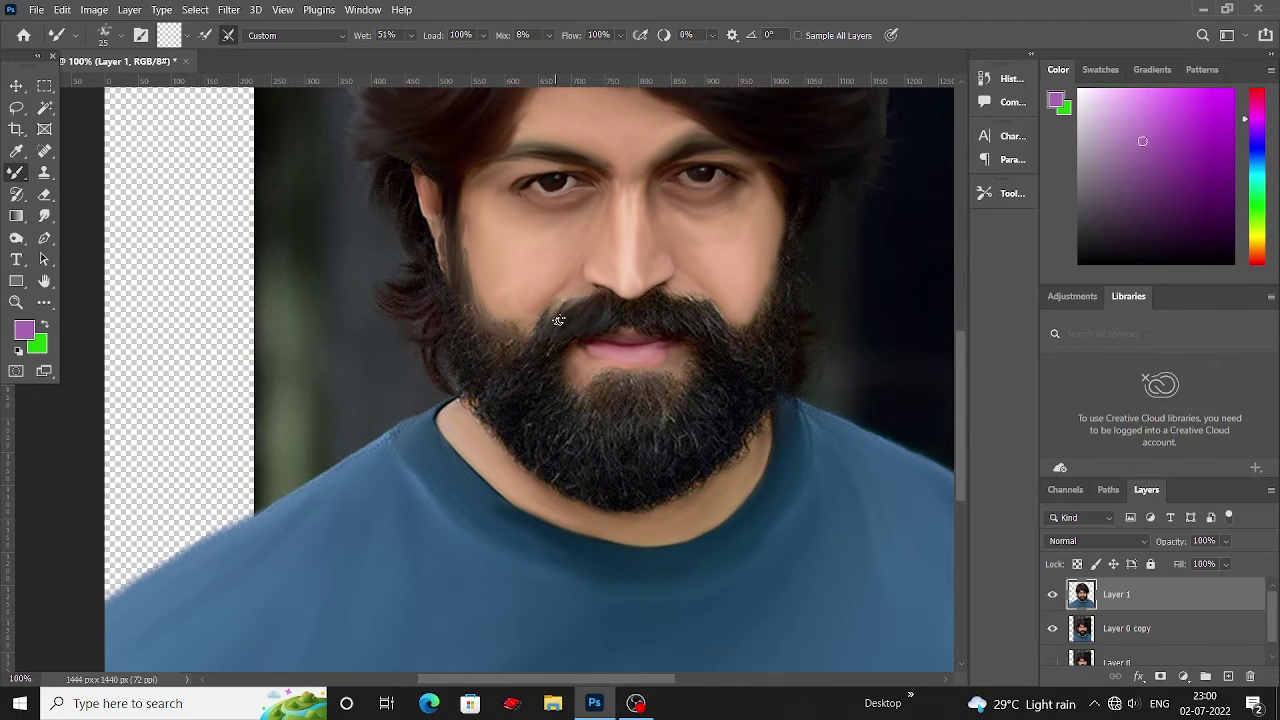
scroll(570, 348, up, 1)
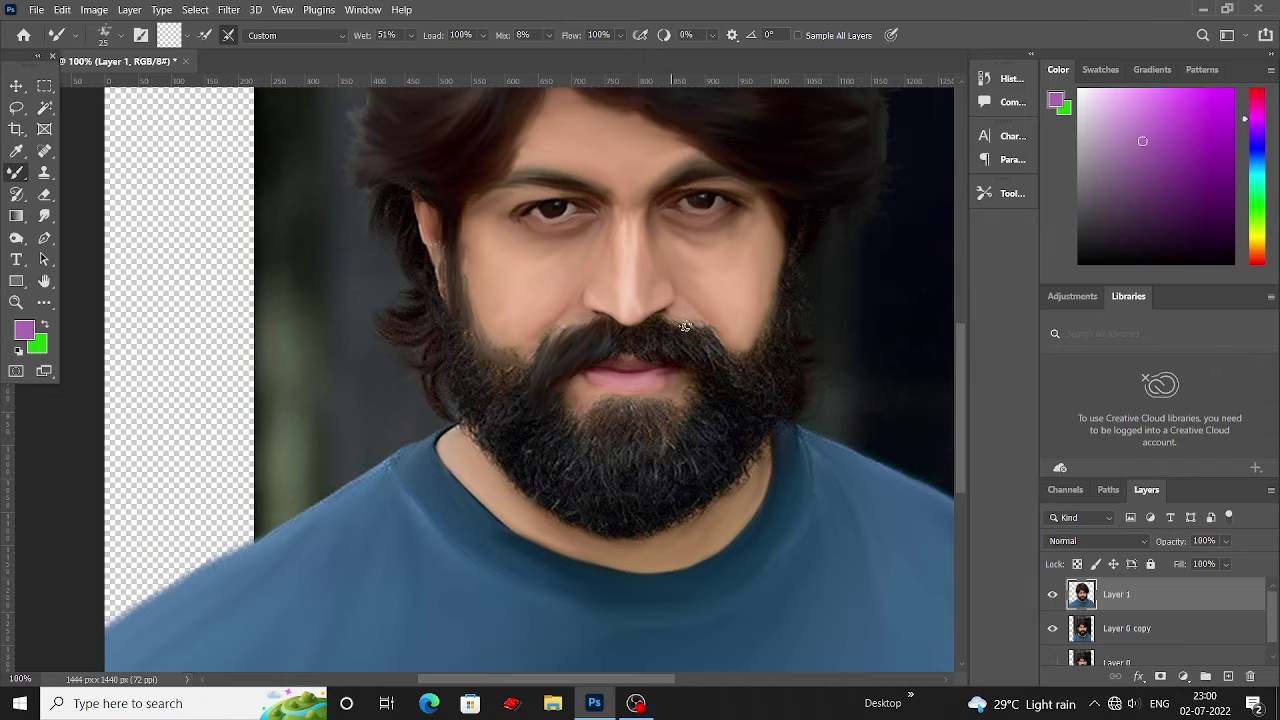
scroll(700, 345, up, 1)
scroll(718, 380, up, 1)
Zoom in on the moustache and shrink the Mixer Brush from 15 px toward finer sizes.
scroll(726, 405, up, 1)
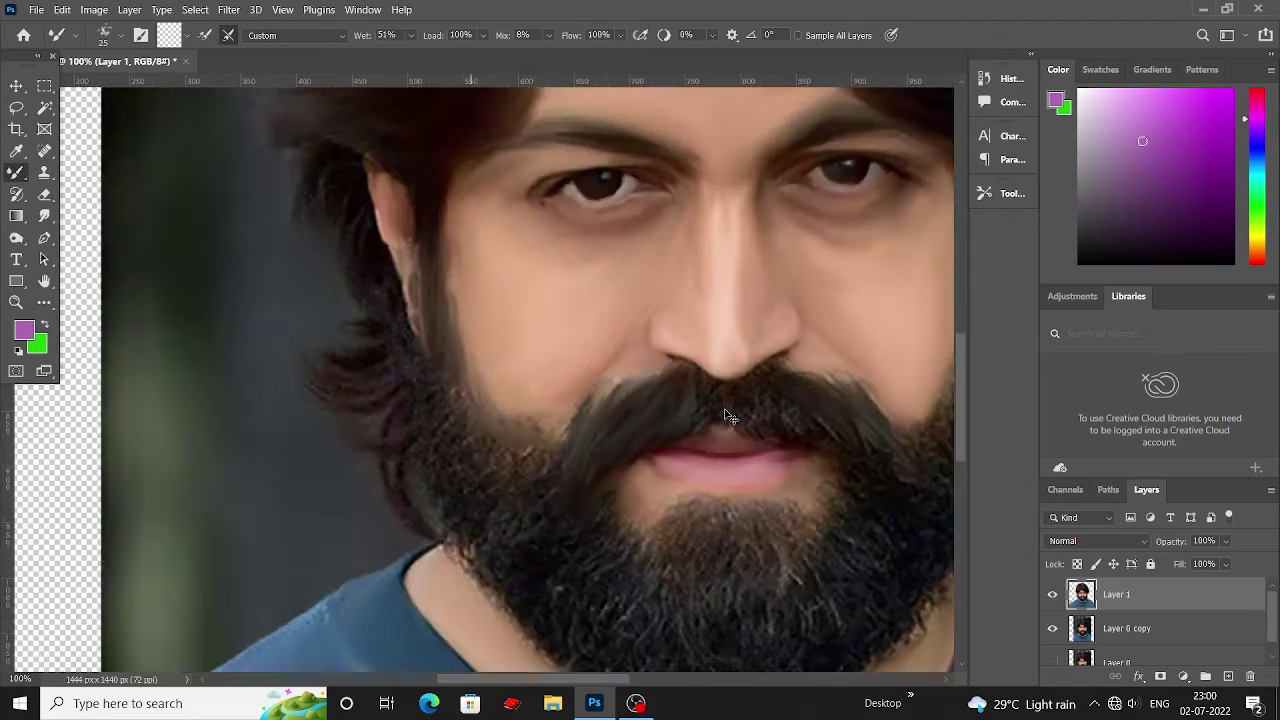
scroll(728, 415, up, 1)
scroll(760, 270, up, 1)
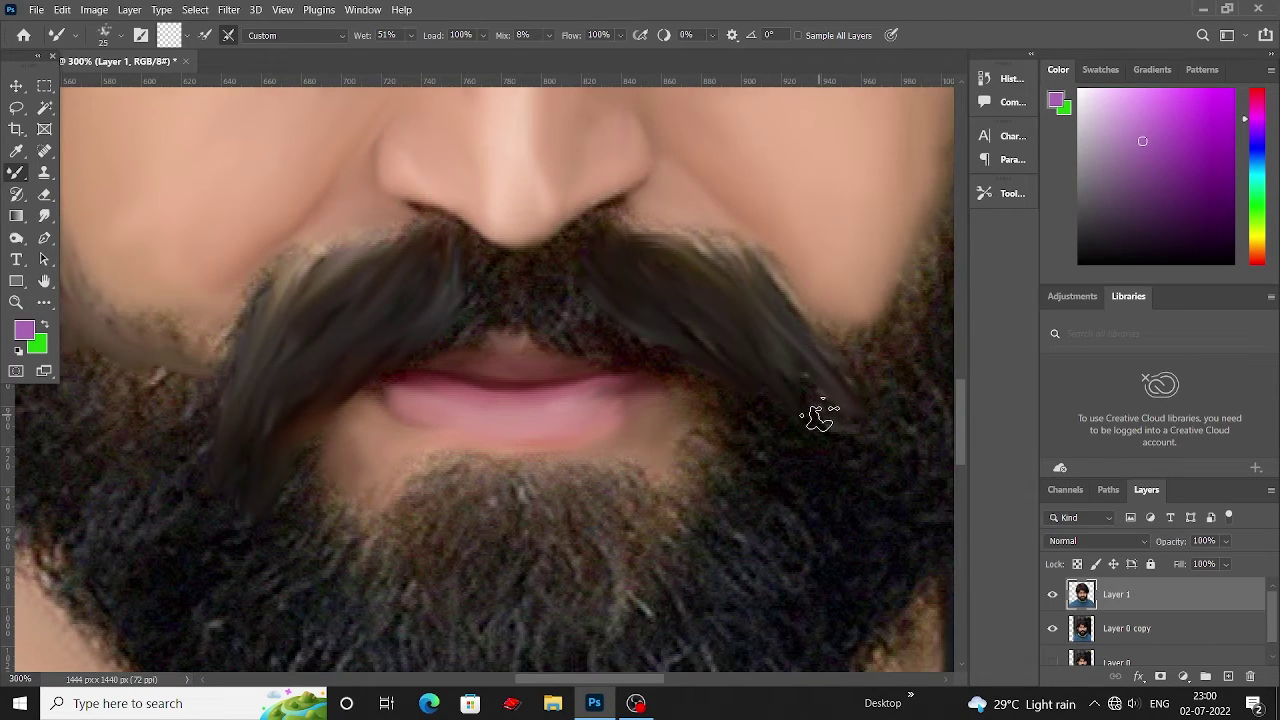
scroll(720, 345, up, 1)
key(bracketleft)
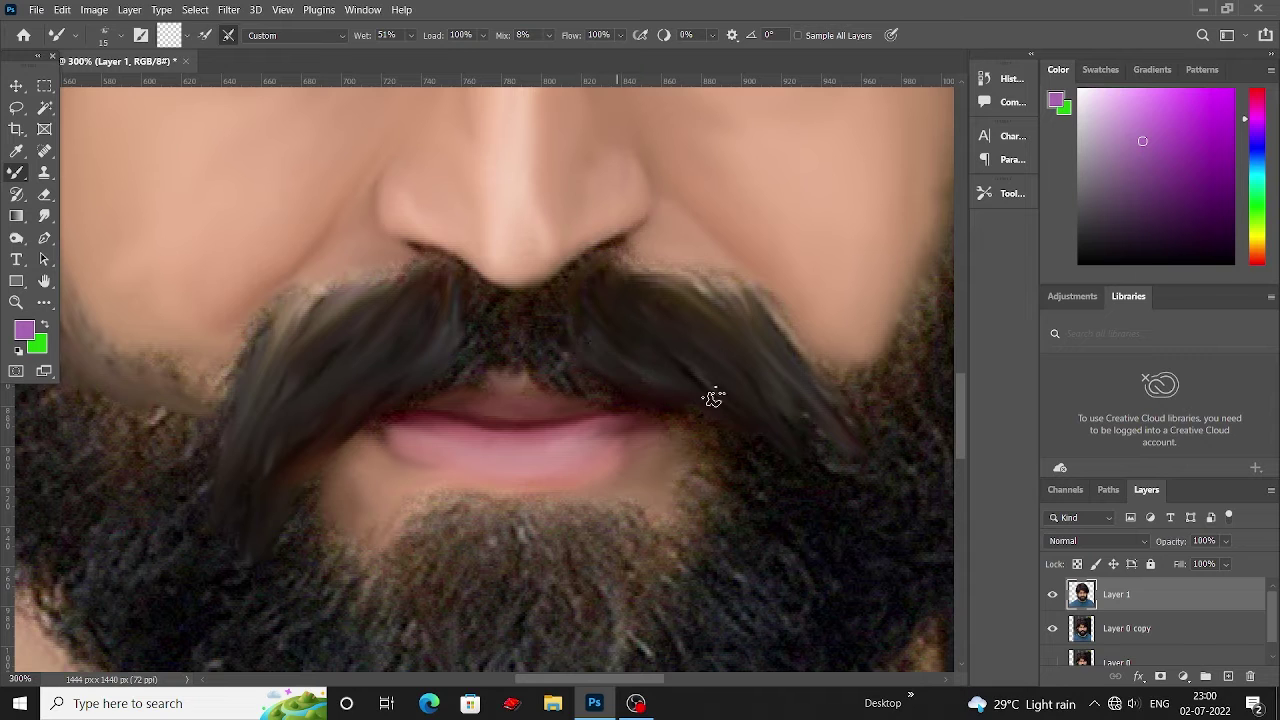
scroll(588, 345, up, 1)
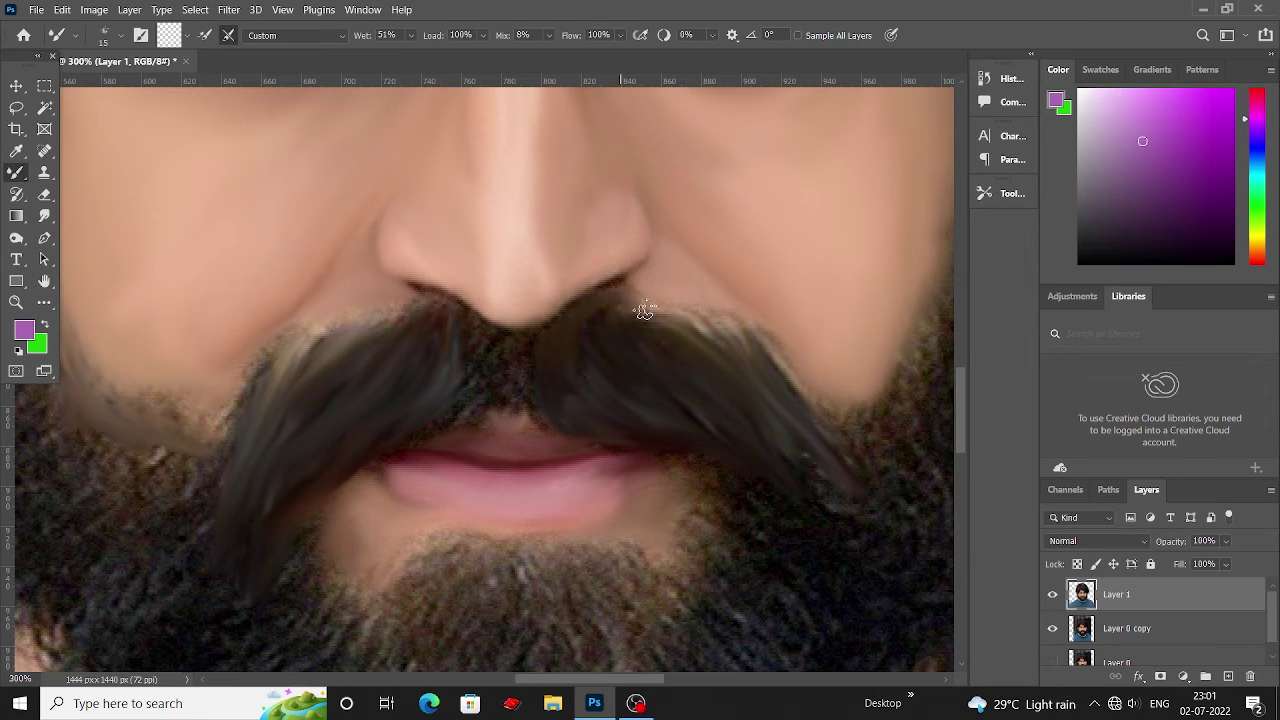
scroll(694, 409, down, 1)
key(bracketleft)
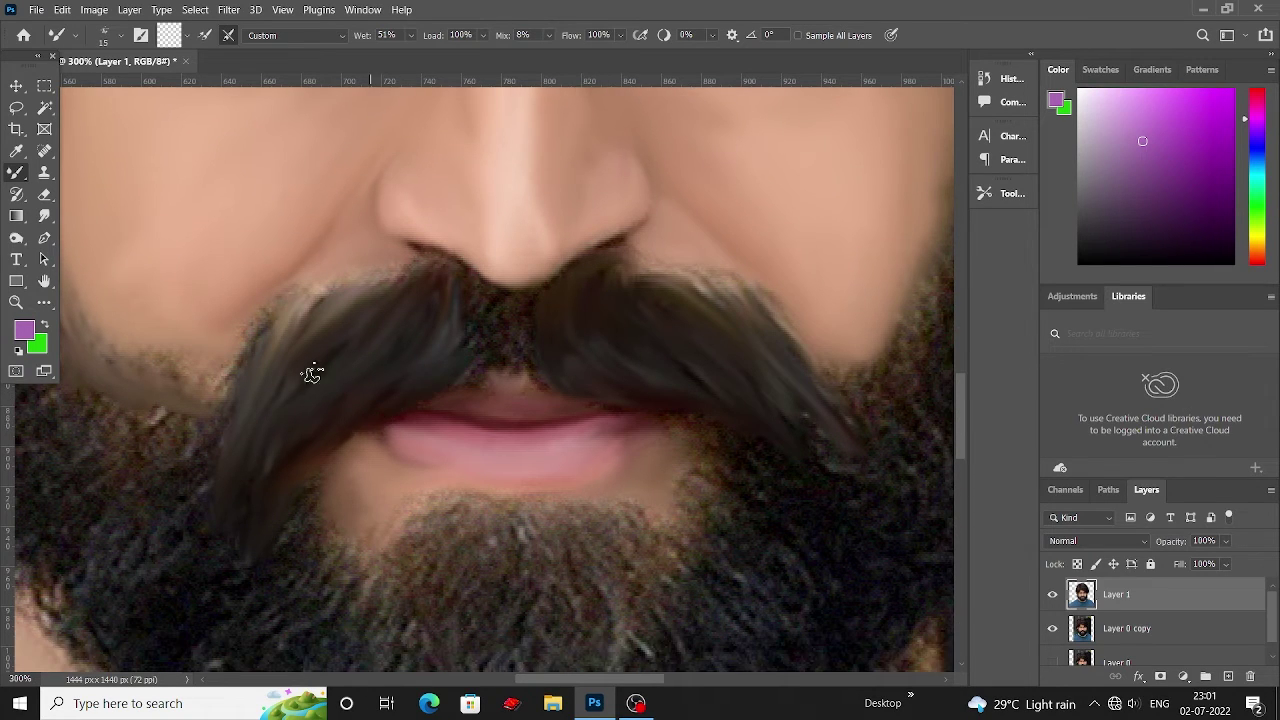
Shrink the brush to 10 px and refine thin strands along the moustache's curved left end.
scroll(312, 373, up, 1)
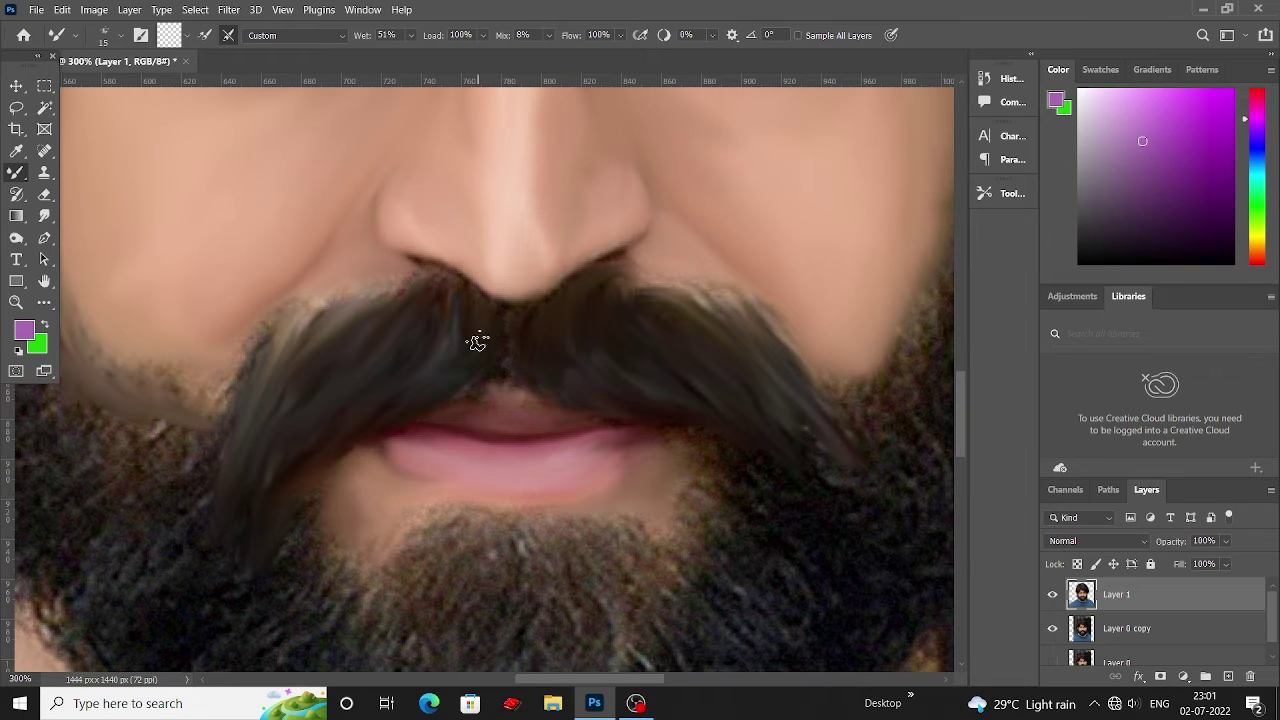
scroll(478, 385, up, 1)
scroll(487, 397, down, 1)
key(bracketleft)
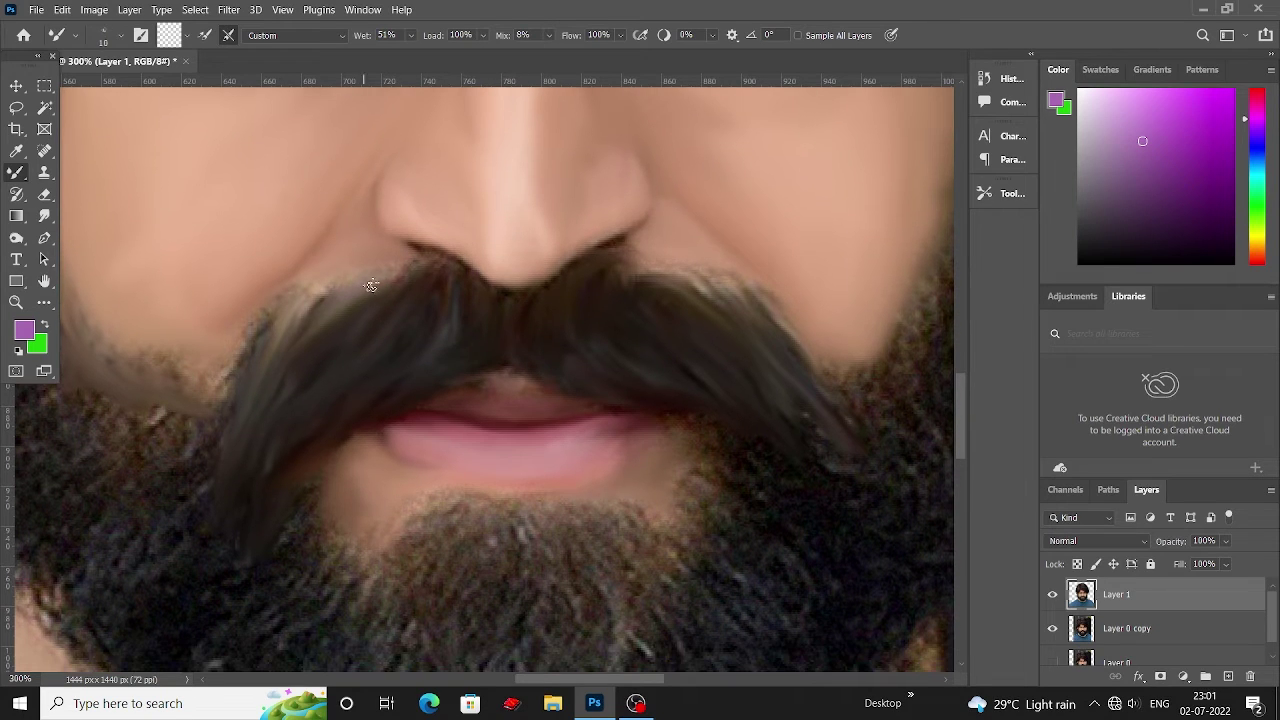
scroll(385, 265, down, 1)
scroll(263, 313, down, 2)
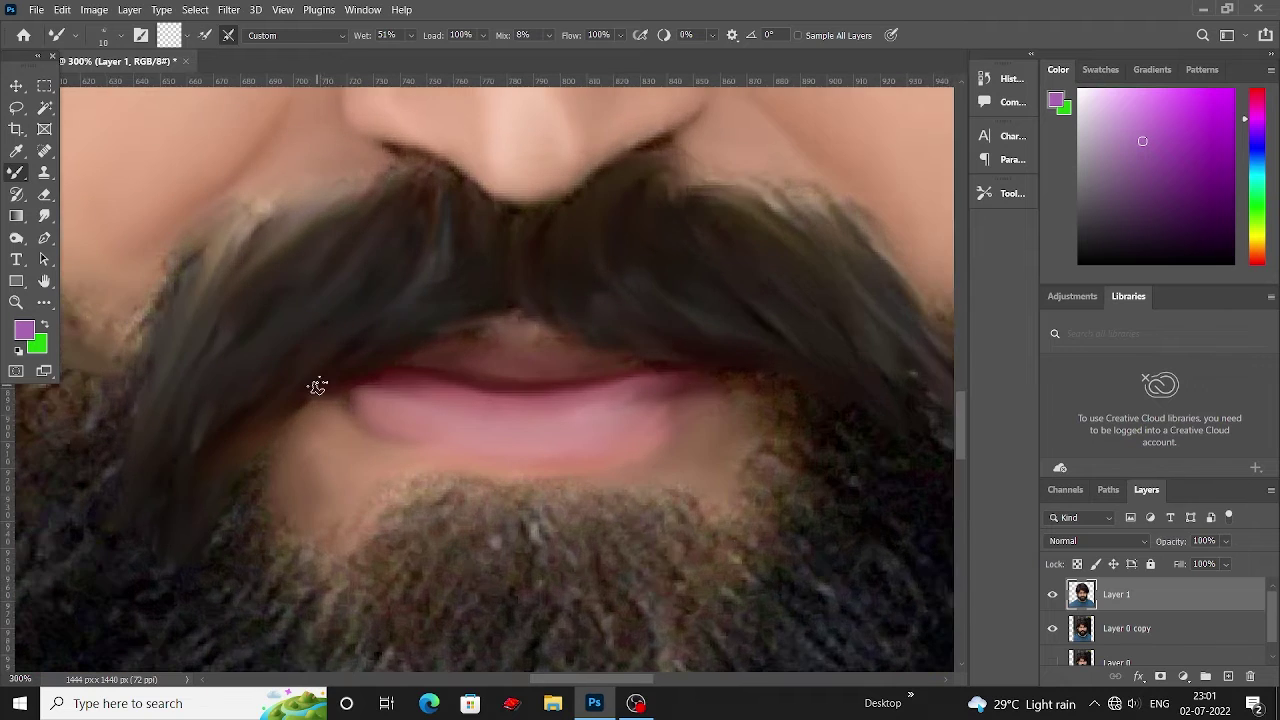
scroll(388, 402, up, 1)
drag(370, 435, 449, 391)
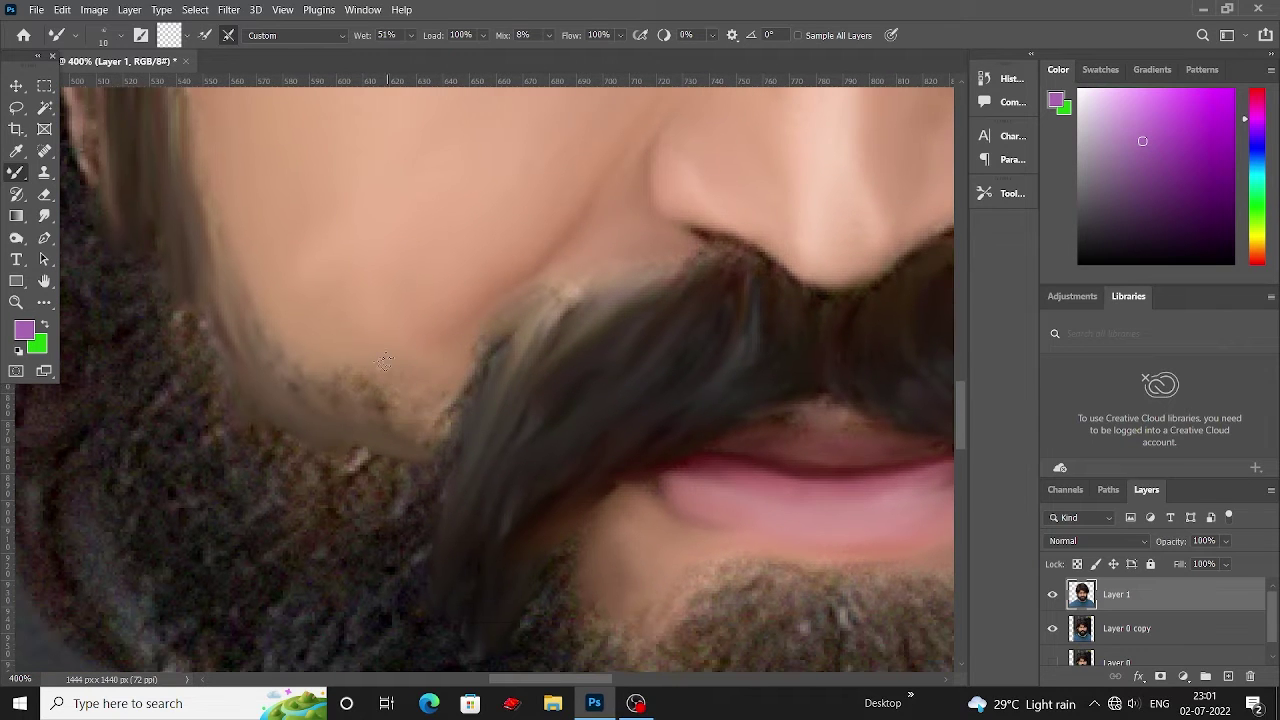
scroll(385, 362, down, 1)
scroll(352, 363, down, 1)
scroll(389, 510, down, 1)
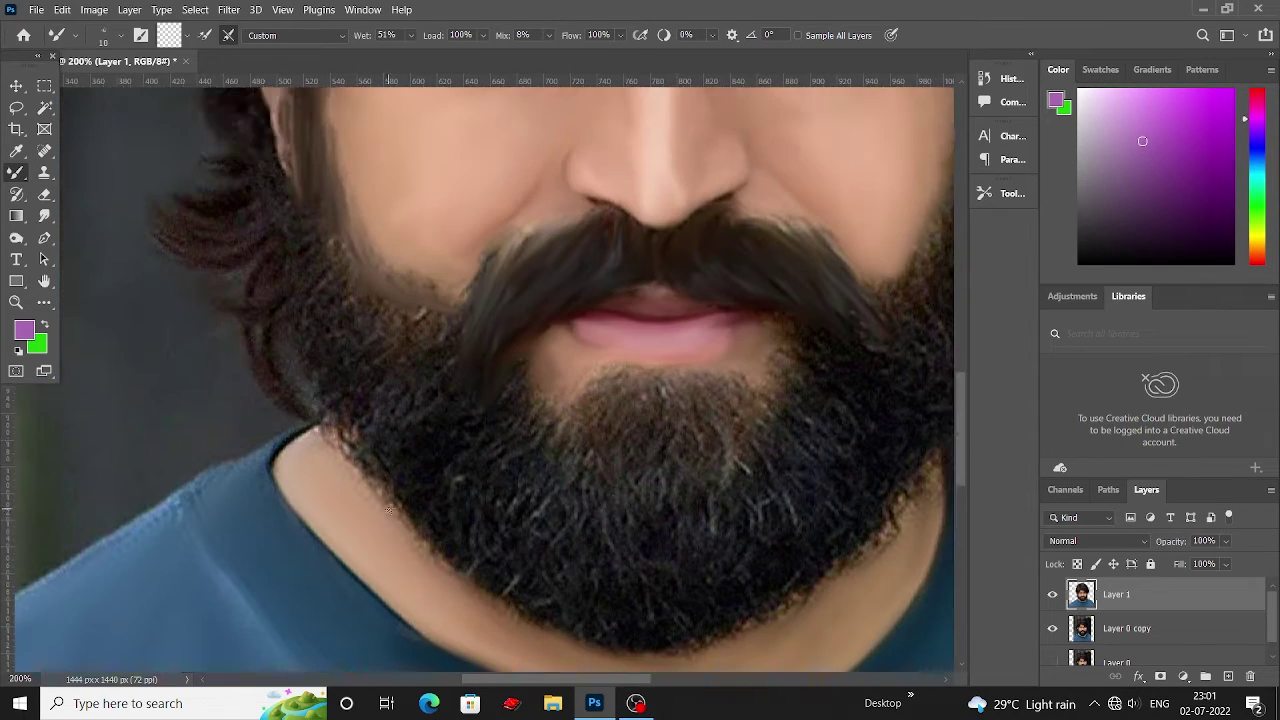
scroll(389, 510, down, 2)
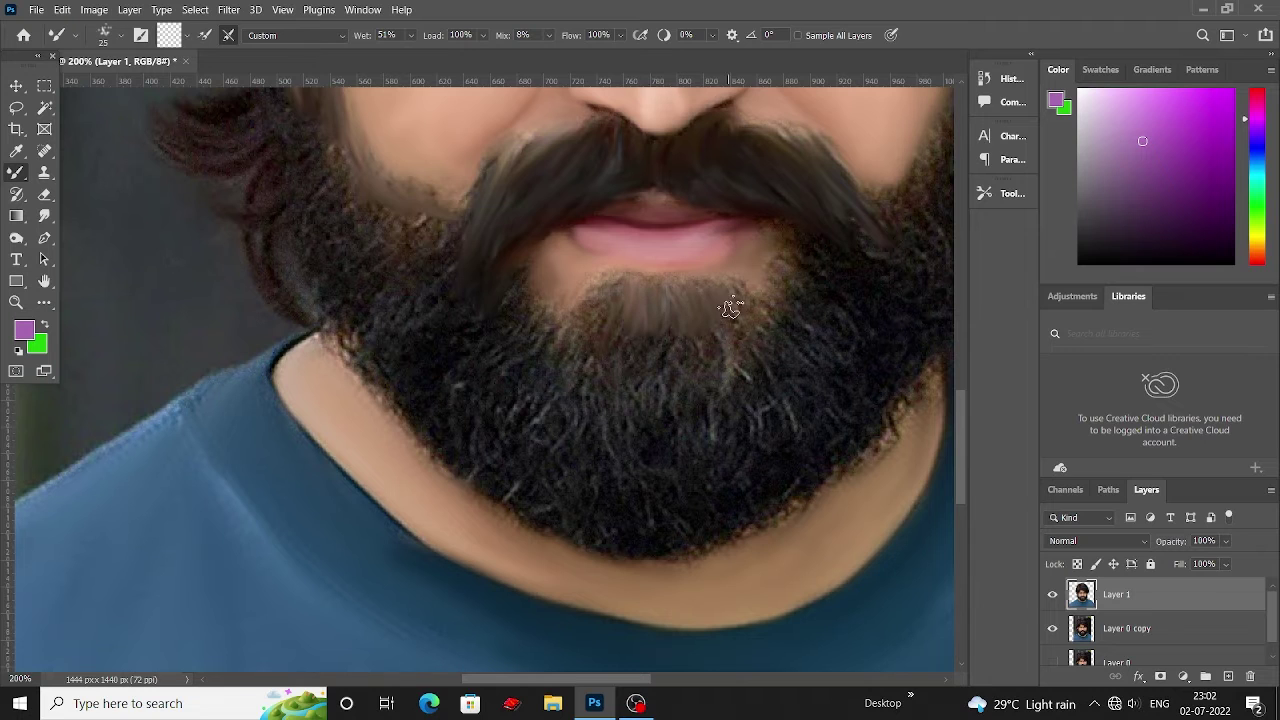
key(bracketleft)
scroll(685, 230, down, 1)
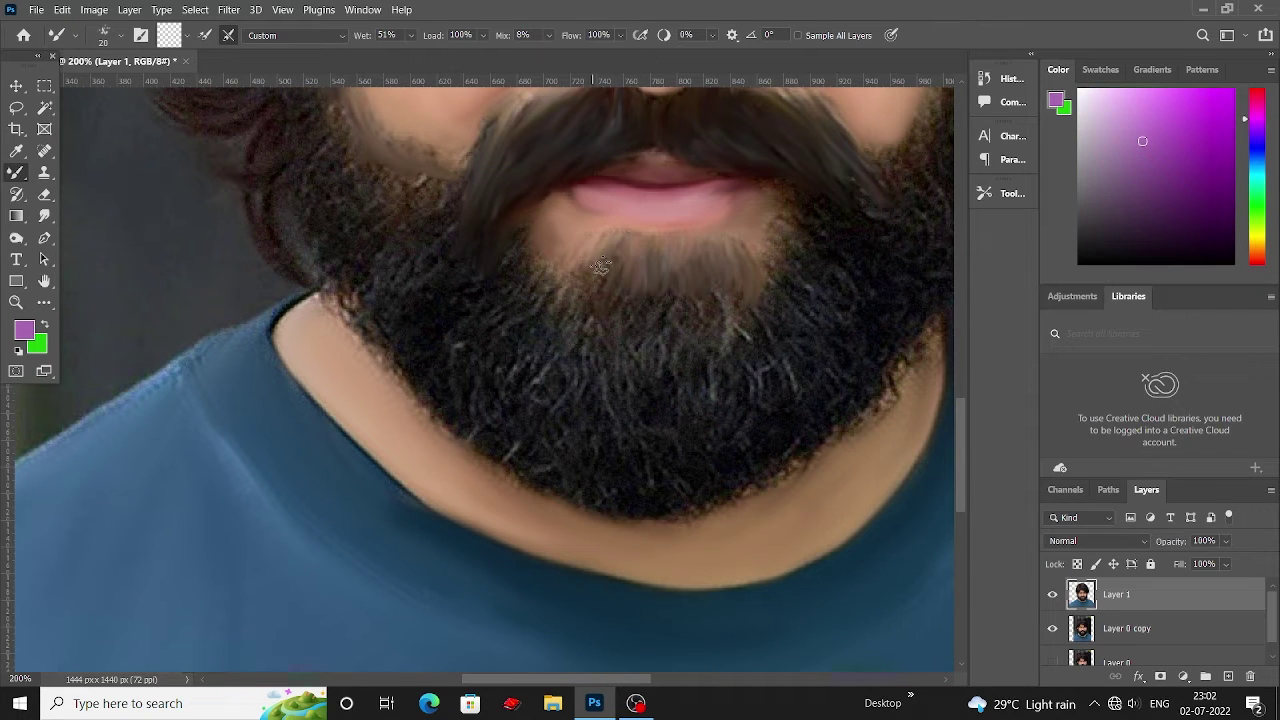
scroll(690, 245, right, 5)
scroll(685, 235, up, 4)
scroll(730, 190, up, 2)
scroll(711, 164, up, 1)
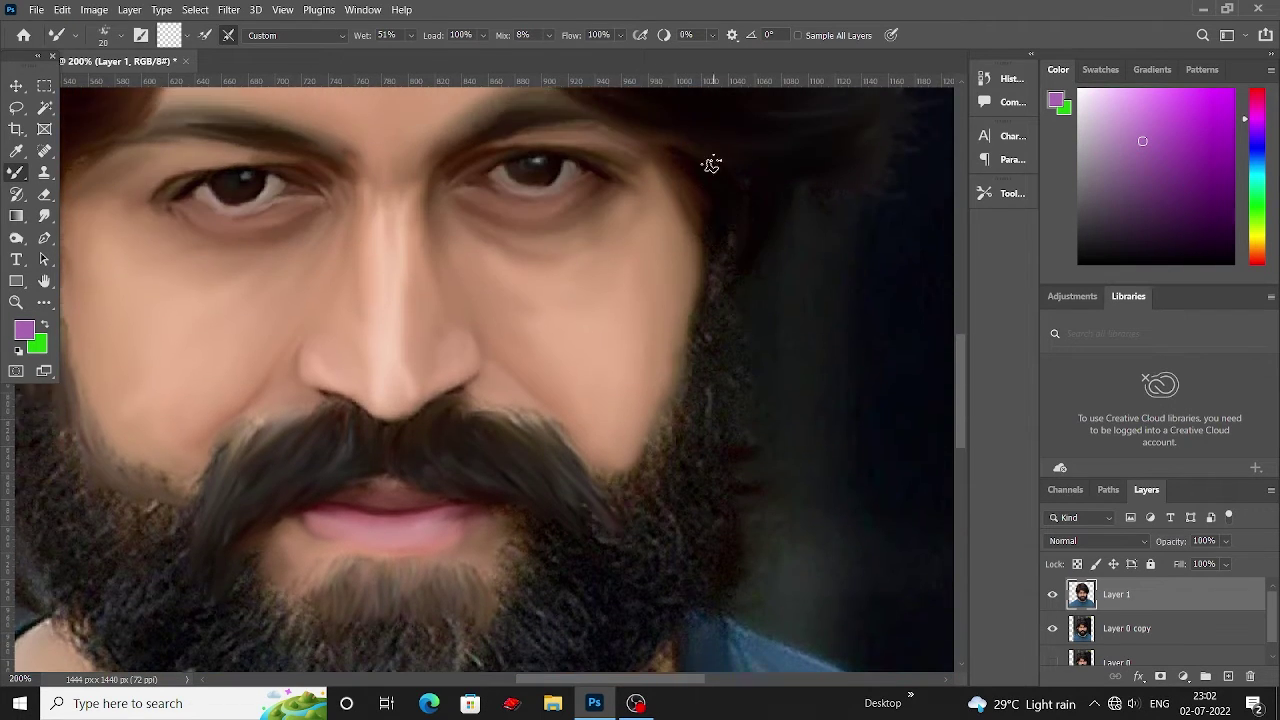
scroll(740, 350, down, 1)
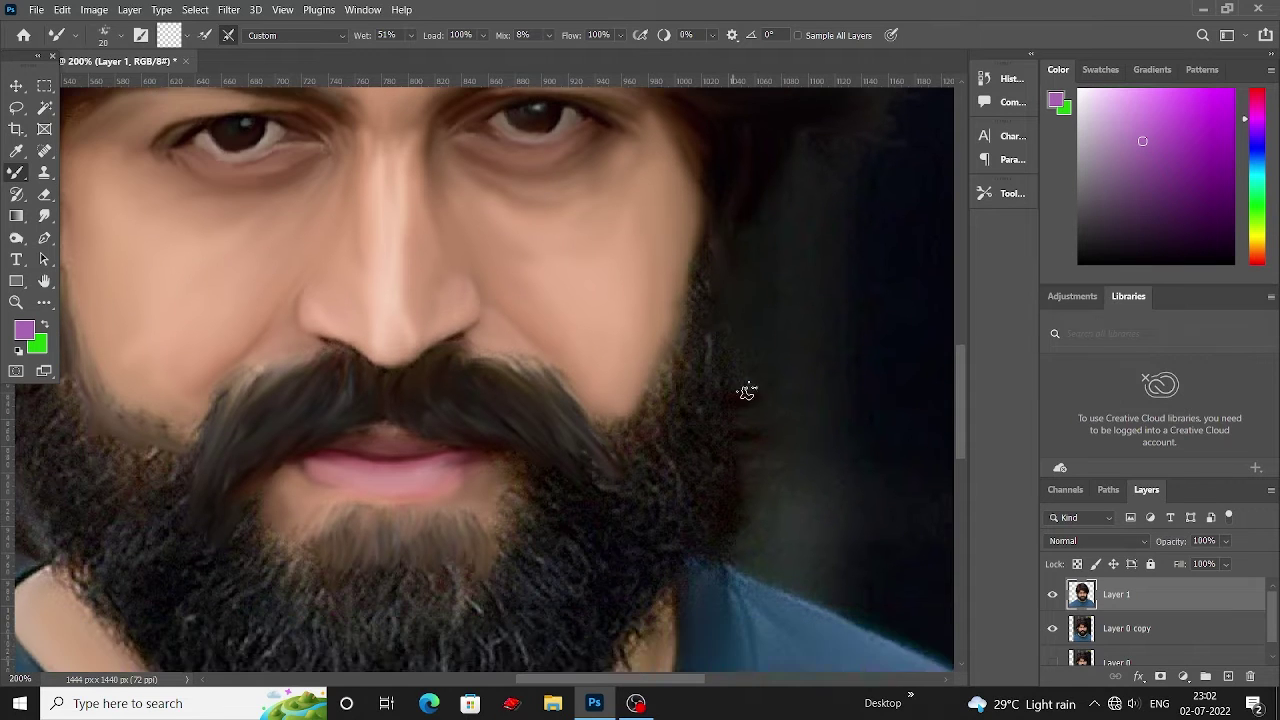
scroll(716, 294, up, 1)
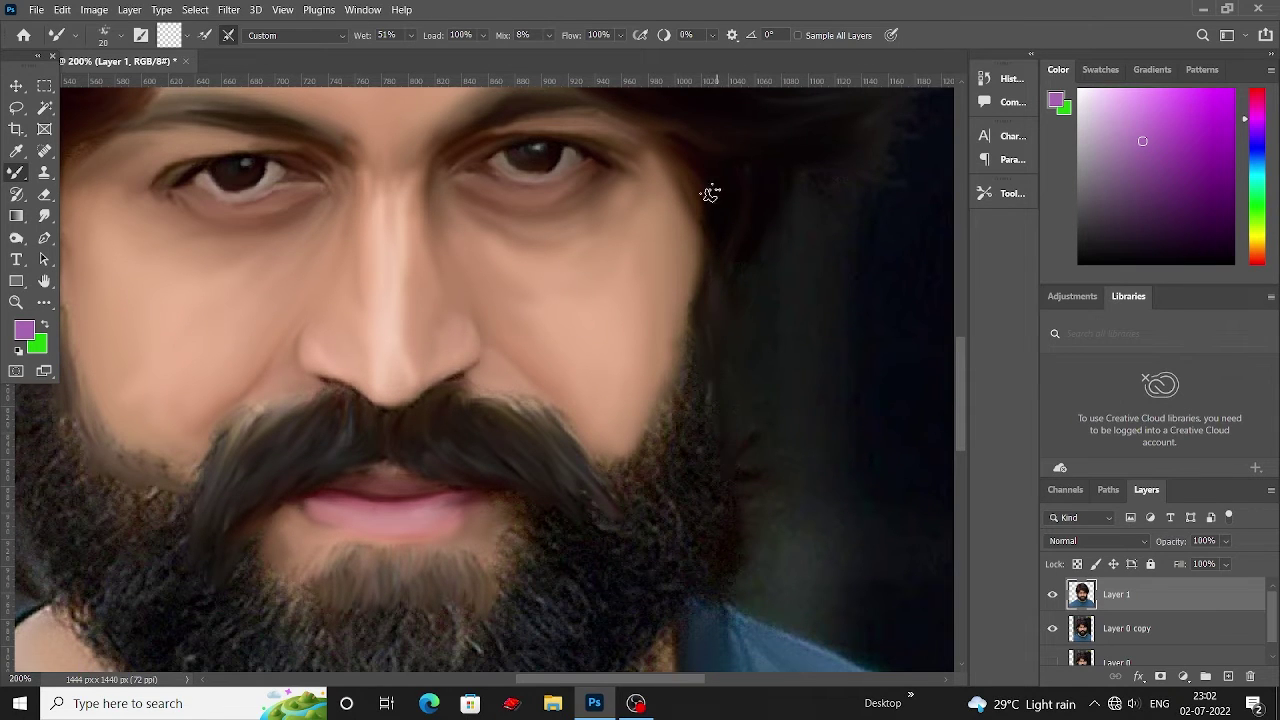
scroll(705, 215, down, 3)
scroll(690, 235, down, 1)
scroll(710, 405, up, 1)
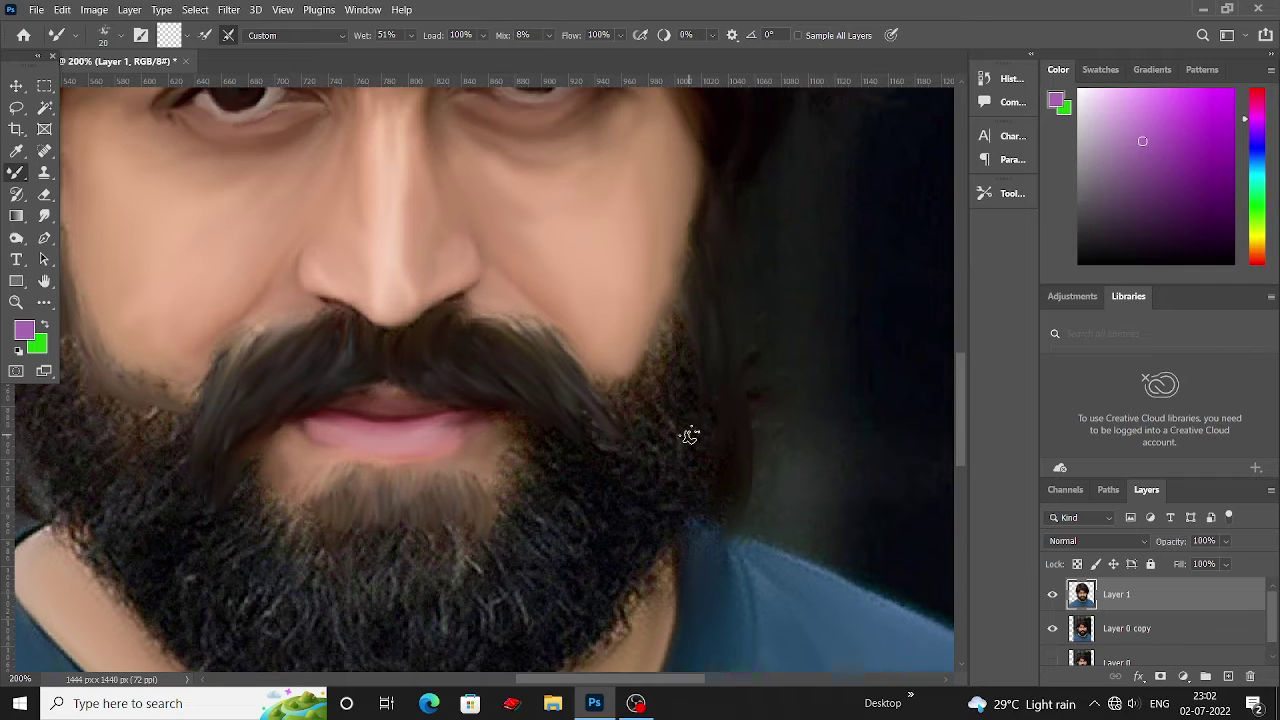
scroll(657, 384, up, 1)
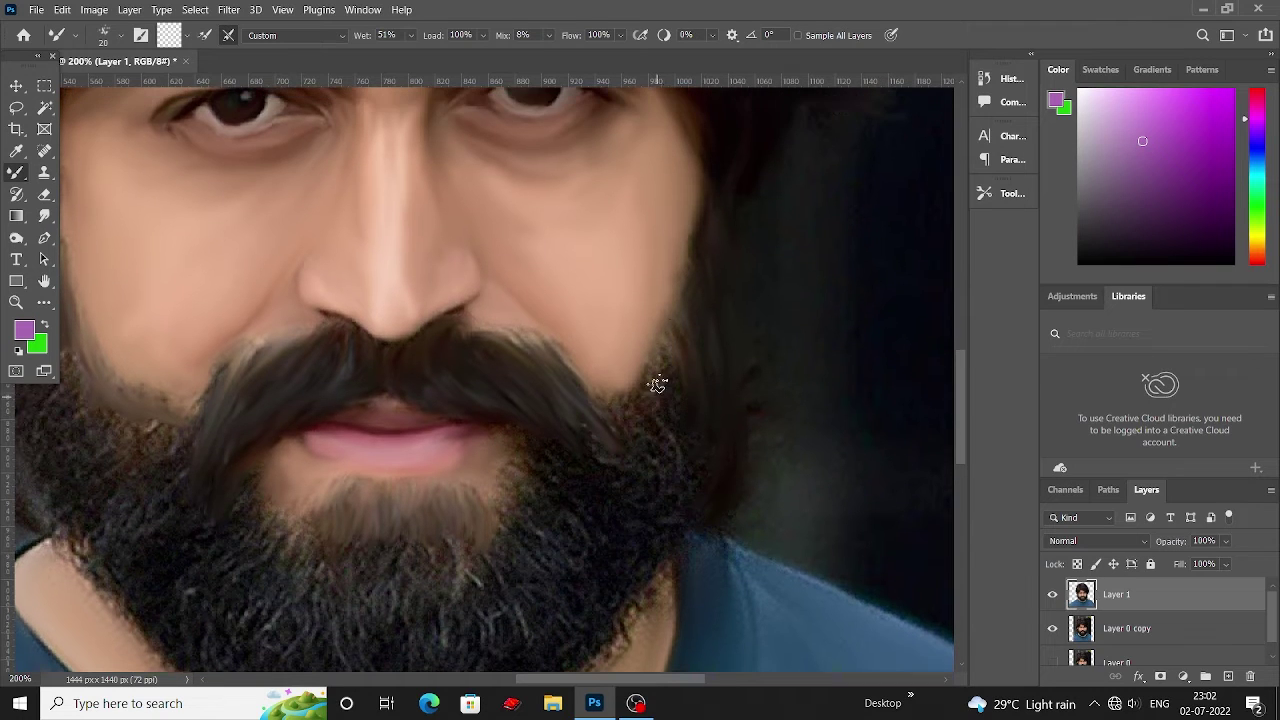
drag(653, 378, 650, 347)
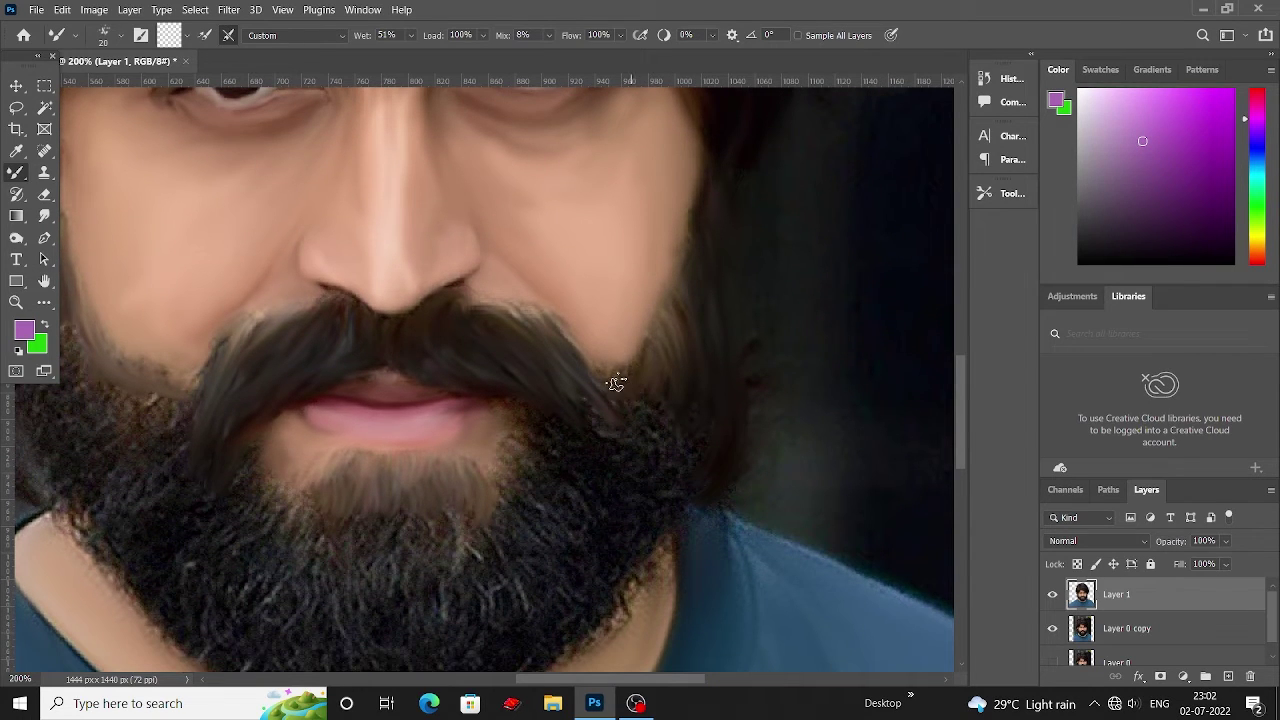
drag(628, 398, 670, 426)
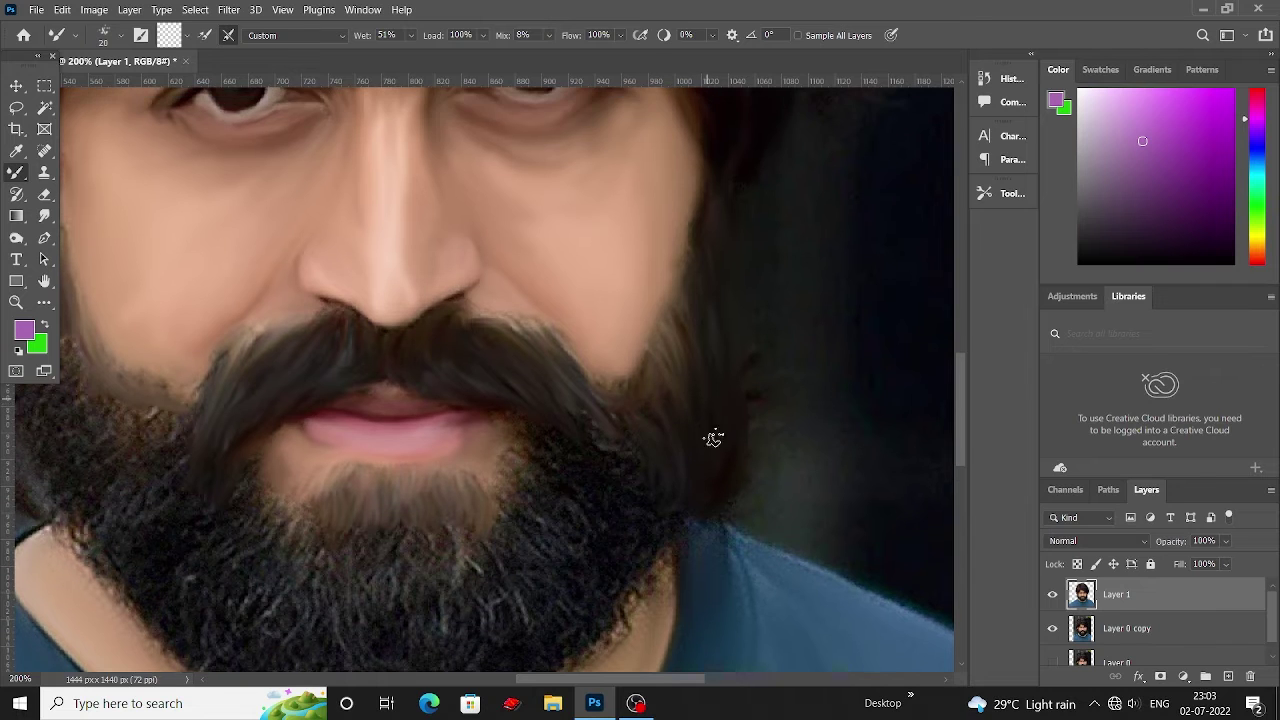
scroll(670, 411, down, 3)
scroll(662, 580, down, 5)
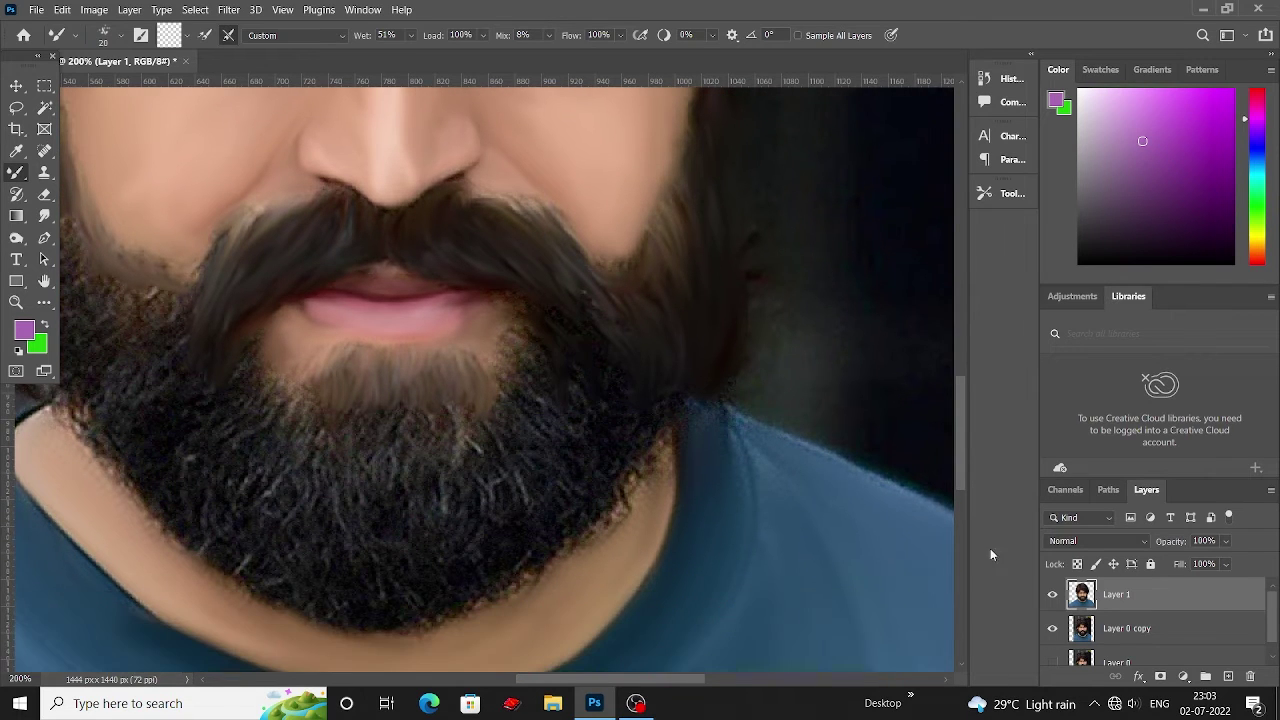
scroll(612, 379, up, 3)
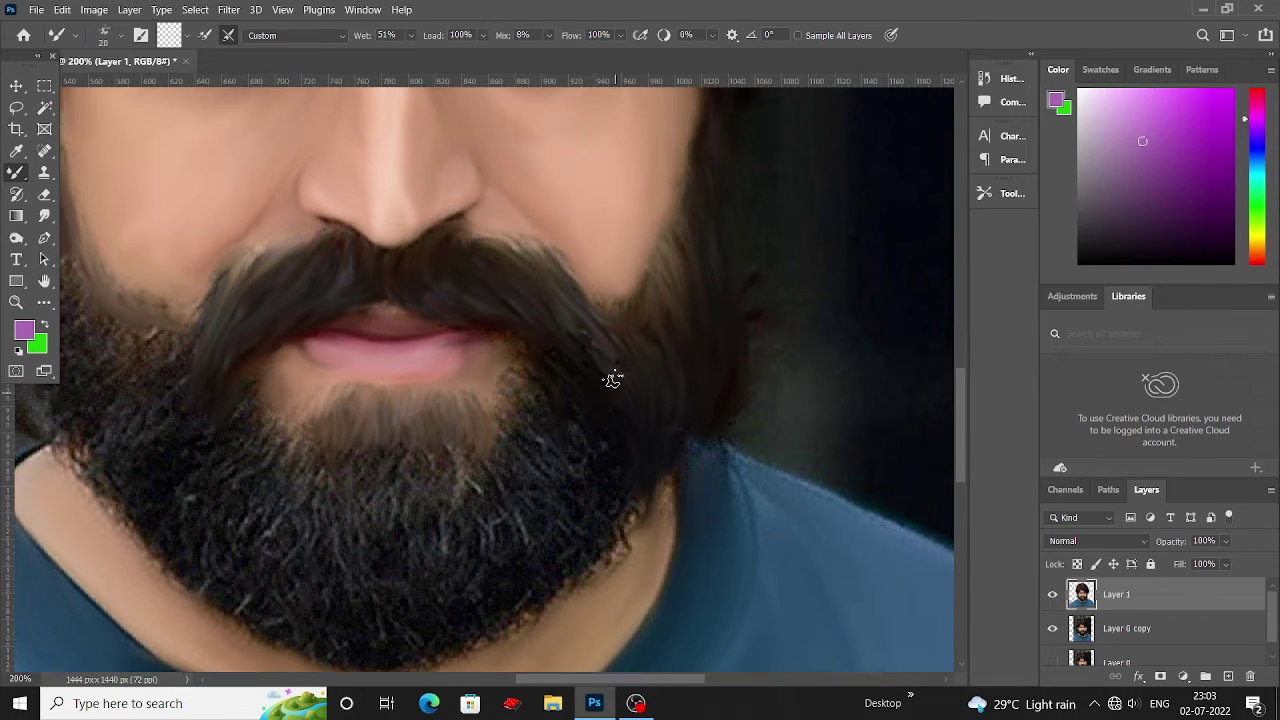
scroll(260, 345, down, 4)
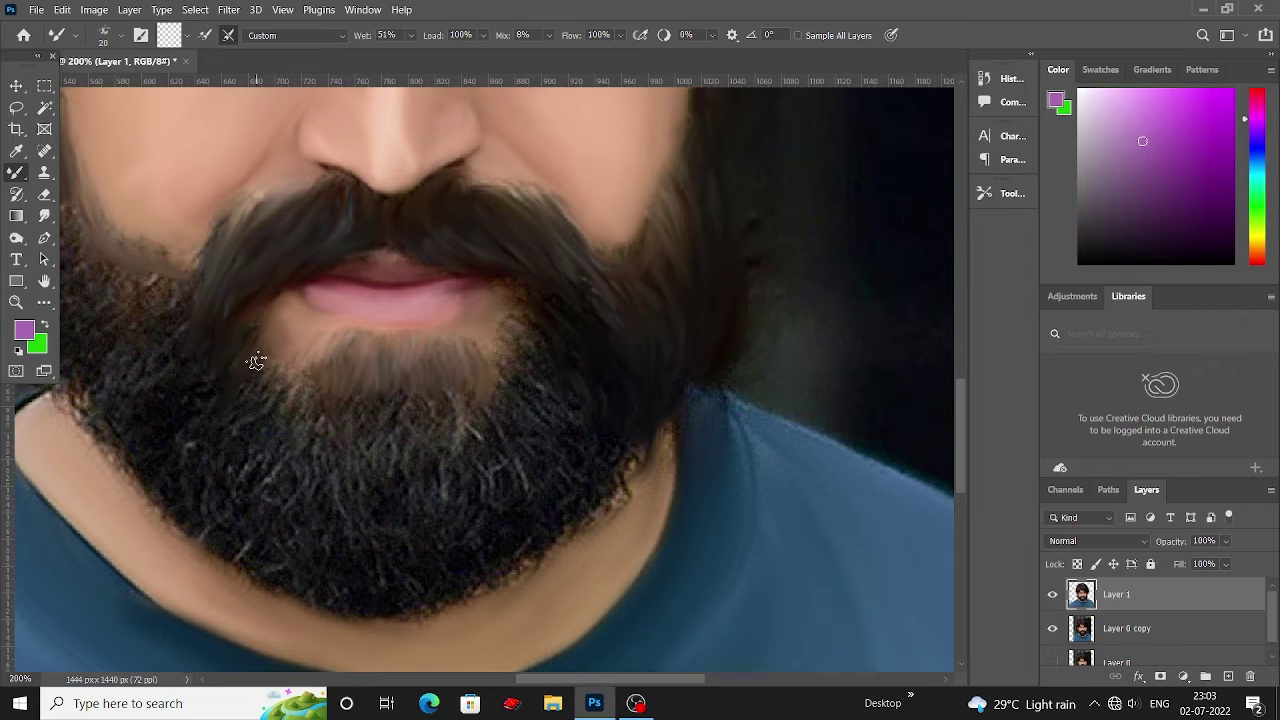
alt+scroll(256, 360, up, 2)
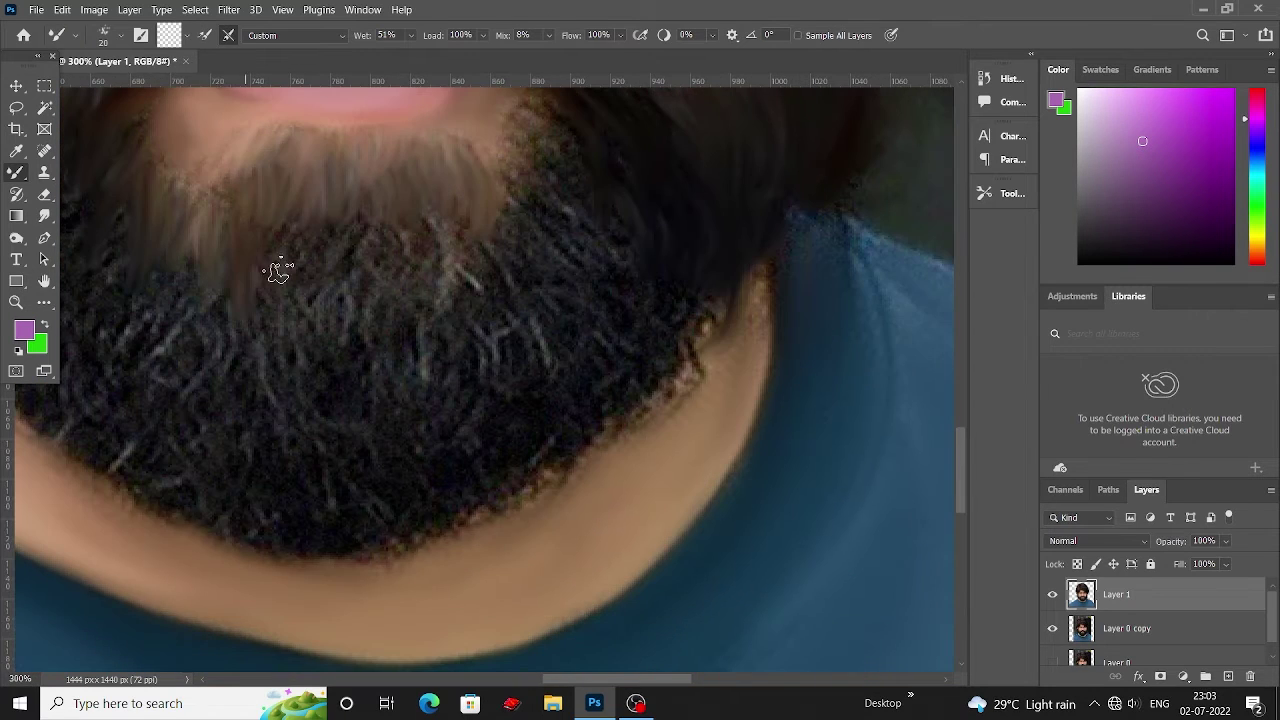
Zoom to the chin and smear the black beard below the lip into strands.
scroll(300, 283, up, 3)
scroll(385, 310, up, 3)
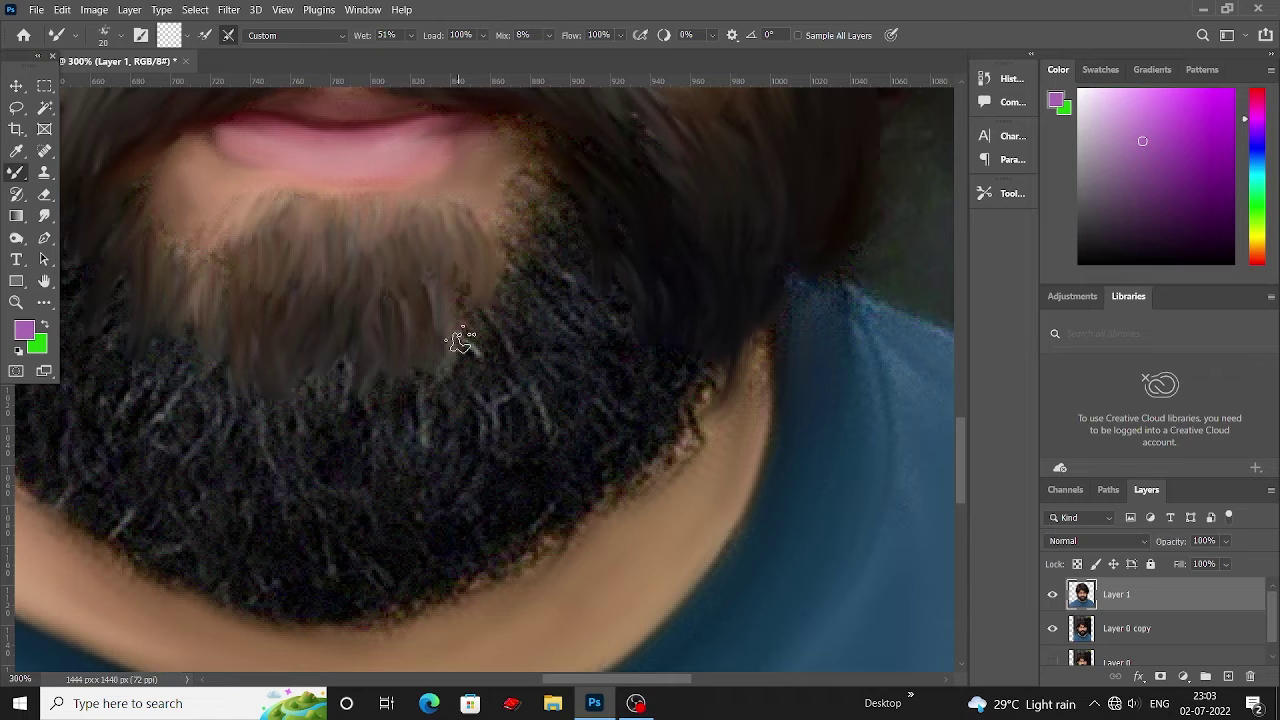
scroll(460, 340, up, 1)
scroll(537, 243, up, 1)
scroll(591, 277, down, 1)
scroll(645, 278, down, 1)
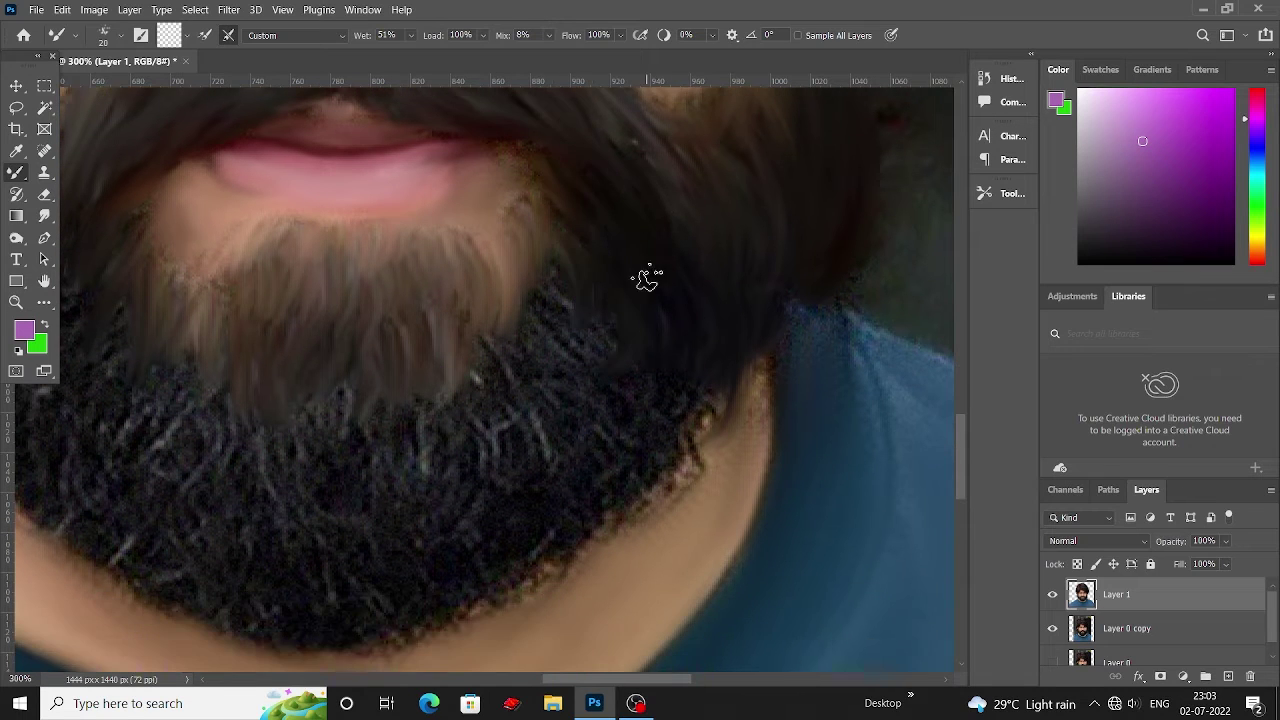
scroll(737, 449, down, 1)
drag(686, 286, 543, 337)
Stroke a long downward pass at 300% to blend the chin beard into soft brown strands.
scroll(543, 337, up, 1)
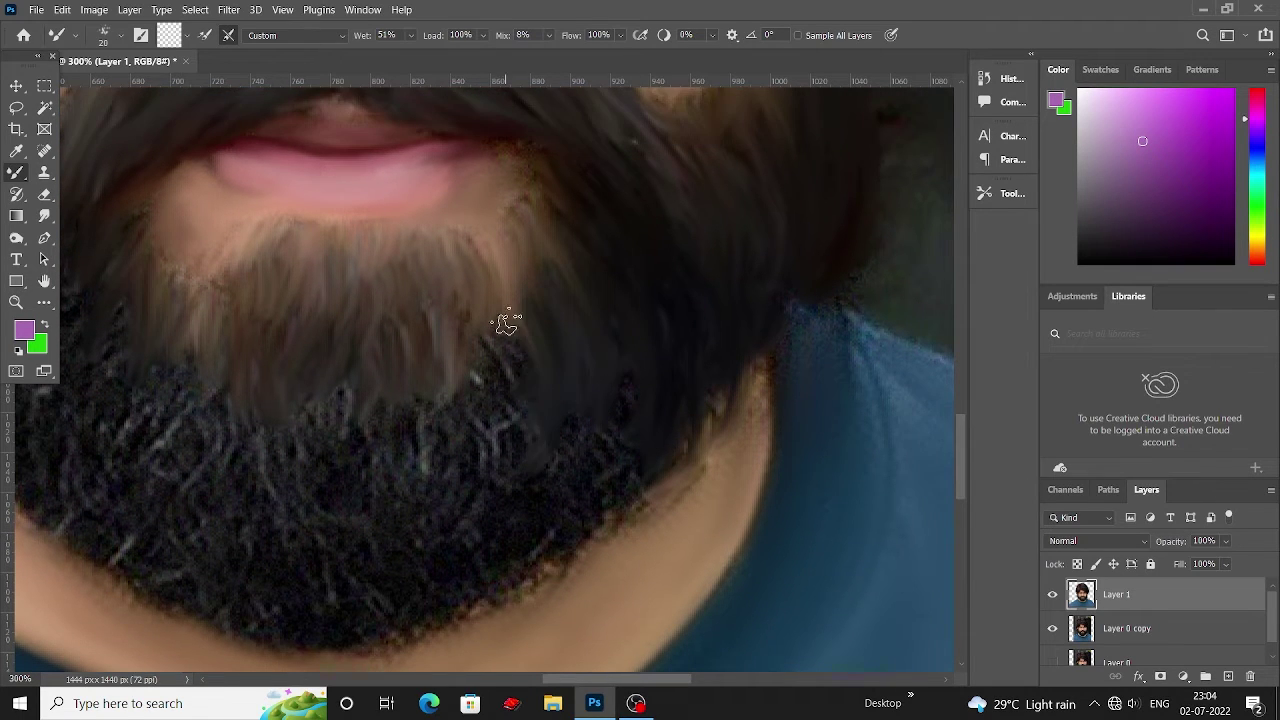
scroll(506, 323, down, 2)
drag(429, 249, 371, 463)
scroll(466, 347, up, 2)
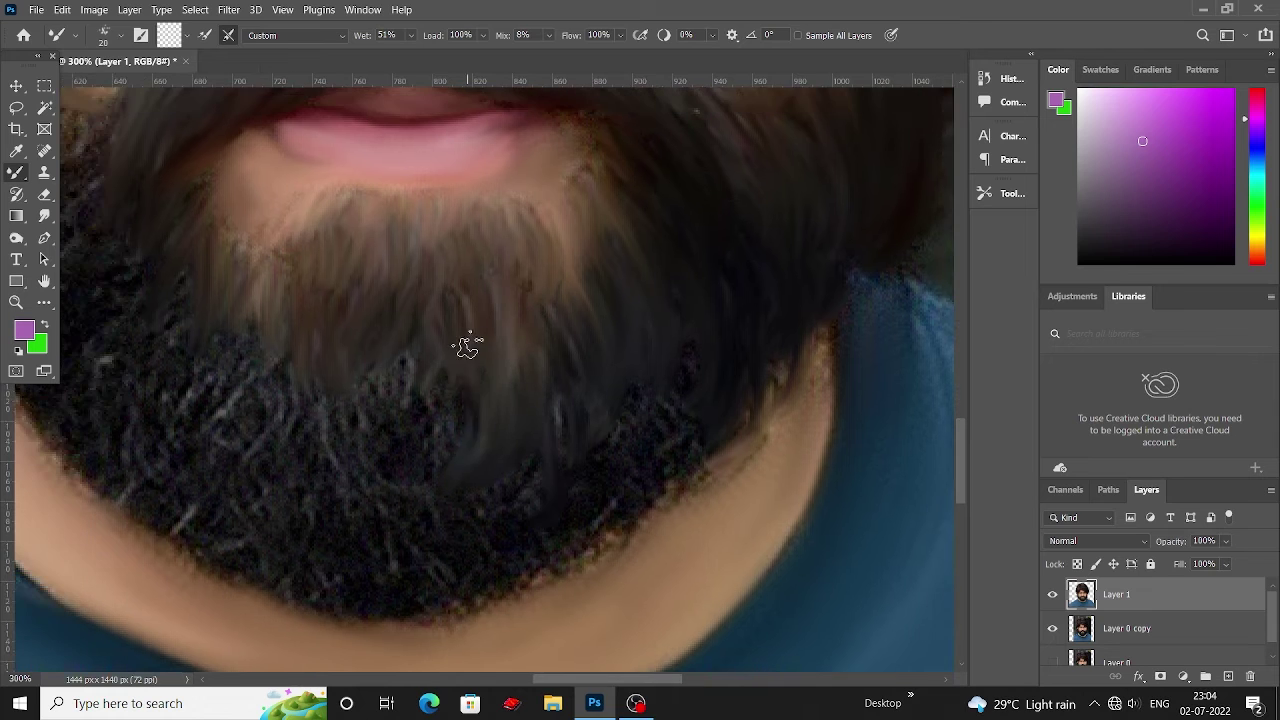
scroll(466, 347, up, 2)
scroll(466, 347, left, 3)
Smooth the curly lower beard, the chin's right side and the dark patch under the chin into strands.
scroll(491, 523, up, 3)
scroll(491, 523, left, 3)
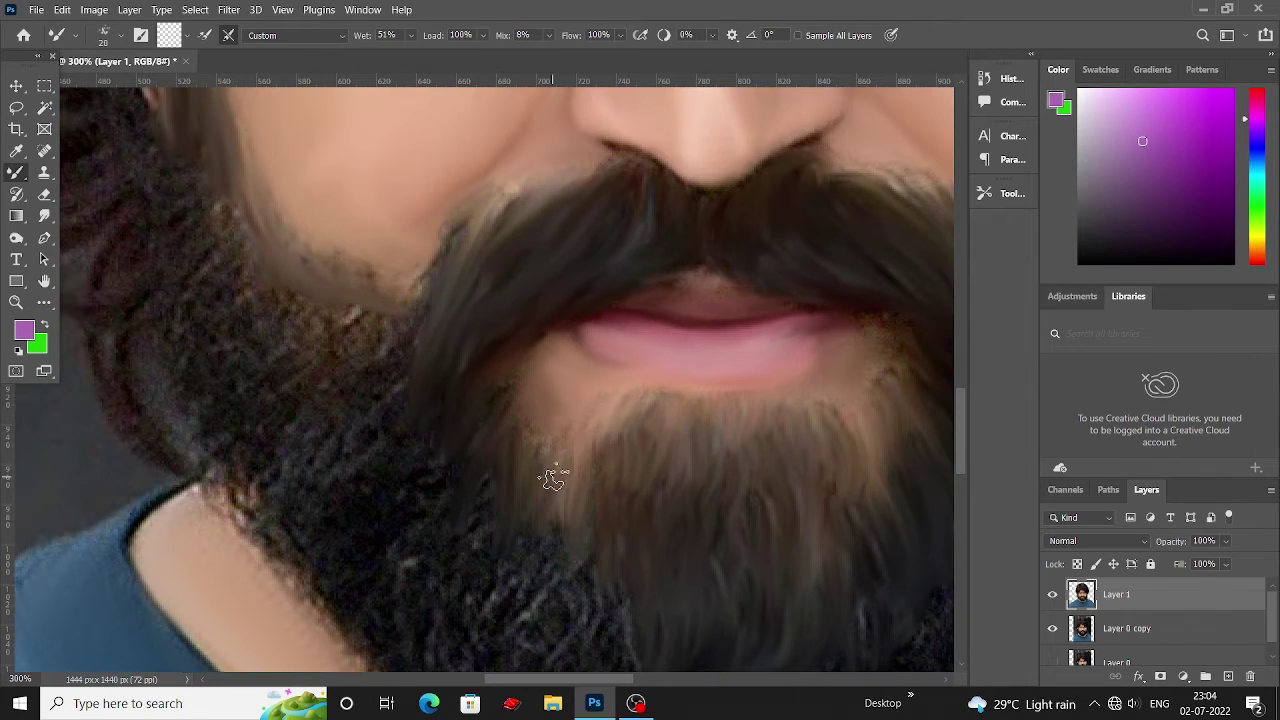
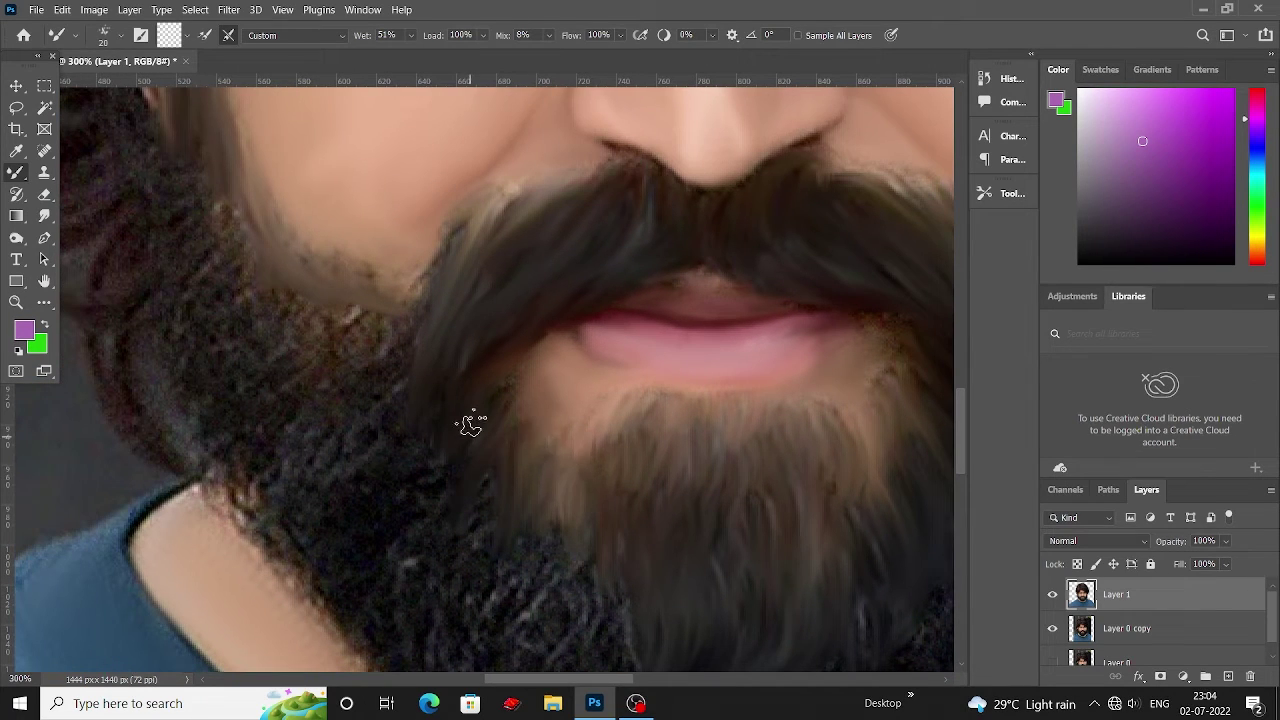
scroll(440, 440, up, 1)
Smooth the curly lower beard, the chin's right side and the dark patch under the chin into strands.
scroll(423, 434, down, 2)
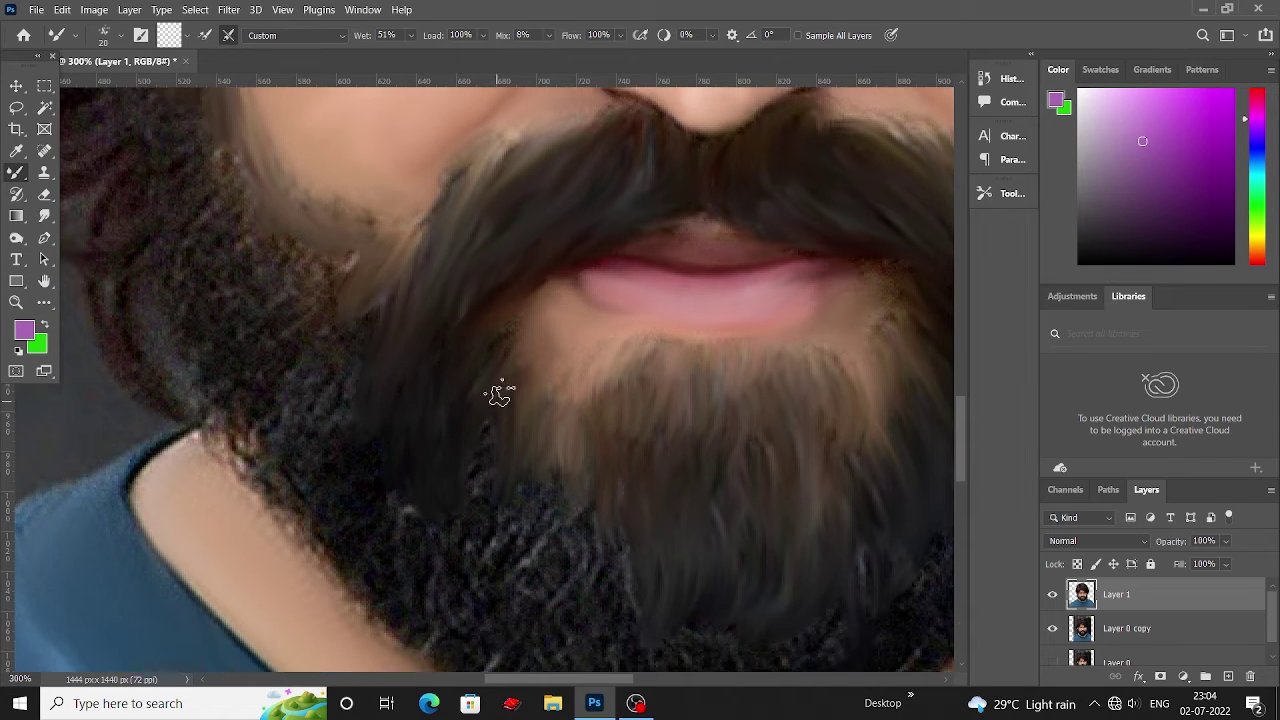
scroll(500, 391, down, 4)
scroll(519, 454, right, 3)
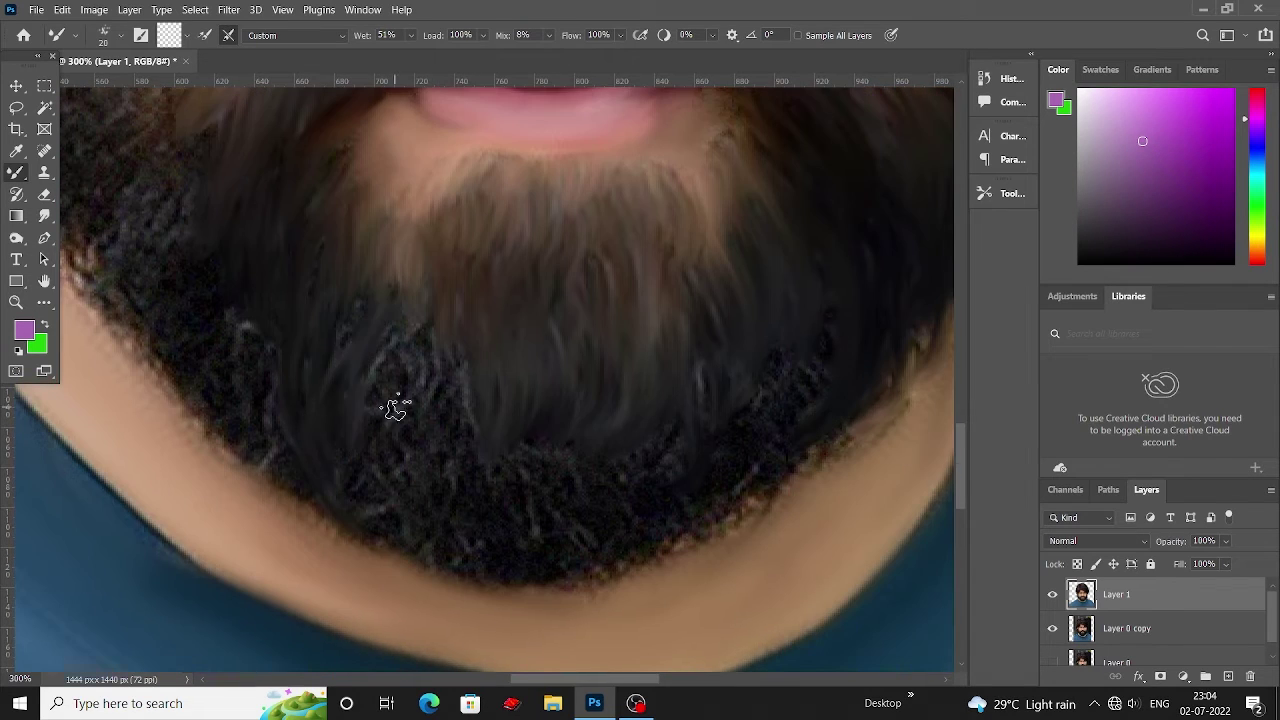
scroll(391, 406, up, 1)
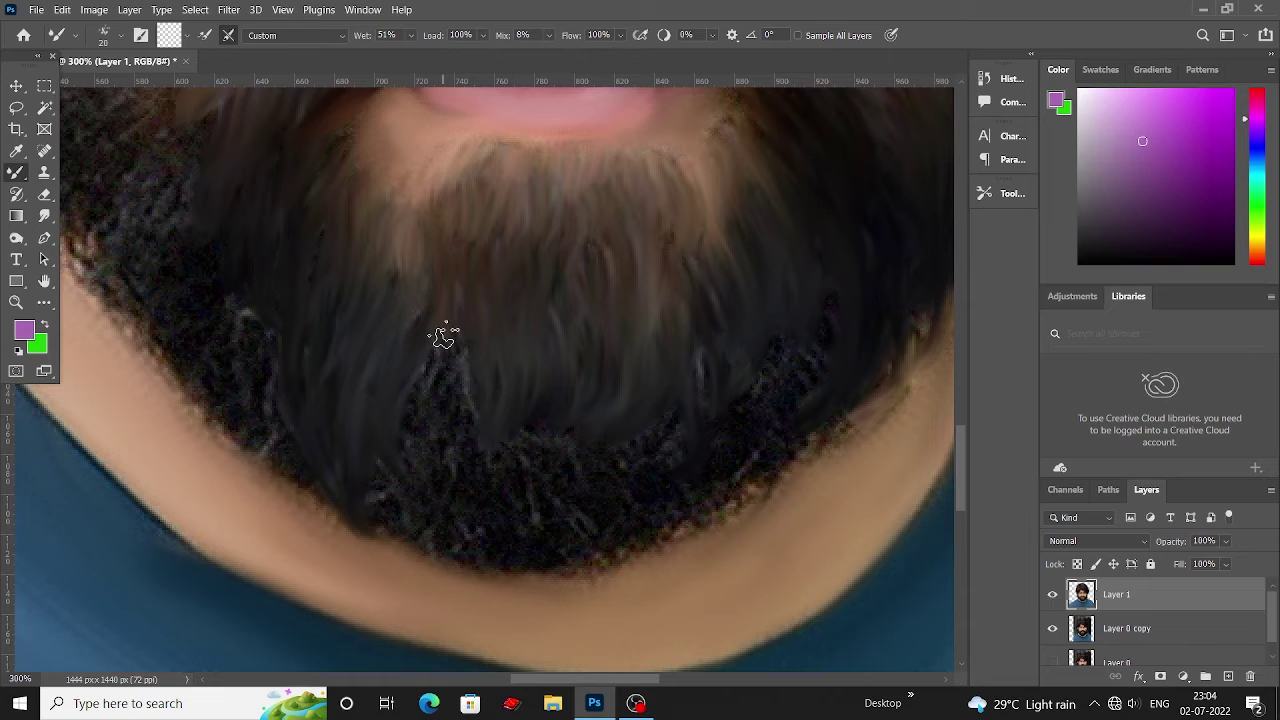
drag(443, 334, 446, 523)
mouse_move(805, 327)
mouse_down()
mouse_move(743, 414)
mouse_move(777, 471)
mouse_move(717, 437)
mouse_move(674, 491)
mouse_up()
scroll(674, 491, down, 2)
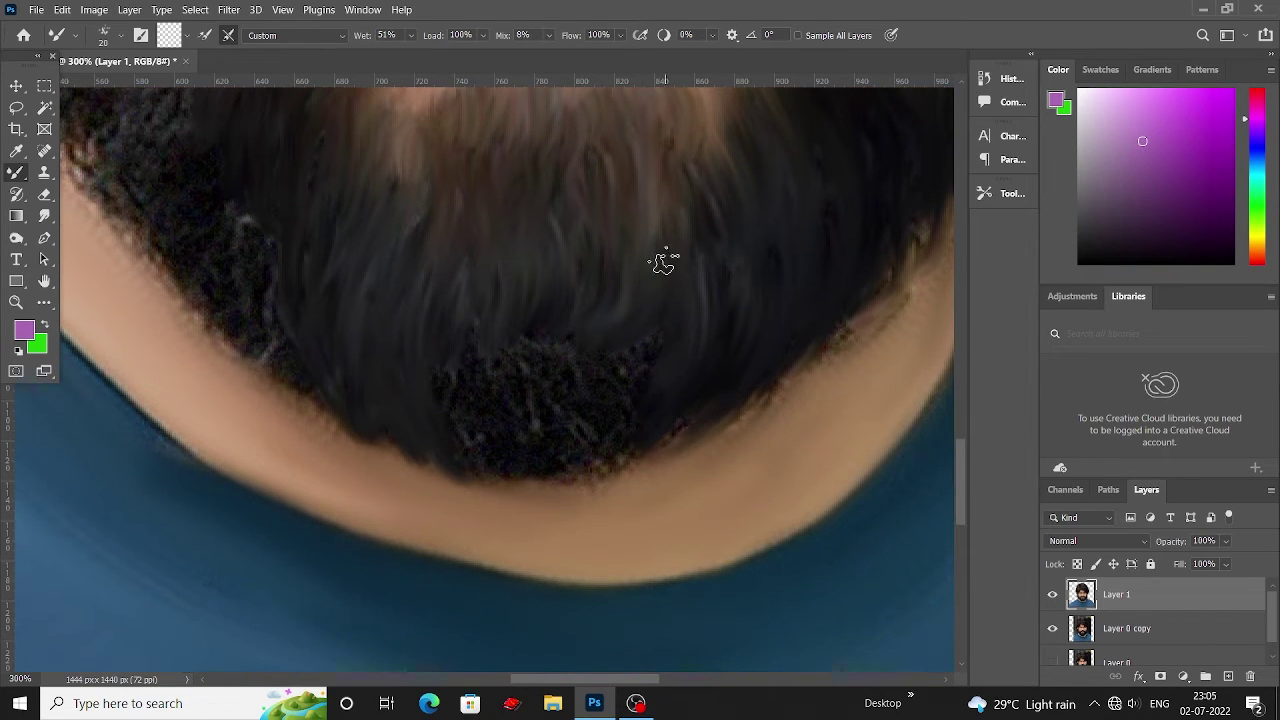
scroll(663, 263, up, 2)
drag(613, 399, 457, 486)
Smudge the remaining curly beard near the chin edge into smooth strokes.
scroll(466, 429, up, 2)
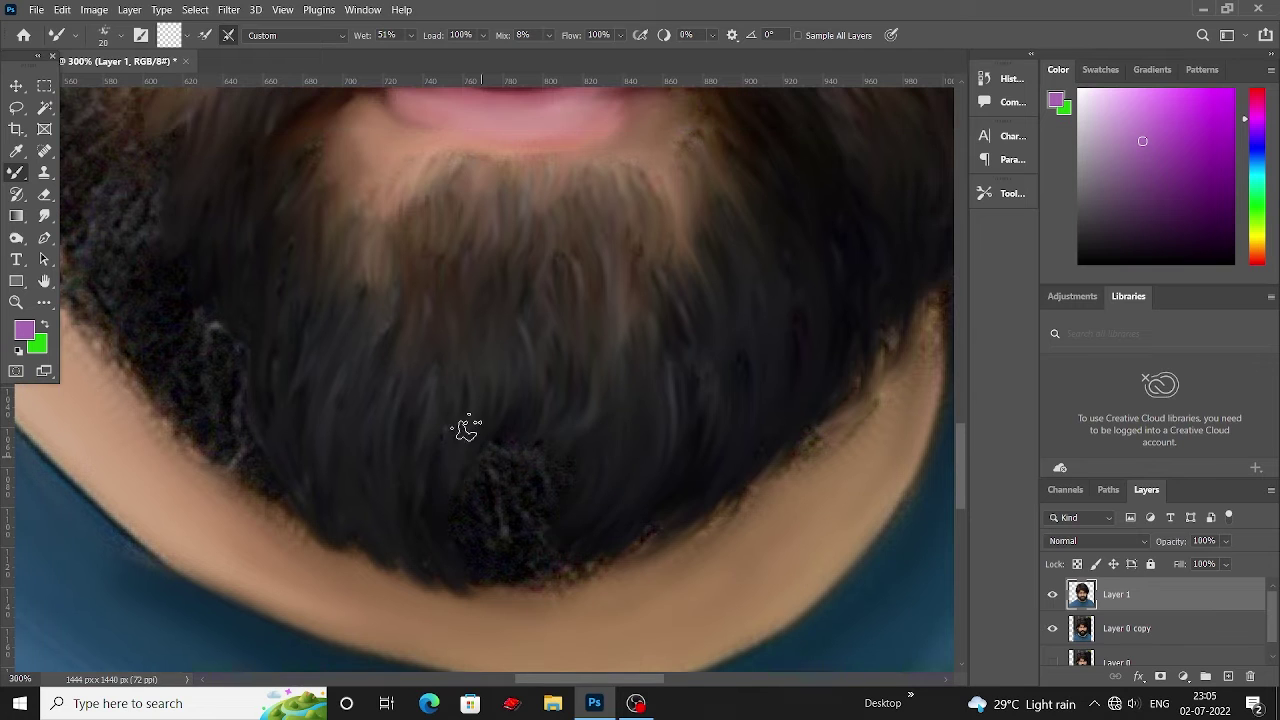
scroll(512, 526, down, 2)
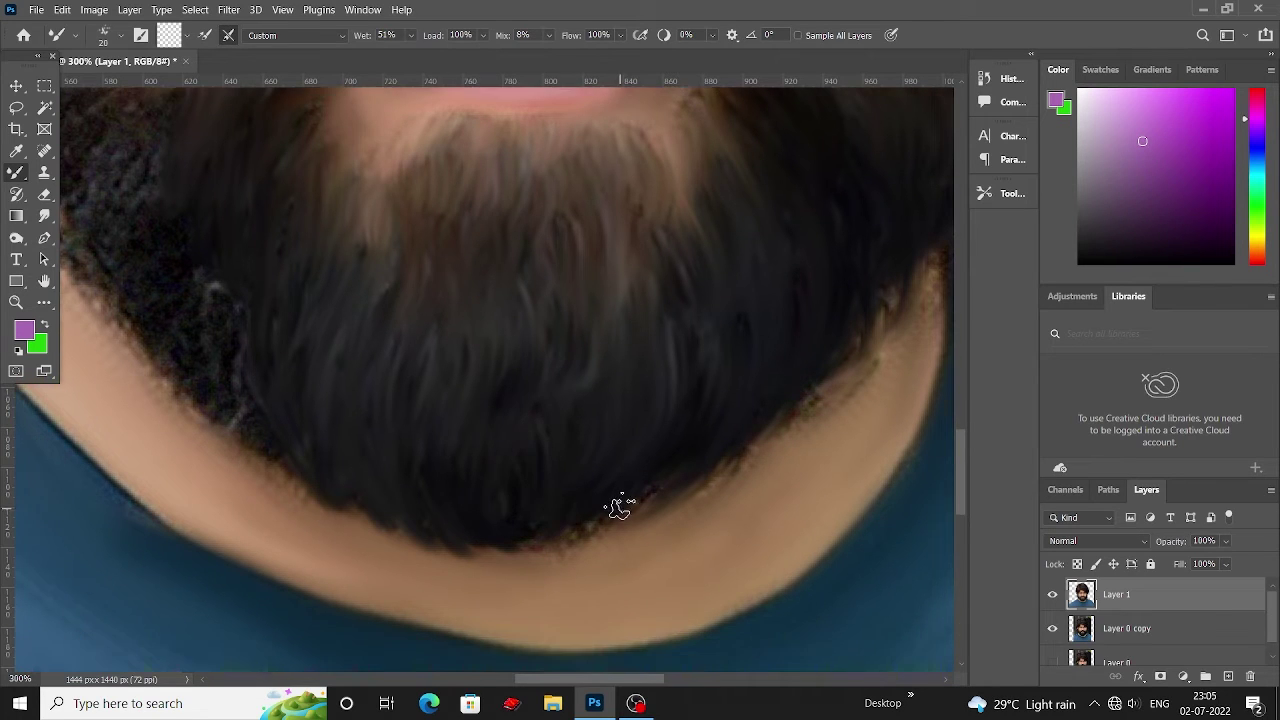
scroll(614, 508, left, 10)
scroll(614, 508, up, 6)
scroll(723, 560, left, 4)
scroll(566, 449, down, 2)
scroll(505, 250, up, 2)
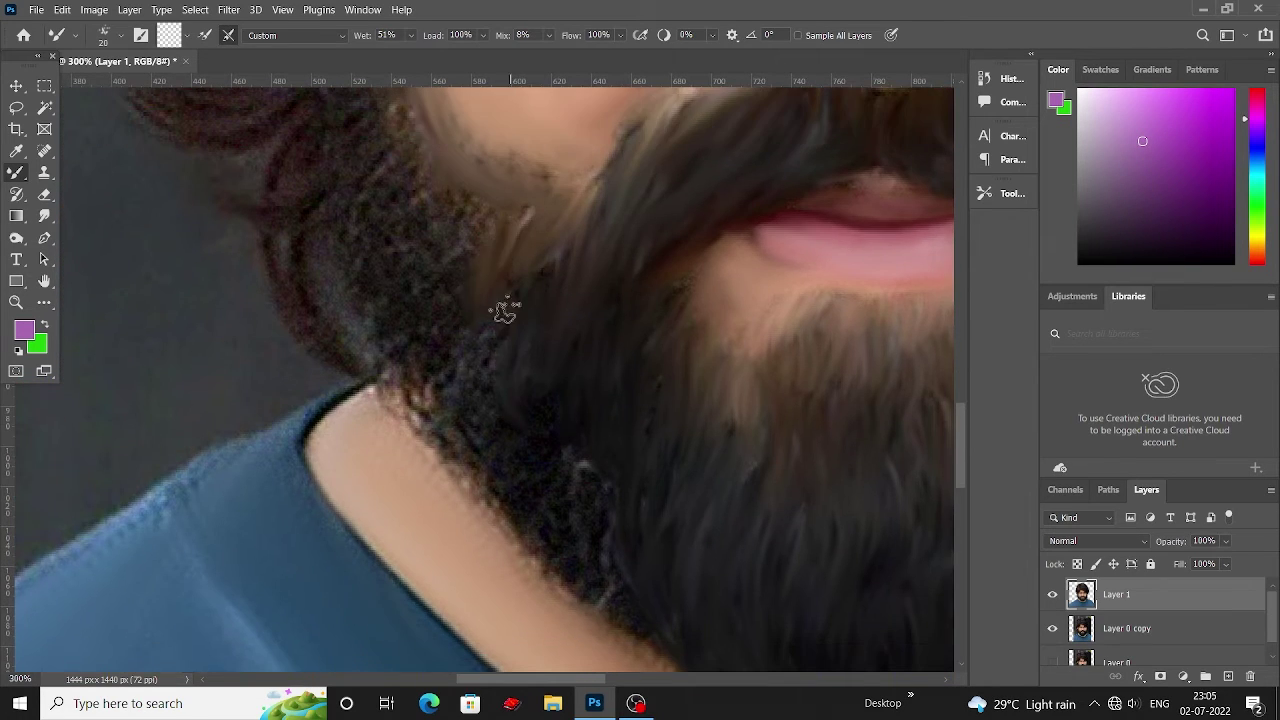
mouse_move(505, 250)
mouse_down()
mouse_move(466, 437)
mouse_move(494, 477)
mouse_up()
scroll(466, 437, up, 2)
scroll(494, 477, down, 2)
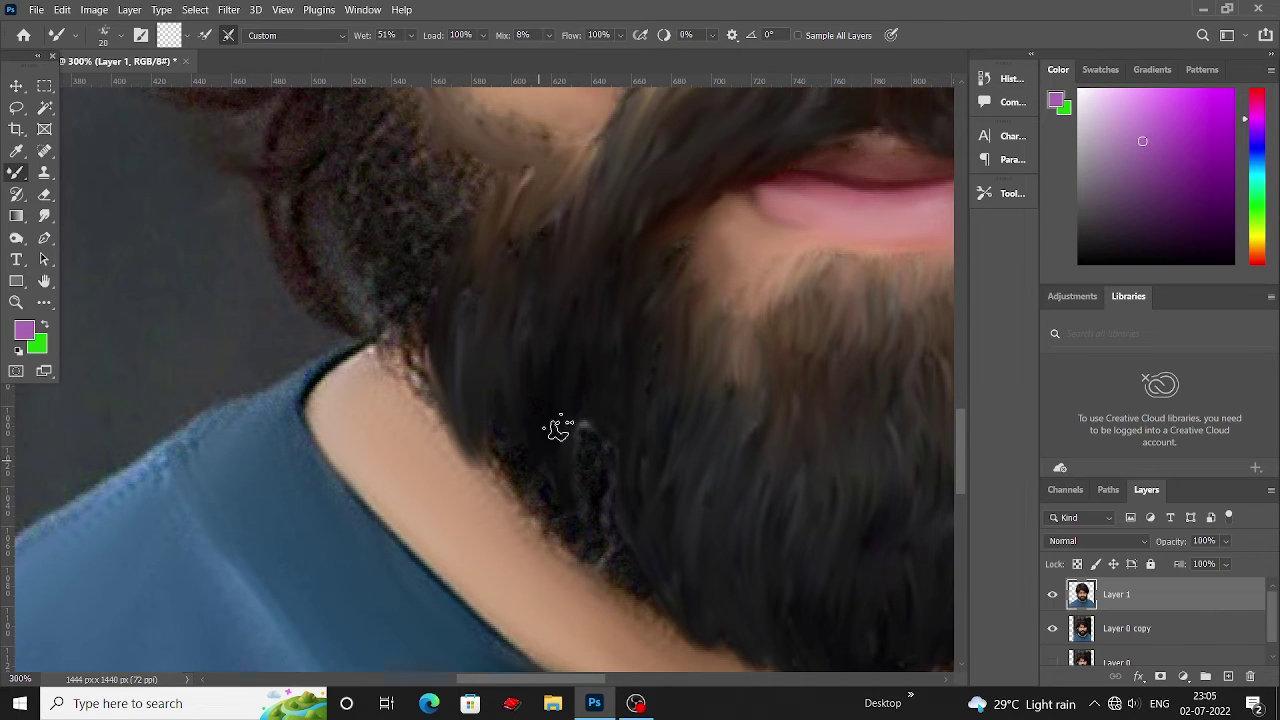
drag(557, 429, 580, 414)
scroll(620, 443, down, 2)
scroll(620, 443, right, 6)
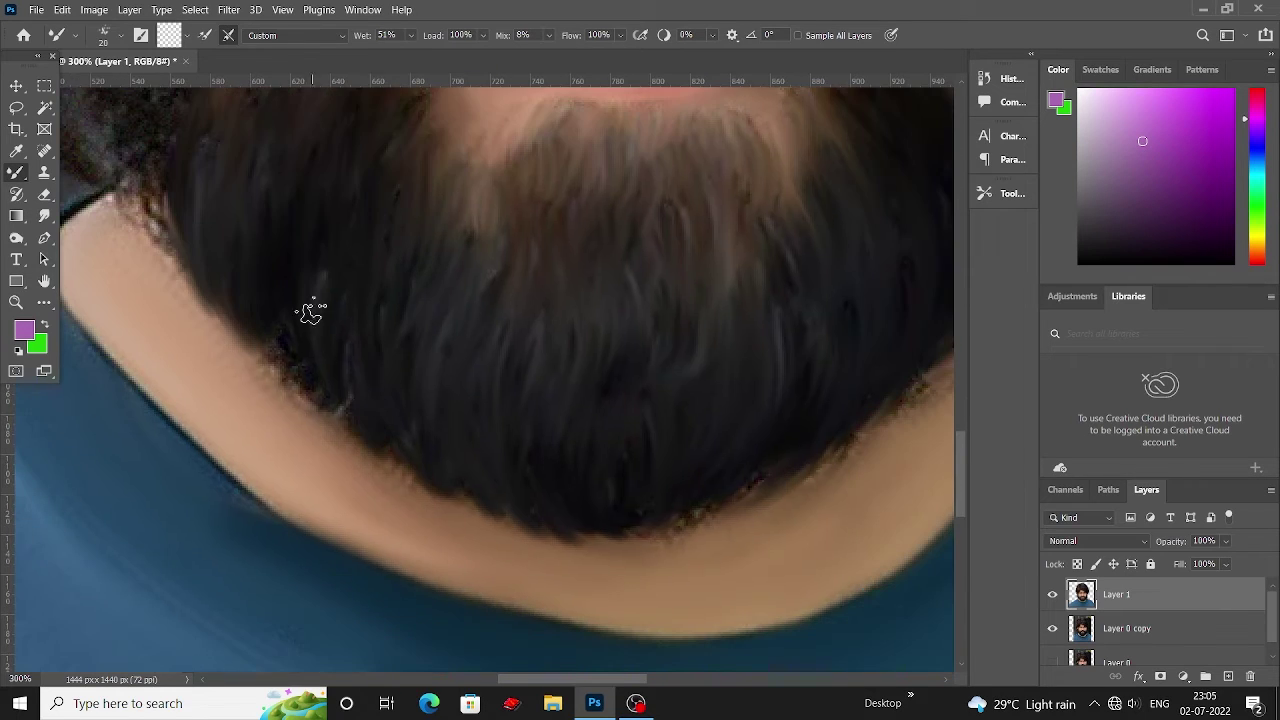
Soften the beard edge at two spots along the jaw.
drag(310, 312, 366, 449)
drag(737, 486, 649, 514)
scroll(649, 514, right, 5)
scroll(649, 514, up, 1)
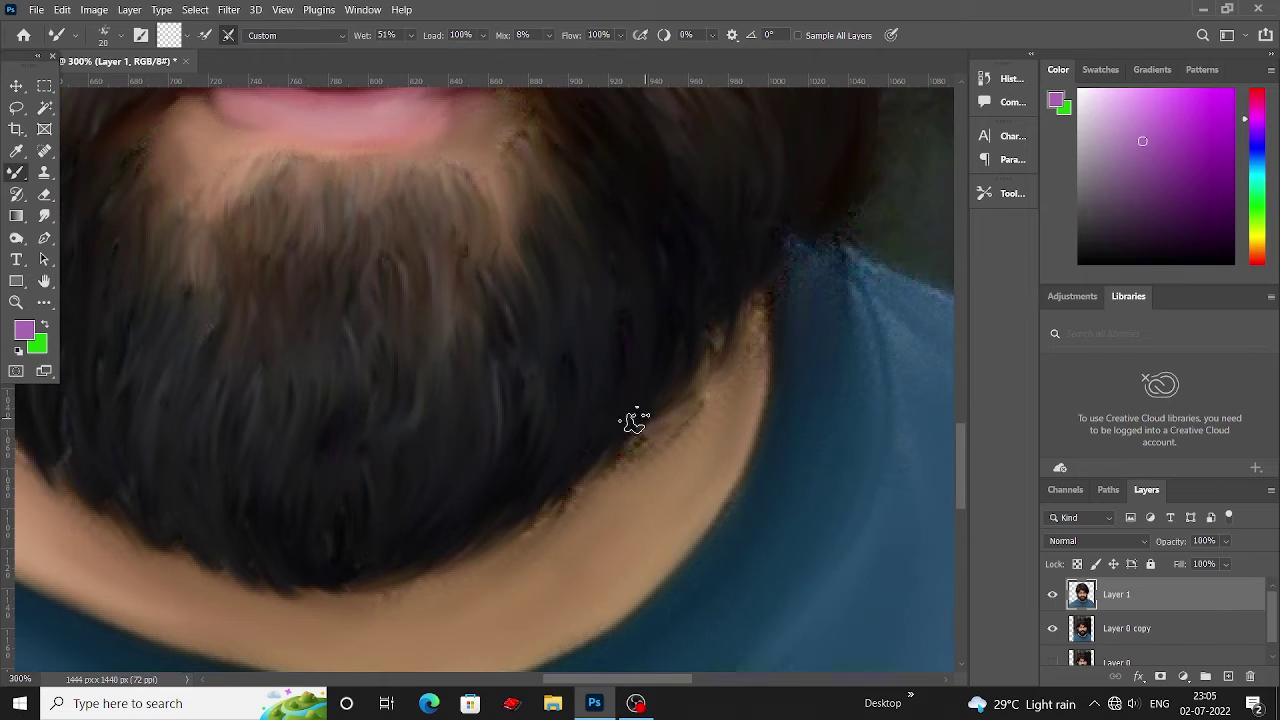
scroll(866, 230, up, 2)
scroll(805, 312, up, 3)
scroll(700, 391, up, 2)
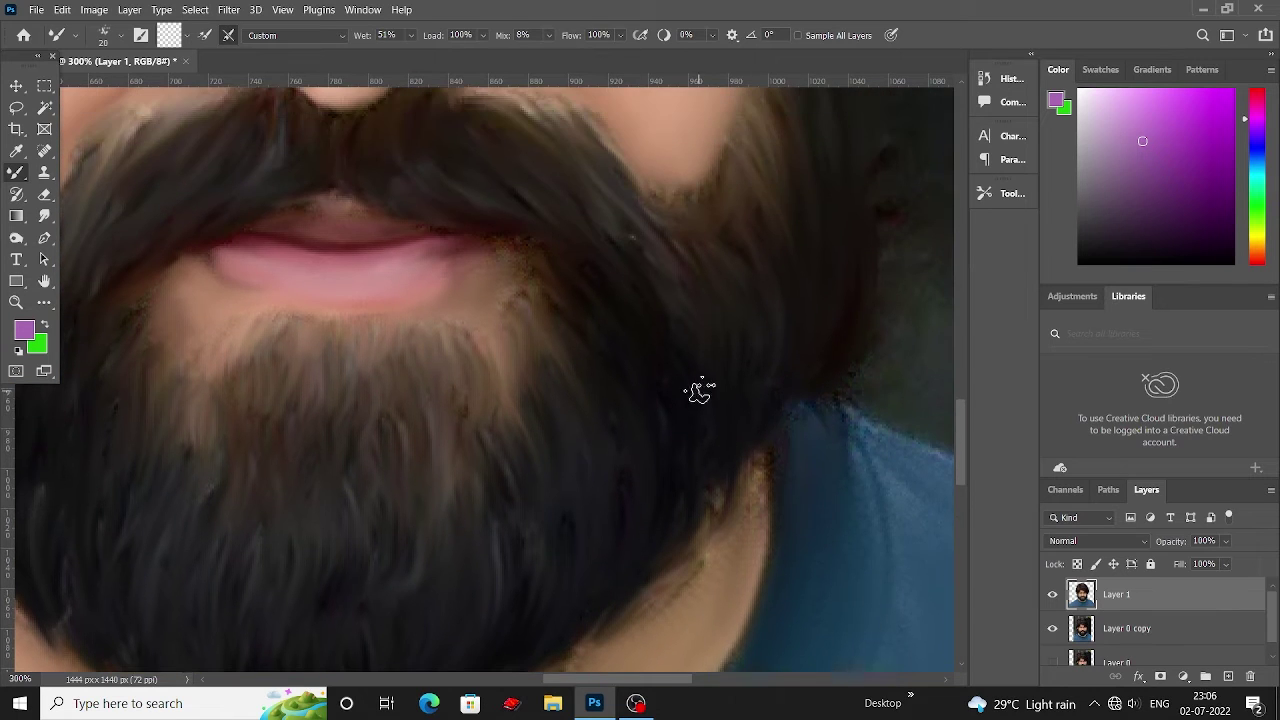
scroll(586, 337, up, 2)
Work along the left jawline beard, smoothing the curly texture into painted strands.
scroll(568, 400, left, 8)
scroll(466, 557, up, 5)
scroll(349, 186, left, 2)
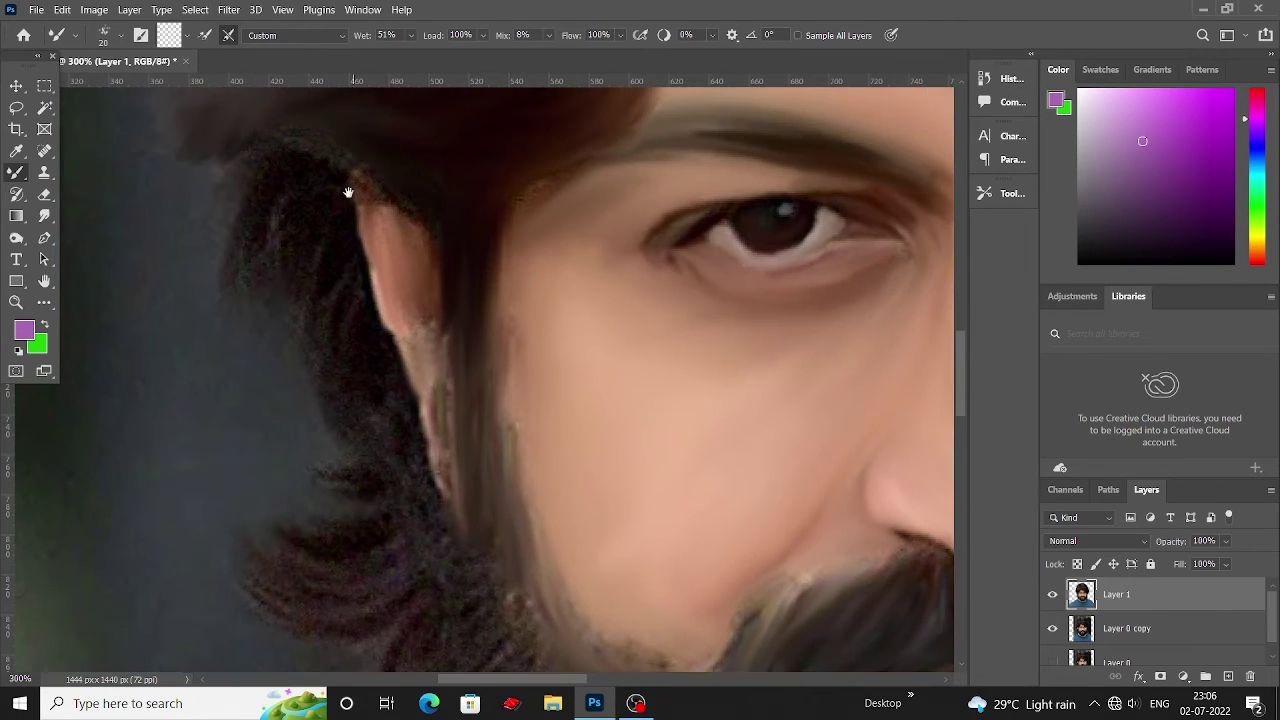
scroll(443, 277, left, 3)
scroll(404, 296, down, 2)
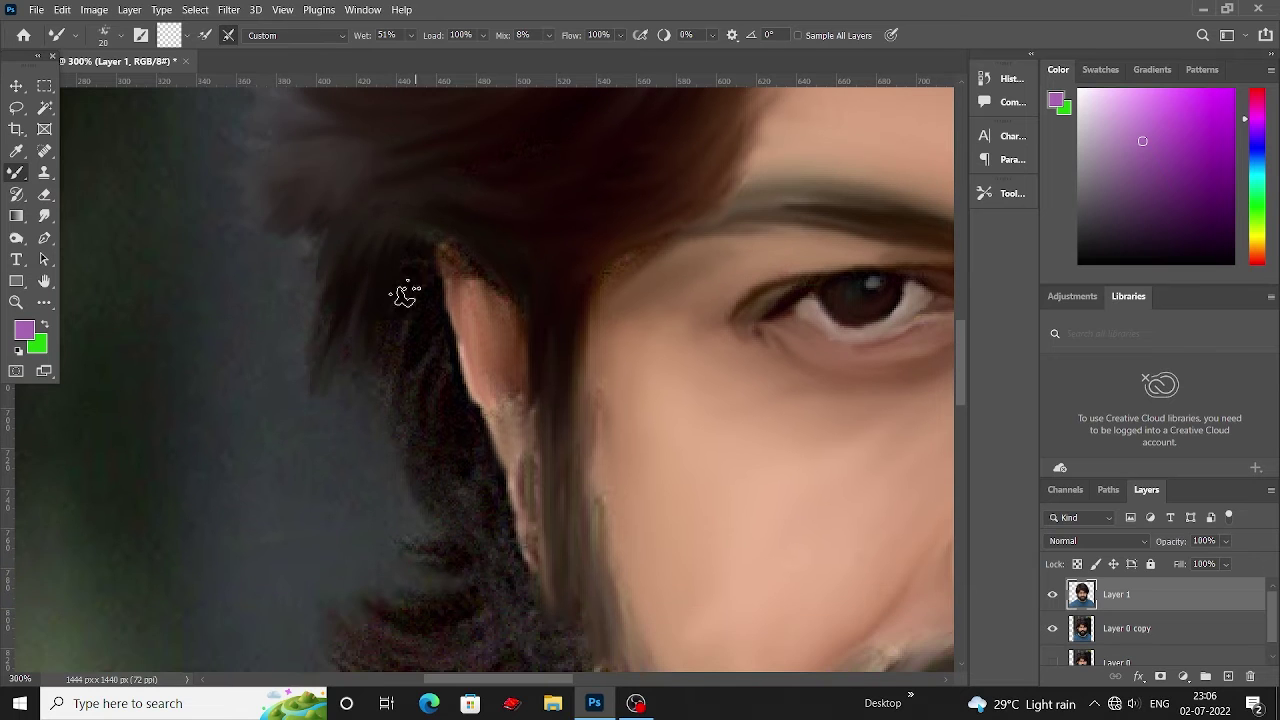
scroll(420, 340, down, 1)
scroll(414, 260, down, 3)
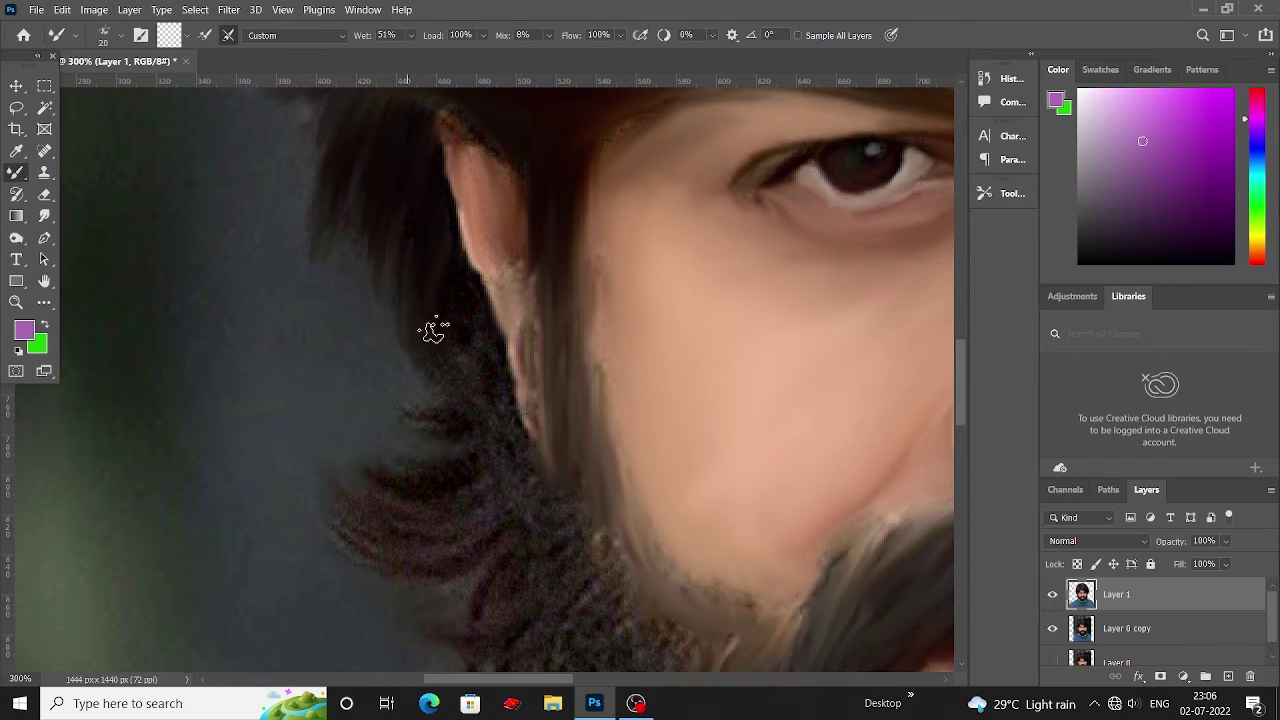
scroll(428, 200, down, 1)
scroll(490, 300, down, 1)
scroll(387, 408, up, 1)
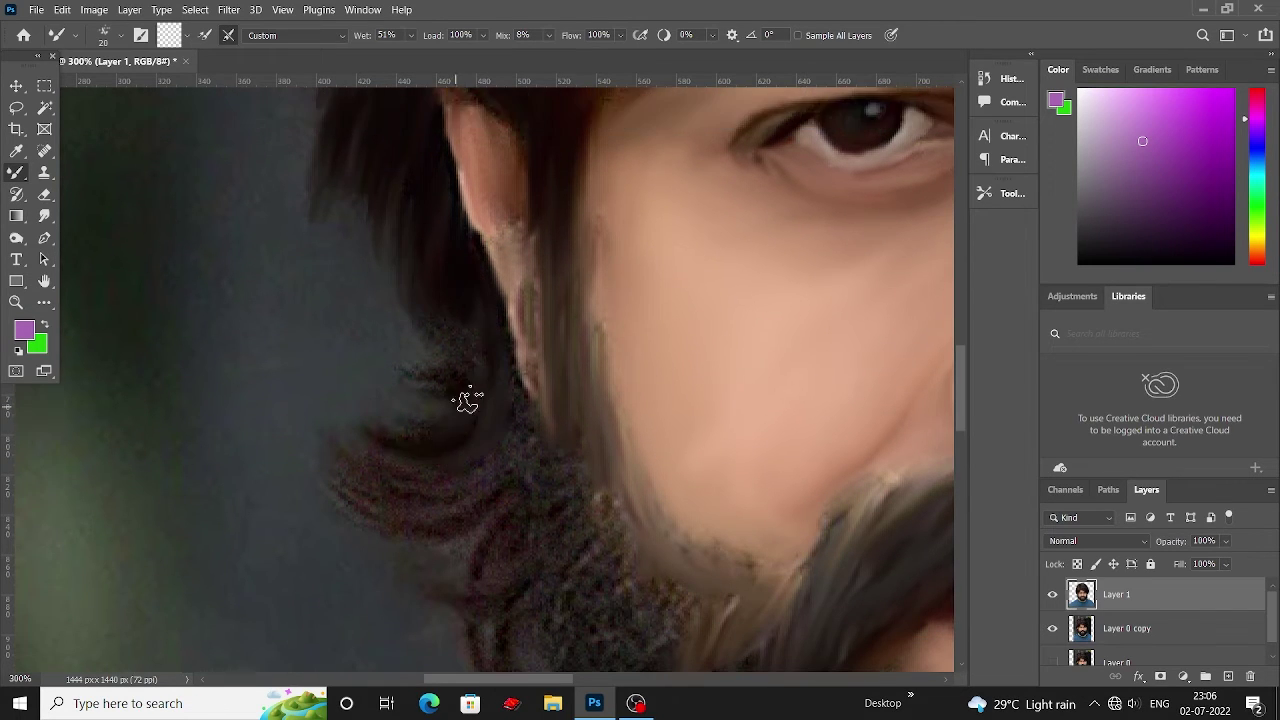
scroll(450, 380, down, 1)
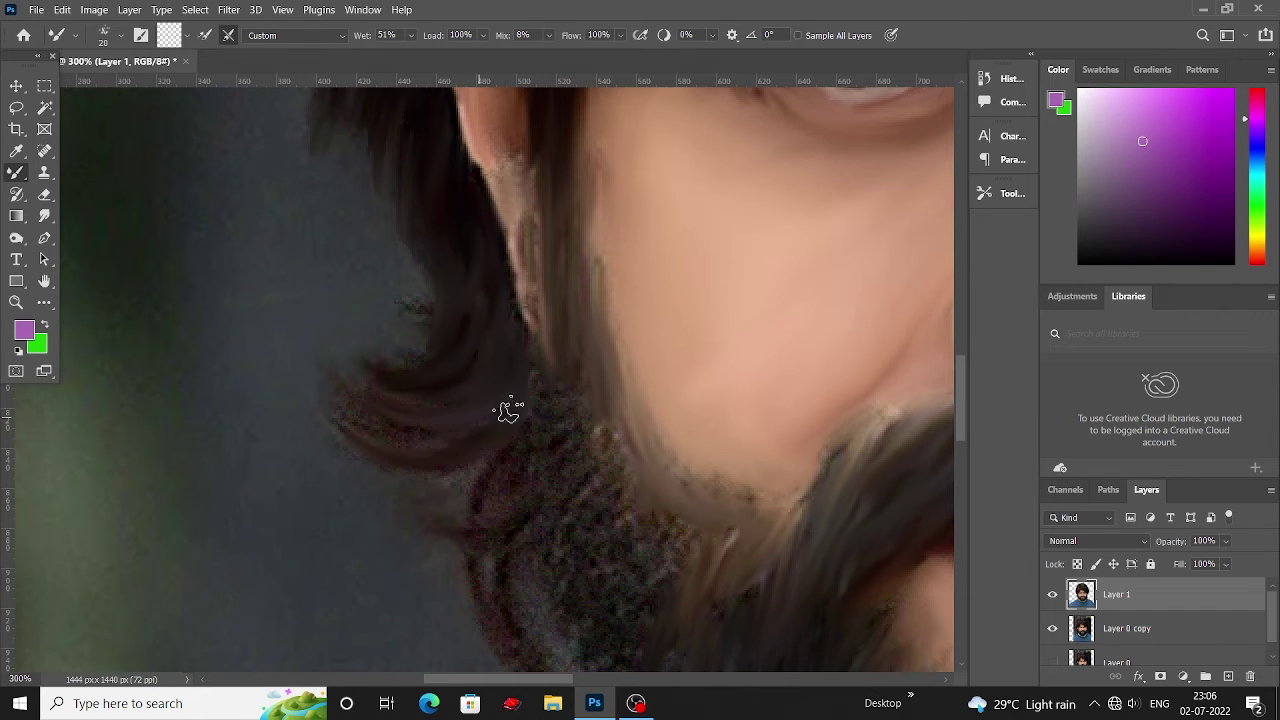
scroll(352, 390, right, 2)
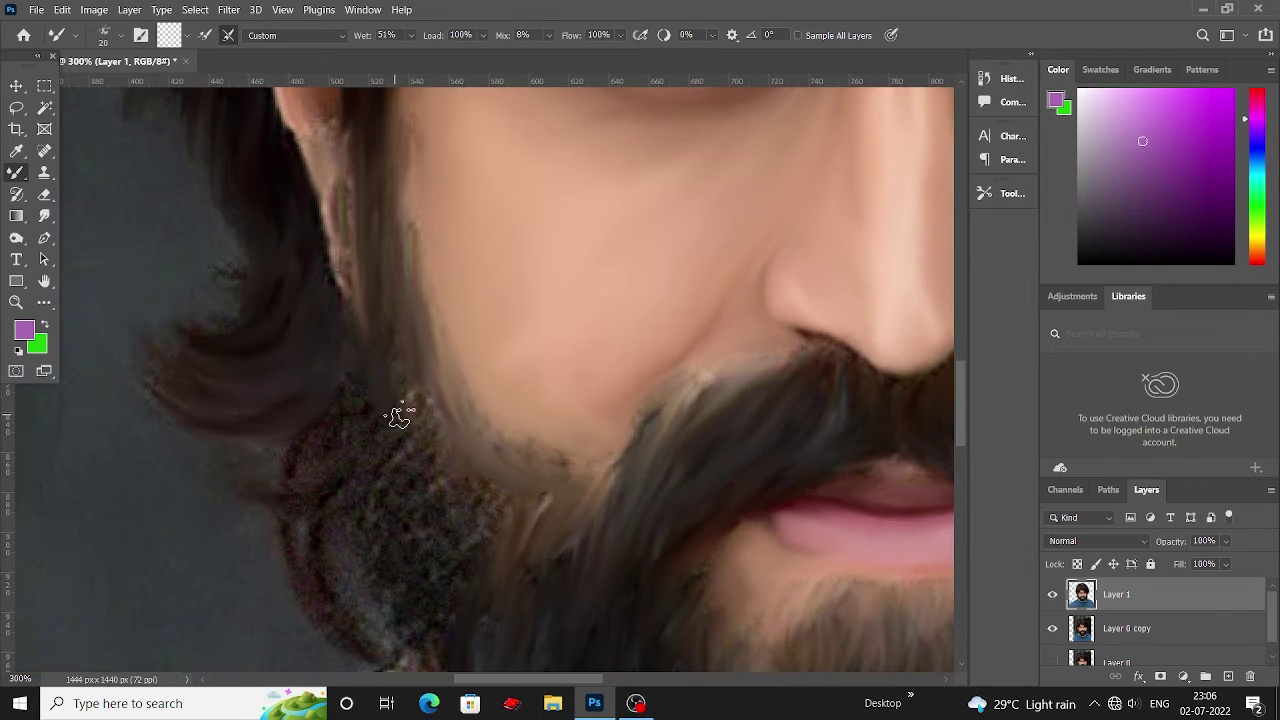
scroll(400, 414, down, 1)
scroll(320, 380, down, 1)
scroll(337, 417, up, 1)
scroll(300, 370, right, 1)
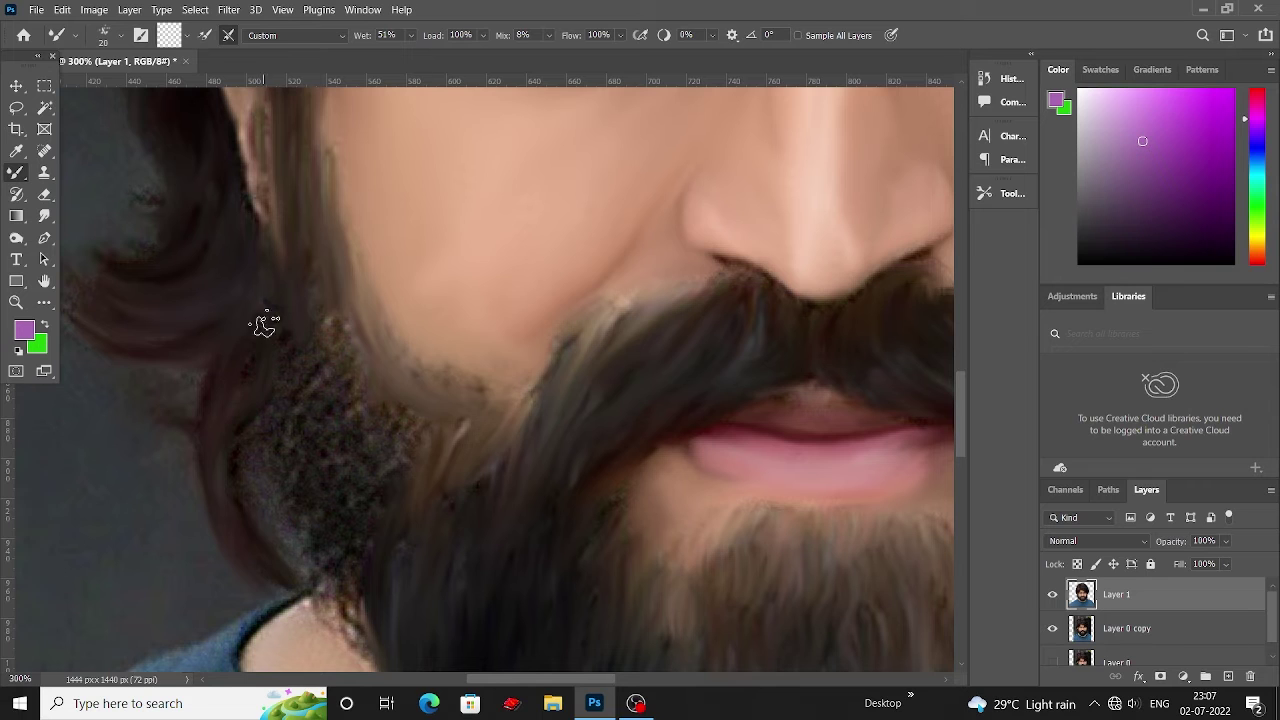
Finish the left jaw pass and zoom out to view the whole portrait.
scroll(451, 428, down, 1)
scroll(449, 426, down, 1)
scroll(346, 307, up, 1)
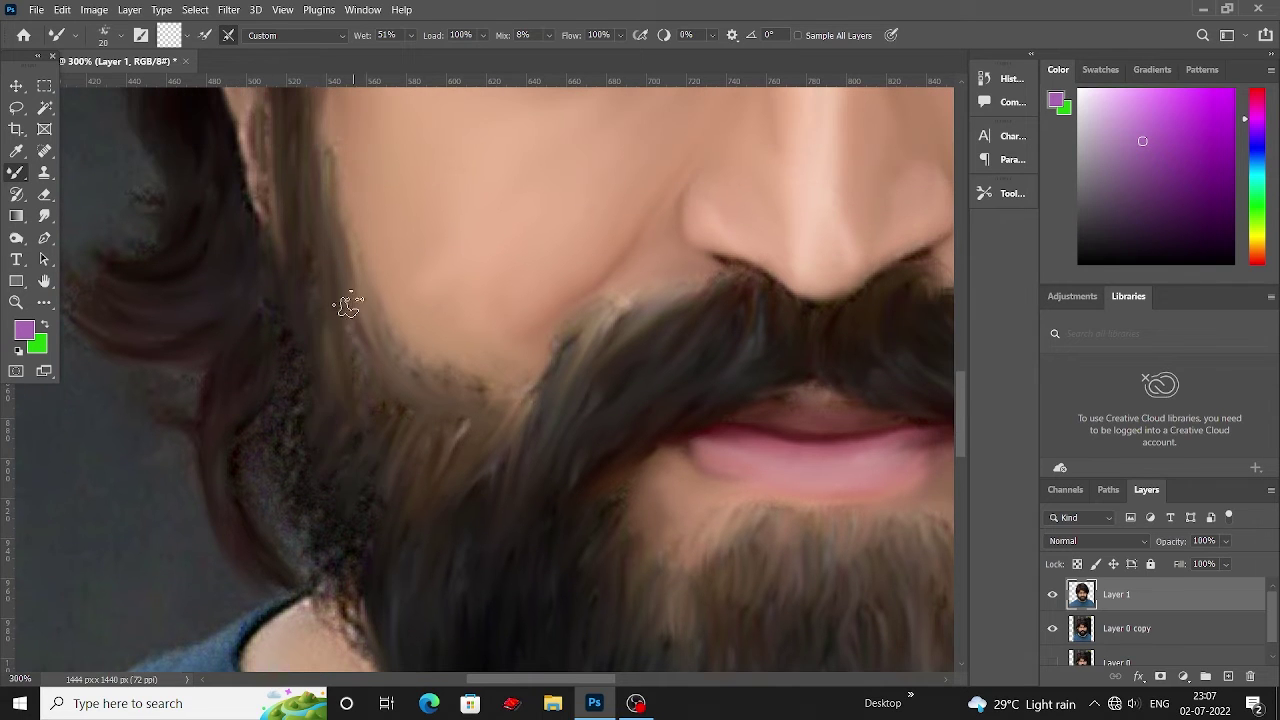
scroll(230, 428, down, 1)
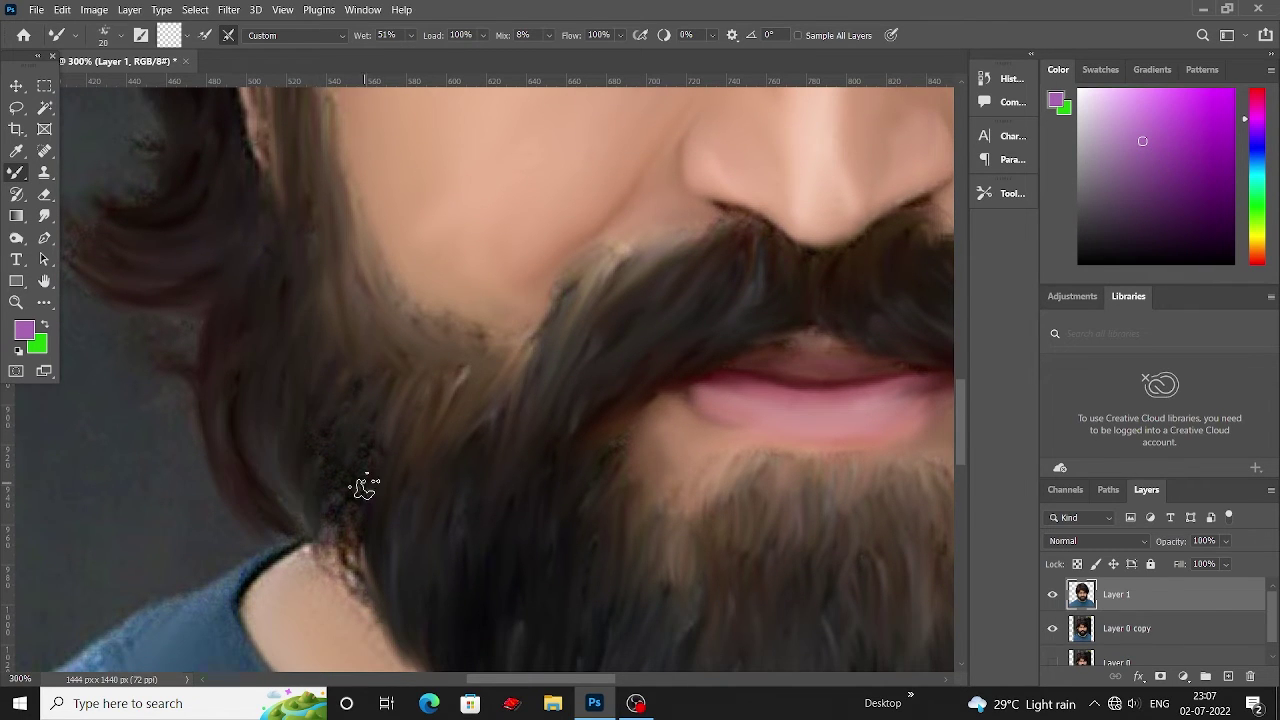
scroll(370, 490, down, 1)
scroll(390, 500, up, 1)
scroll(380, 407, up, 1)
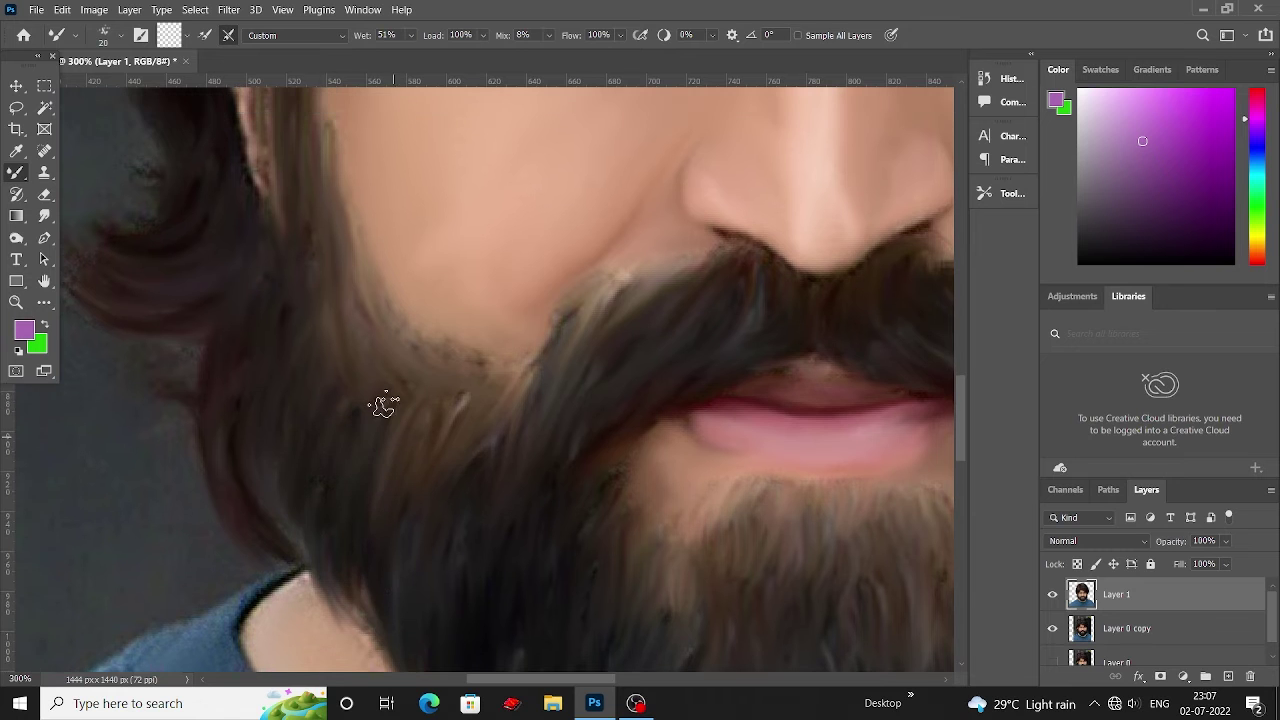
key(ctrl+minus)
key(ctrl+minus)
Hide Layer 0 copy so the portrait shows over transparency, and zoom in on the cheek.
click(1052, 628)
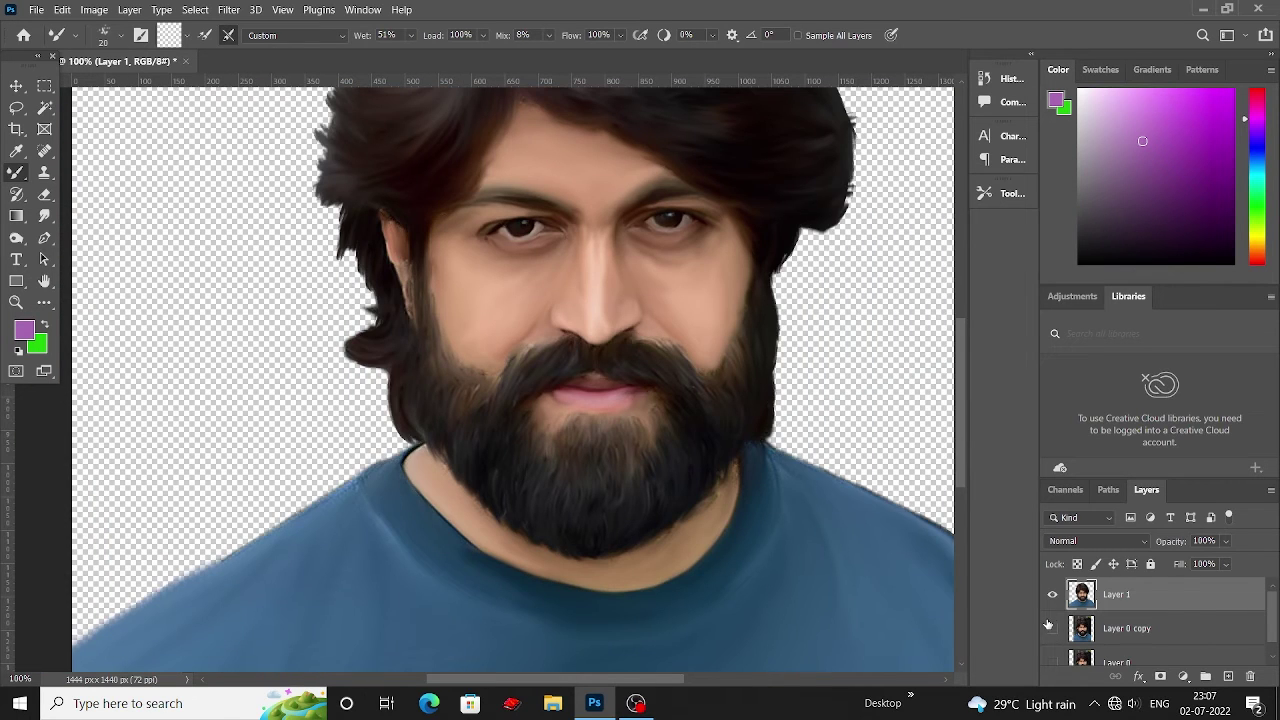
scroll(509, 343, up, 3)
key(ctrl+plus)
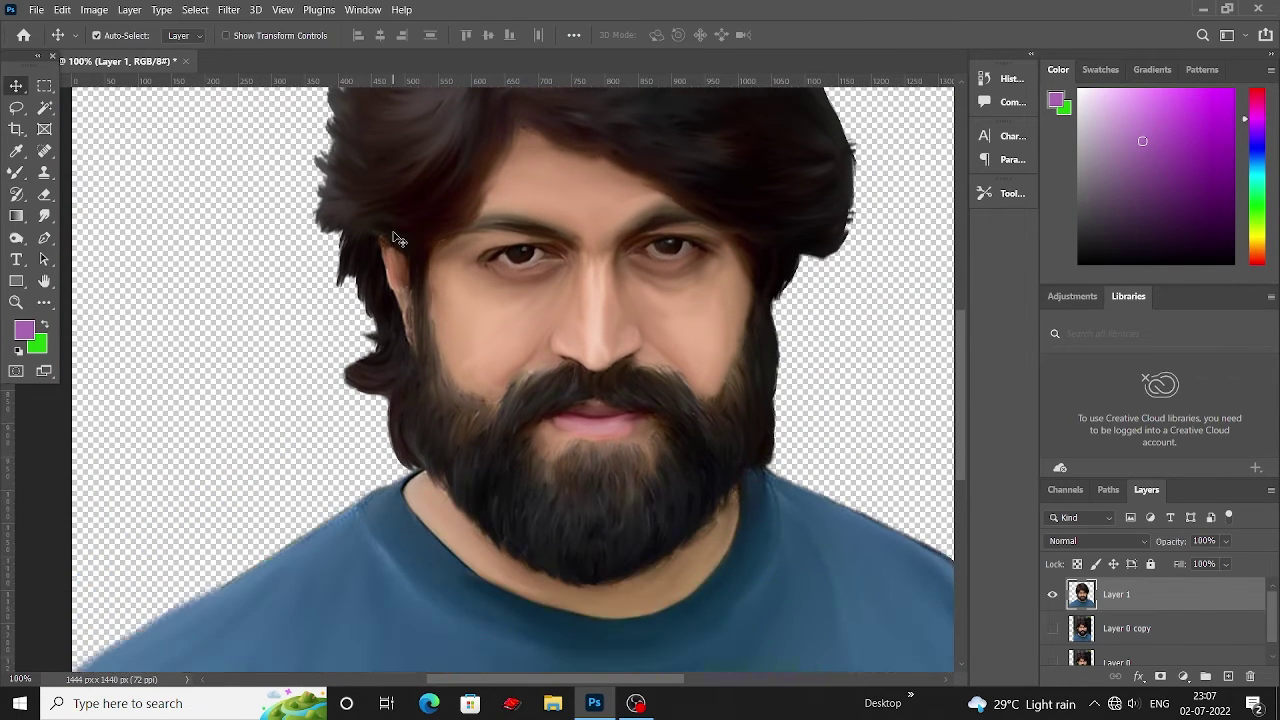
key(ctrl+plus)
key(ctrl+plus)
key(ctrl+plus)
key(ctrl+plus)
Choose a smaller 15 px brush from the brush presets.
click(128, 35)
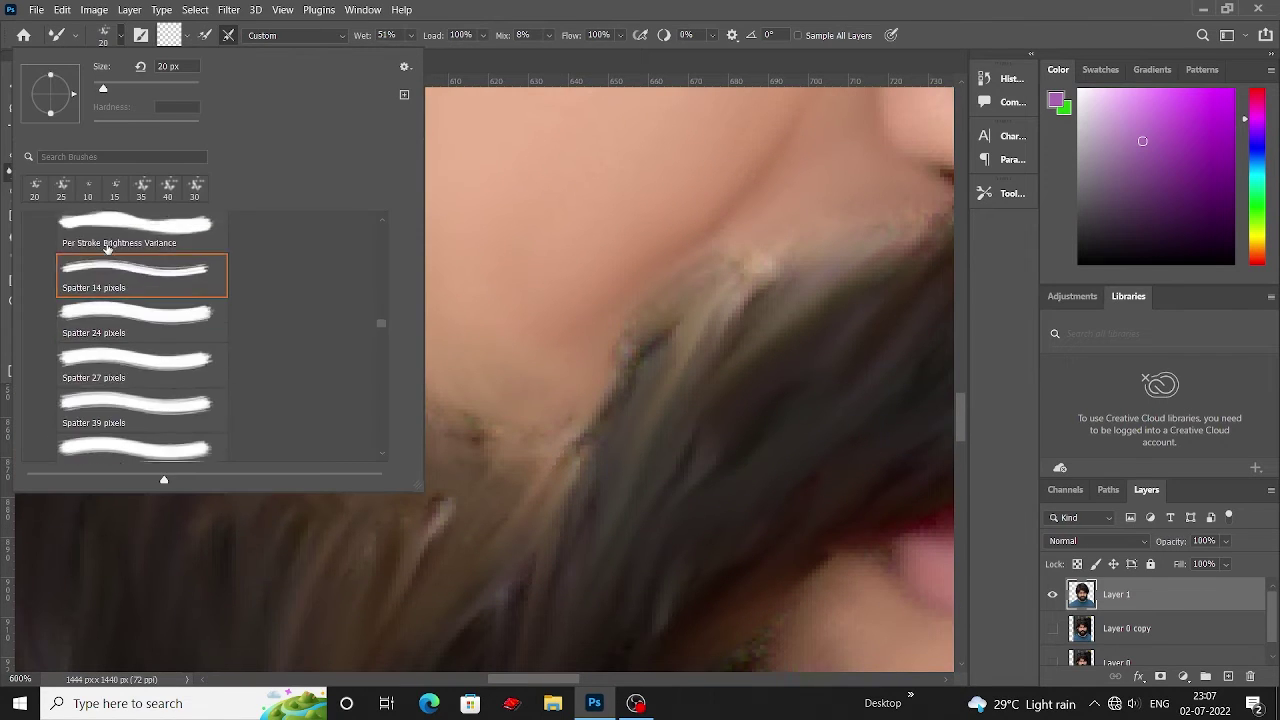
scroll(294, 286, up, 3)
double_click(294, 286)
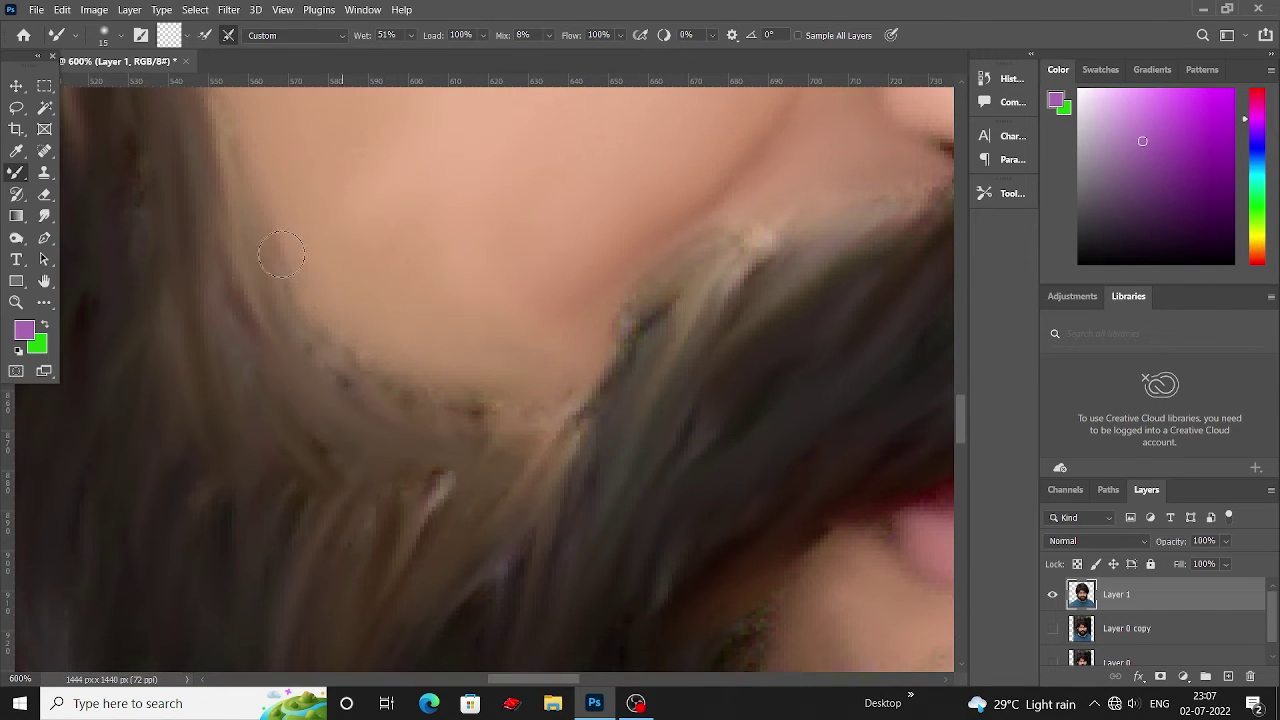
scroll(330, 320, up, 2)
scroll(320, 310, up, 2)
scroll(260, 240, up, 2)
At 500% zoom, blend the hairline above the eyebrows into smooth painted hair.
key(ctrl+minus)
scroll(250, 240, up, 2)
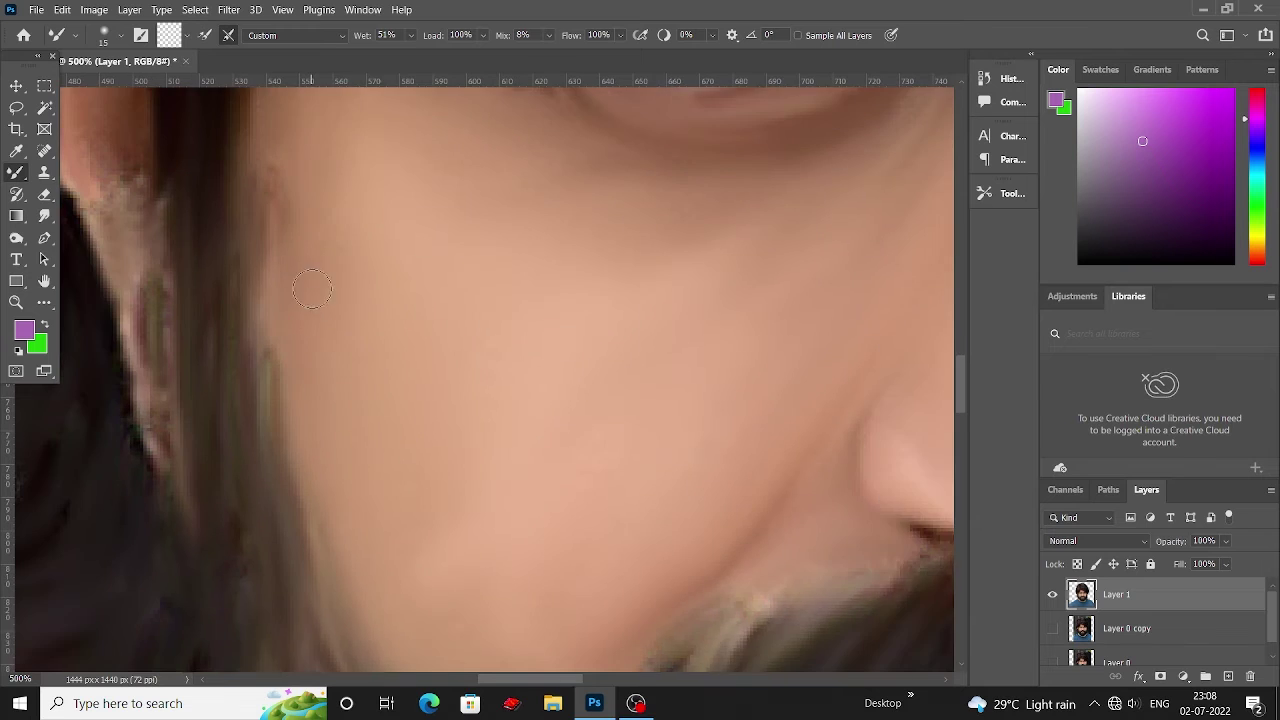
scroll(270, 250, up, 2)
scroll(288, 263, up, 2)
scroll(349, 227, up, 2)
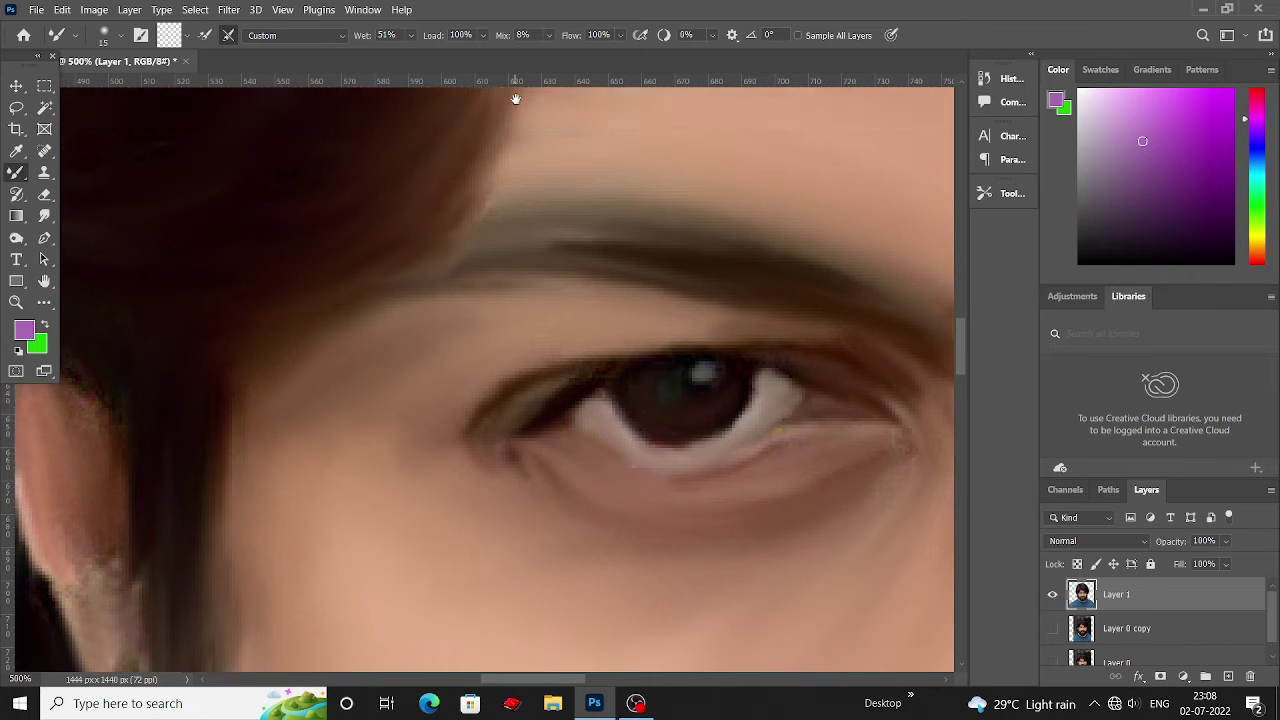
scroll(300, 240, up, 3)
scroll(300, 240, right, 3)
scroll(371, 263, up, 1)
scroll(525, 175, right, 4)
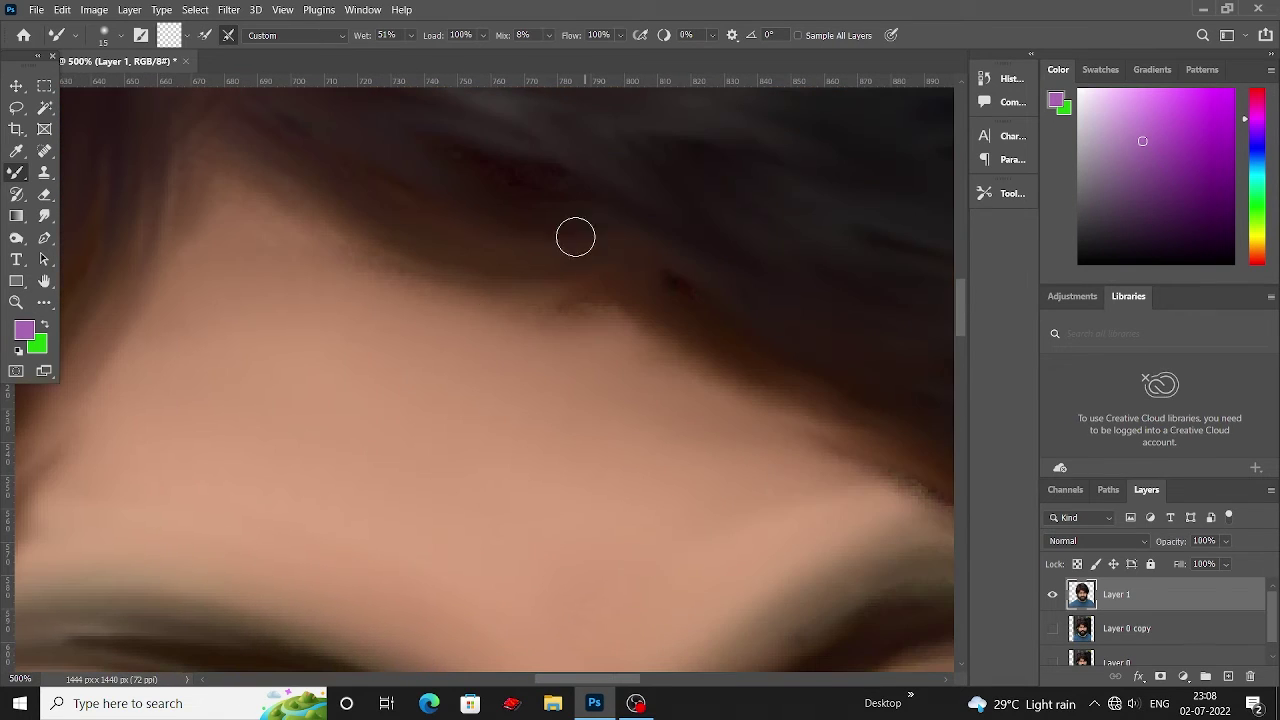
scroll(410, 210, up, 2)
scroll(415, 218, right, 4)
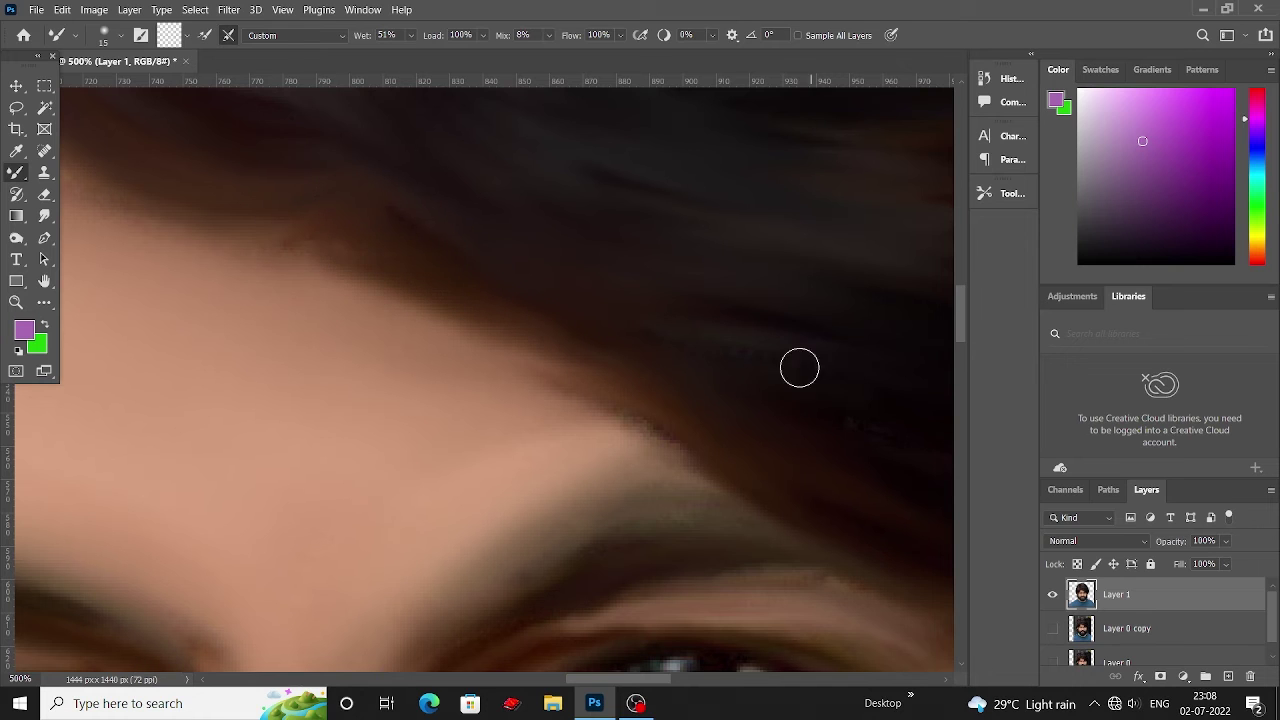
drag(821, 413, 522, 361)
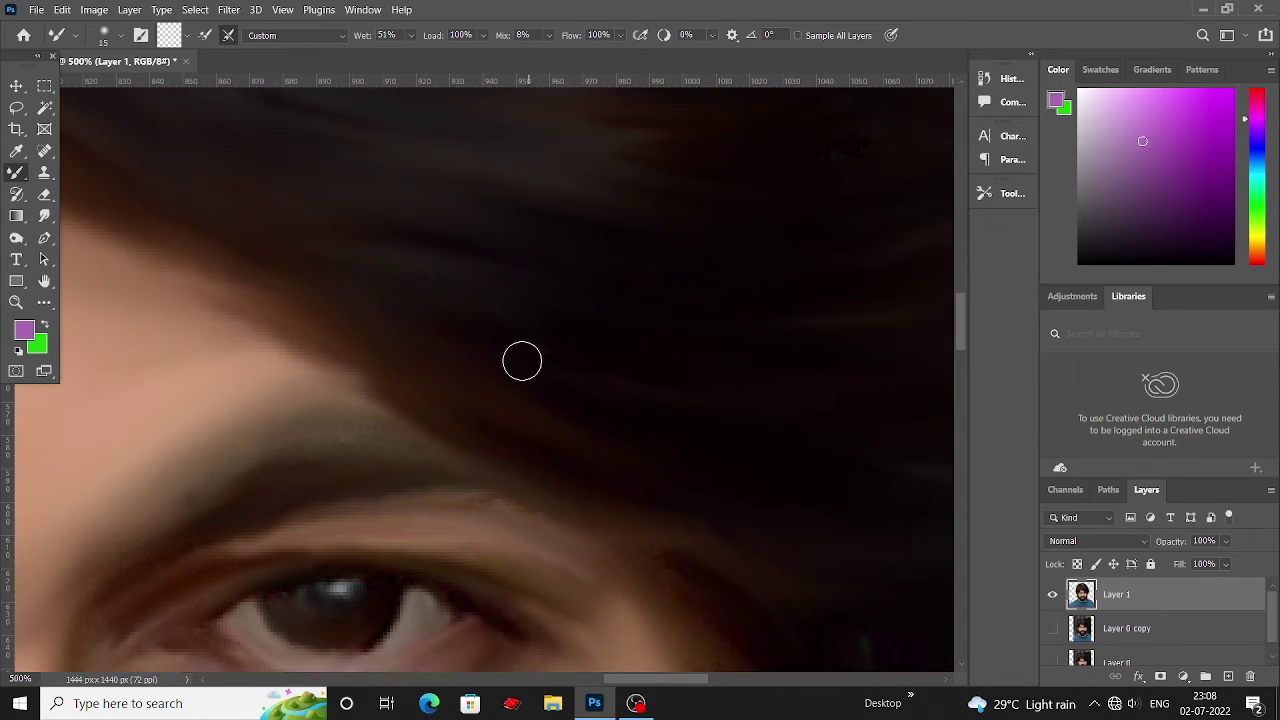
drag(534, 293, 337, 339)
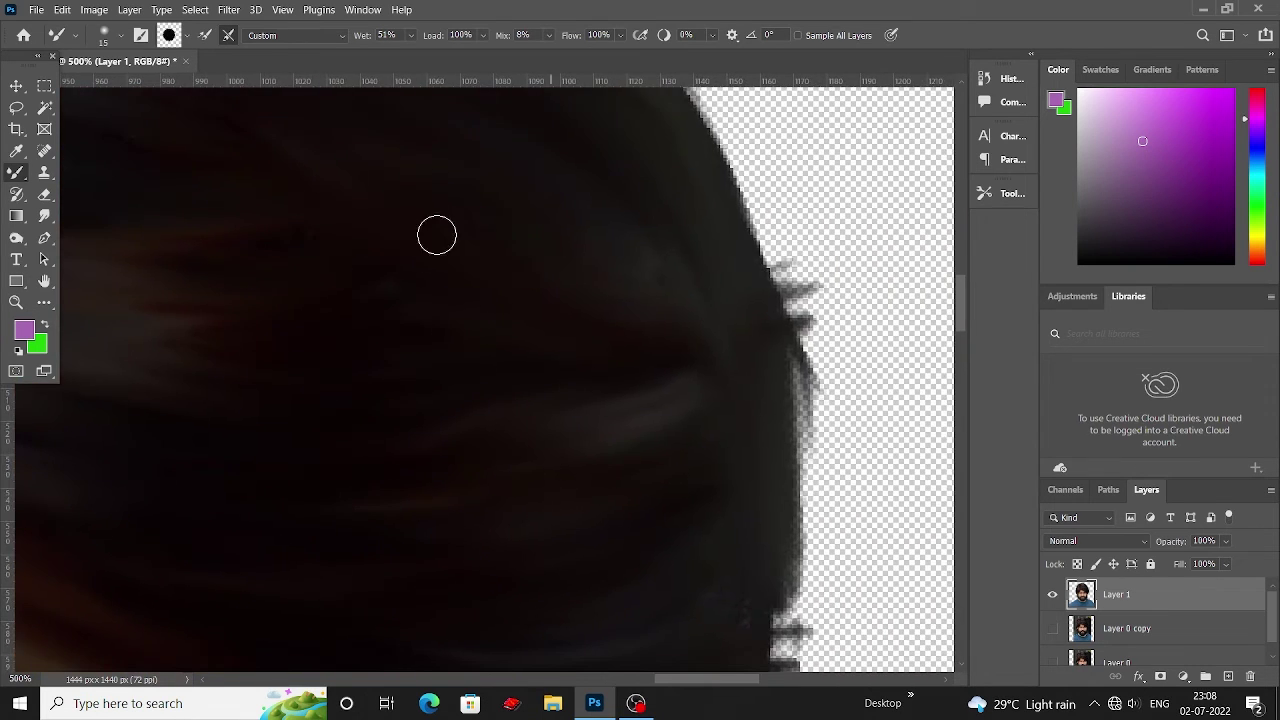
mouse_move(437, 235)
mouse_down()
mouse_move(783, 360)
mouse_move(557, 357)
mouse_move(740, 389)
mouse_move(660, 380)
mouse_move(490, 240)
mouse_up()
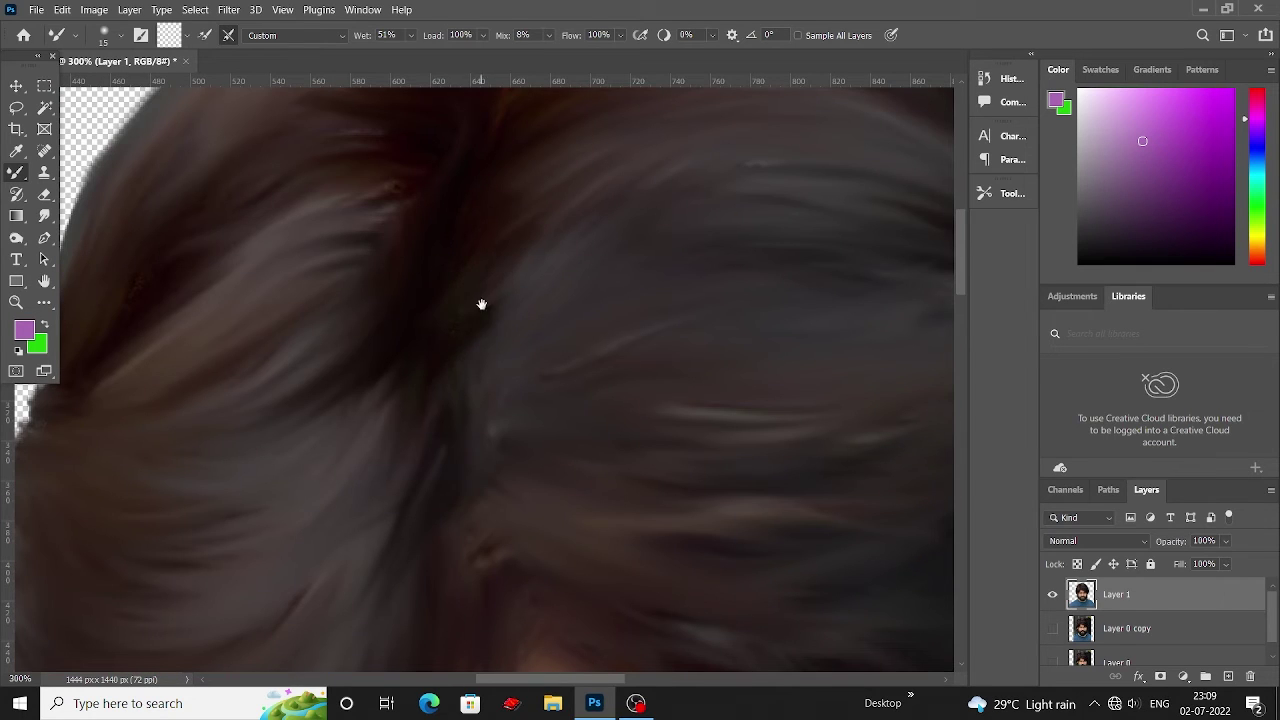
mouse_move(481, 304)
mouse_down()
mouse_move(386, 423)
mouse_move(425, 310)
mouse_up()
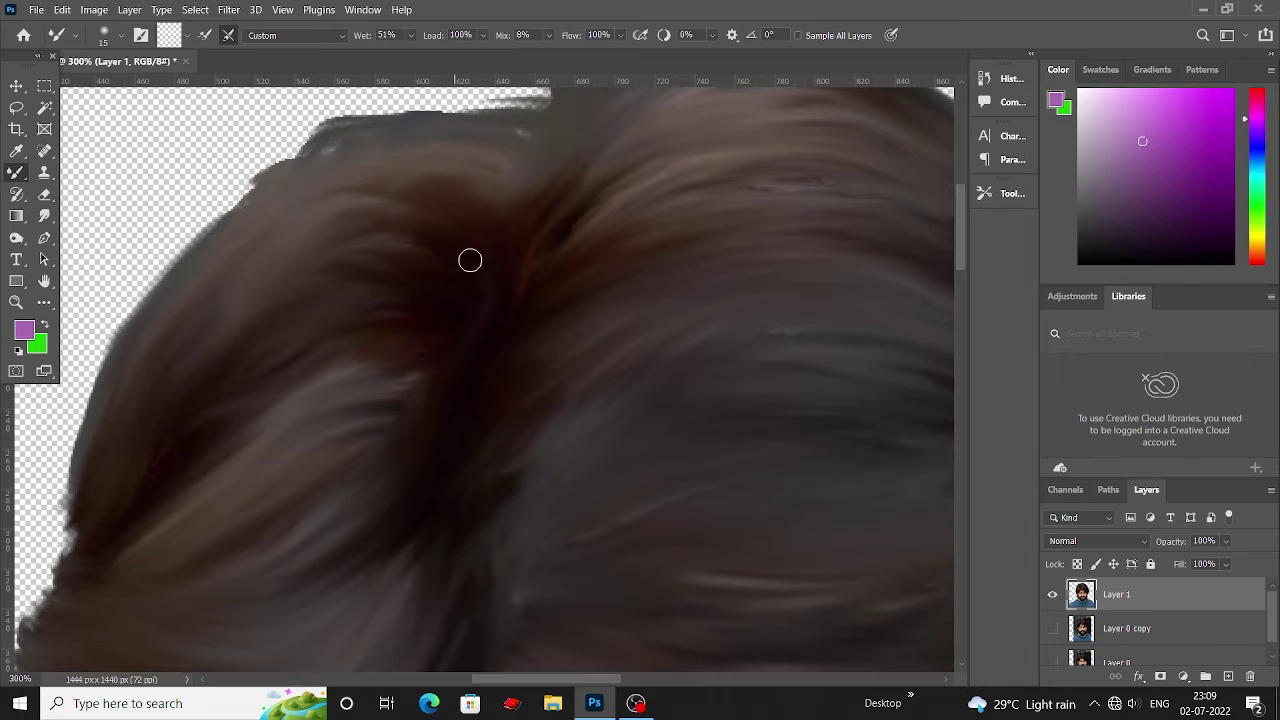
mouse_move(470, 260)
mouse_down()
mouse_move(503, 306)
mouse_move(449, 300)
mouse_move(303, 397)
mouse_up()
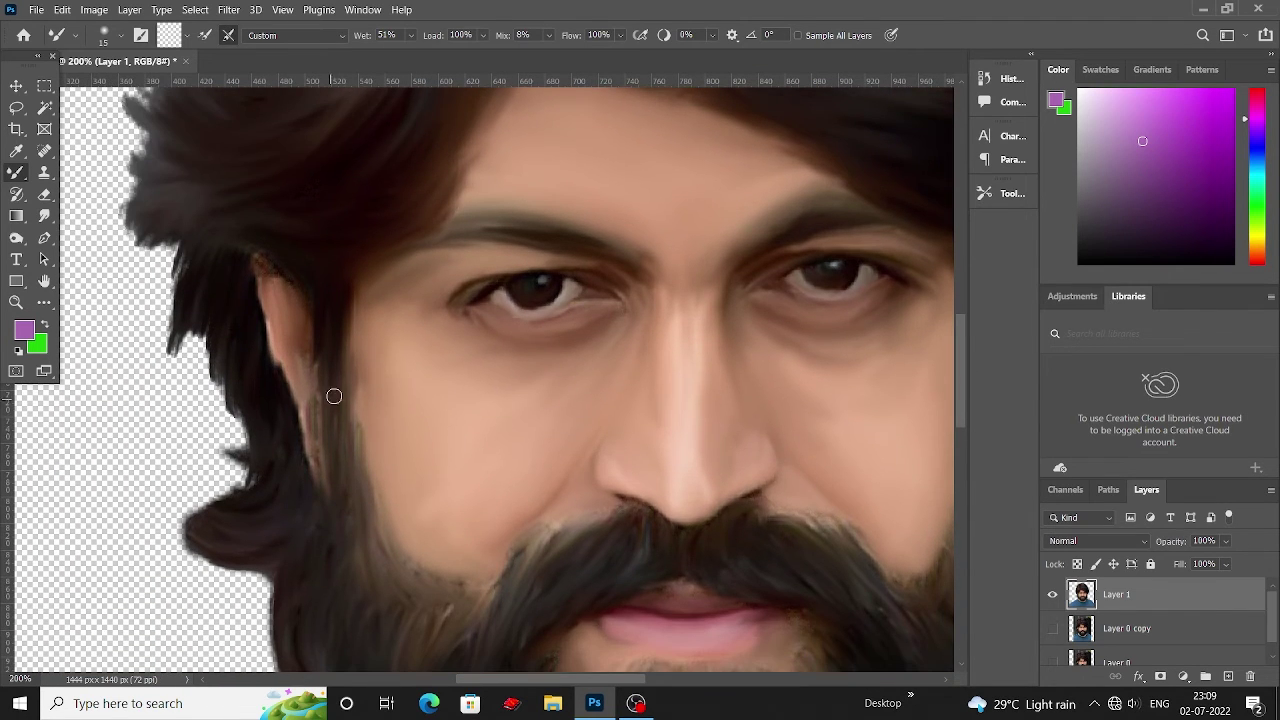
Shrink the Mixer Brush and blend the edges around the lips and mustache.
scroll(334, 400, down, 2)
scroll(450, 450, down, 2)
scroll(563, 491, up, 3)
scroll(563, 491, up, 2)
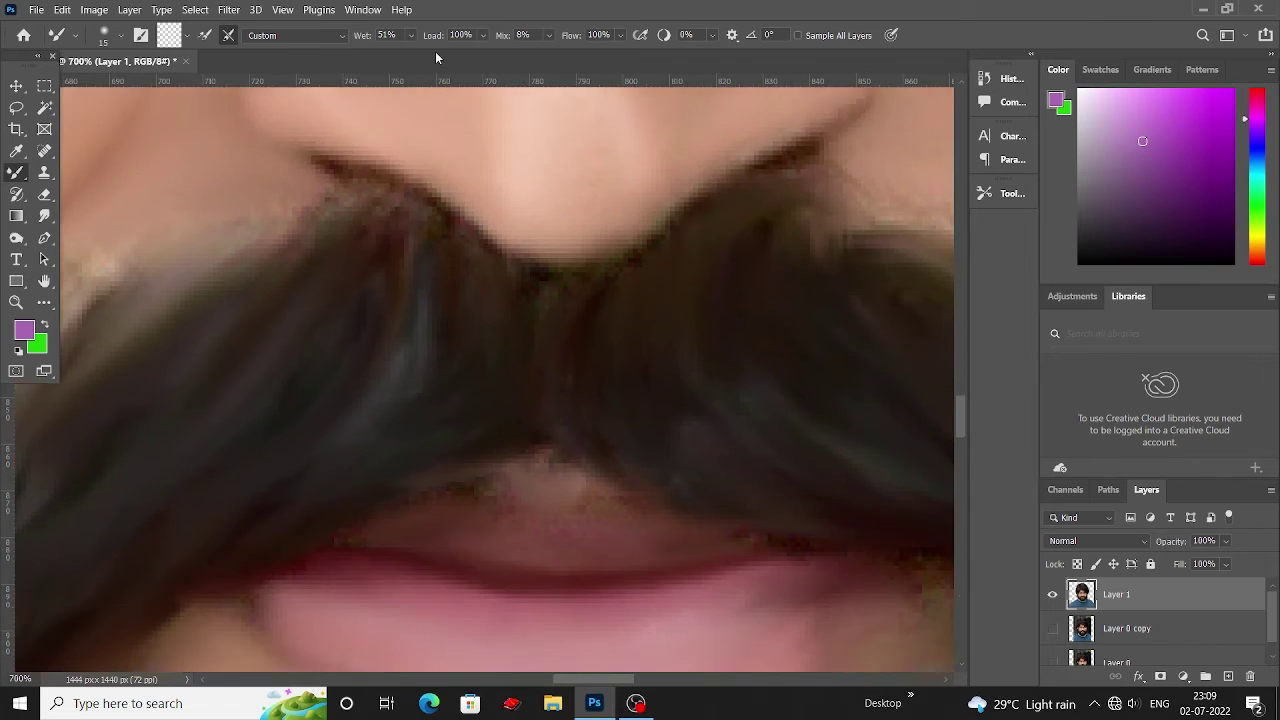
scroll(616, 387, down, 2)
key(bracketleft)
scroll(294, 374, down, 1)
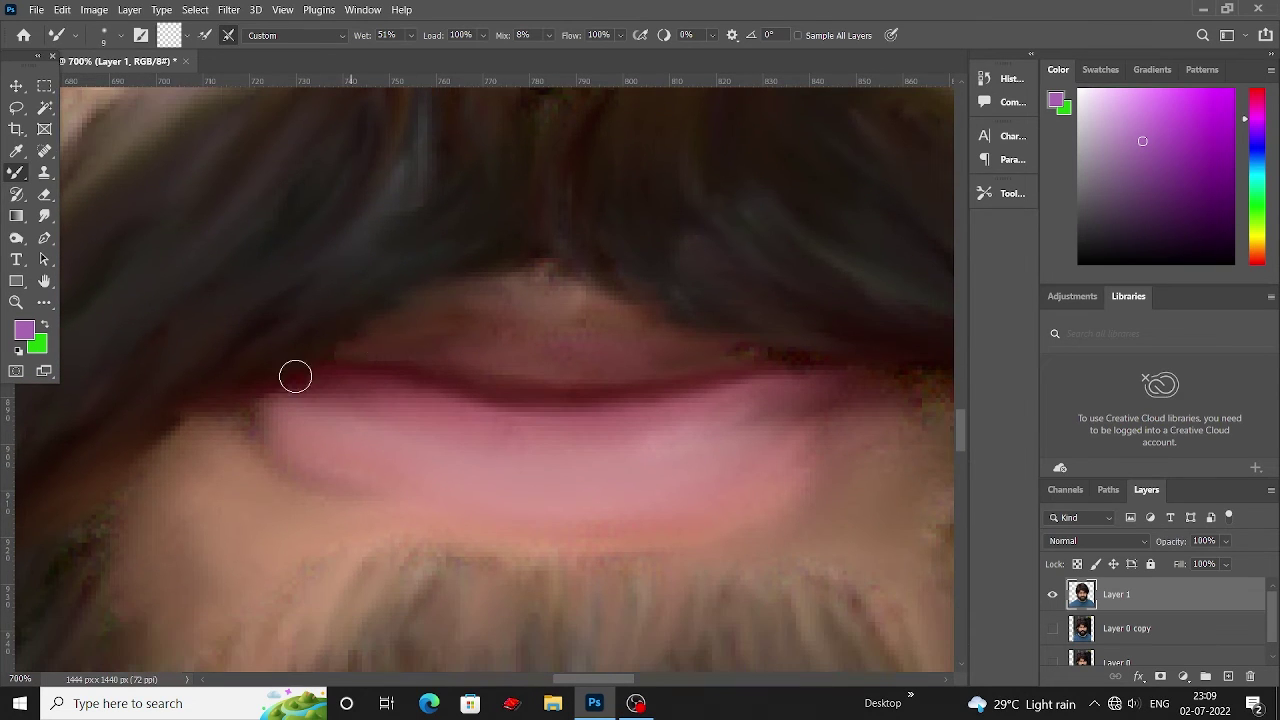
scroll(294, 303, right, 2)
scroll(297, 334, up, 1)
scroll(540, 376, down, 1)
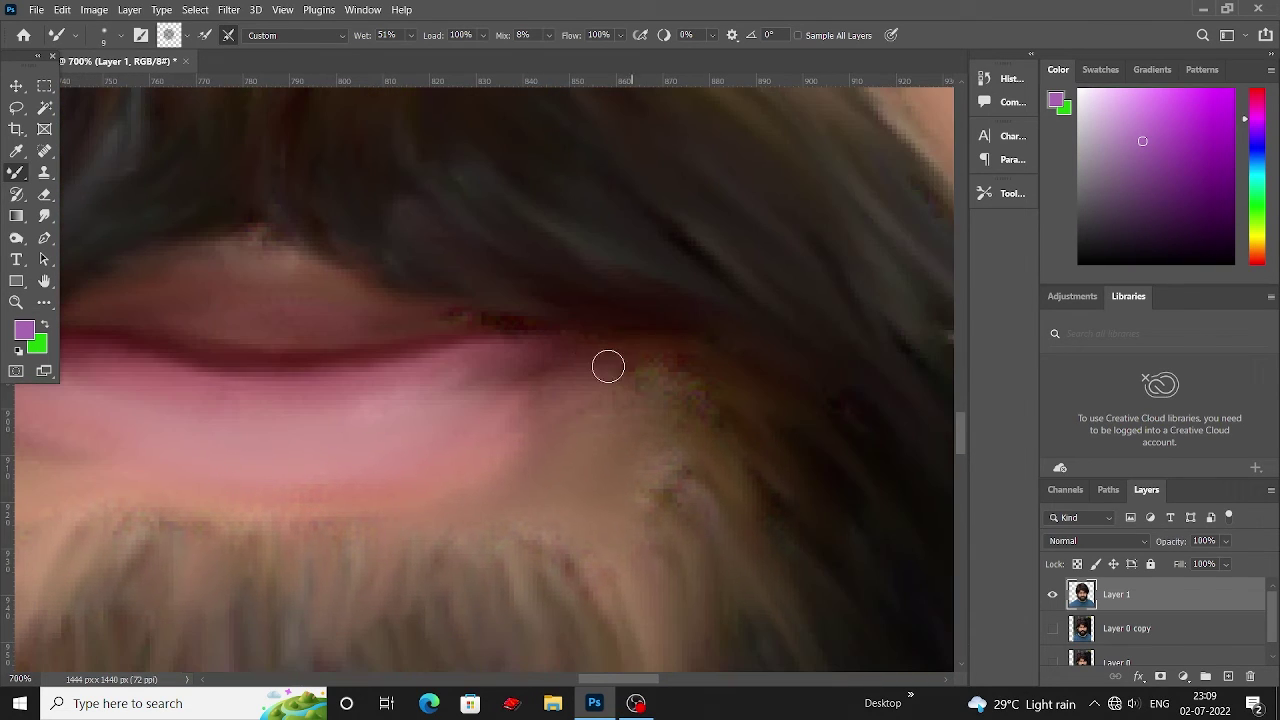
scroll(438, 306, left, 2)
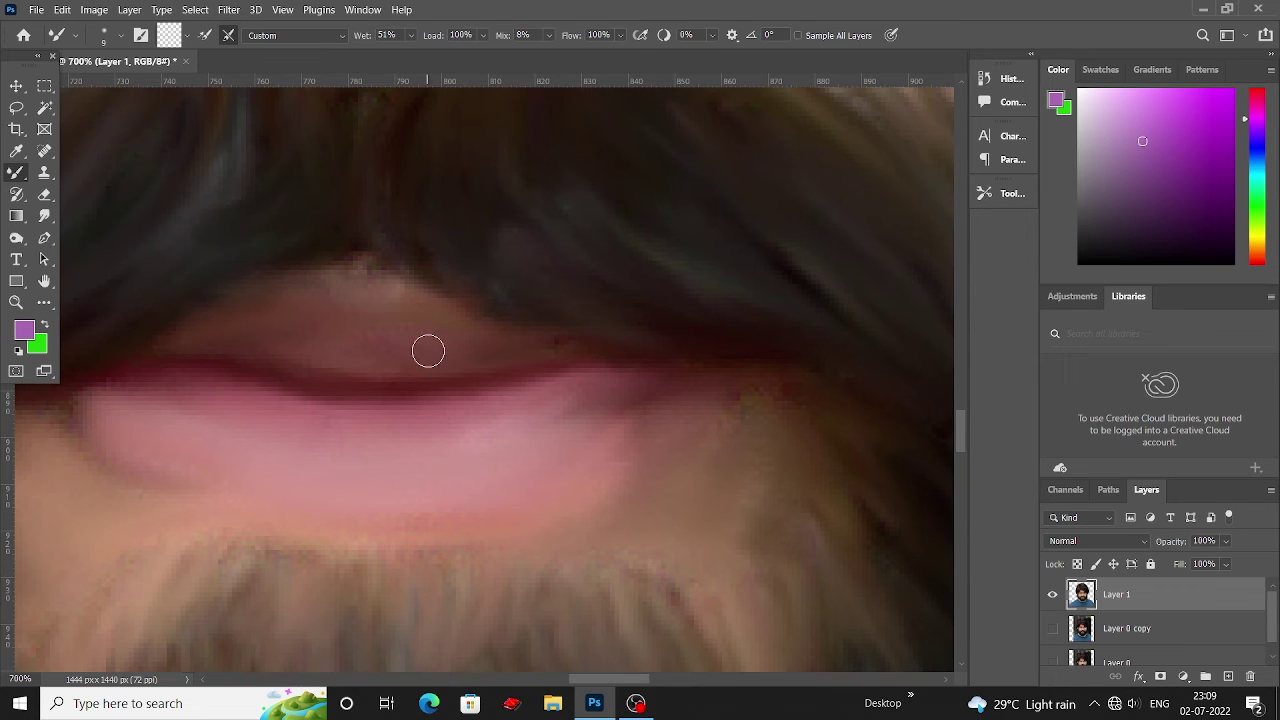
scroll(551, 337, left, 4)
Smooth the beard around the lips and the strands at the face's right edge.
scroll(566, 380, down, 1)
scroll(510, 560, down, 1)
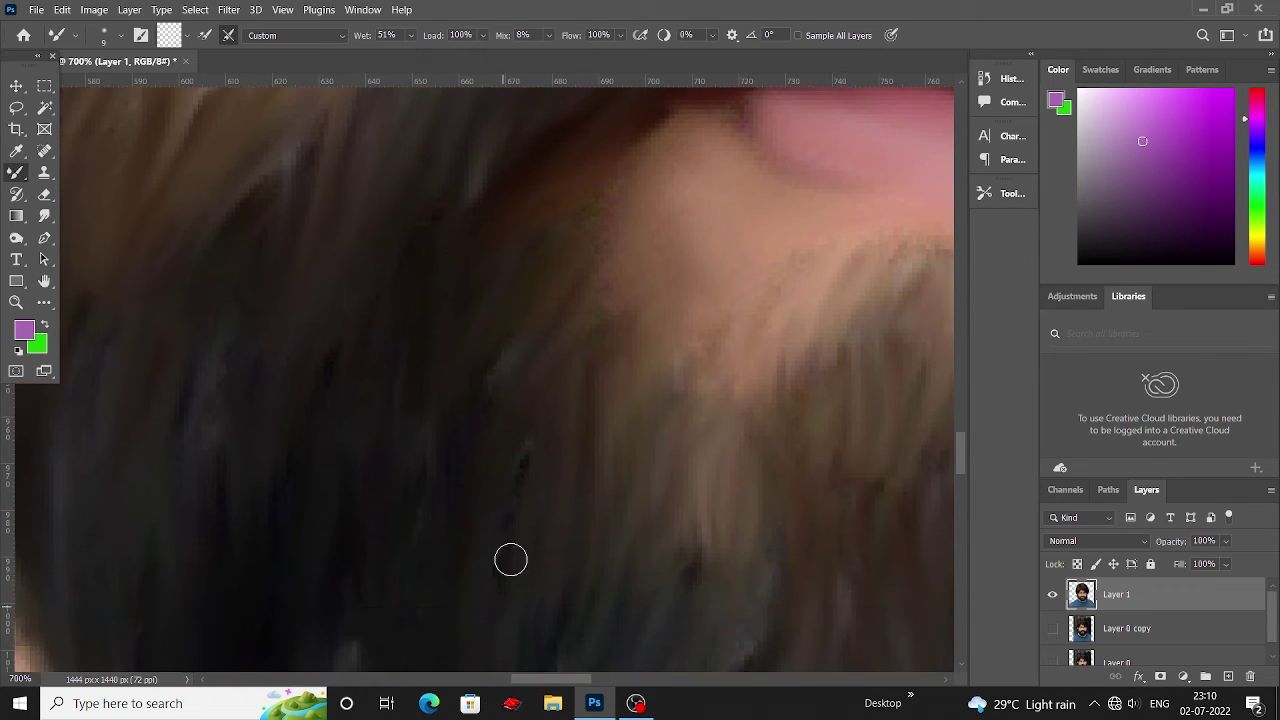
scroll(716, 484, right, 2)
scroll(680, 434, down, 1)
scroll(771, 271, right, 1)
scroll(771, 271, up, 1)
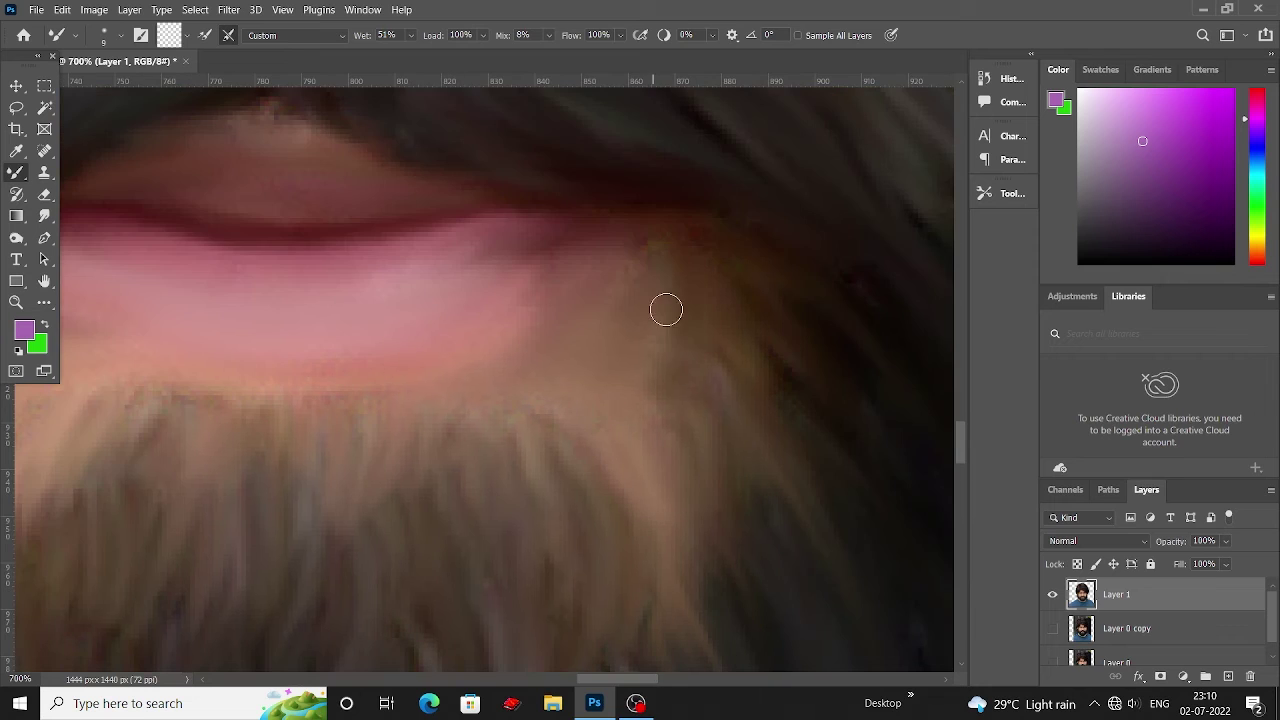
scroll(666, 306, right, 2)
scroll(600, 314, right, 1)
scroll(443, 386, up, 2)
scroll(606, 389, up, 1)
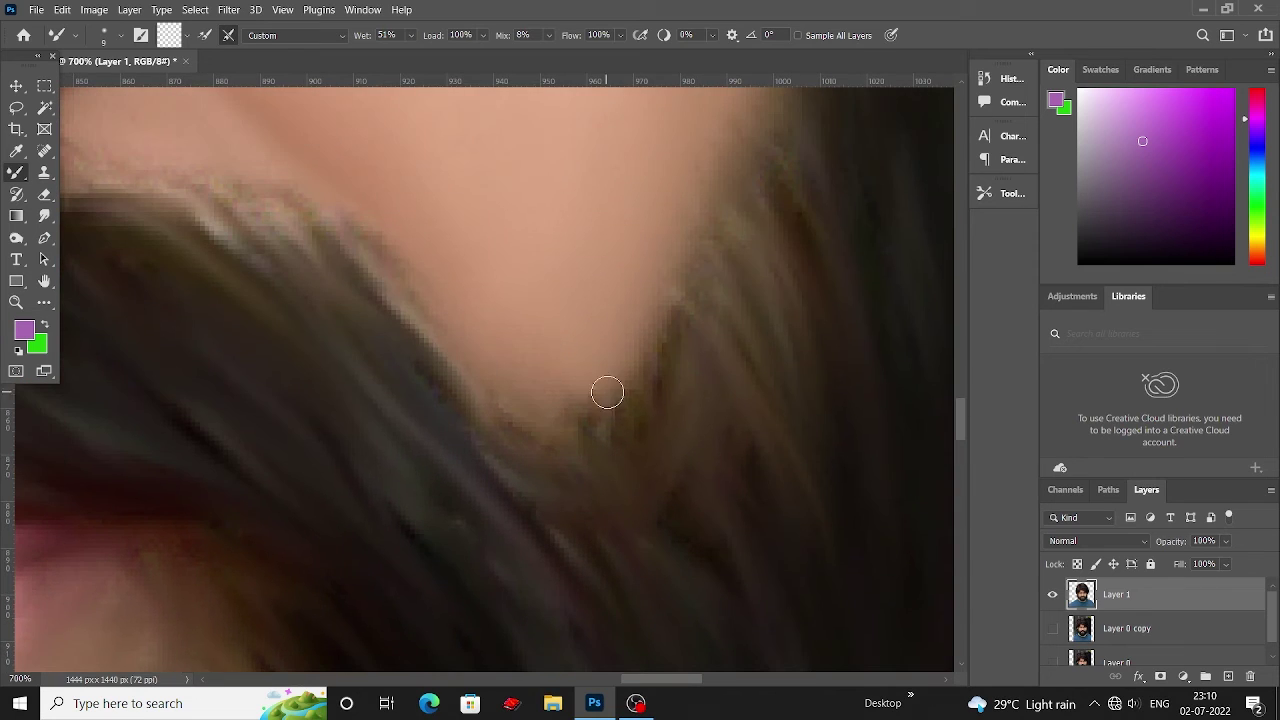
scroll(508, 380, right, 1)
scroll(508, 380, up, 2)
scroll(560, 360, right, 1)
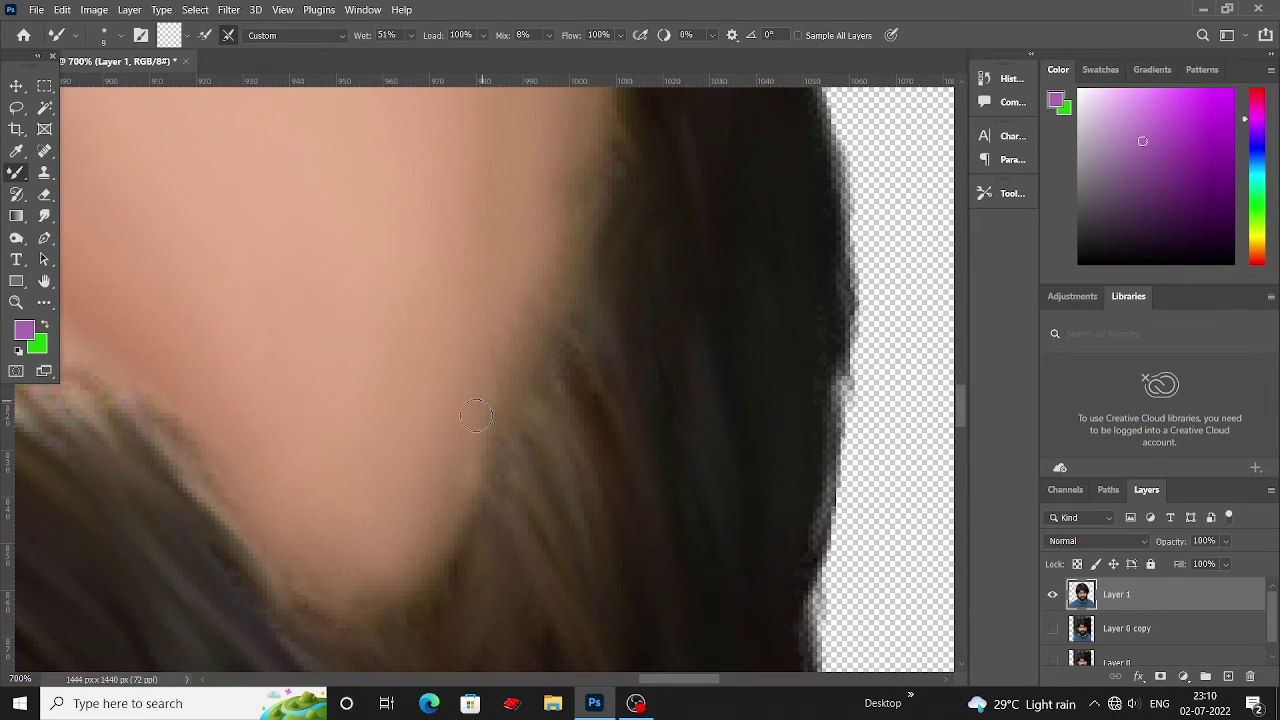
scroll(599, 344, up, 1)
scroll(599, 344, down, 1)
scroll(483, 371, up, 1)
scroll(510, 420, right, 2)
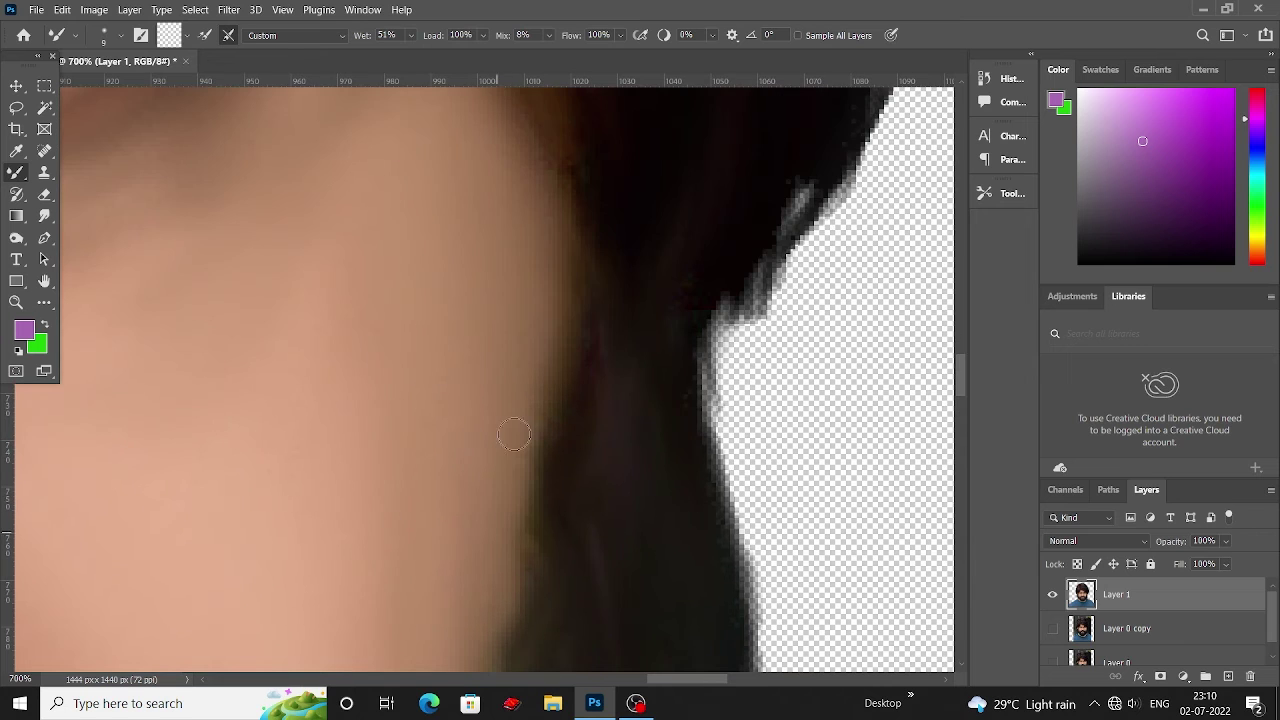
scroll(540, 455, up, 1)
scroll(531, 389, up, 2)
scroll(574, 531, up, 1)
Resize the brush larger then smaller and pan over to the nose area.
key(bracketright)
key(bracketright)
scroll(446, 331, down, 1)
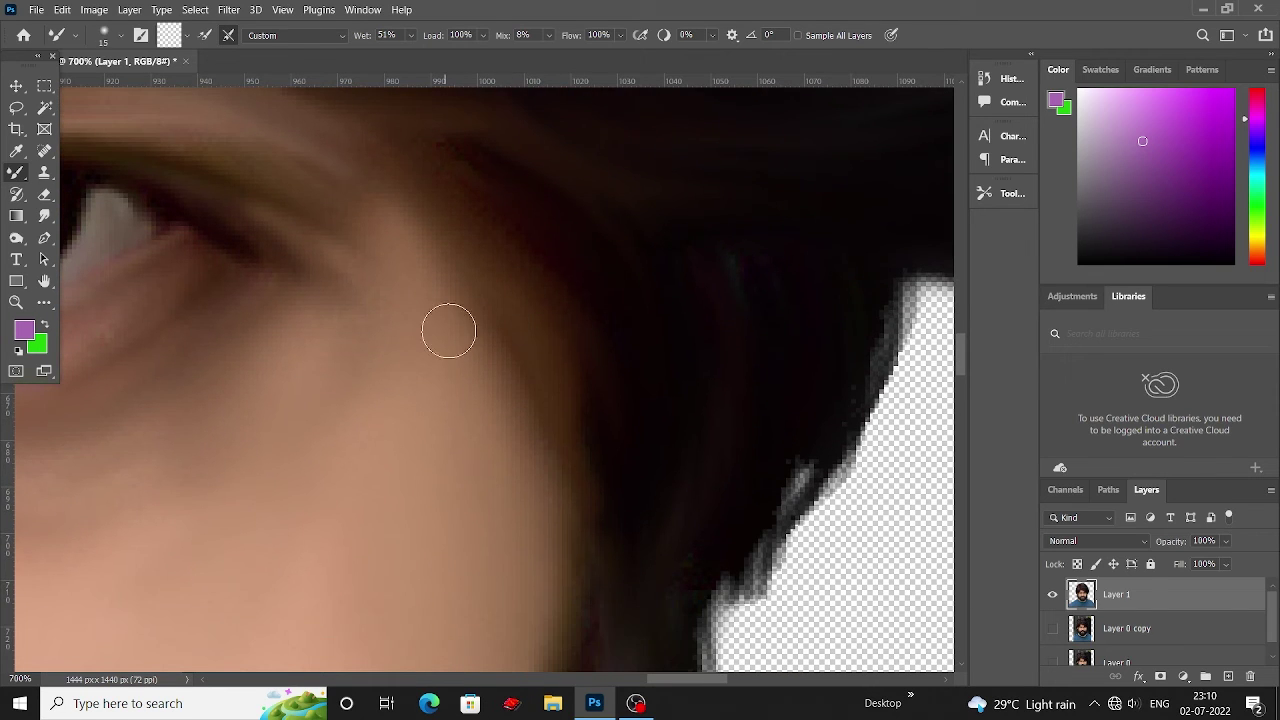
scroll(550, 457, down, 1)
key(bracketleft)
scroll(343, 306, down, 2)
drag(343, 306, 577, 514)
Blend the skin under the nose, the mustache edge and the left cheek's hair border.
scroll(557, 545, up, 1)
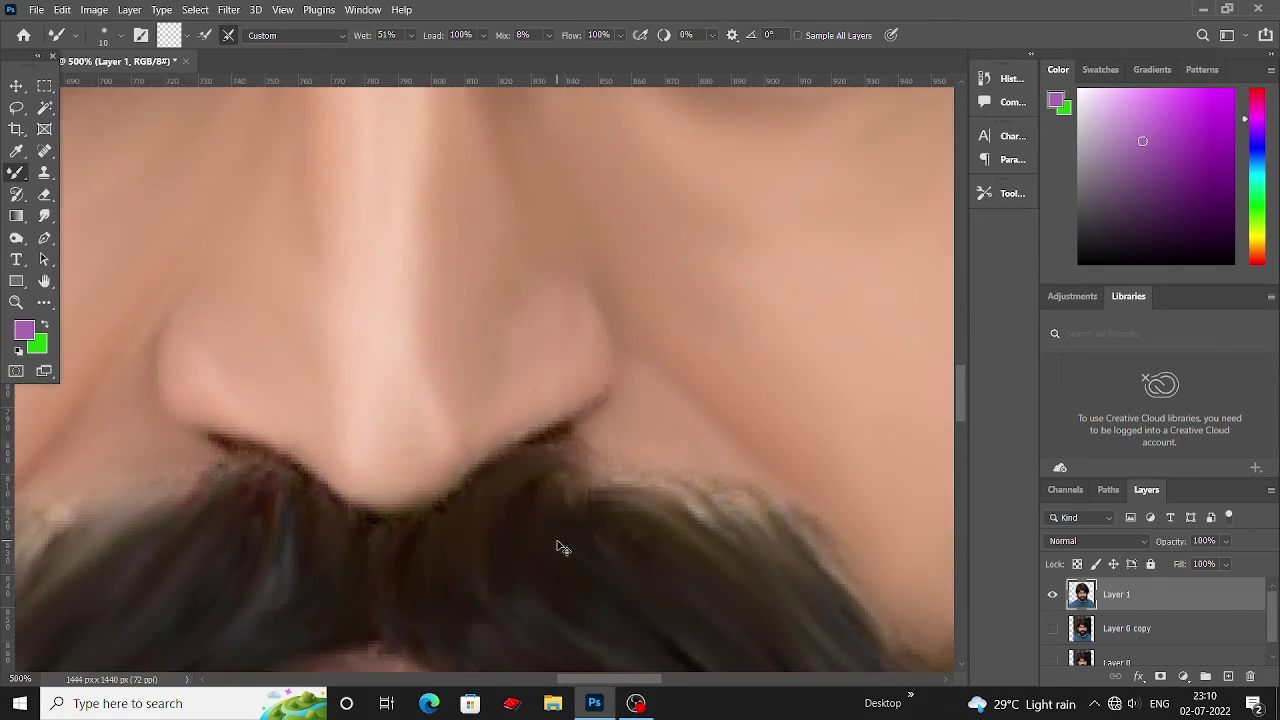
scroll(633, 507, left, 5)
scroll(600, 520, up, 1)
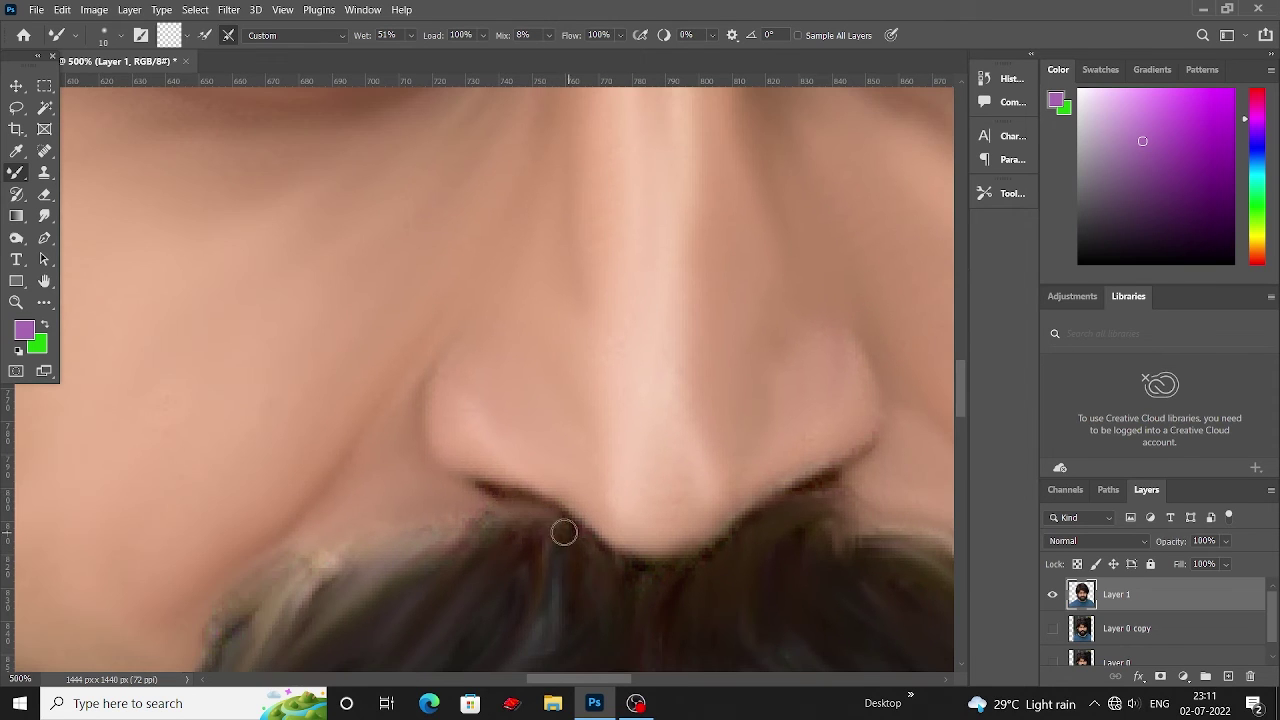
scroll(760, 474, left, 4)
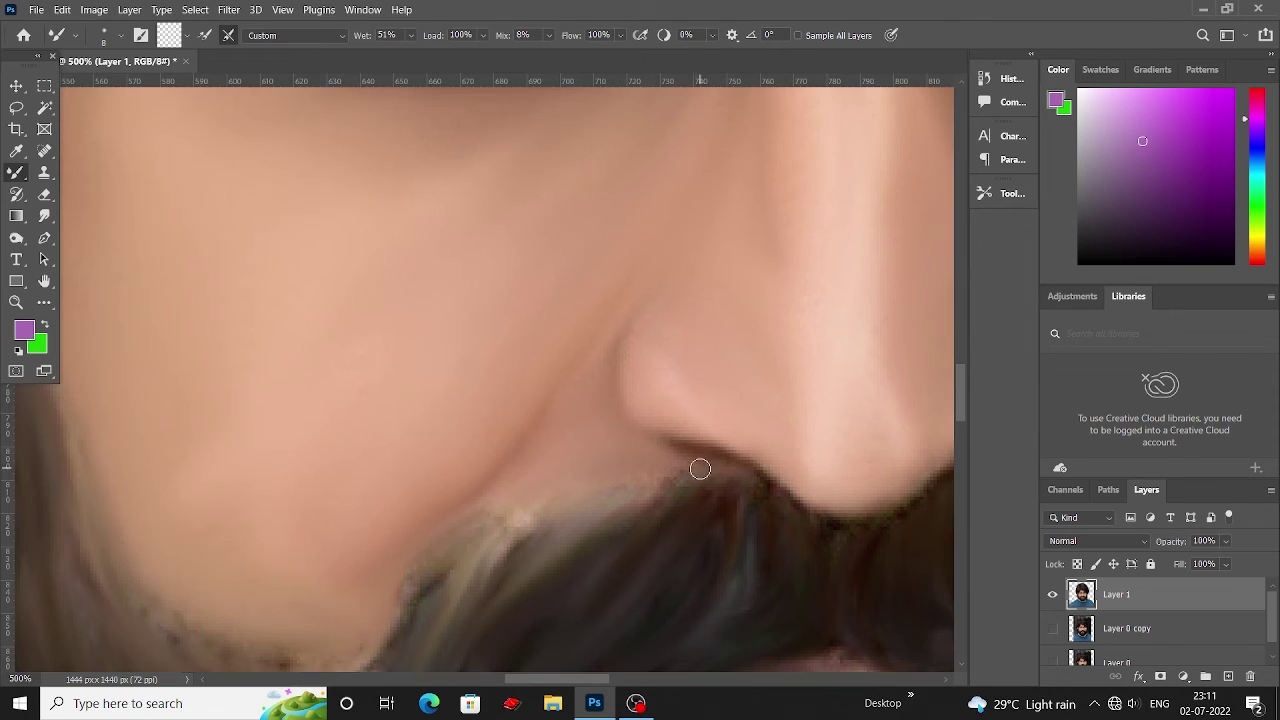
scroll(586, 487, down, 2)
scroll(508, 508, up, 2)
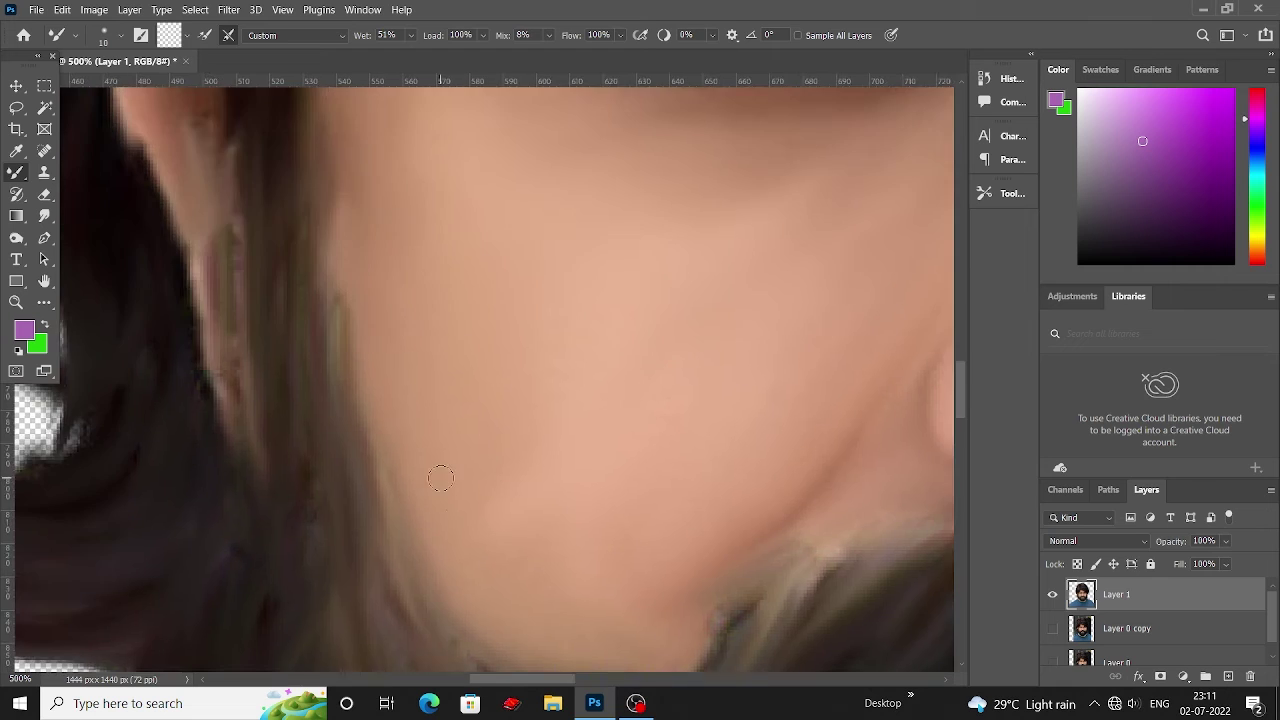
scroll(443, 463, down, 1)
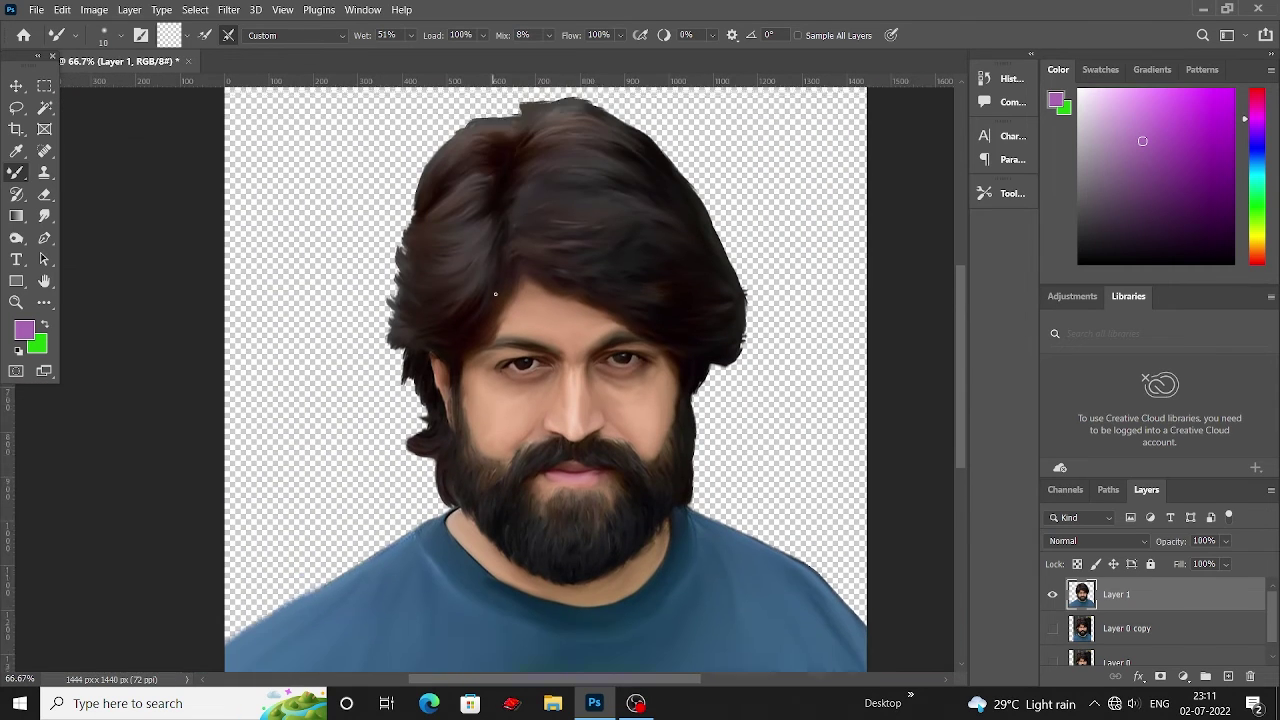
Move Layer 2 beneath the portrait layer and fill it with solid brown.
drag(1175, 609, 1170, 645)
click(24, 330)
click(531, 374)
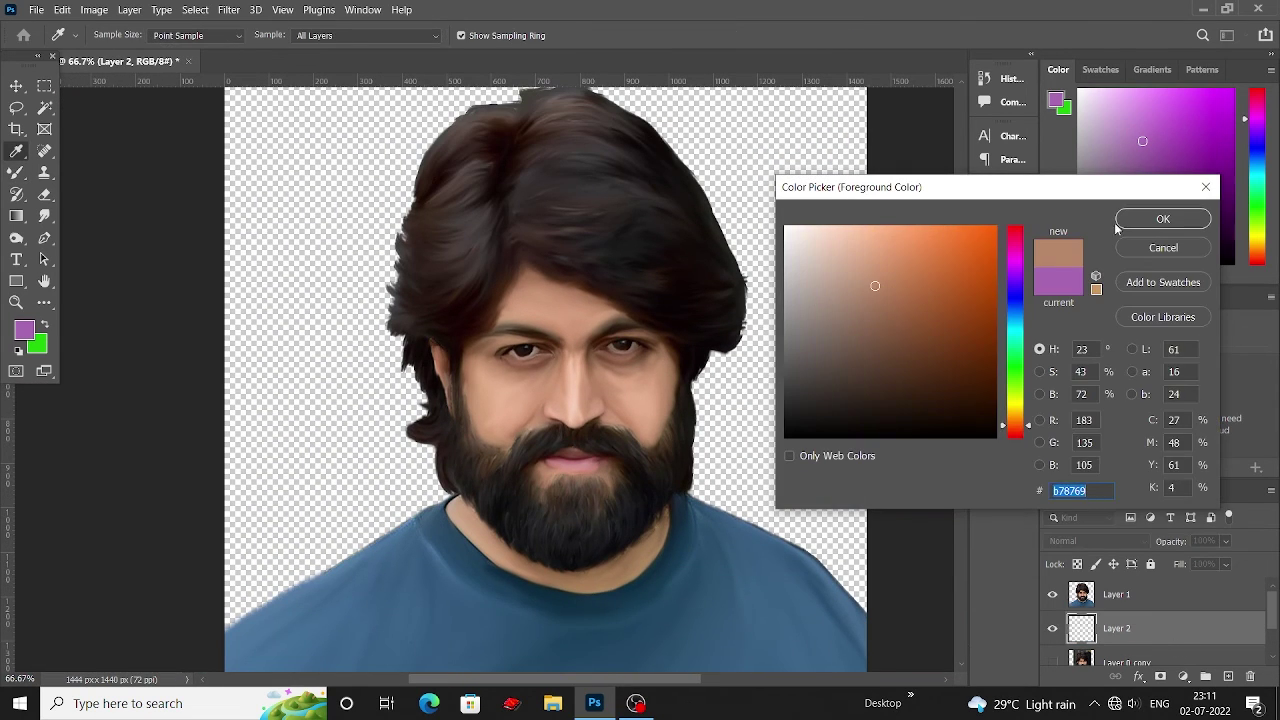
click(1162, 219)
key(alt+BackSpace)
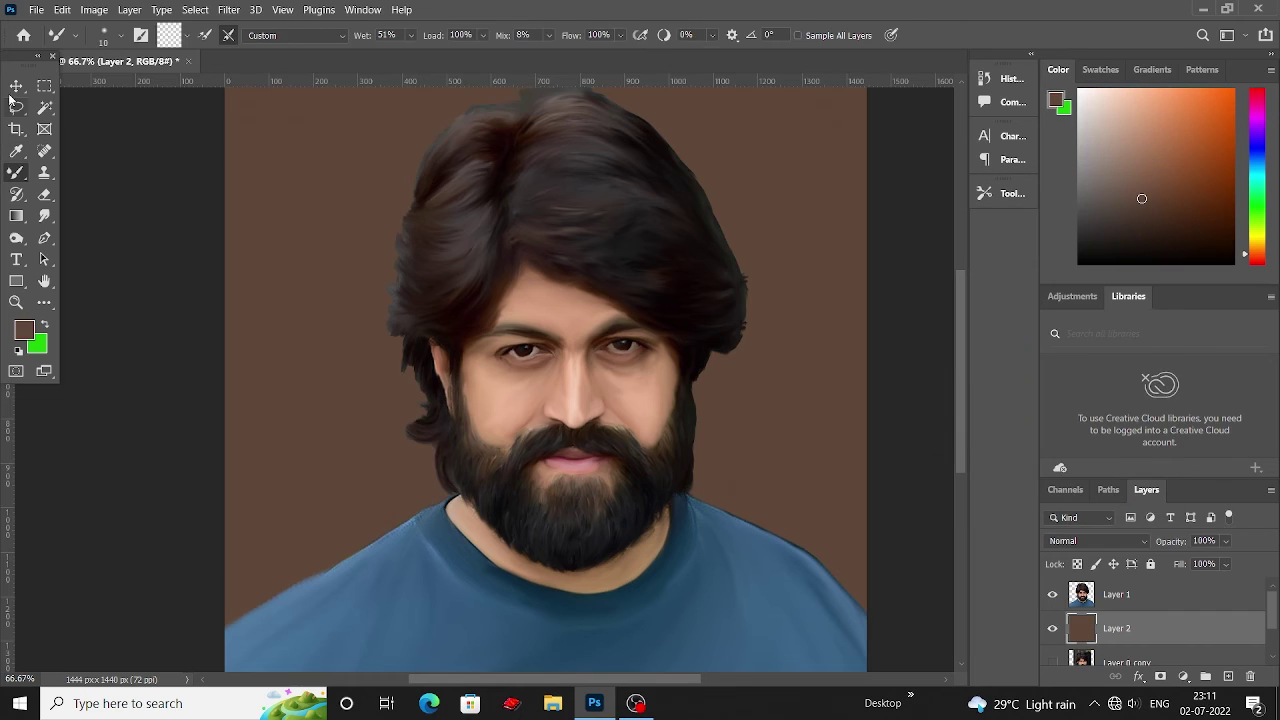
Switch to the regular Brush tool and add a new empty Layer 3 above the brown layer.
key(v)
key(b)
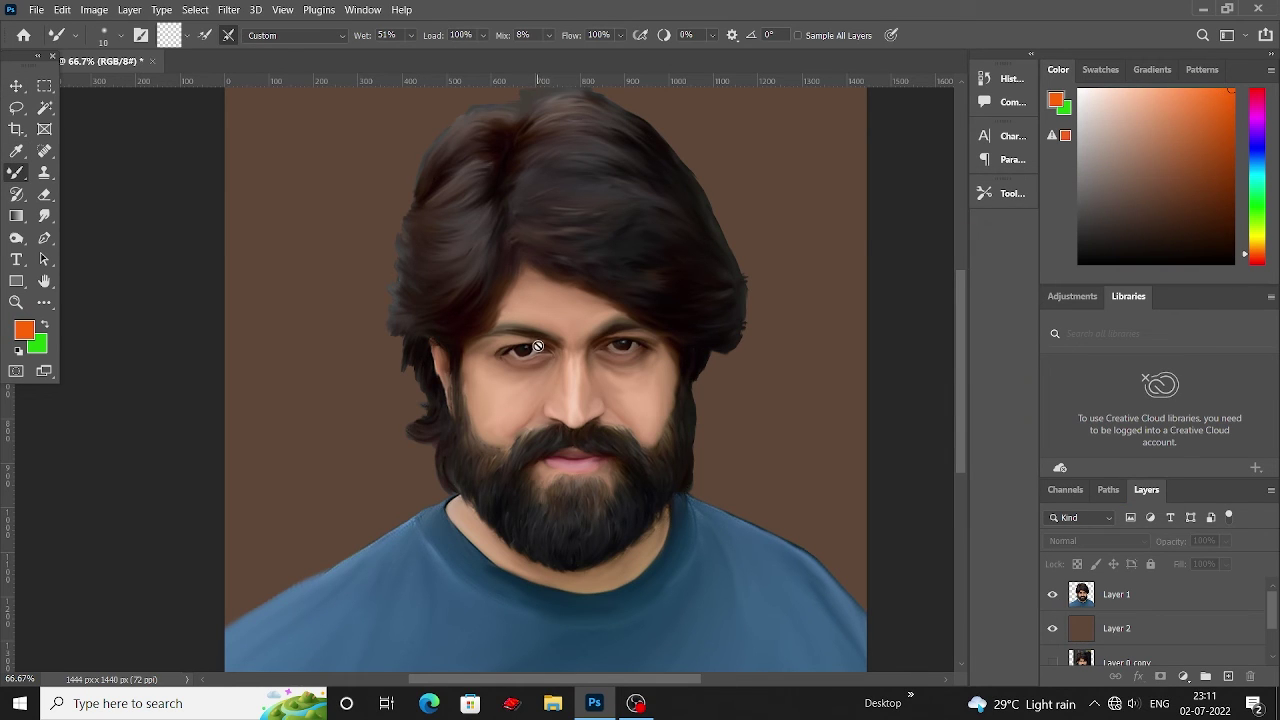
key(shift+b)
click(1228, 676)
Undo a trial orange dab and lower the brush opacity to about 47%.
drag(1117, 594, 1130, 646)
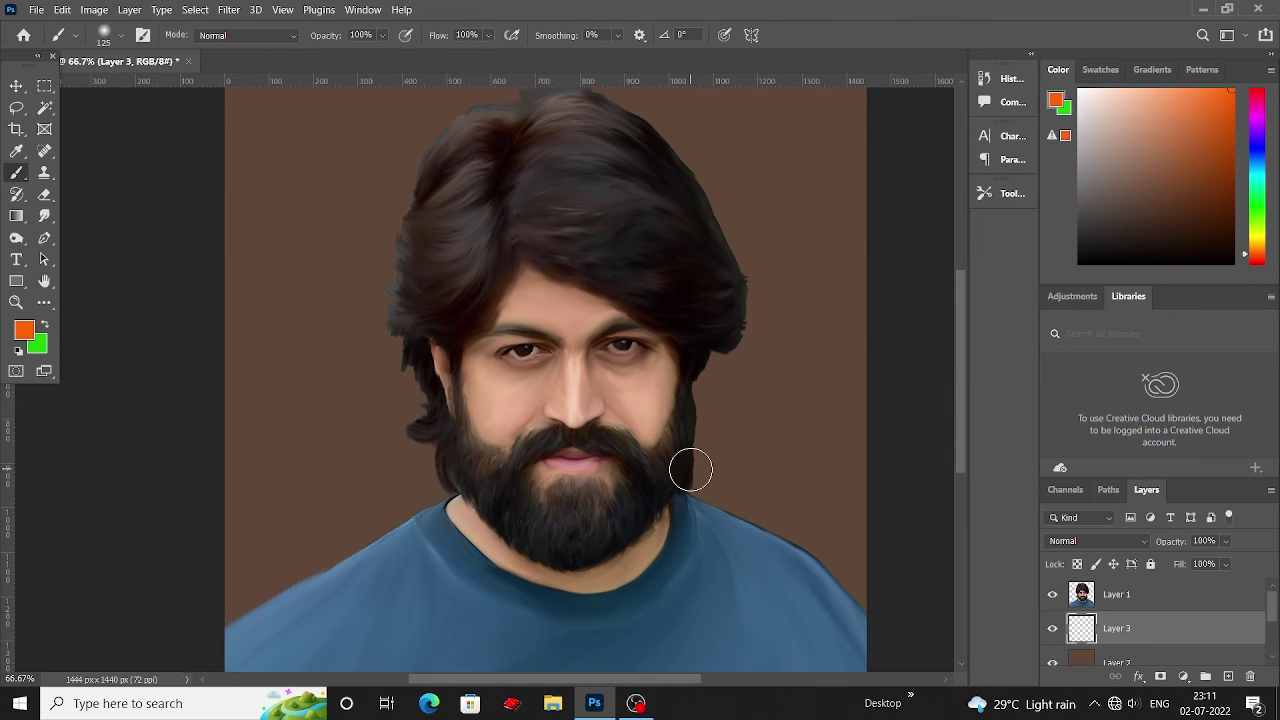
click(760, 428)
key(ctrl+z)
click(382, 35)
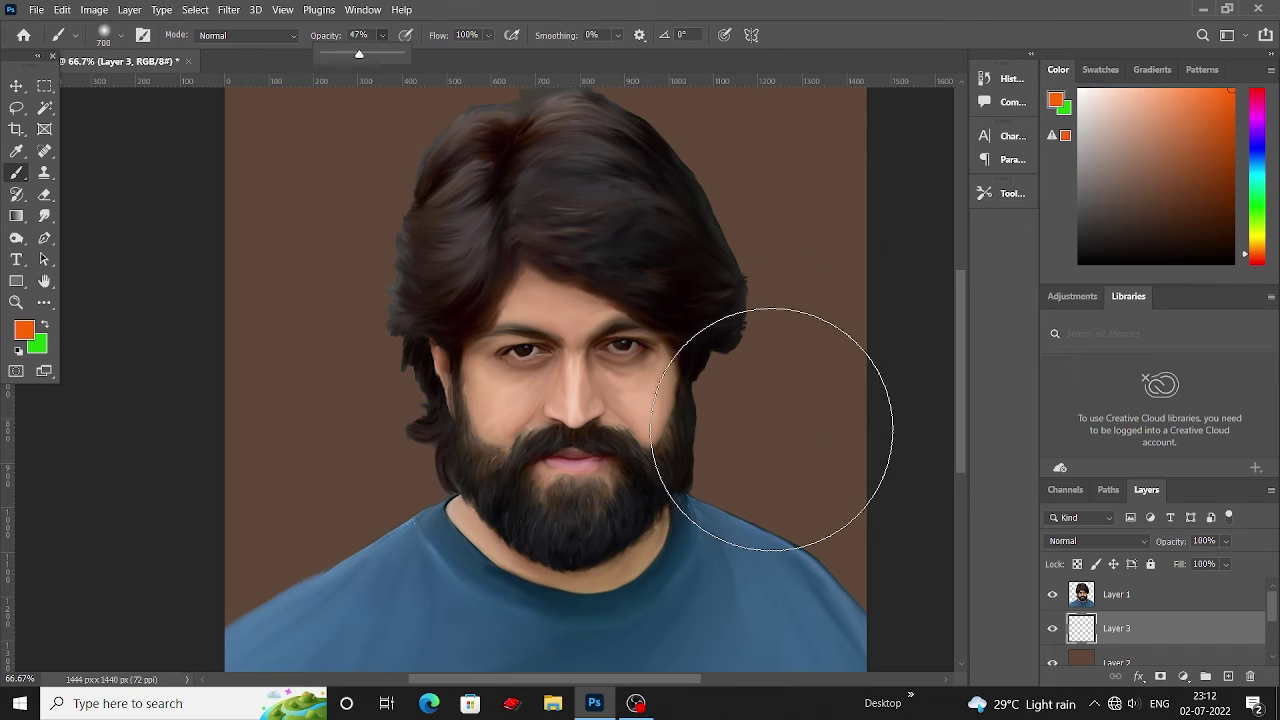
mouse_move(771, 428)
mouse_down()
mouse_move(777, 200)
mouse_move(257, 514)
mouse_up()
Paint a soft blue patch right of the head and restore the layer fill to 100%.
click(1257, 145)
click(816, 302)
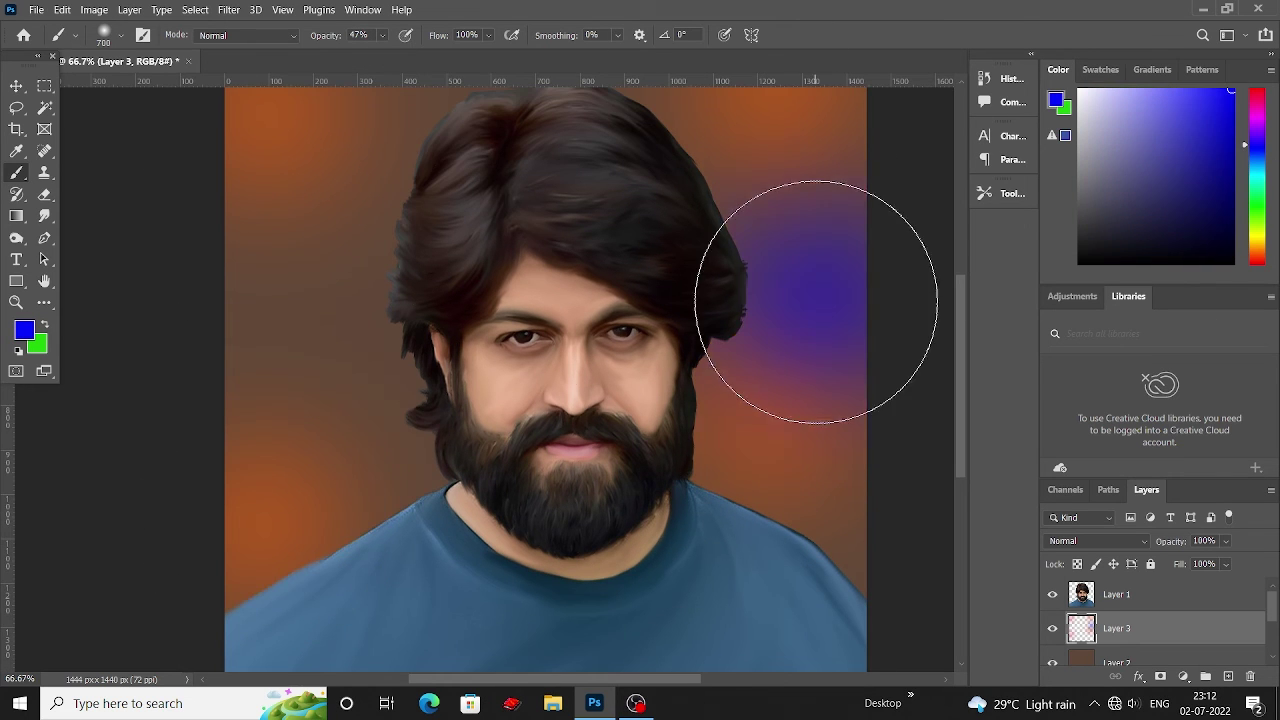
mouse_move(816, 302)
mouse_down()
mouse_move(343, 412)
mouse_move(260, 535)
mouse_move(823, 543)
mouse_up()
scroll(850, 520, down, 2)
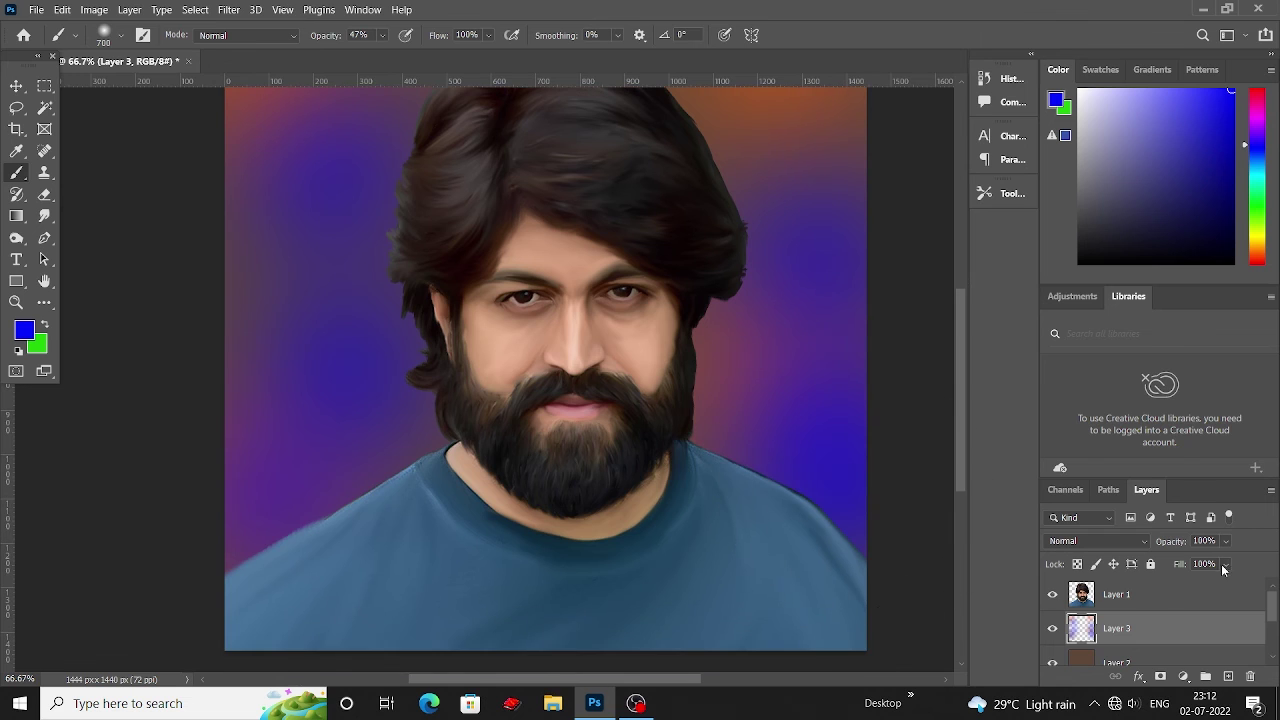
drag(1216, 584, 1255, 584)
scroll(545, 380, up, 2)
Paint soft green and red strokes on both sides of the portrait.
click(1257, 210)
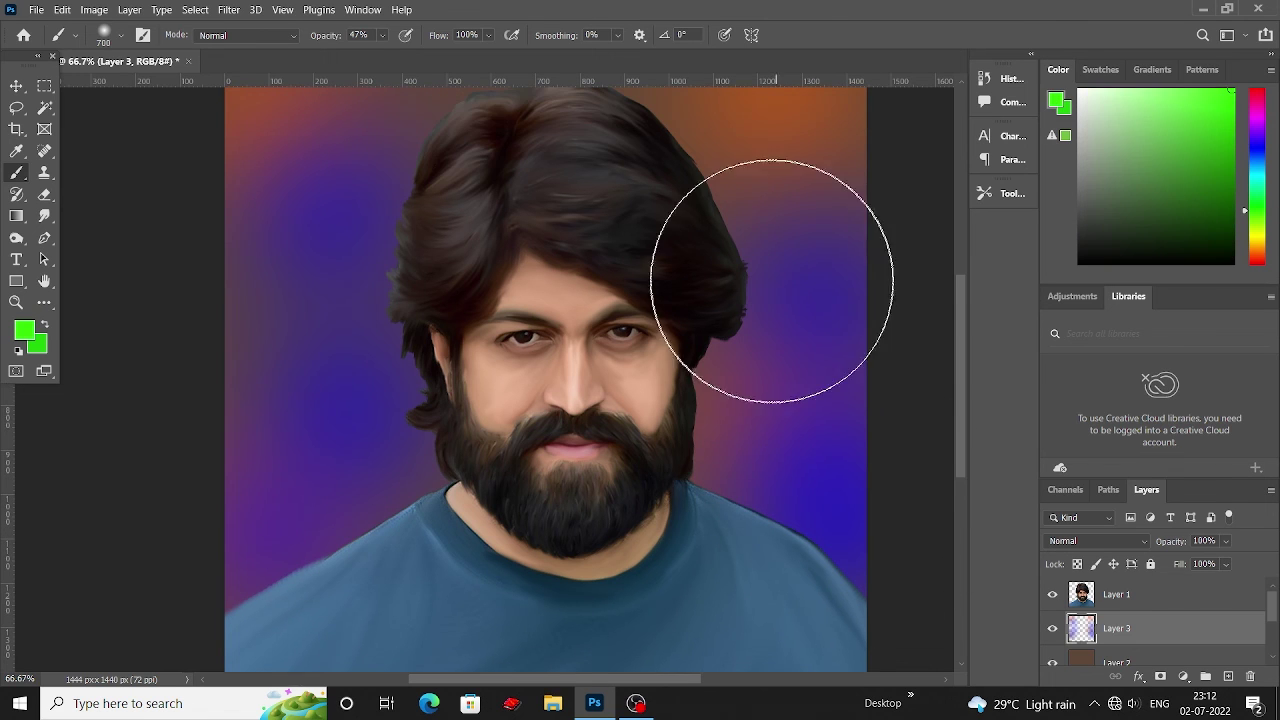
mouse_move(771, 294)
mouse_down()
mouse_move(351, 246)
mouse_move(300, 480)
mouse_up()
scroll(545, 380, up, 2)
click(1257, 92)
mouse_move(790, 200)
mouse_down()
mouse_move(737, 371)
mouse_move(371, 443)
mouse_up()
scroll(545, 380, up, 2)
Lower Layer 3 fill to 70% and deselect all layers.
key(v)
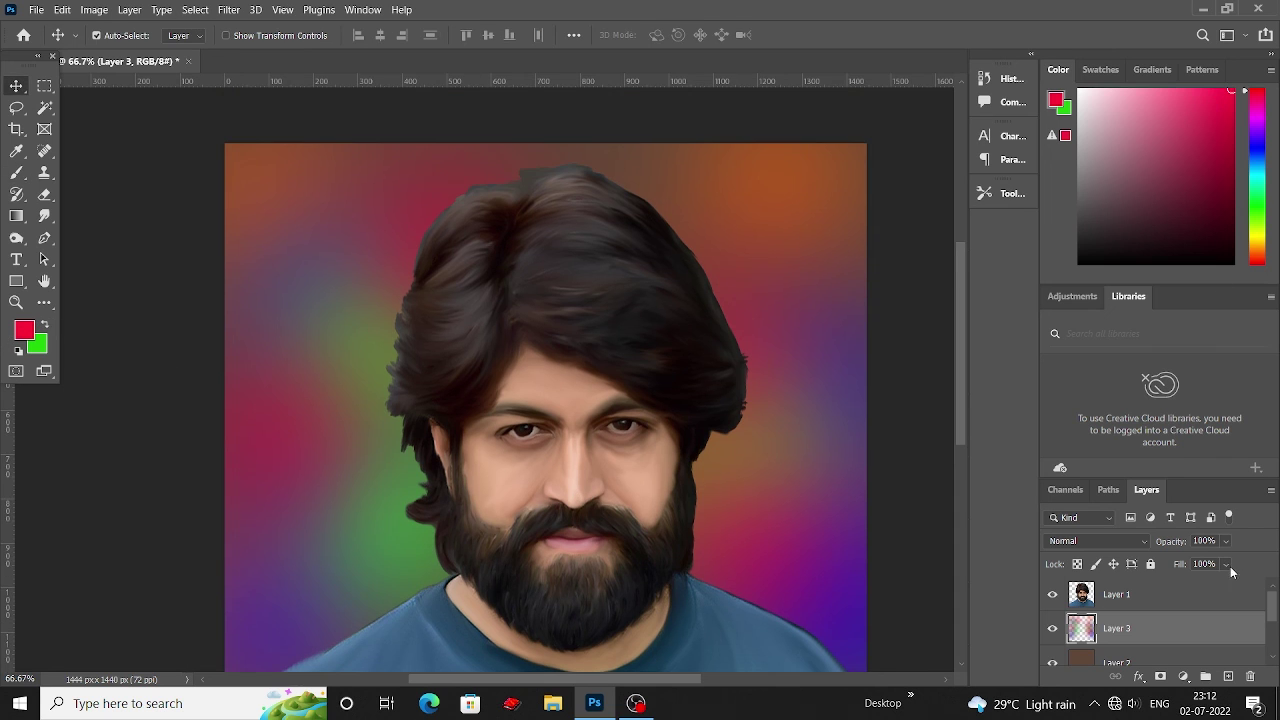
click(1225, 564)
drag(1250, 584, 1220, 588)
click(249, 217)
scroll(249, 217, down, 5)
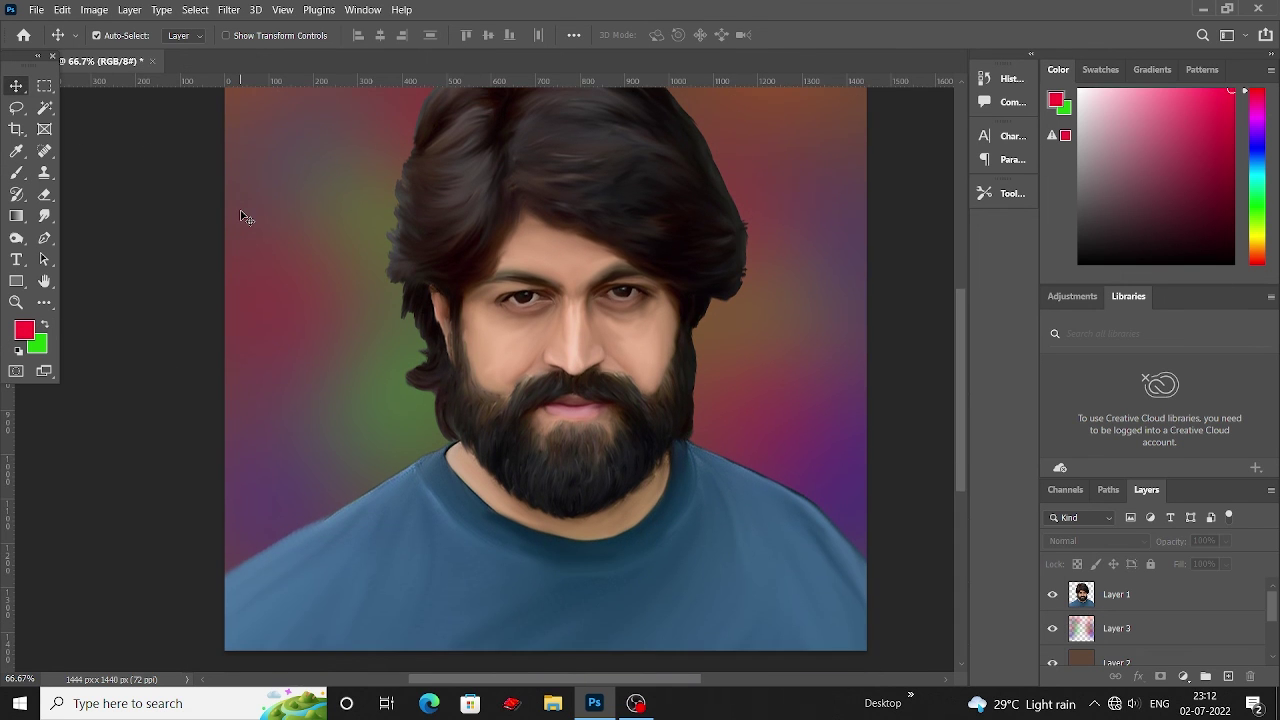